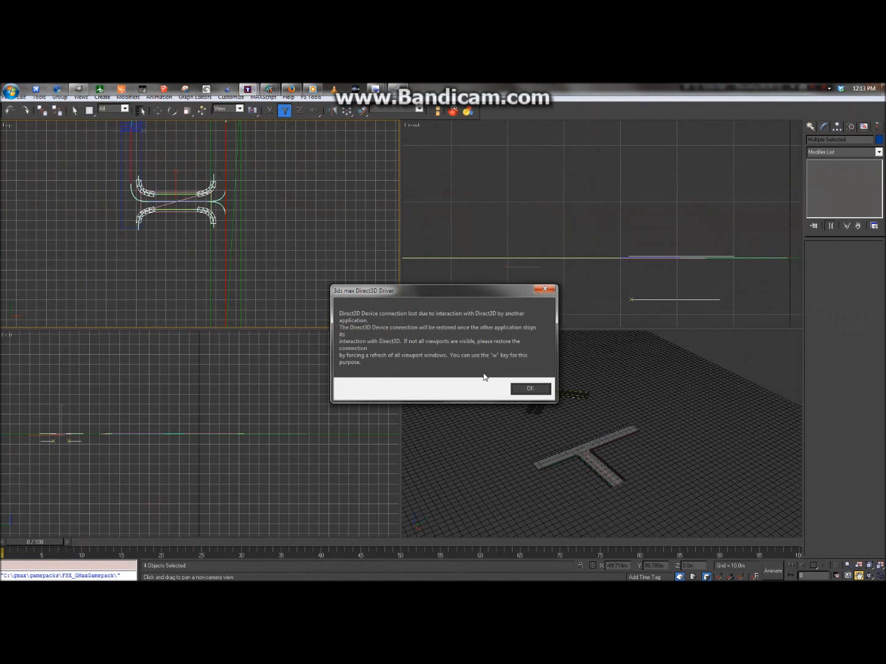
Dismiss the Direct3D driver notice and look over the curved corner fillets of the connecting taxiway
{"action": "left_click", "coordinate": [530, 389]}
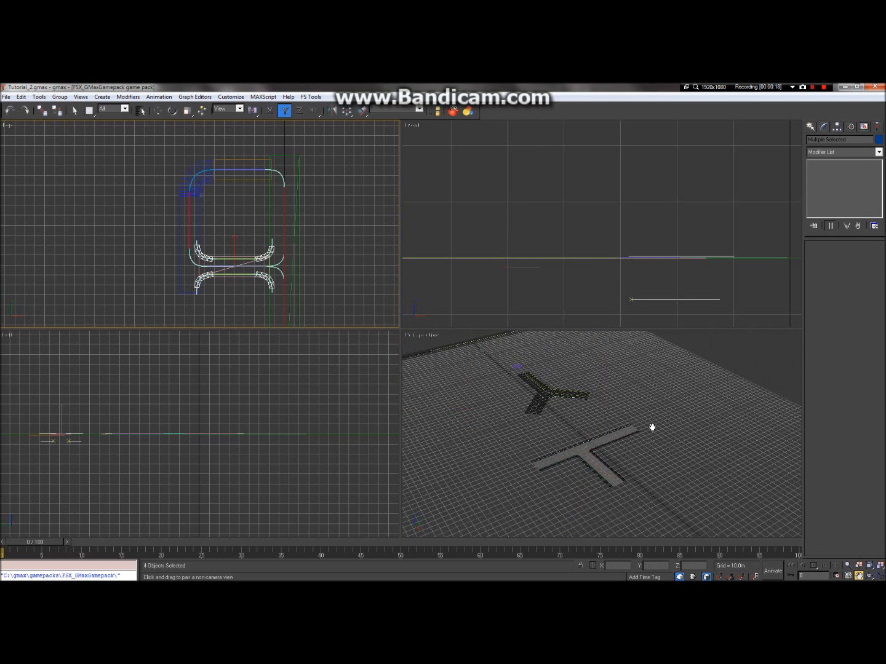
{"action": "left_click_drag", "start_coordinate": [583, 456], "coordinate": [642, 459]}
{"action": "left_click_drag", "start_coordinate": [523, 266], "coordinate": [626, 268]}
{"action": "left_click_drag", "start_coordinate": [267, 273], "coordinate": [278, 270]}
{"action": "scroll", "coordinate": [278, 270], "scroll_direction": "up", "scroll_amount": 3}
{"action": "scroll", "coordinate": [312, 271], "scroll_direction": "up", "scroll_amount": 2}
{"action": "scroll", "coordinate": [200, 239], "scroll_direction": "down", "scroll_amount": 2}
{"action": "left_click_drag", "start_coordinate": [200, 239], "coordinate": [184, 228]}
{"action": "scroll", "coordinate": [184, 228], "scroll_direction": "down", "scroll_amount": 4}
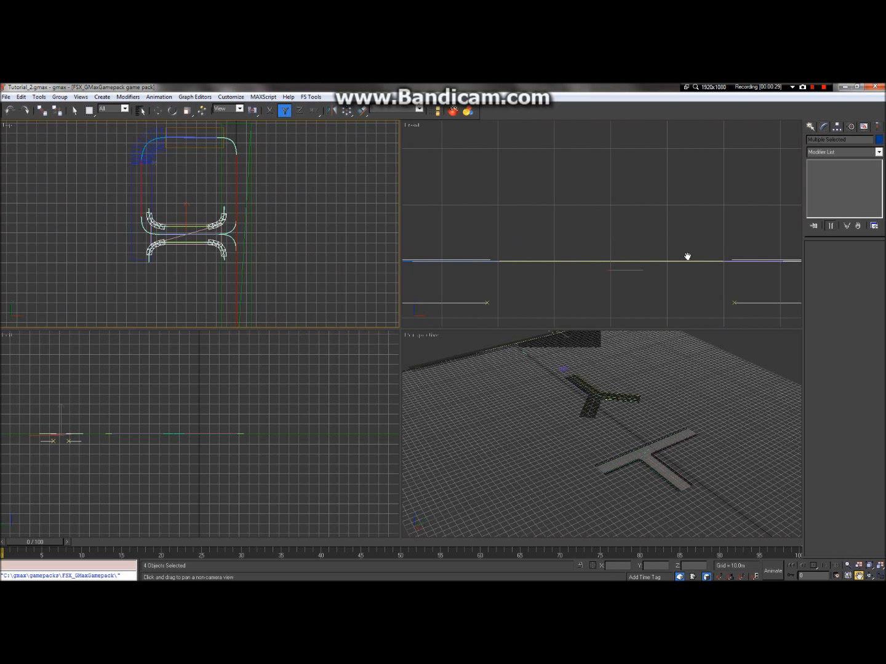
{"action": "left_click_drag", "start_coordinate": [535, 283], "coordinate": [523, 294]}
{"action": "scroll", "coordinate": [502, 261], "scroll_direction": "up", "scroll_amount": 3}
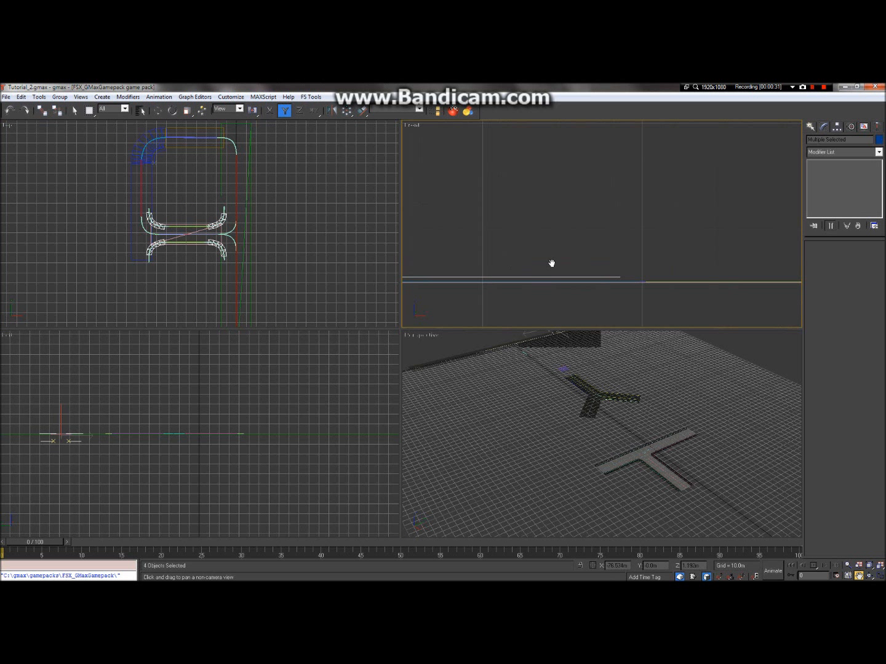
{"action": "scroll", "coordinate": [529, 293], "scroll_direction": "down", "scroll_amount": 3}
{"action": "left_click_drag", "start_coordinate": [518, 285], "coordinate": [621, 280]}
{"action": "left_click_drag", "start_coordinate": [197, 249], "coordinate": [263, 282]}
{"action": "scroll", "coordinate": [264, 282], "scroll_direction": "up", "scroll_amount": 2}
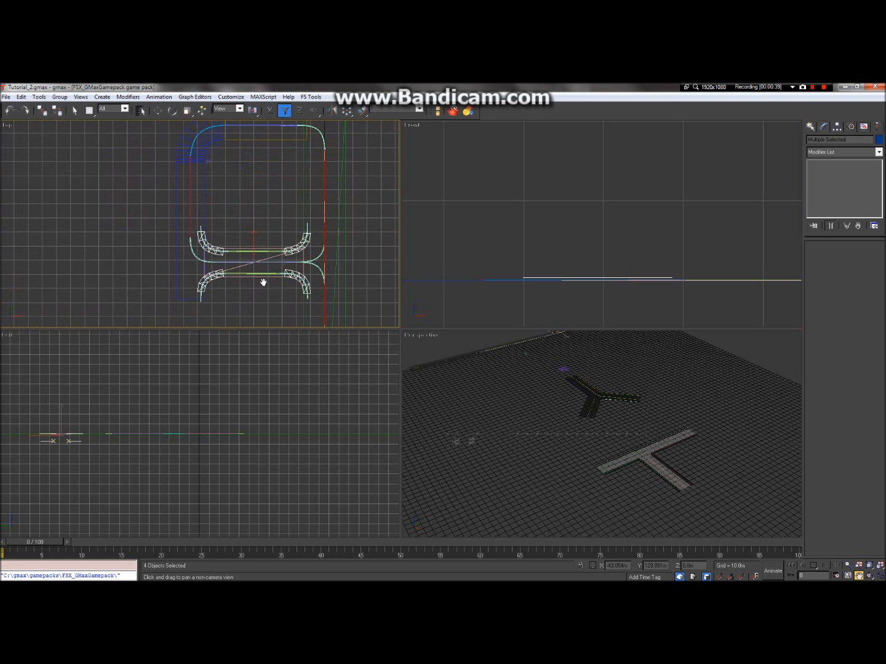
{"action": "scroll", "coordinate": [262, 283], "scroll_direction": "up", "scroll_amount": 2}
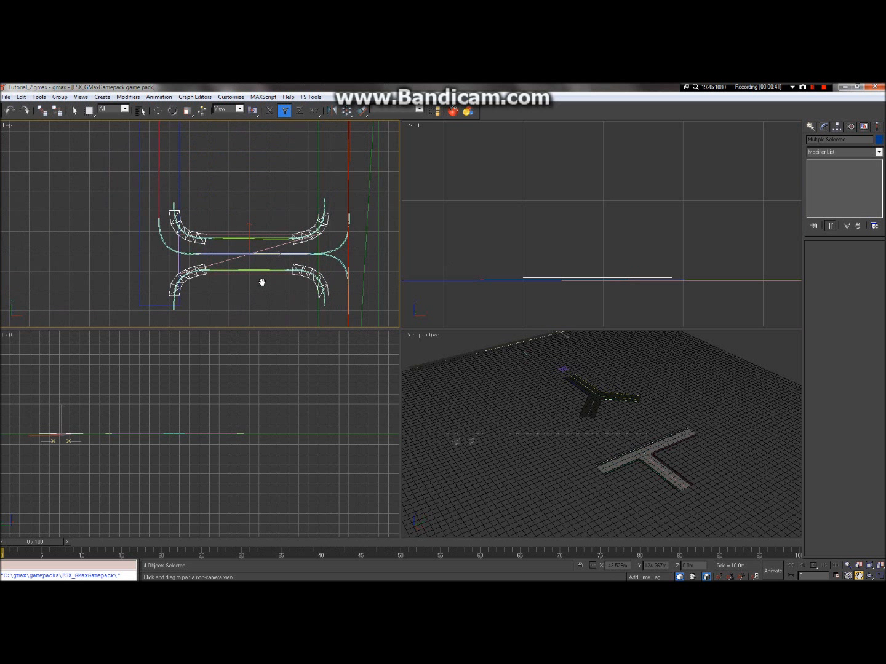
{"action": "scroll", "coordinate": [262, 282], "scroll_direction": "up", "scroll_amount": 2}
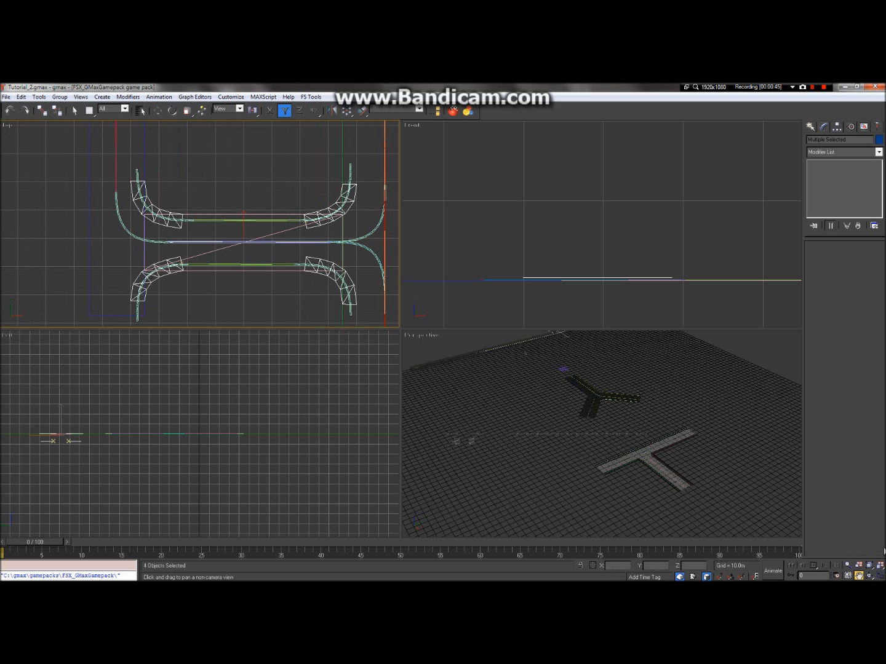
Maximize the Top view and display it shaded with textures
{"action": "key", "text": "w"}
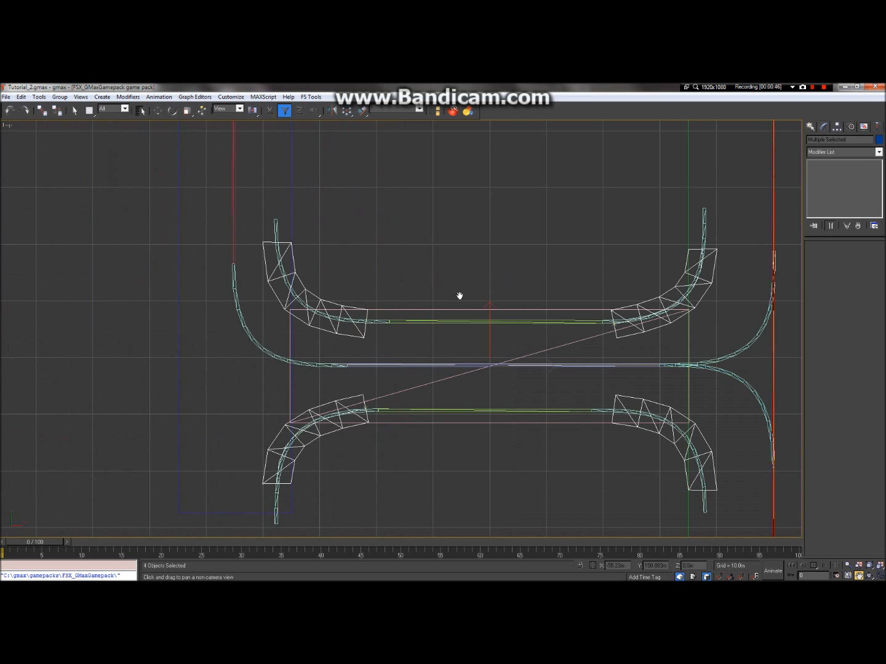
{"action": "right_click", "coordinate": [6, 125]}
{"action": "left_click", "coordinate": [24, 132]}
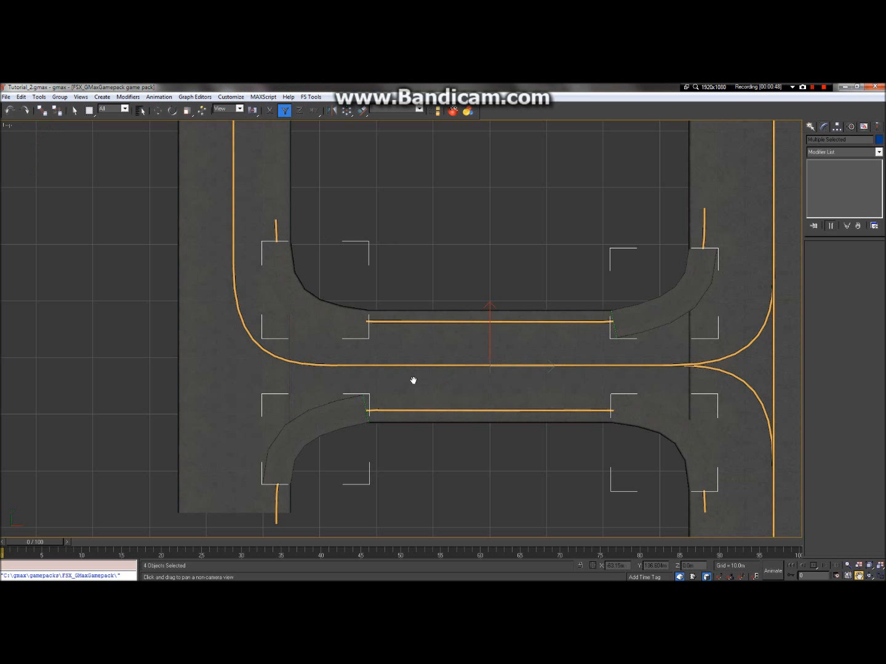
Examine how the pavement texture and yellow lines of the upper-left corner fillet meet the adjoining taxiways
{"action": "left_click_drag", "start_coordinate": [430, 392], "coordinate": [426, 410]}
{"action": "left_click_drag", "start_coordinate": [219, 150], "coordinate": [202, 209]}
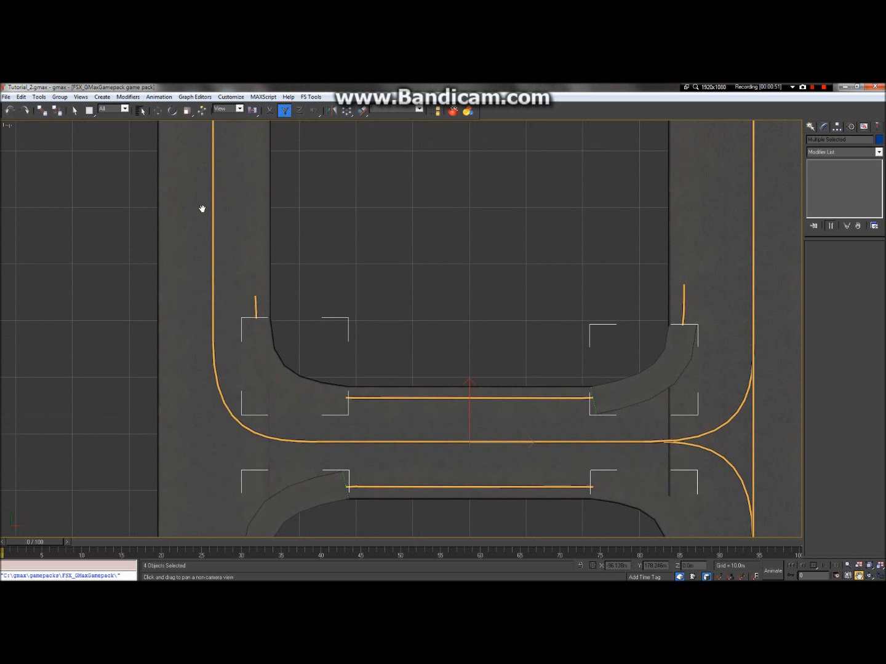
{"action": "scroll", "coordinate": [286, 395], "scroll_direction": "up", "scroll_amount": 5}
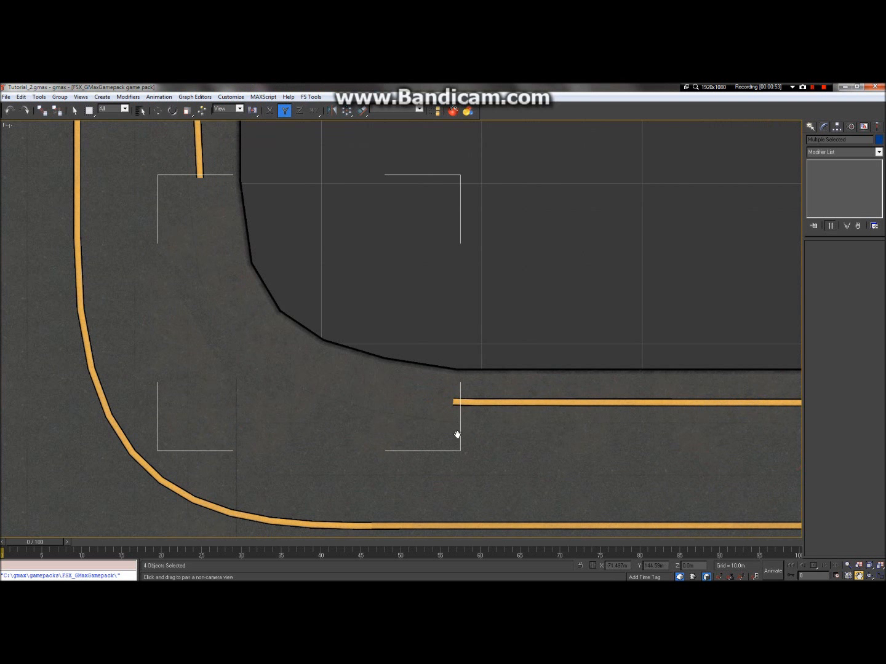
{"action": "scroll", "coordinate": [218, 194], "scroll_direction": "up", "scroll_amount": 1}
{"action": "left_click_drag", "start_coordinate": [219, 198], "coordinate": [348, 452]}
{"action": "left_click_drag", "start_coordinate": [300, 202], "coordinate": [318, 121]}
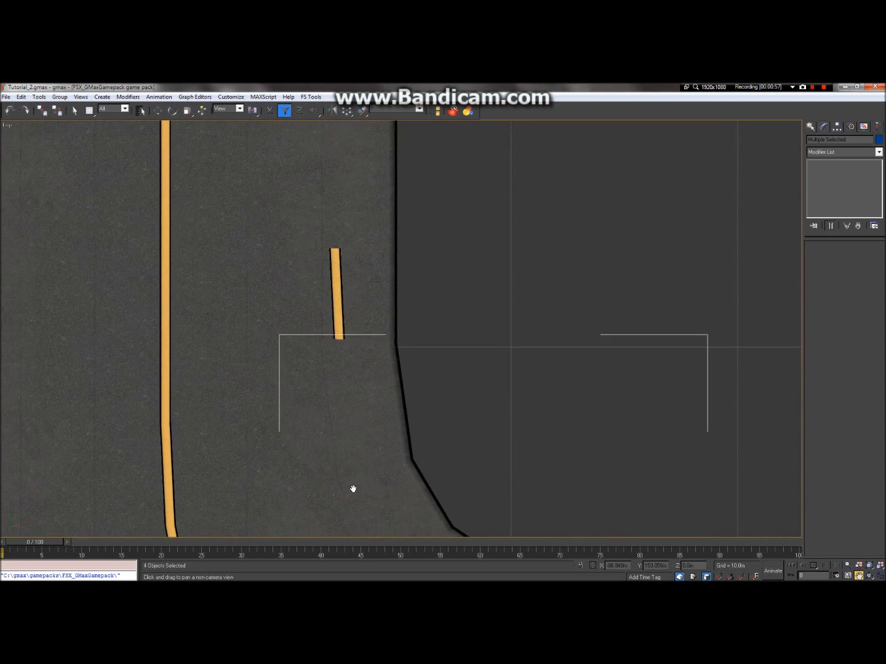
{"action": "scroll", "coordinate": [390, 340], "scroll_direction": "down", "scroll_amount": 6}
{"action": "left_click_drag", "start_coordinate": [359, 249], "coordinate": [380, 481]}
{"action": "left_click_drag", "start_coordinate": [412, 219], "coordinate": [362, 387]}
{"action": "left_click_drag", "start_coordinate": [435, 359], "coordinate": [332, 148]}
{"action": "left_click_drag", "start_coordinate": [576, 480], "coordinate": [528, 287]}
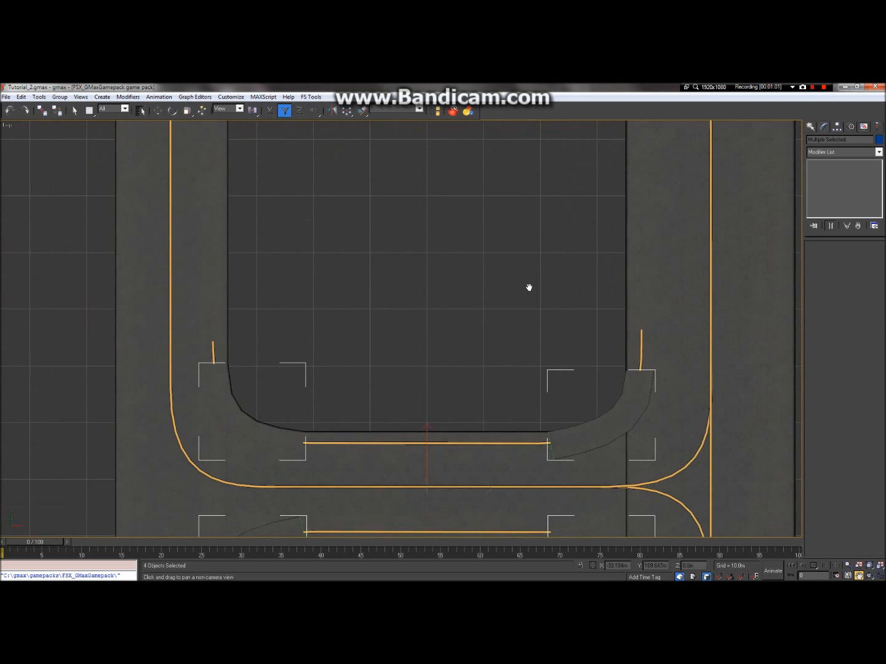
Examine the stretched pavement texture and dark edges of the upper-right corner fillet
{"action": "scroll", "coordinate": [631, 402], "scroll_direction": "up", "scroll_amount": 1}
{"action": "scroll", "coordinate": [595, 412], "scroll_direction": "up", "scroll_amount": 3}
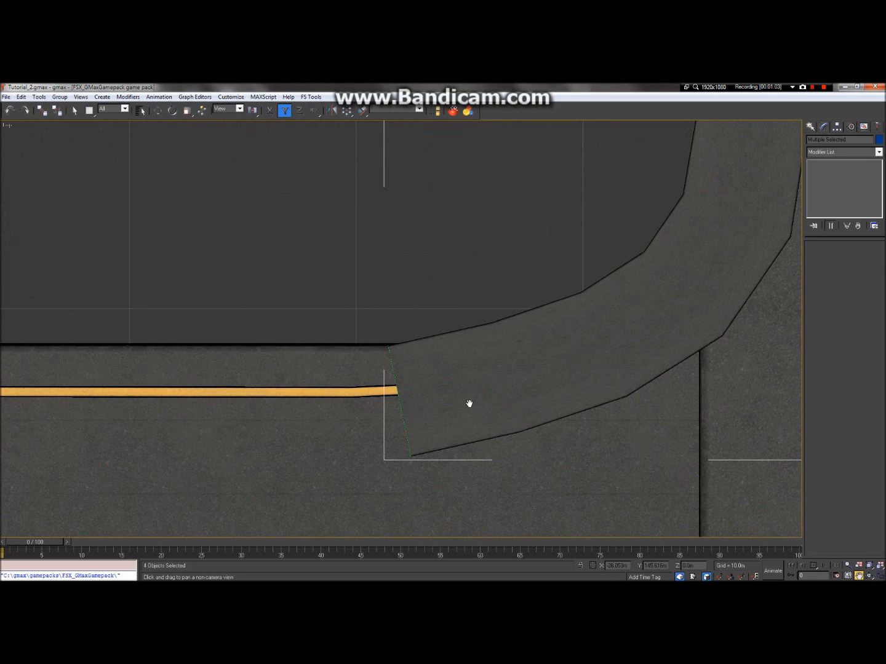
{"action": "scroll", "coordinate": [470, 403], "scroll_direction": "up", "scroll_amount": 2}
{"action": "scroll", "coordinate": [468, 437], "scroll_direction": "up", "scroll_amount": 1}
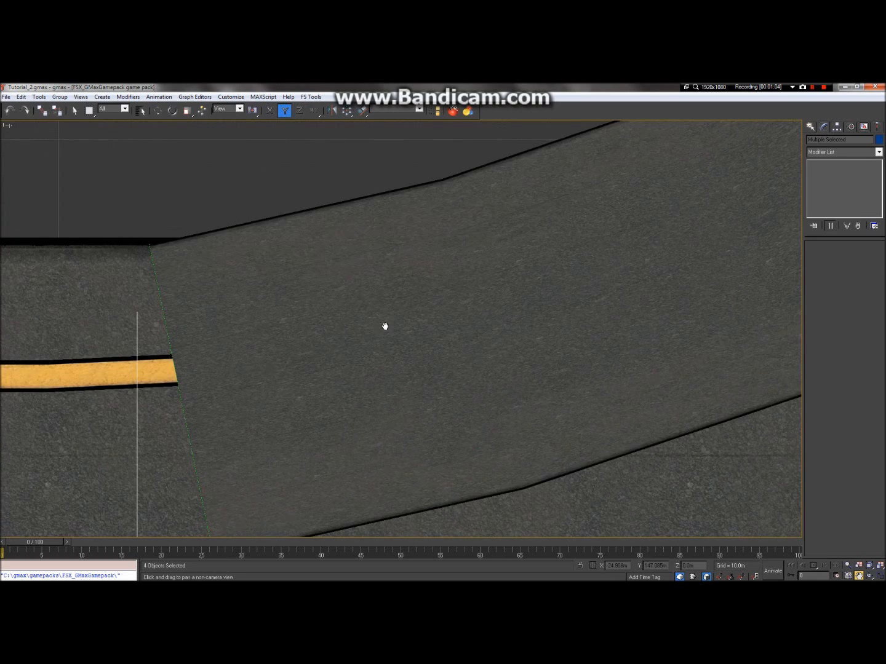
{"action": "scroll", "coordinate": [385, 326], "scroll_direction": "down", "scroll_amount": 5}
{"action": "scroll", "coordinate": [458, 470], "scroll_direction": "up", "scroll_amount": 5}
{"action": "left_click_drag", "start_coordinate": [313, 383], "coordinate": [484, 503]}
{"action": "left_click_drag", "start_coordinate": [385, 265], "coordinate": [477, 493]}
{"action": "left_click_drag", "start_coordinate": [355, 259], "coordinate": [443, 488]}
{"action": "scroll", "coordinate": [360, 192], "scroll_direction": "up", "scroll_amount": 3}
{"action": "scroll", "coordinate": [332, 319], "scroll_direction": "down", "scroll_amount": 2}
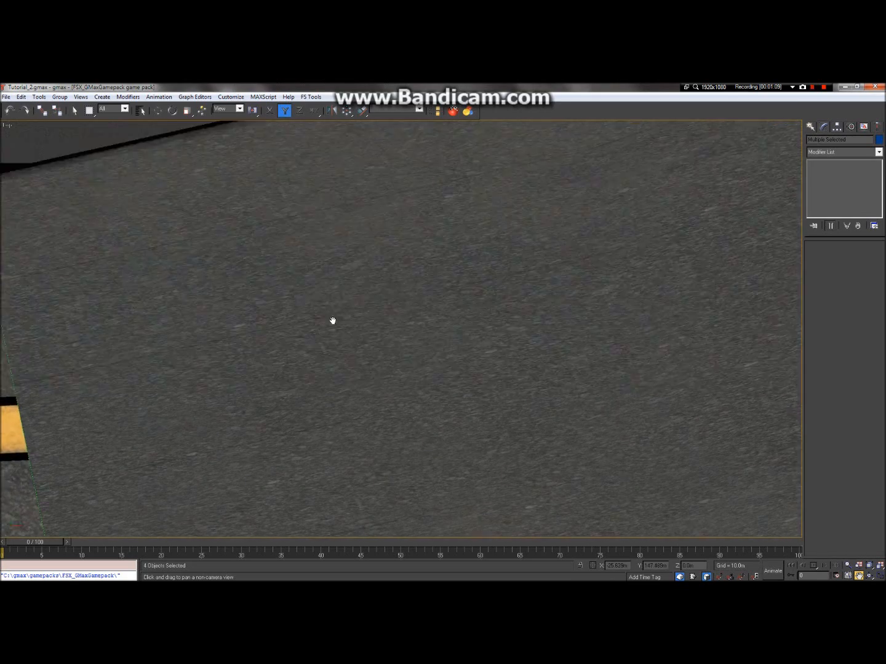
{"action": "scroll", "coordinate": [274, 359], "scroll_direction": "down", "scroll_amount": 4}
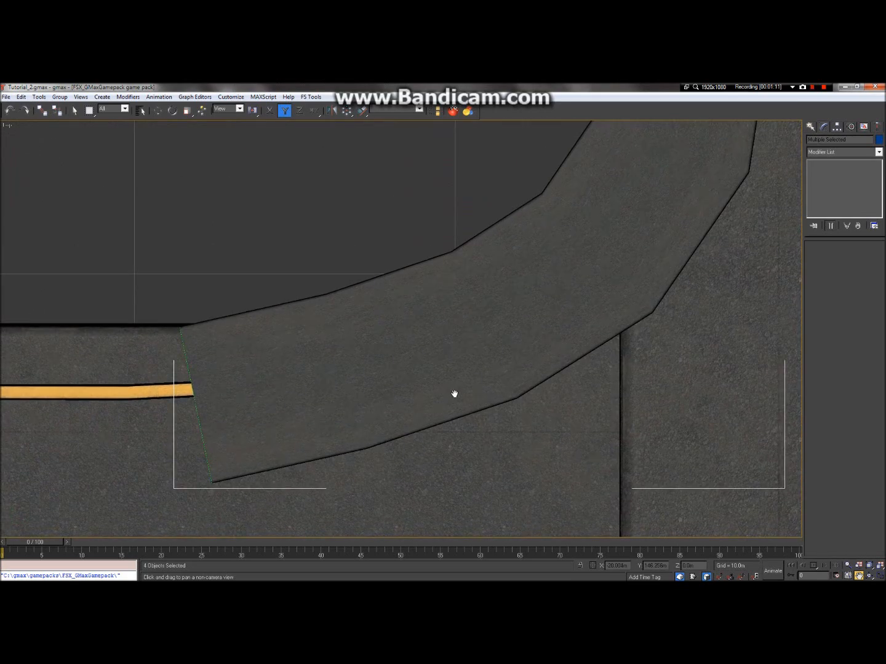
{"action": "scroll", "coordinate": [445, 430], "scroll_direction": "down", "scroll_amount": 5}
{"action": "scroll", "coordinate": [440, 468], "scroll_direction": "up", "scroll_amount": 7}
{"action": "scroll", "coordinate": [431, 443], "scroll_direction": "down", "scroll_amount": 6}
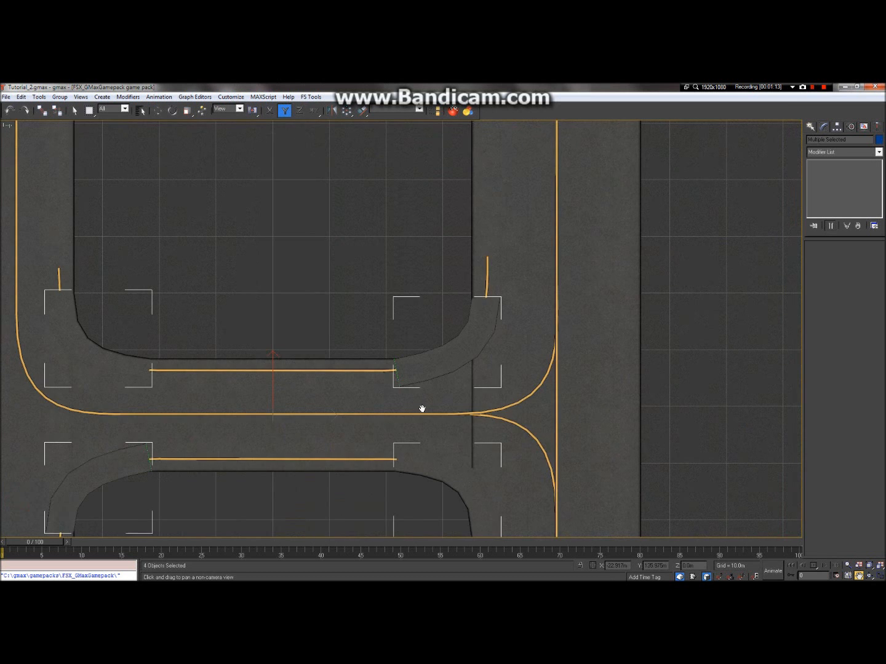
Select the upper-right corner fillet loft and set its mapping to width repeat 0.4 and length repeat 1.27
{"action": "scroll", "coordinate": [423, 418], "scroll_direction": "up", "scroll_amount": 5}
{"action": "scroll", "coordinate": [69, 126], "scroll_direction": "up", "scroll_amount": 2}
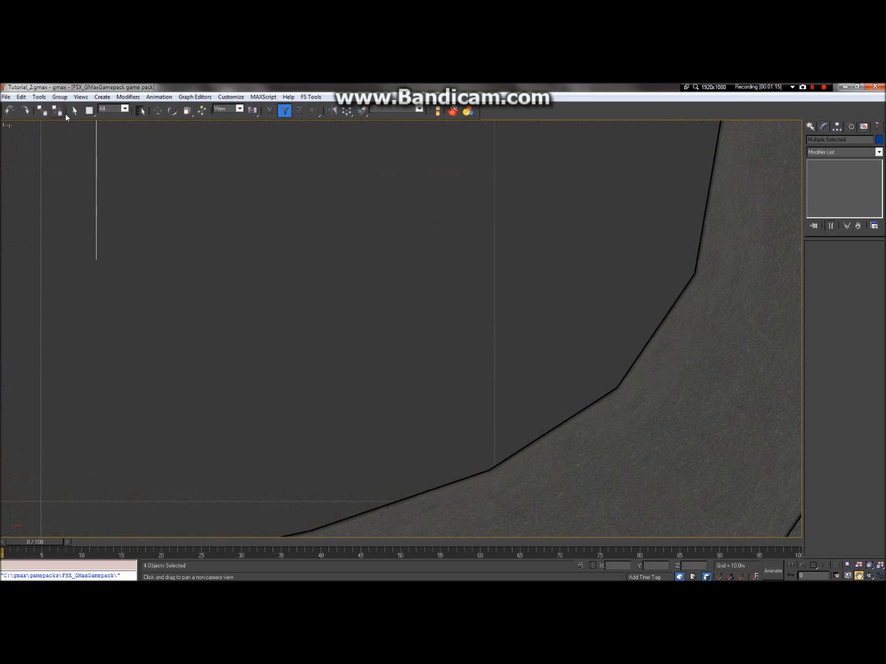
{"action": "left_click", "coordinate": [74, 112]}
{"action": "scroll", "coordinate": [514, 385], "scroll_direction": "down", "scroll_amount": 3}
{"action": "left_click", "coordinate": [528, 433]}
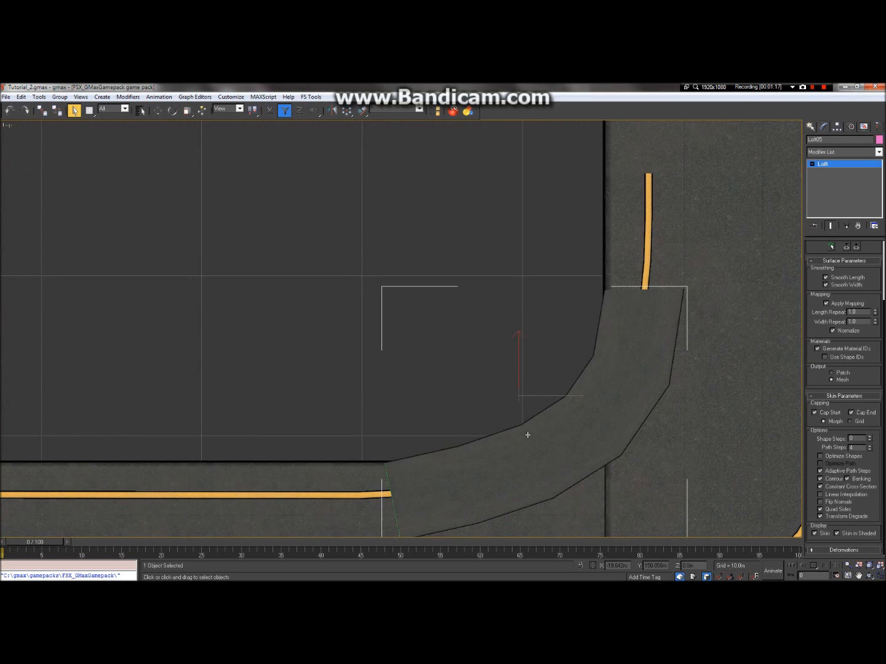
{"action": "left_click_drag", "start_coordinate": [864, 324], "coordinate": [807, 321]}
{"action": "type", "text": "4"}
{"action": "left_click_drag", "start_coordinate": [858, 311], "coordinate": [754, 300]}
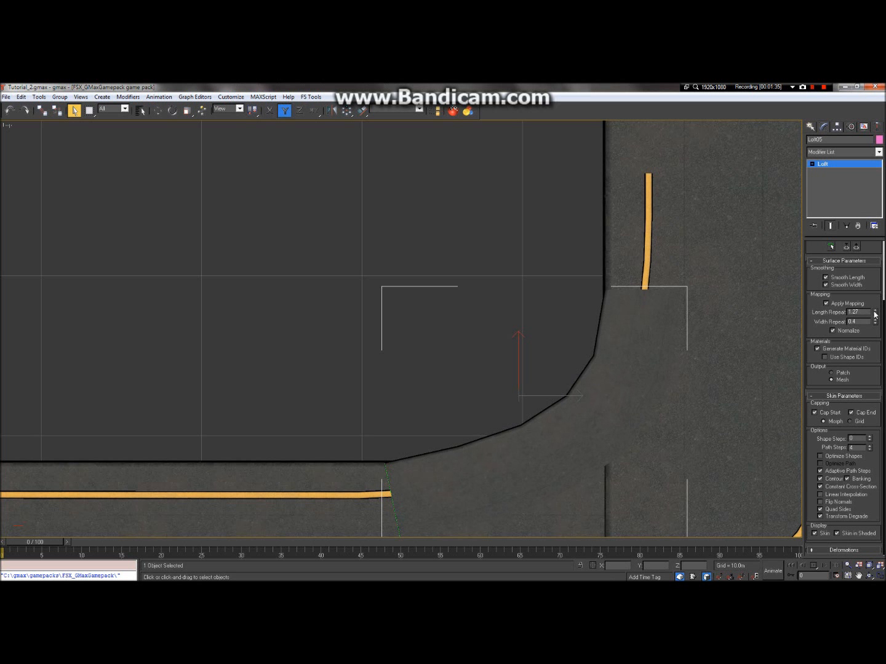
Set the upper-right fillet's mapping length repeat to 1.58, judging the texture scale against the adjoining pavement
{"action": "left_click", "coordinate": [859, 575]}
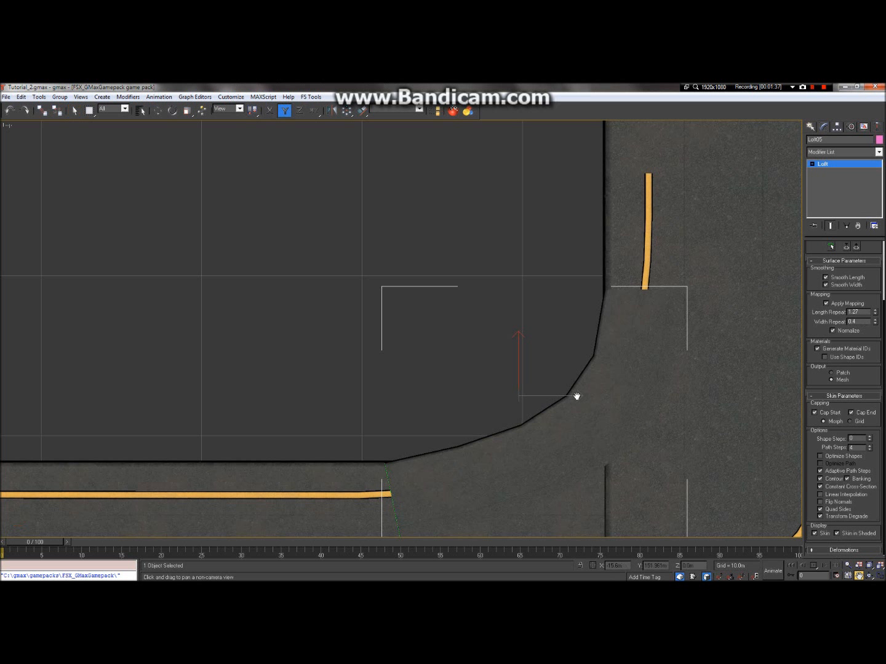
{"action": "scroll", "coordinate": [575, 395], "scroll_direction": "up", "scroll_amount": 5}
{"action": "left_click_drag", "start_coordinate": [582, 428], "coordinate": [369, 472]}
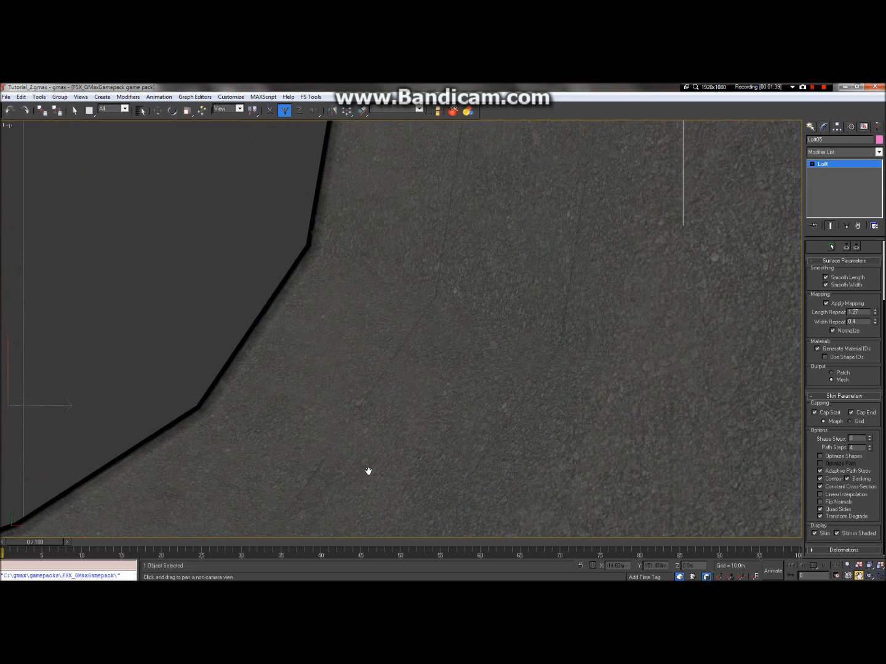
{"action": "left_click_drag", "start_coordinate": [441, 334], "coordinate": [451, 486]}
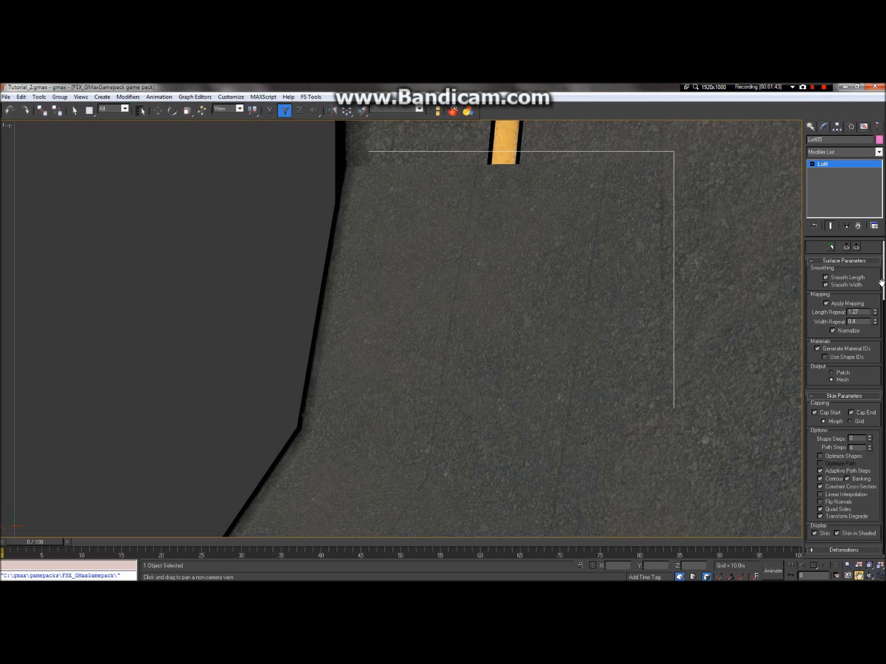
{"action": "left_click", "coordinate": [876, 310]}
{"action": "left_click", "coordinate": [875, 310]}
{"action": "left_click", "coordinate": [876, 311]}
{"action": "left_click_drag", "start_coordinate": [877, 313], "coordinate": [876, 313]}
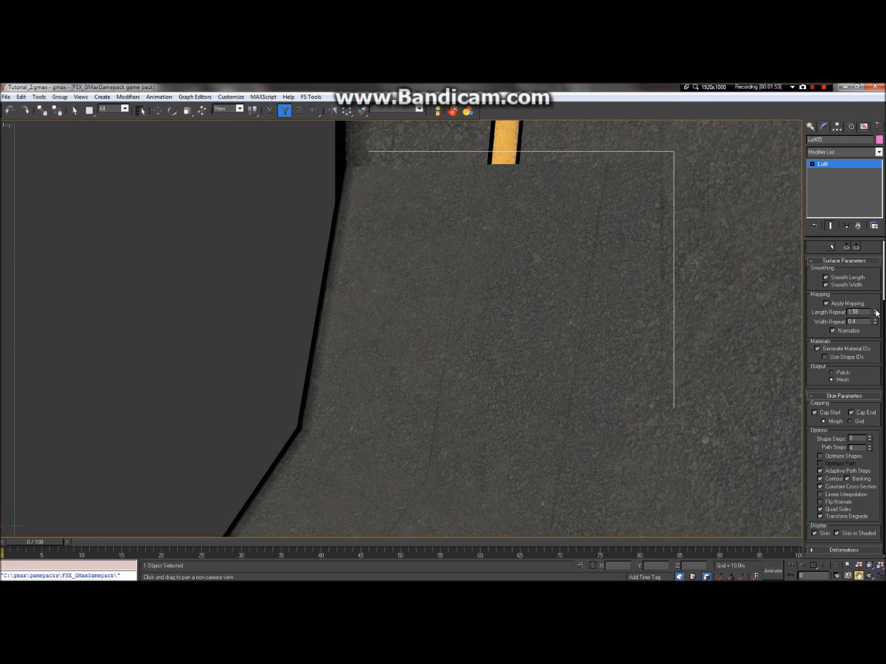
Compare the pavement texture of the connector's lower-right corner fillet with the adjoining straight taxiways
{"action": "left_click_drag", "start_coordinate": [505, 416], "coordinate": [603, 248]}
{"action": "scroll", "coordinate": [498, 341], "scroll_direction": "down", "scroll_amount": 5}
{"action": "left_click_drag", "start_coordinate": [222, 409], "coordinate": [753, 340]}
{"action": "left_click_drag", "start_coordinate": [444, 302], "coordinate": [558, 379]}
{"action": "scroll", "coordinate": [514, 247], "scroll_direction": "down", "scroll_amount": 8}
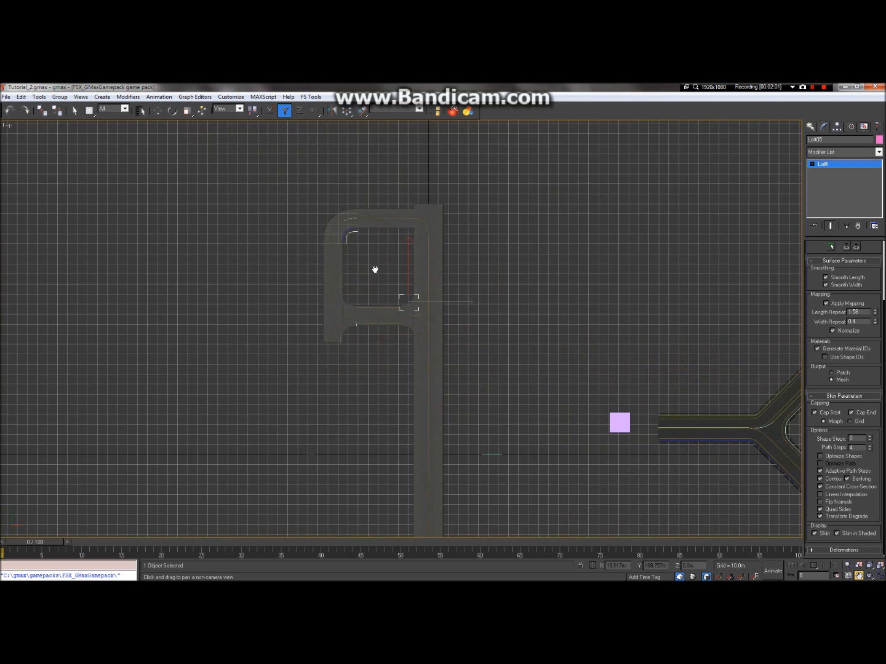
{"action": "scroll", "coordinate": [387, 320], "scroll_direction": "up", "scroll_amount": 5}
{"action": "left_click_drag", "start_coordinate": [394, 286], "coordinate": [418, 341]}
{"action": "scroll", "coordinate": [441, 424], "scroll_direction": "up", "scroll_amount": 6}
{"action": "left_click_drag", "start_coordinate": [382, 428], "coordinate": [482, 382]}
{"action": "scroll", "coordinate": [564, 460], "scroll_direction": "up", "scroll_amount": 5}
{"action": "left_click_drag", "start_coordinate": [531, 302], "coordinate": [595, 409]}
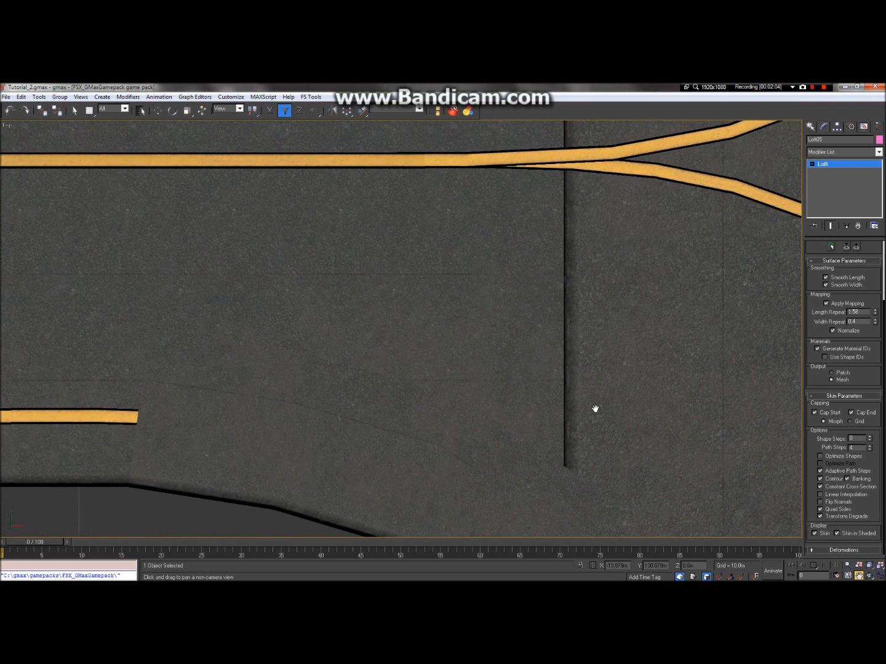
{"action": "left_click_drag", "start_coordinate": [596, 409], "coordinate": [591, 298]}
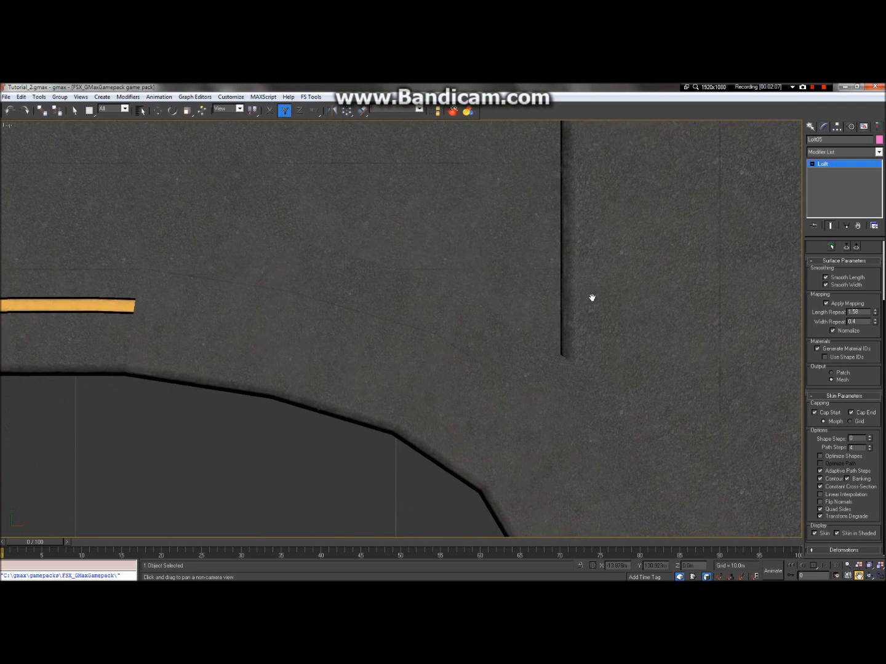
{"action": "left_click_drag", "start_coordinate": [267, 375], "coordinate": [404, 297]}
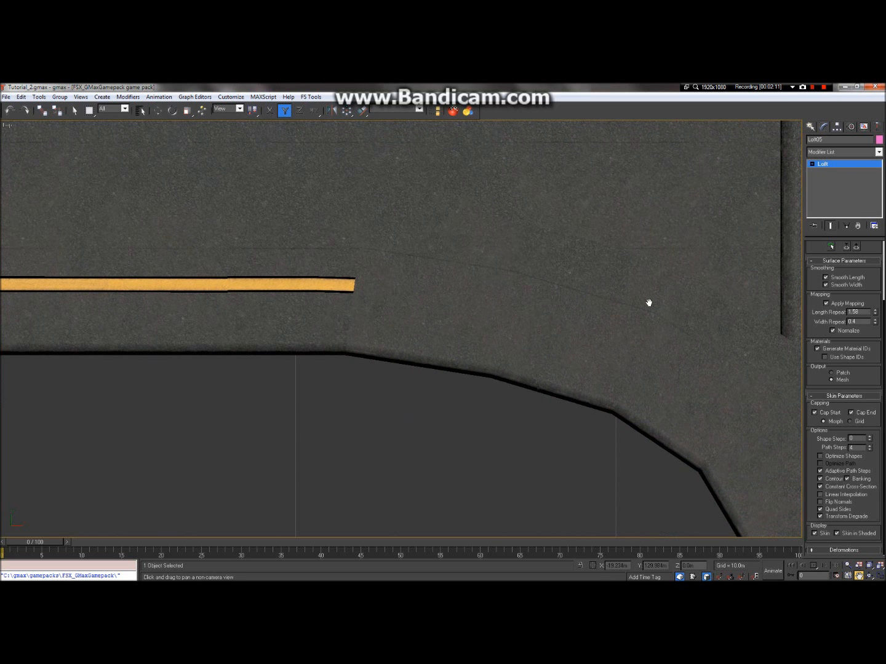
{"action": "left_click_drag", "start_coordinate": [649, 303], "coordinate": [628, 267]}
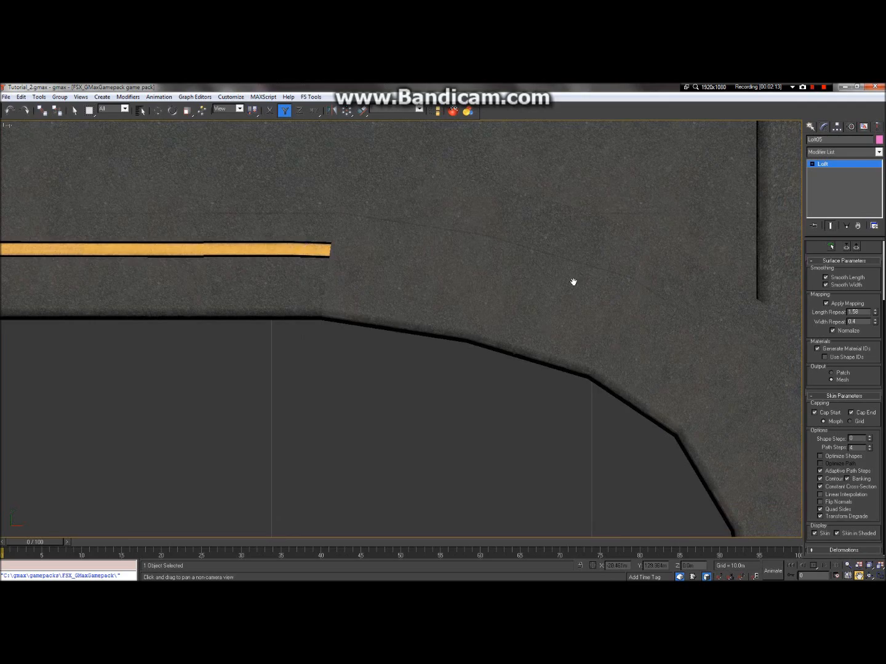
Inspect how the texture's seam lines and dark edges run from the straight connector into the lower-right fillet
{"action": "scroll", "coordinate": [571, 272], "scroll_direction": "up", "scroll_amount": 2}
{"action": "scroll", "coordinate": [304, 439], "scroll_direction": "up", "scroll_amount": 2}
{"action": "left_click_drag", "start_coordinate": [621, 261], "coordinate": [356, 419]}
{"action": "scroll", "coordinate": [305, 440], "scroll_direction": "down", "scroll_amount": 2}
{"action": "scroll", "coordinate": [507, 203], "scroll_direction": "up", "scroll_amount": 1}
{"action": "scroll", "coordinate": [528, 256], "scroll_direction": "down", "scroll_amount": 4}
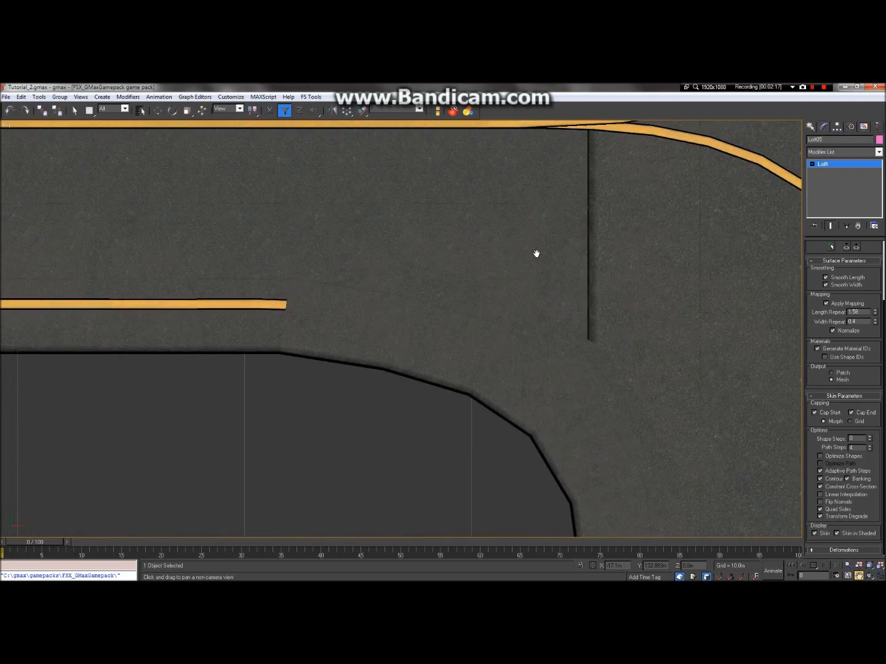
{"action": "scroll", "coordinate": [490, 257], "scroll_direction": "up", "scroll_amount": 2}
{"action": "left_click_drag", "start_coordinate": [406, 262], "coordinate": [665, 264]}
{"action": "left_click_drag", "start_coordinate": [263, 294], "coordinate": [603, 317]}
{"action": "left_click_drag", "start_coordinate": [185, 329], "coordinate": [690, 292]}
{"action": "left_click_drag", "start_coordinate": [215, 325], "coordinate": [620, 286]}
{"action": "left_click_drag", "start_coordinate": [782, 262], "coordinate": [279, 299]}
{"action": "left_click_drag", "start_coordinate": [596, 262], "coordinate": [241, 277]}
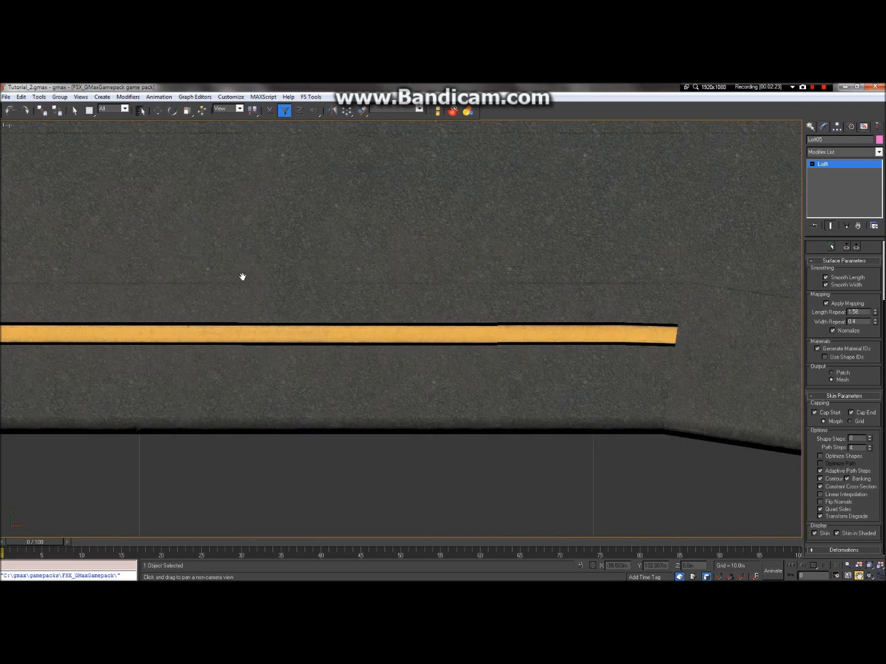
{"action": "left_click_drag", "start_coordinate": [730, 326], "coordinate": [469, 321]}
{"action": "left_click_drag", "start_coordinate": [612, 356], "coordinate": [534, 363]}
{"action": "left_click_drag", "start_coordinate": [655, 332], "coordinate": [349, 273]}
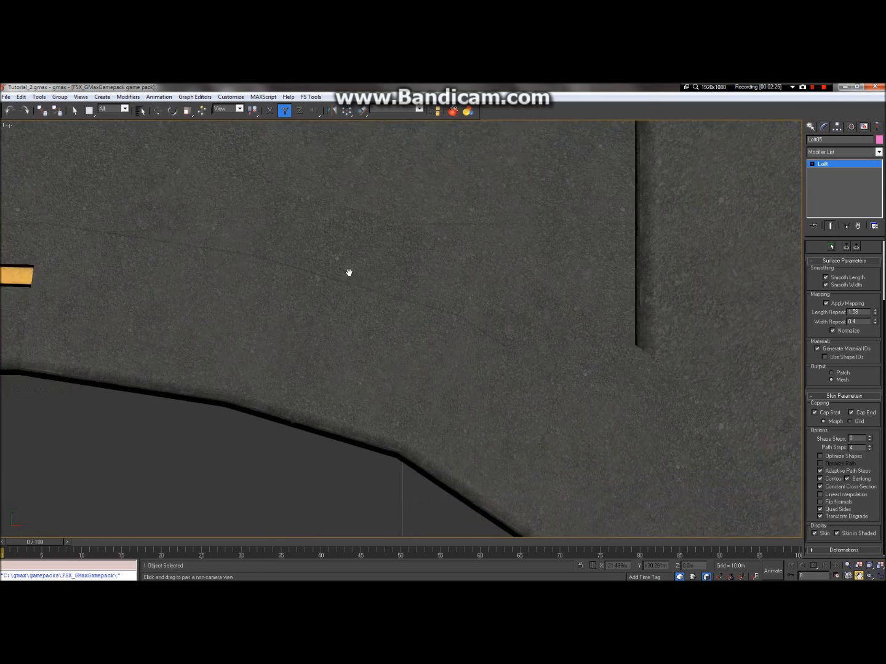
{"action": "left_click_drag", "start_coordinate": [634, 528], "coordinate": [695, 454]}
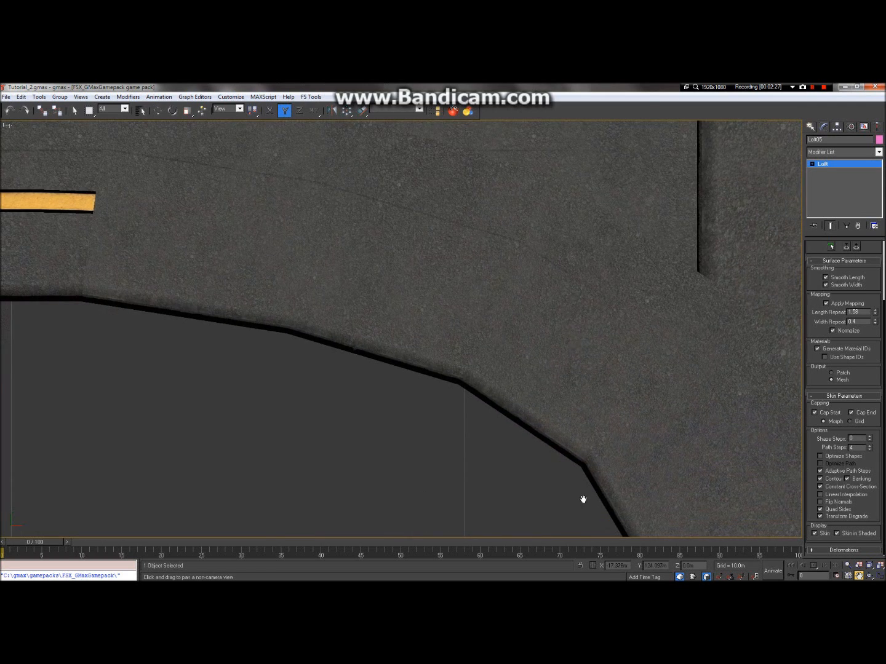
Switch to GIMP with the Concrete_1.xcf texture image open
{"action": "mouse_move", "coordinate": [3, 89]}
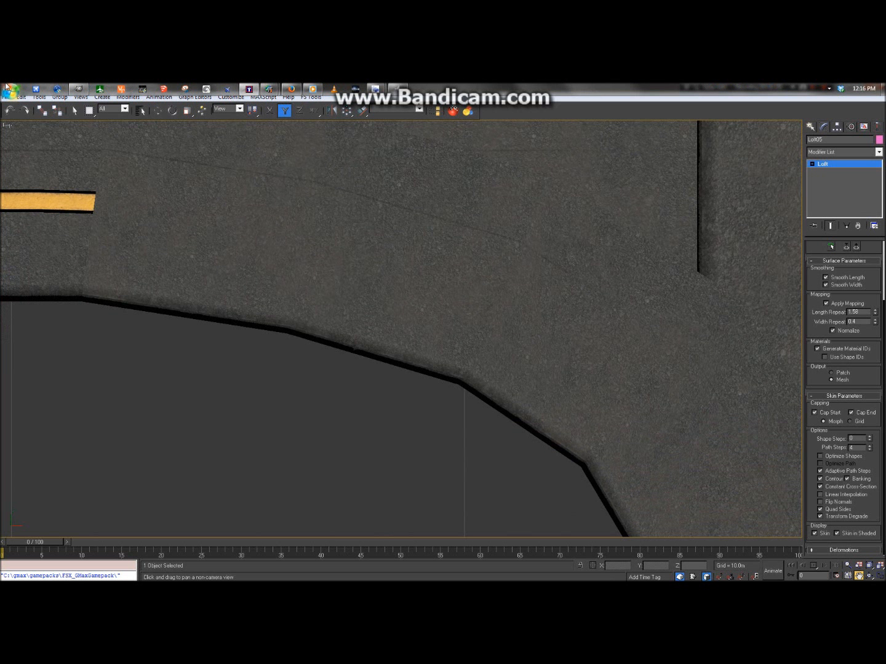
{"action": "left_click", "coordinate": [81, 89]}
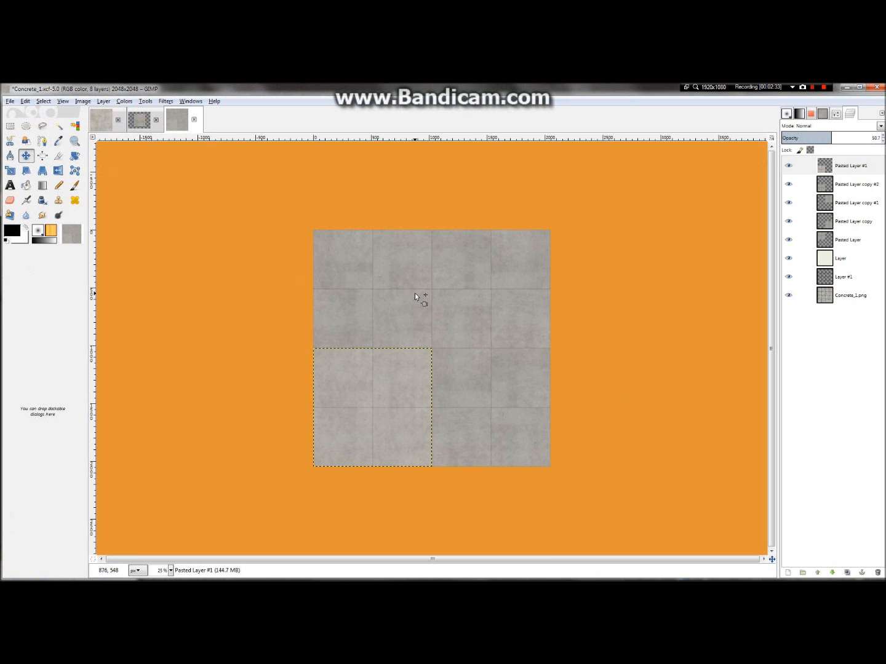
Examine the tile seams of the Concrete_1.xcf texture and switch to gmax to inspect them on the concrete taxiway junction
{"action": "scroll", "coordinate": [415, 296], "scroll_direction": "up", "scroll_amount": 6, "text": "ctrl"}
{"action": "scroll", "coordinate": [414, 296], "scroll_direction": "down", "scroll_amount": 2, "text": "ctrl"}
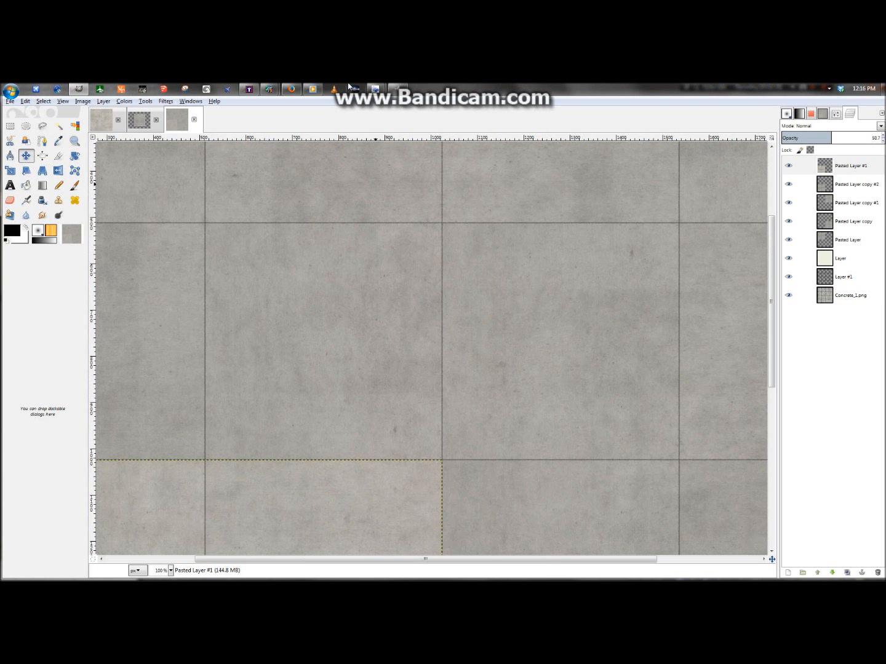
{"action": "left_click", "coordinate": [250, 87]}
{"action": "scroll", "coordinate": [424, 251], "scroll_direction": "down", "scroll_amount": 5}
{"action": "left_click_drag", "start_coordinate": [346, 254], "coordinate": [42, 236]}
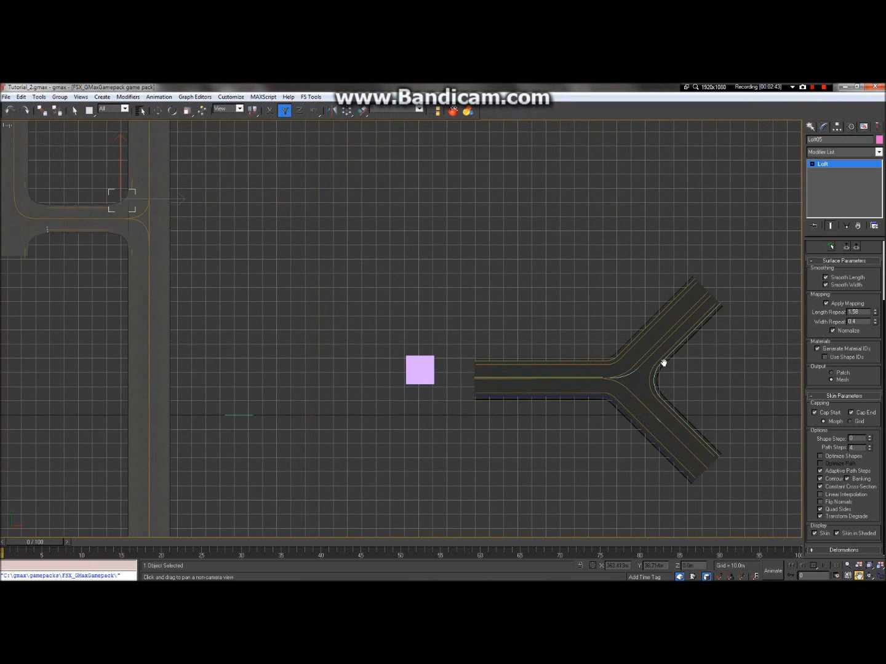
{"action": "left_click_drag", "start_coordinate": [664, 362], "coordinate": [318, 364]}
{"action": "scroll", "coordinate": [636, 495], "scroll_direction": "up", "scroll_amount": 5}
{"action": "scroll", "coordinate": [636, 369], "scroll_direction": "up", "scroll_amount": 4}
{"action": "left_click_drag", "start_coordinate": [634, 301], "coordinate": [423, 435]}
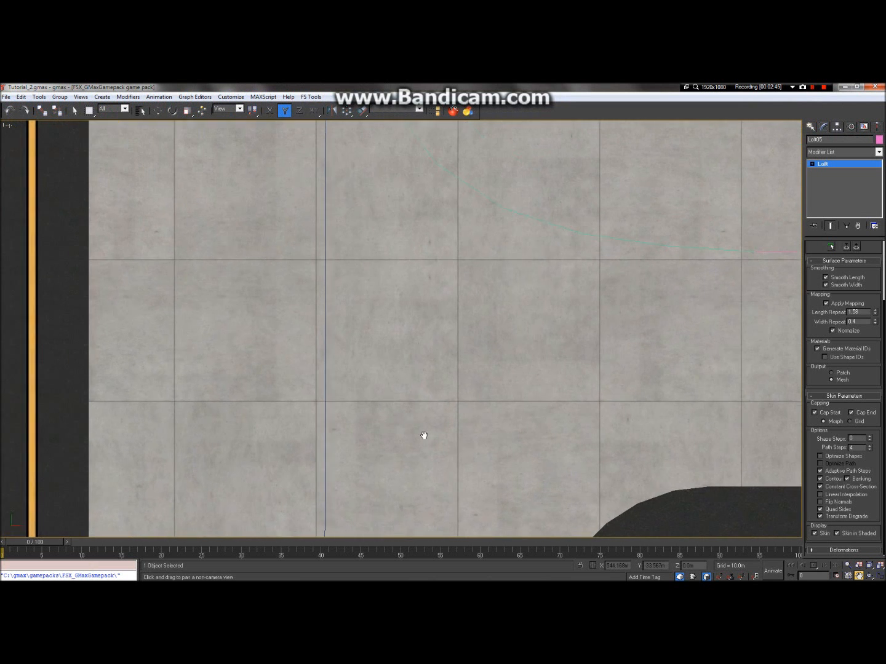
{"action": "scroll", "coordinate": [527, 257], "scroll_direction": "up", "scroll_amount": 8}
{"action": "left_click_drag", "start_coordinate": [551, 229], "coordinate": [477, 392]}
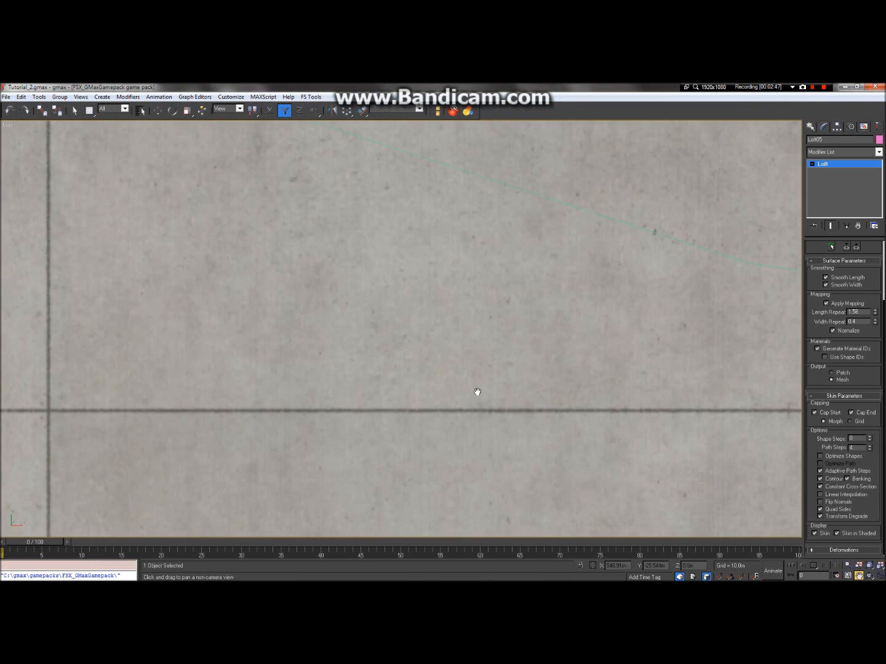
Examine how the concrete tile pattern repeats along the straight taxiway and at its junction with the side taxiway
{"action": "scroll", "coordinate": [470, 357], "scroll_direction": "down", "scroll_amount": 4}
{"action": "left_click_drag", "start_coordinate": [326, 329], "coordinate": [508, 473]}
{"action": "scroll", "coordinate": [473, 311], "scroll_direction": "down", "scroll_amount": 1}
{"action": "scroll", "coordinate": [366, 320], "scroll_direction": "down", "scroll_amount": 2}
{"action": "left_click_drag", "start_coordinate": [507, 249], "coordinate": [593, 525]}
{"action": "left_click_drag", "start_coordinate": [568, 196], "coordinate": [601, 482]}
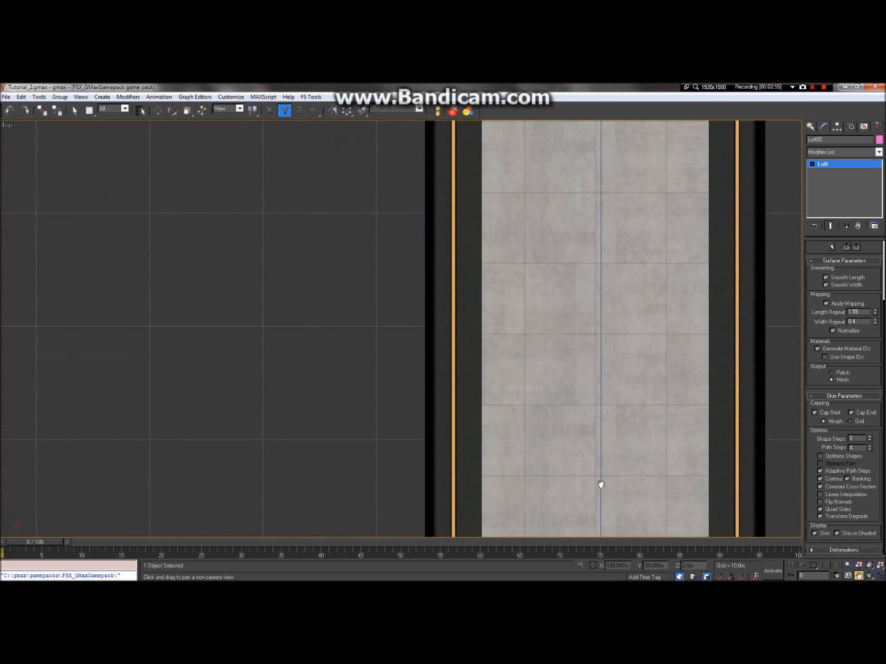
{"action": "left_click_drag", "start_coordinate": [548, 130], "coordinate": [441, 494]}
{"action": "scroll", "coordinate": [492, 400], "scroll_direction": "up", "scroll_amount": 1}
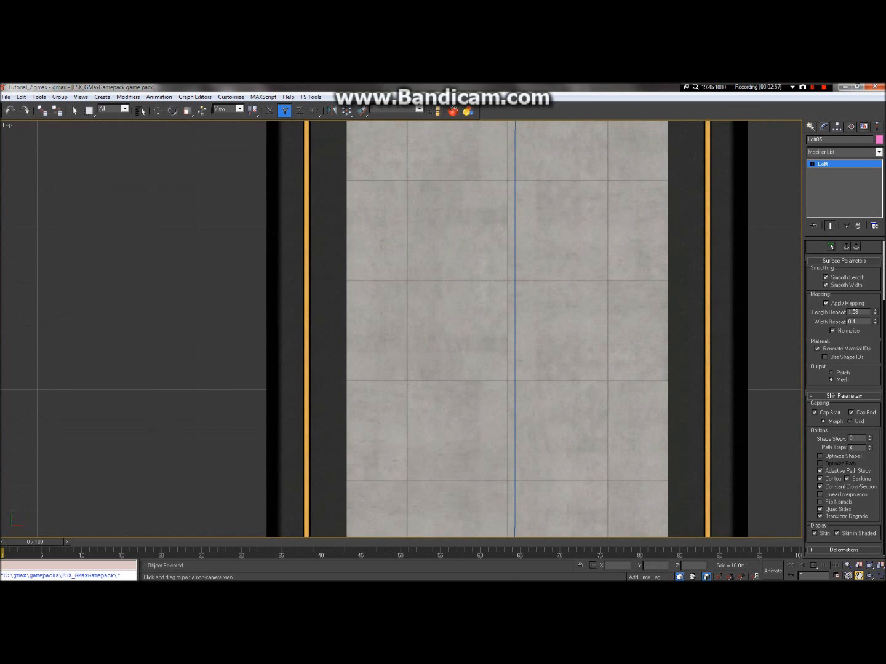
{"action": "scroll", "coordinate": [516, 301], "scroll_direction": "down", "scroll_amount": 4}
{"action": "left_click_drag", "start_coordinate": [526, 496], "coordinate": [514, 230]}
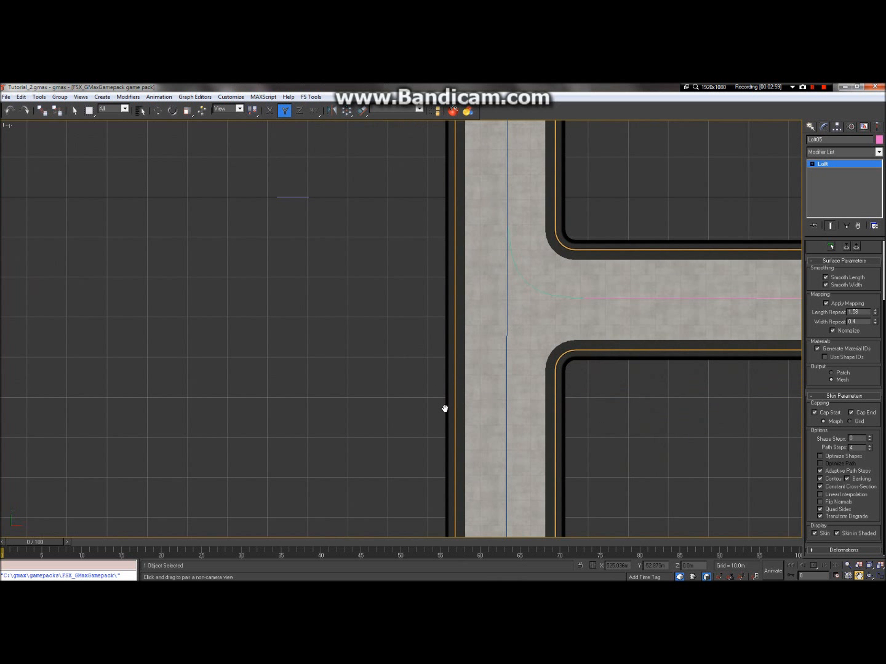
Switch to GIMP and open A_Seamless_2.xcf from the Taxi Textures folder
{"action": "mouse_move", "coordinate": [346, 84]}
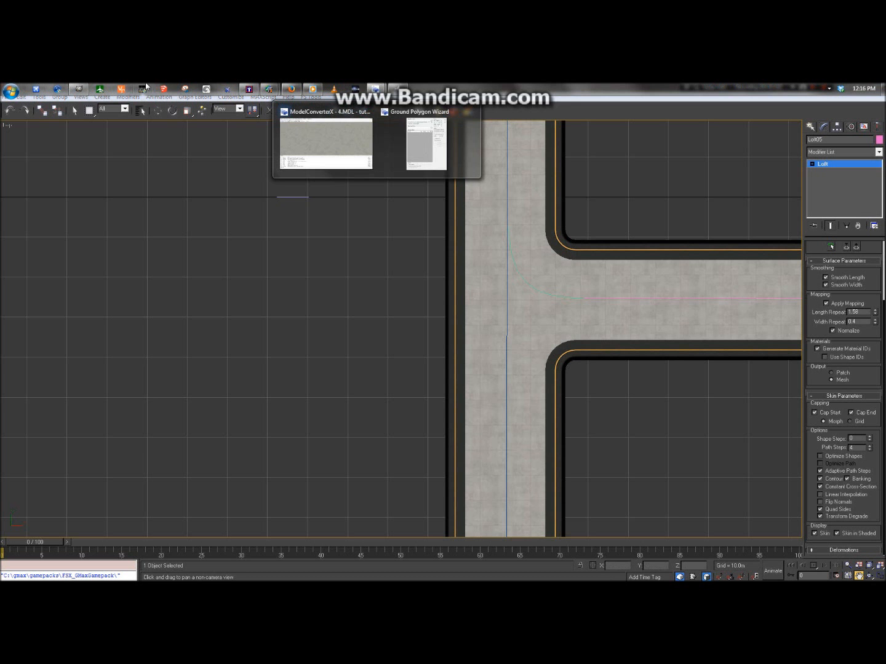
{"action": "left_click", "coordinate": [86, 90]}
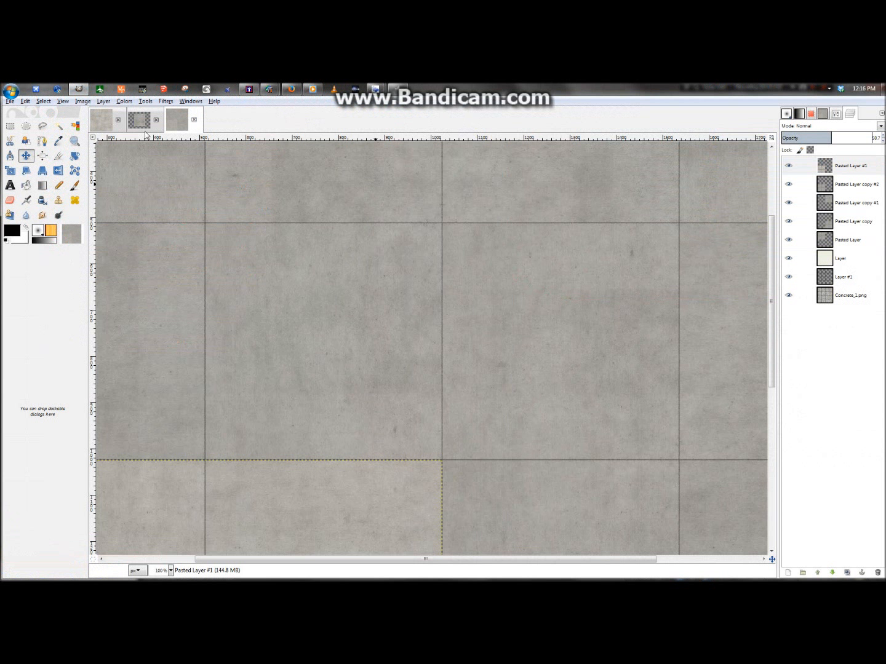
{"action": "left_click", "coordinate": [8, 103]}
{"action": "left_click", "coordinate": [30, 133]}
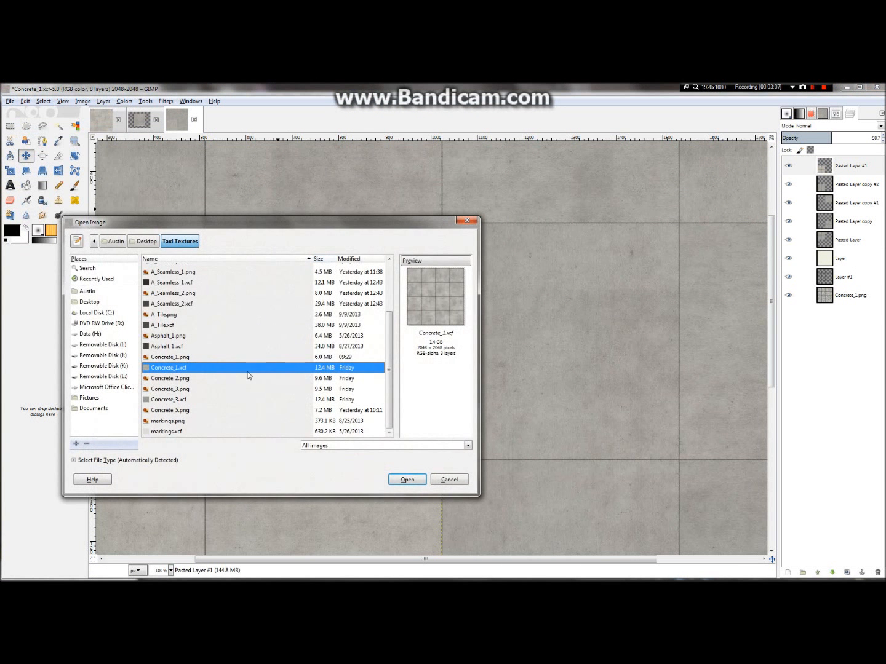
{"action": "right_click", "coordinate": [186, 388]}
{"action": "left_click", "coordinate": [185, 324]}
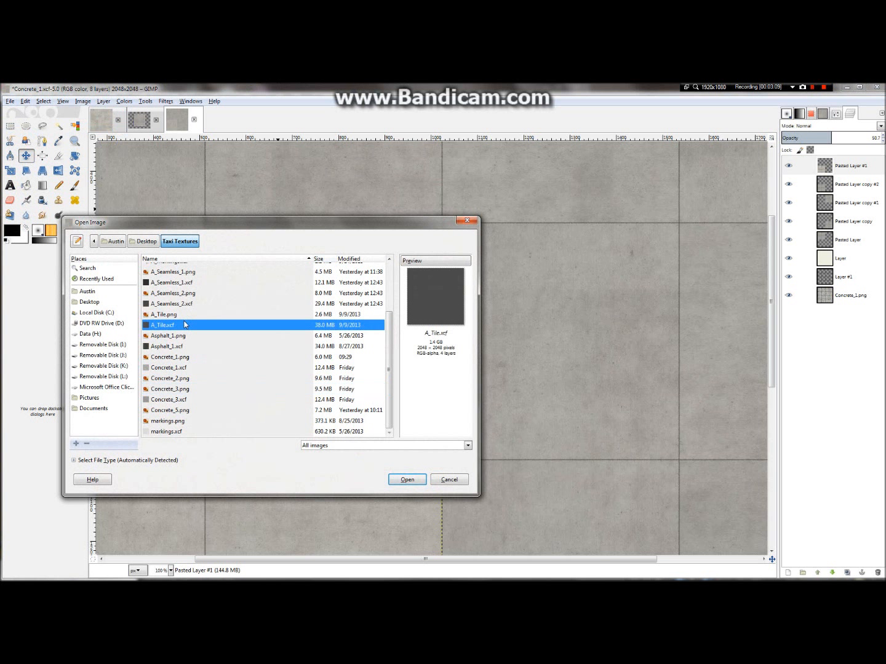
{"action": "left_click", "coordinate": [184, 283]}
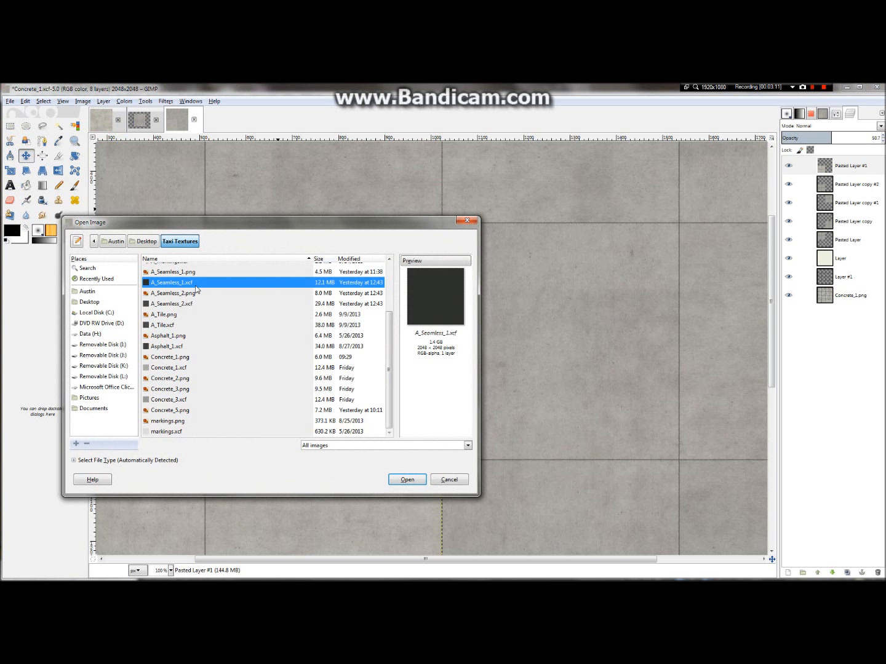
{"action": "scroll", "coordinate": [197, 289], "scroll_direction": "up", "scroll_amount": 3}
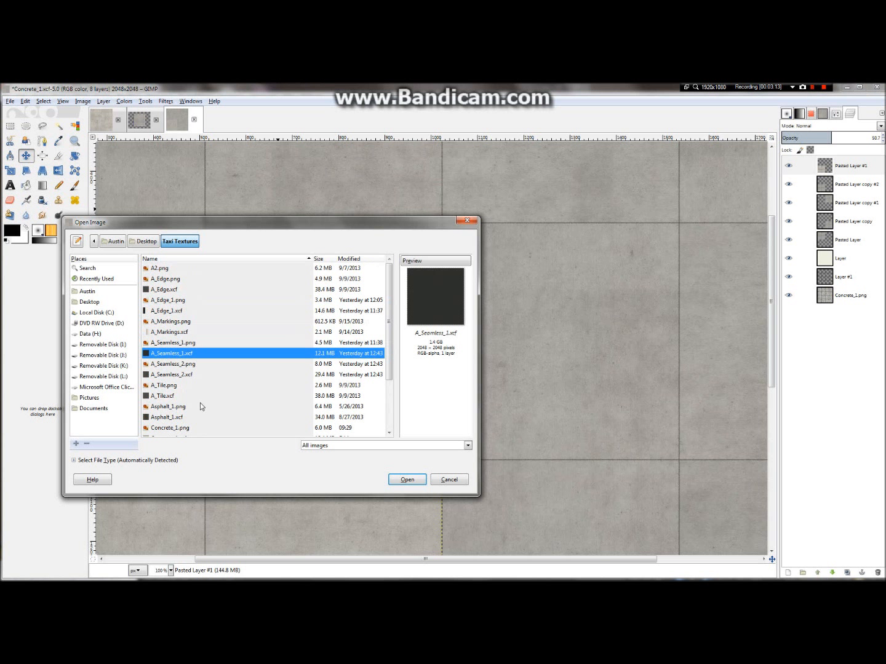
{"action": "left_click", "coordinate": [187, 374]}
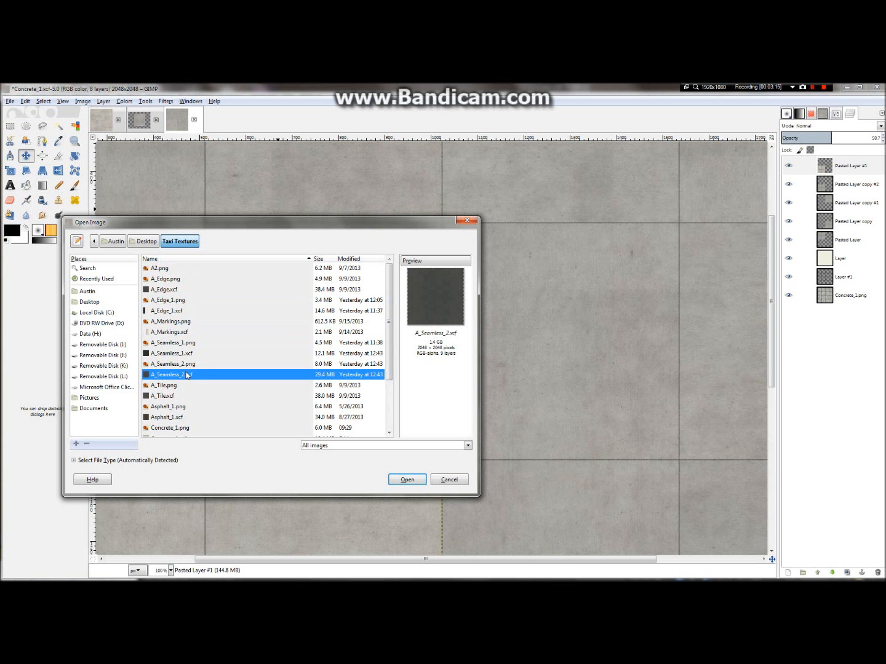
{"action": "double_click", "coordinate": [188, 375]}
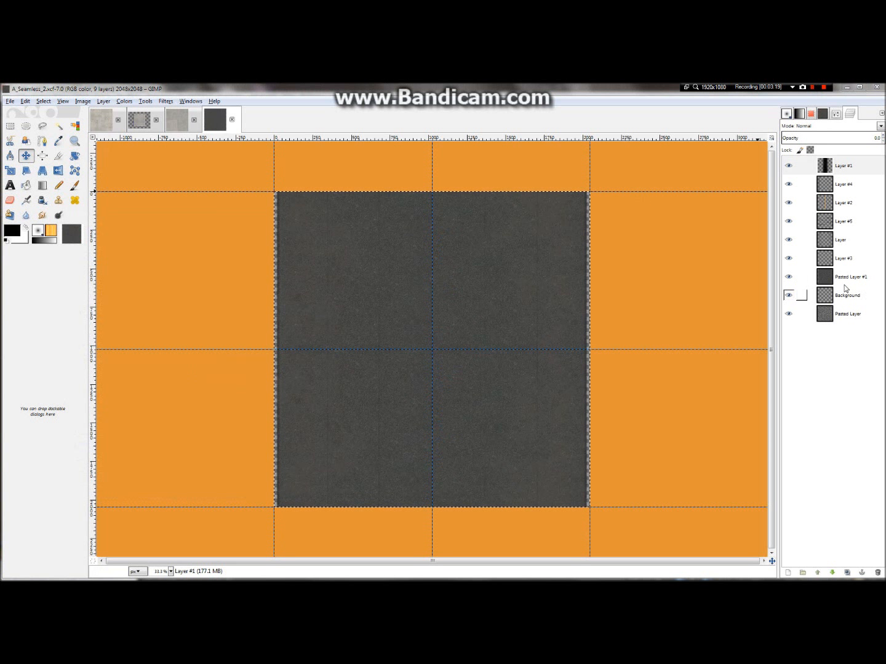
Set the opacity of the layer named Layer to 0 and save A_Seamless_2.xcf
{"action": "left_click", "coordinate": [823, 184]}
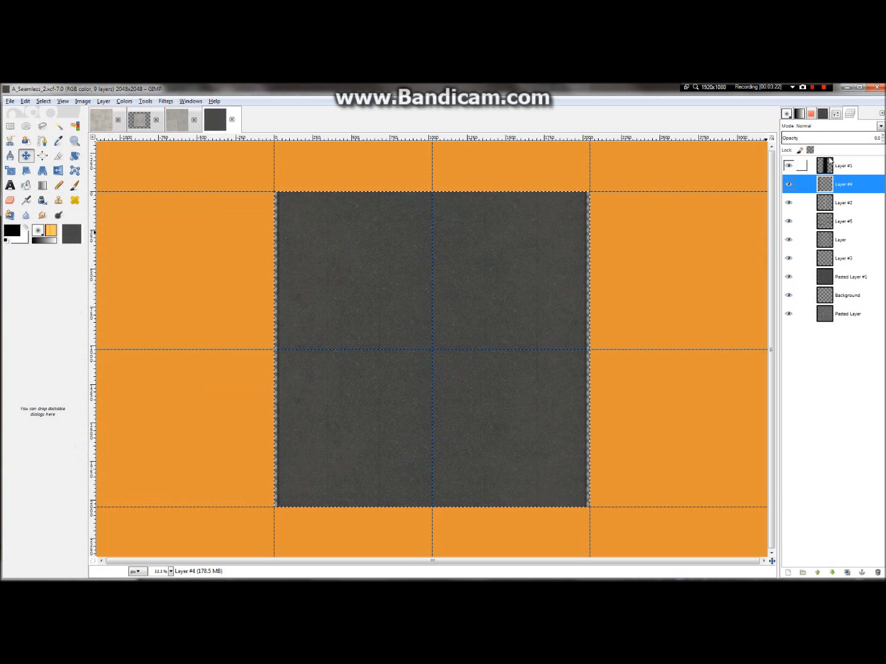
{"action": "left_click", "coordinate": [831, 223]}
{"action": "left_click", "coordinate": [832, 241]}
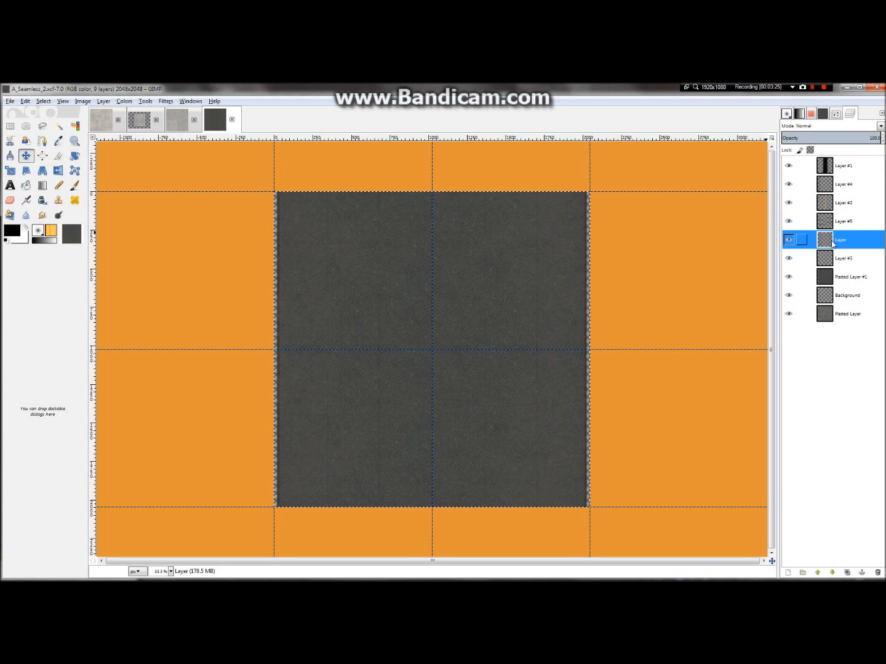
{"action": "left_click_drag", "start_coordinate": [799, 138], "coordinate": [783, 139]}
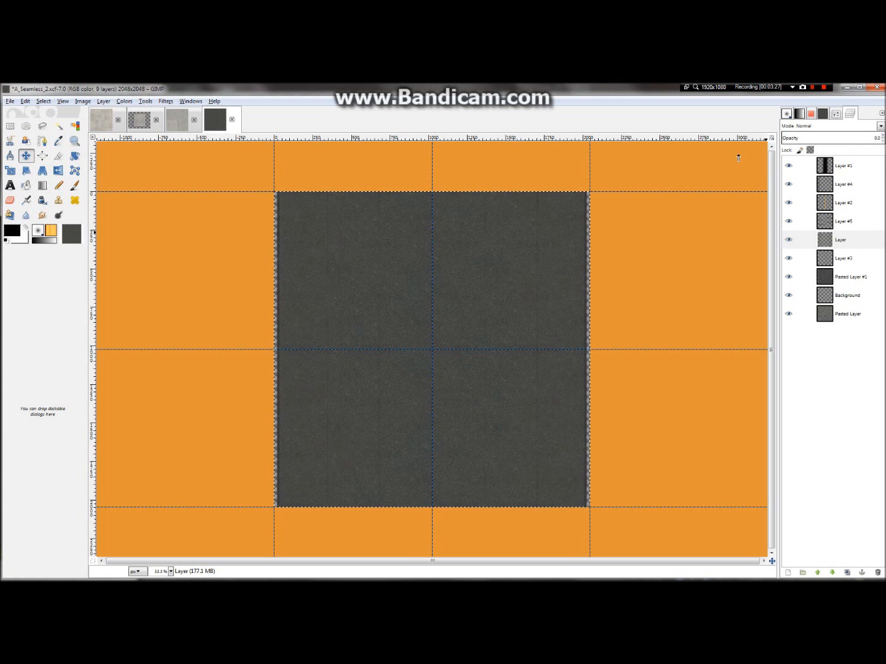
{"action": "left_click", "coordinate": [9, 101]}
{"action": "left_click", "coordinate": [23, 175]}
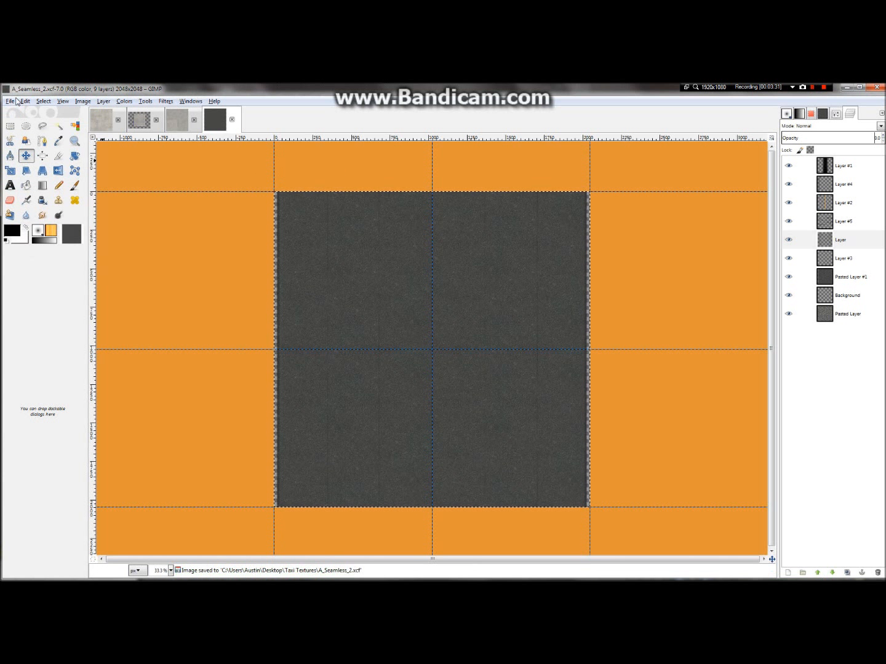
Export the image as A_Seamless_2.png in the Taxi Textures folder, replacing the existing file and keeping compression level 9
{"action": "left_click", "coordinate": [10, 101]}
{"action": "left_click", "coordinate": [52, 217]}
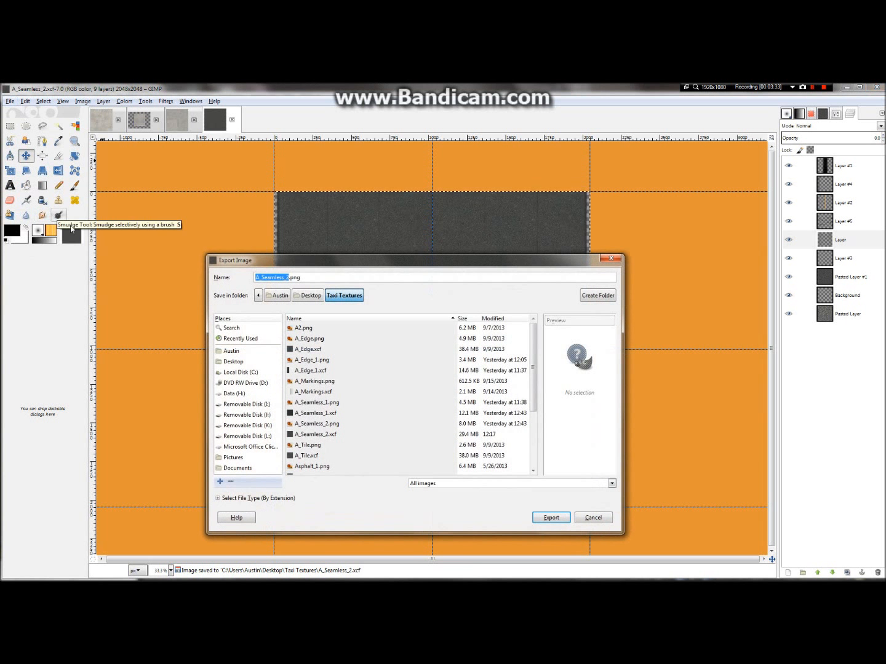
{"action": "left_click", "coordinate": [554, 518]}
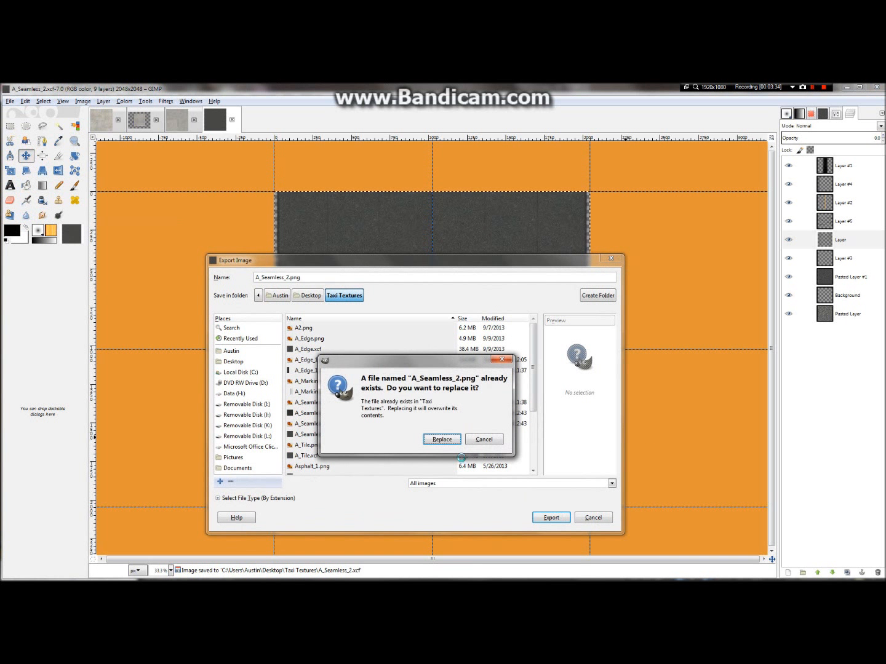
{"action": "left_click", "coordinate": [451, 440]}
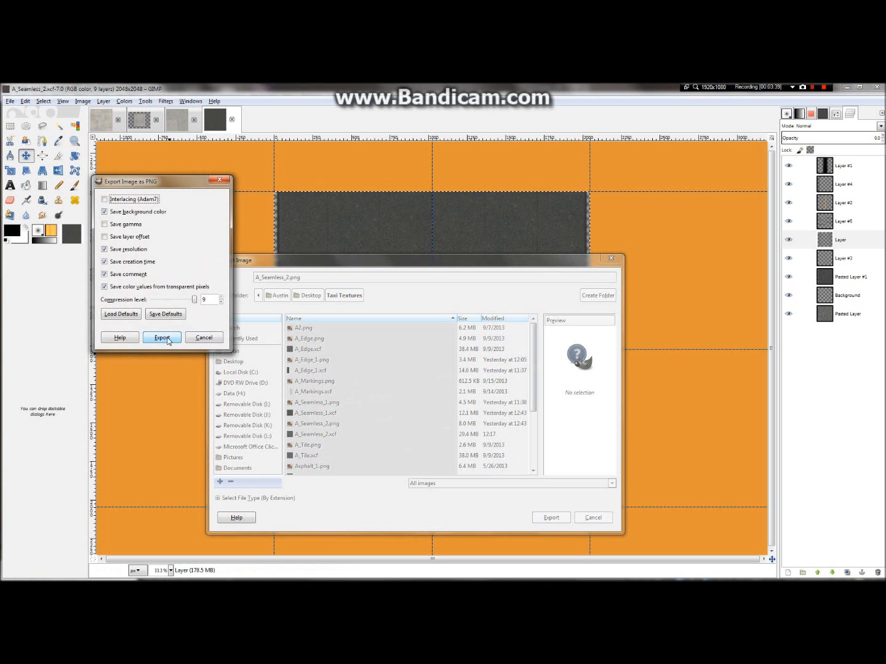
{"action": "left_click", "coordinate": [167, 338]}
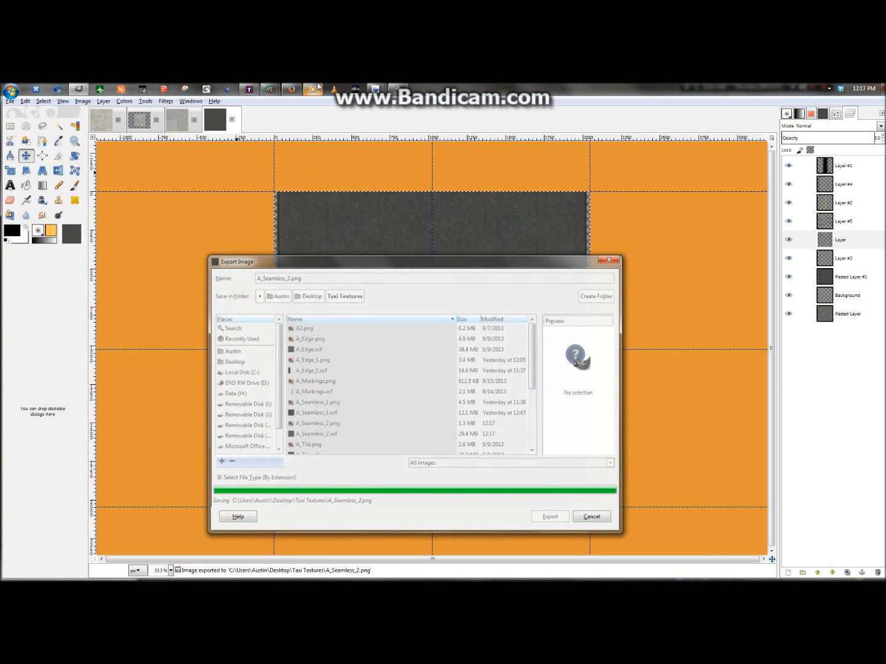
Switch to gmax and examine the asphalt texture and seam lines on the connector's upper-right fillet
{"action": "left_click", "coordinate": [249, 90]}
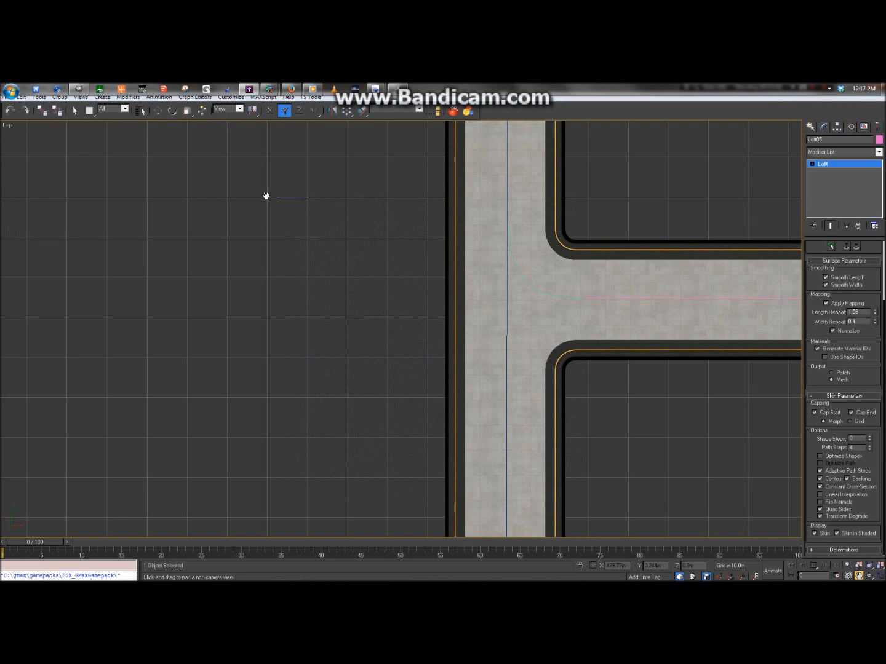
{"action": "scroll", "coordinate": [275, 186], "scroll_direction": "down", "scroll_amount": 1}
{"action": "left_click_drag", "start_coordinate": [275, 185], "coordinate": [653, 232]}
{"action": "scroll", "coordinate": [653, 232], "scroll_direction": "down", "scroll_amount": 2}
{"action": "left_click_drag", "start_coordinate": [396, 130], "coordinate": [414, 301]}
{"action": "scroll", "coordinate": [414, 341], "scroll_direction": "up", "scroll_amount": 8}
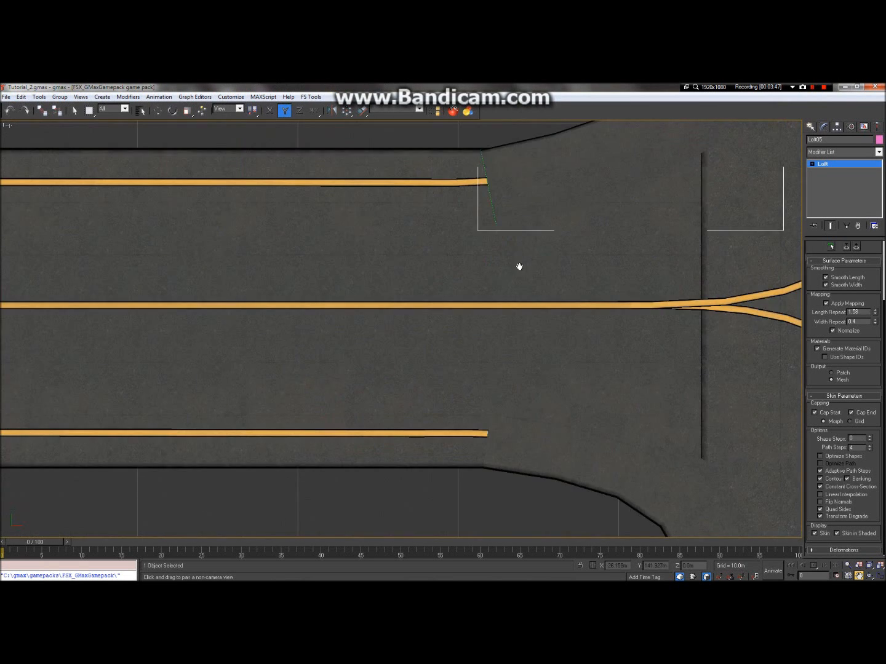
{"action": "left_click_drag", "start_coordinate": [600, 130], "coordinate": [537, 275]}
{"action": "scroll", "coordinate": [537, 275], "scroll_direction": "up", "scroll_amount": 4}
{"action": "scroll", "coordinate": [465, 314], "scroll_direction": "down", "scroll_amount": 5}
{"action": "scroll", "coordinate": [463, 309], "scroll_direction": "up", "scroll_amount": 8}
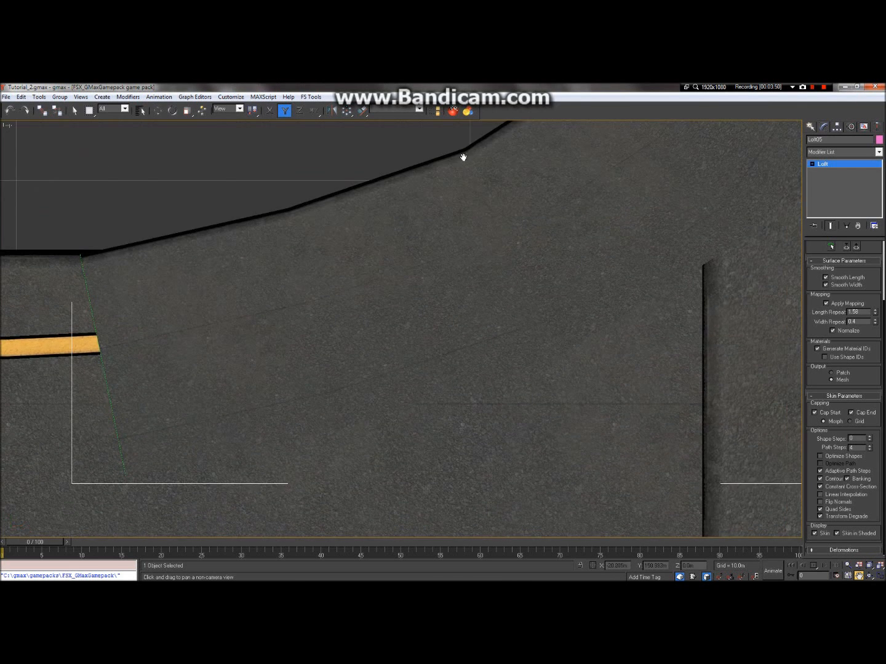
Reload the A_Seamless_2.png bitmap of Map #3, the diffuse map of material Mtl #0
{"action": "left_click", "coordinate": [468, 112]}
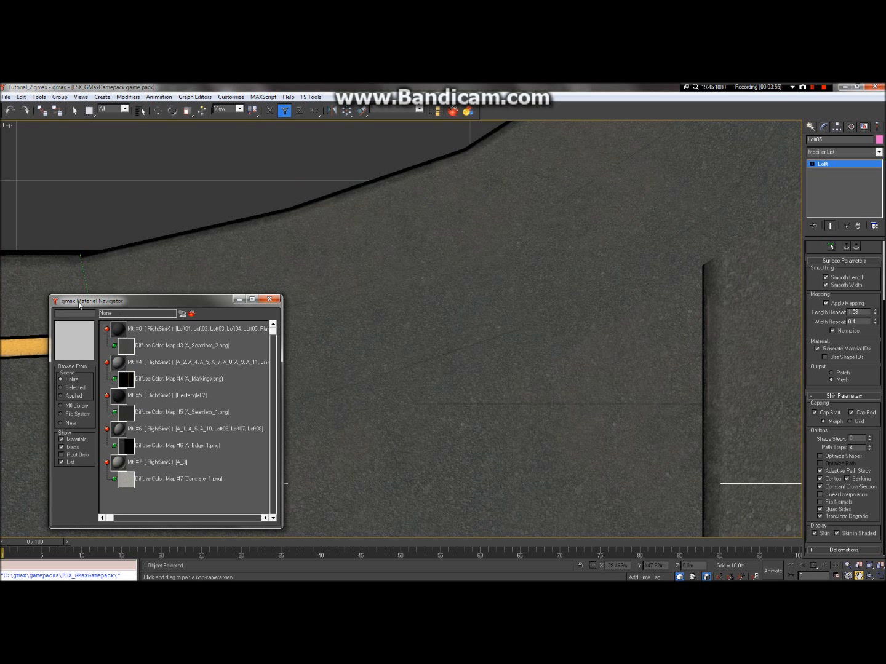
{"action": "left_click", "coordinate": [154, 396]}
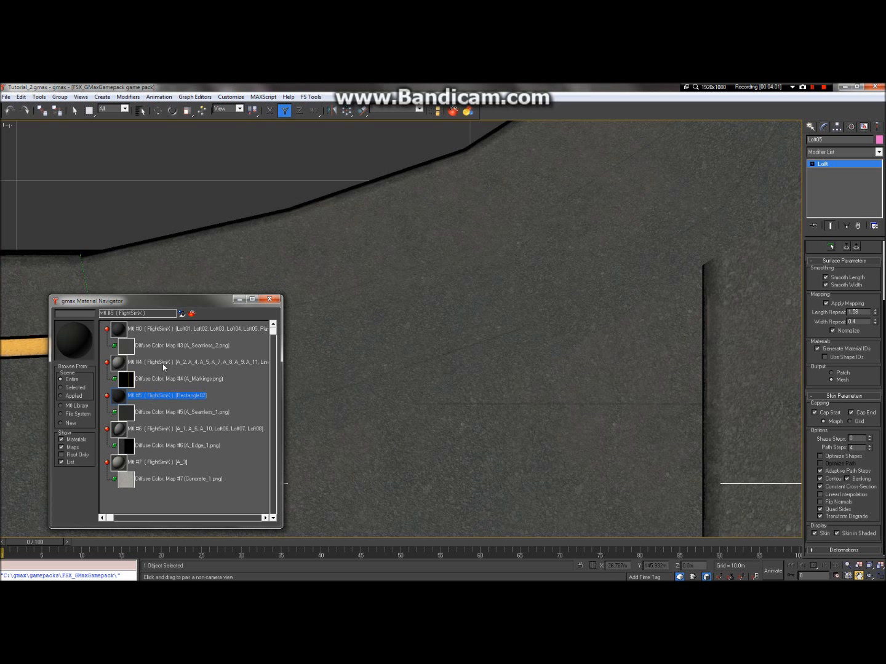
{"action": "left_click", "coordinate": [151, 327]}
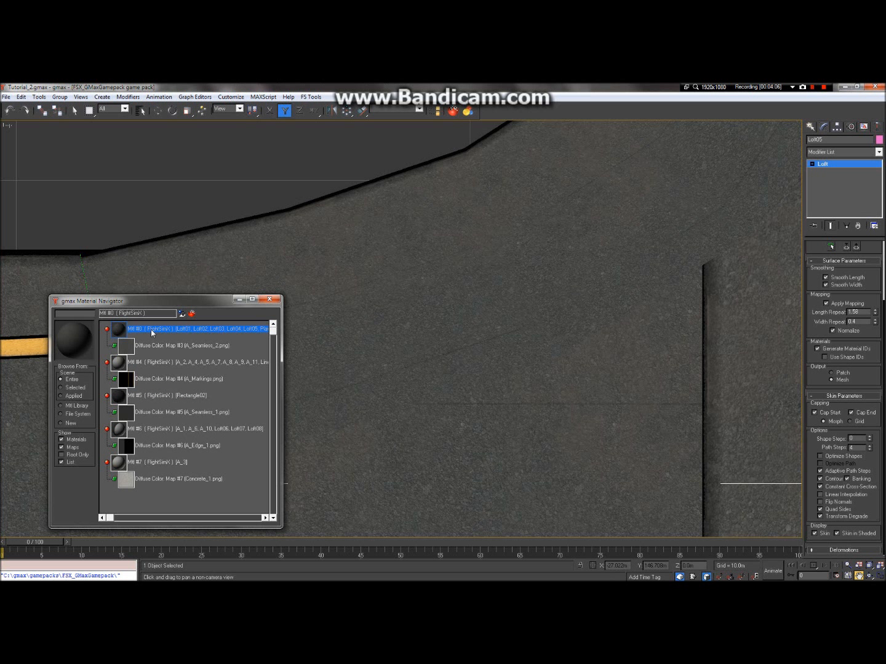
{"action": "left_click", "coordinate": [161, 346]}
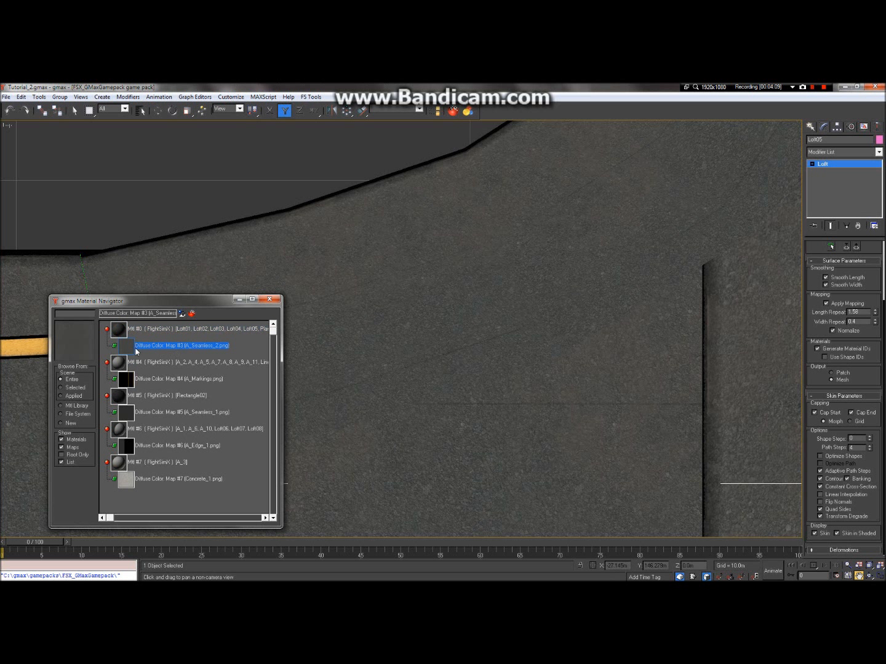
{"action": "double_click", "coordinate": [152, 347]}
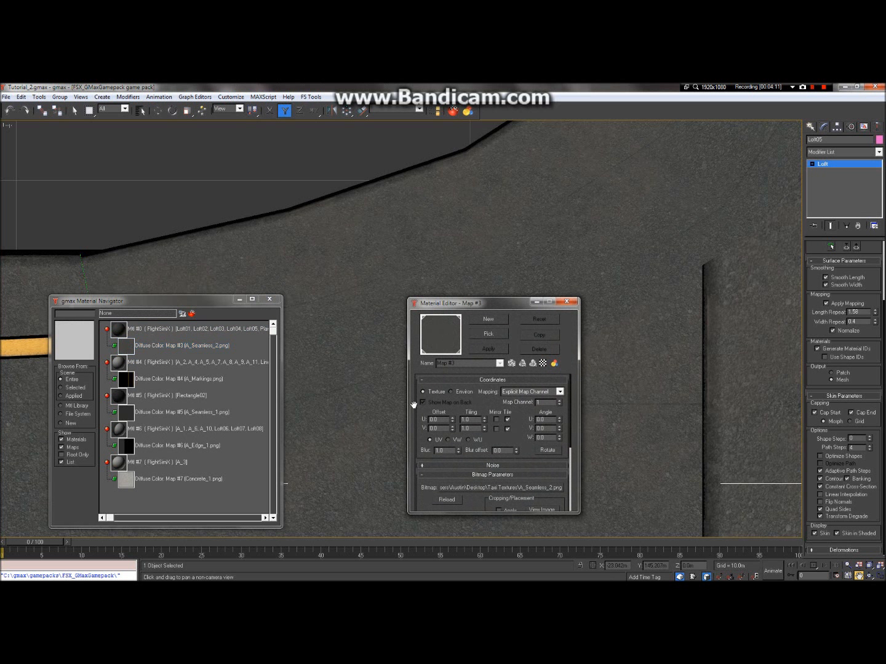
{"action": "left_click", "coordinate": [456, 501]}
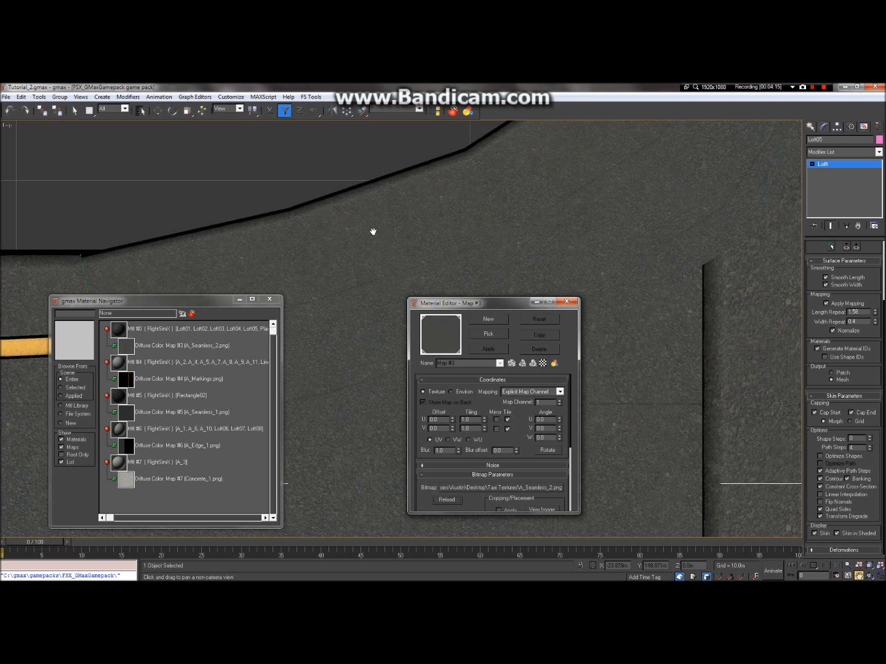
Inspect the reloaded asphalt texture on the upper-right fillet and the adjoining taxiway pavement at several scales
{"action": "left_click_drag", "start_coordinate": [637, 186], "coordinate": [248, 465]}
{"action": "scroll", "coordinate": [366, 215], "scroll_direction": "down", "scroll_amount": 3}
{"action": "scroll", "coordinate": [368, 255], "scroll_direction": "up", "scroll_amount": 5}
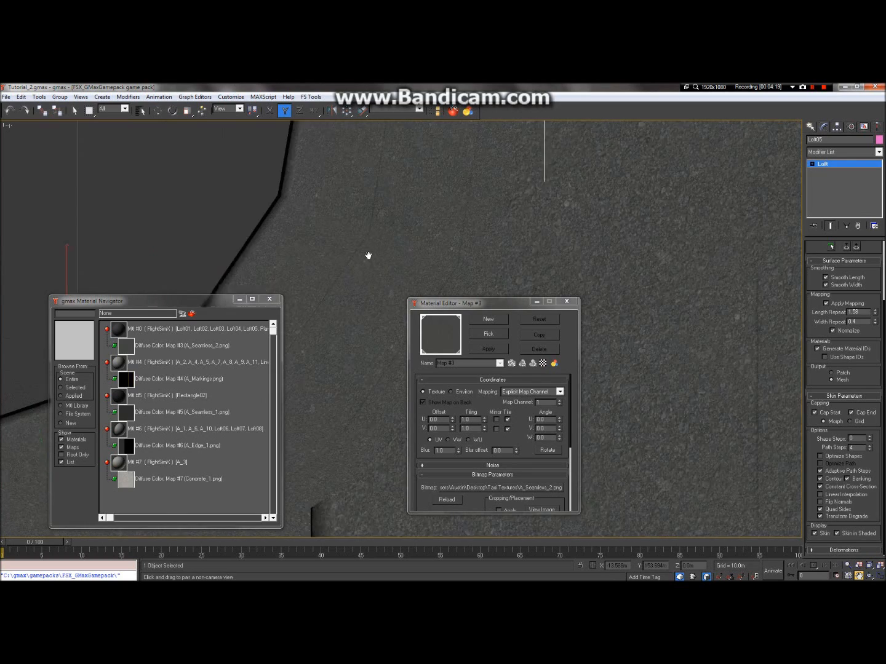
{"action": "scroll", "coordinate": [368, 258], "scroll_direction": "down", "scroll_amount": 2}
{"action": "scroll", "coordinate": [368, 257], "scroll_direction": "down", "scroll_amount": 4}
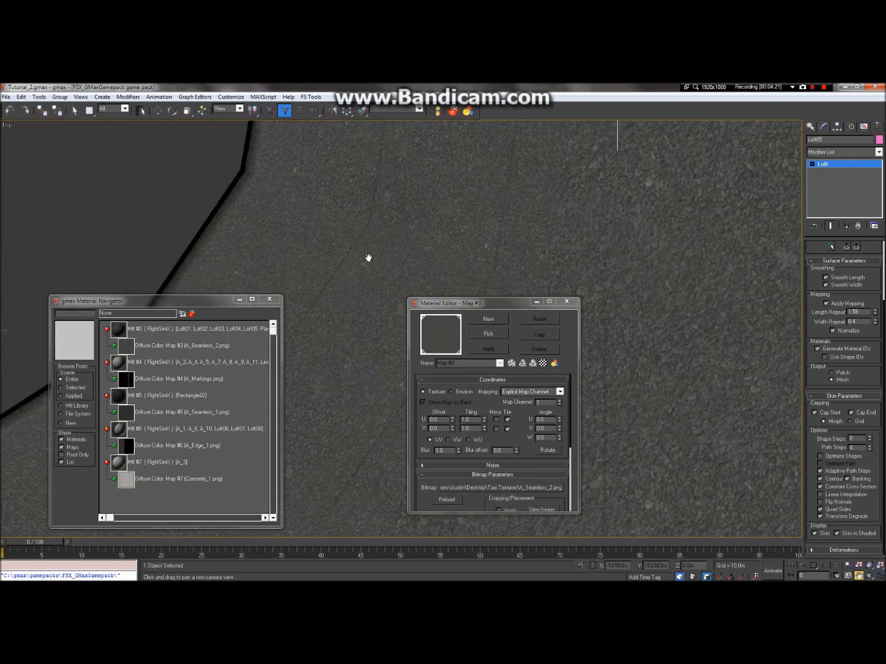
{"action": "scroll", "coordinate": [338, 365], "scroll_direction": "up", "scroll_amount": 2}
{"action": "scroll", "coordinate": [358, 307], "scroll_direction": "up", "scroll_amount": 2}
{"action": "scroll", "coordinate": [288, 401], "scroll_direction": "down", "scroll_amount": 3}
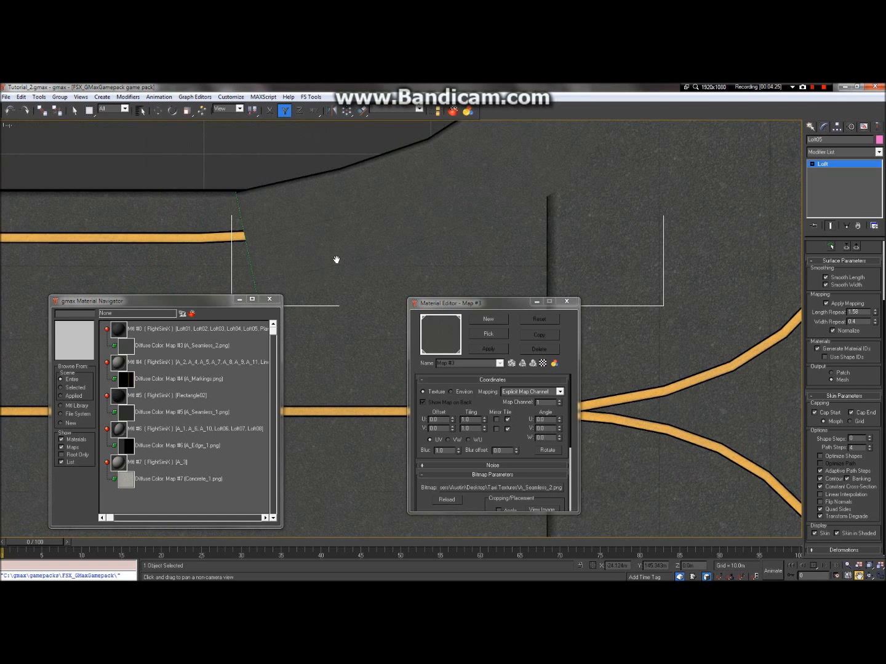
Minimize the Material Editor and the gmax Material Navigator to clear the view of the whole taxiway layout
{"action": "scroll", "coordinate": [337, 259], "scroll_direction": "down", "scroll_amount": 4}
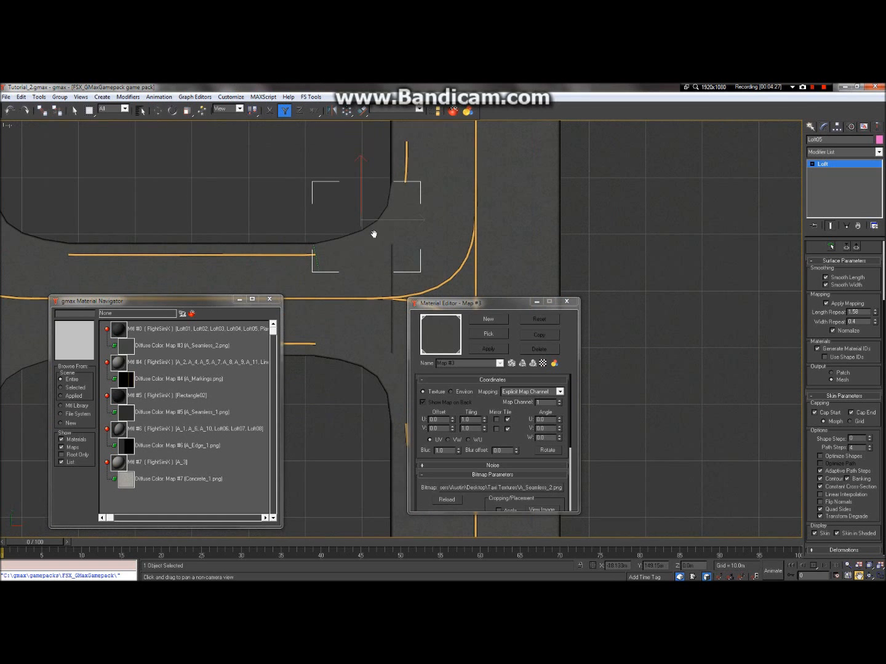
{"action": "left_click_drag", "start_coordinate": [390, 205], "coordinate": [693, 162]}
{"action": "scroll", "coordinate": [573, 186], "scroll_direction": "down", "scroll_amount": 6}
{"action": "left_click_drag", "start_coordinate": [542, 246], "coordinate": [446, 329]}
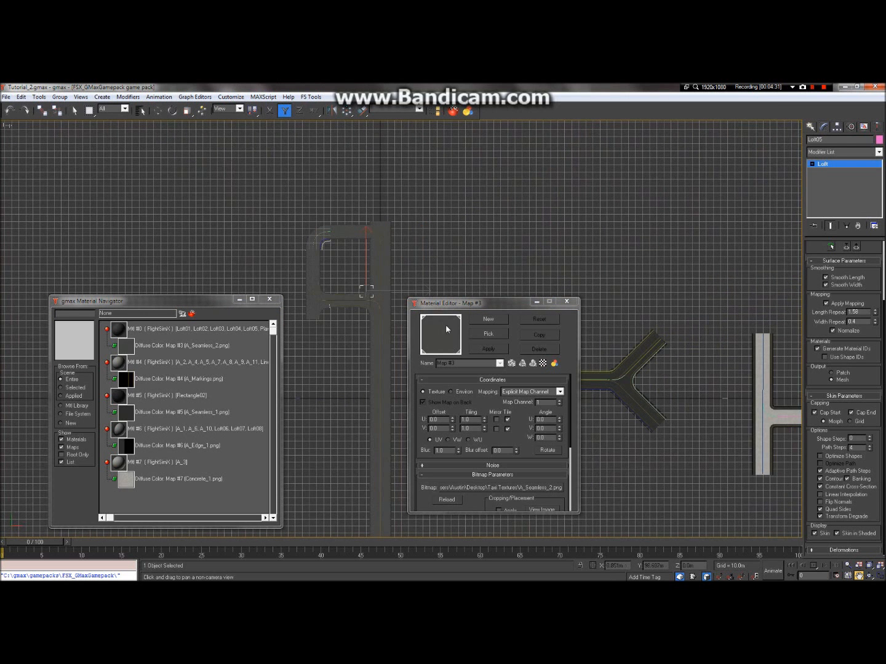
{"action": "left_click", "coordinate": [537, 302]}
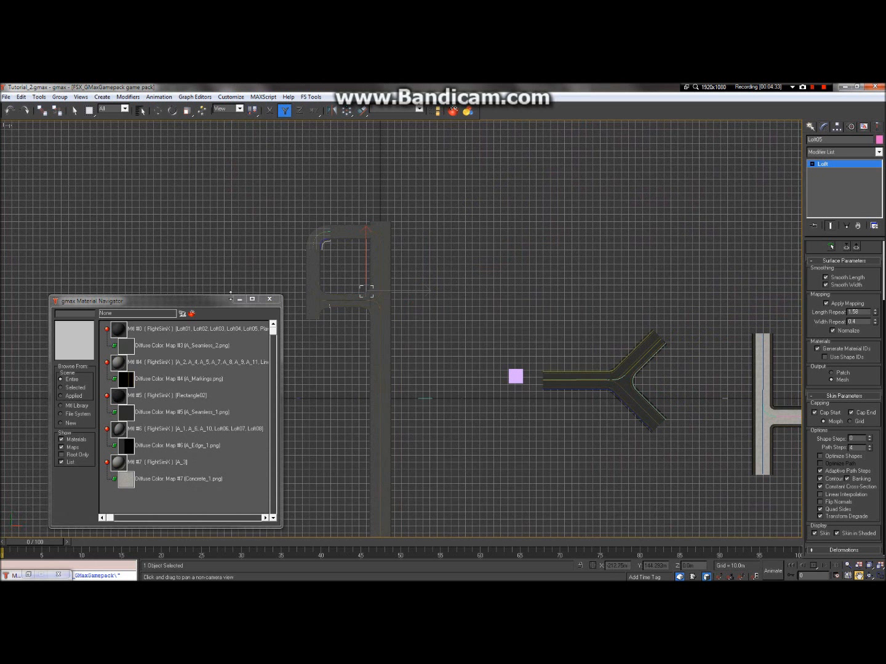
{"action": "left_click", "coordinate": [238, 299]}
Select the taxiway objects by name, from A_1 through the loft, plane, rectangle and Y_ objects, excluding Line_Temp_01, Line_Temp_02 and Temp_1
{"action": "left_click", "coordinate": [140, 111]}
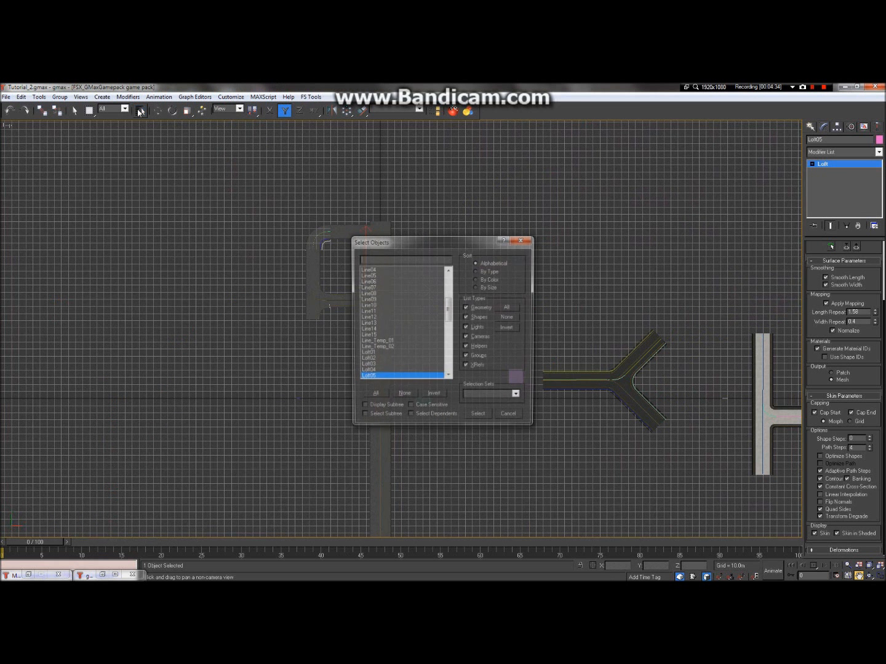
{"action": "left_click_drag", "start_coordinate": [448, 309], "coordinate": [454, 273]}
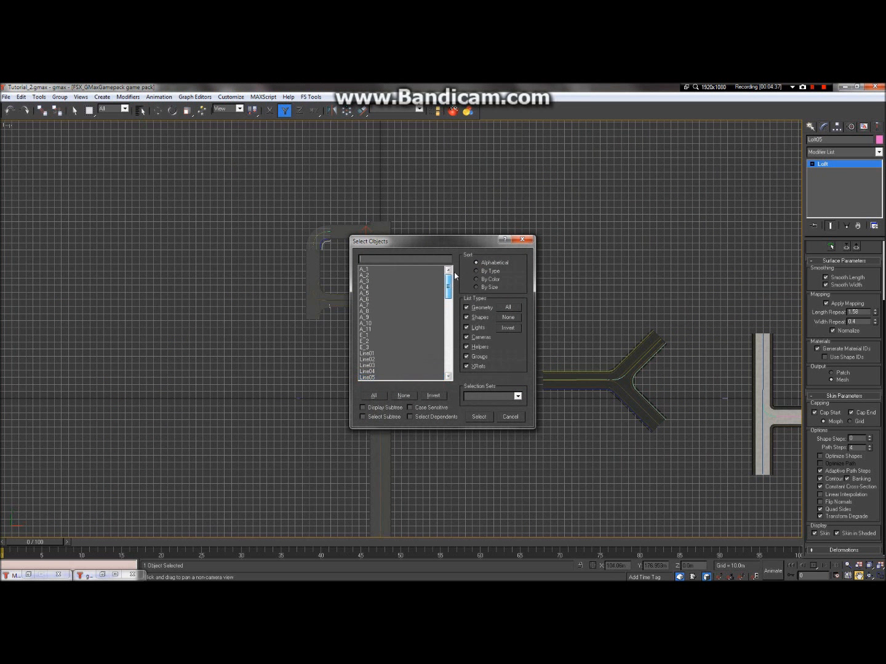
{"action": "left_click", "coordinate": [378, 270]}
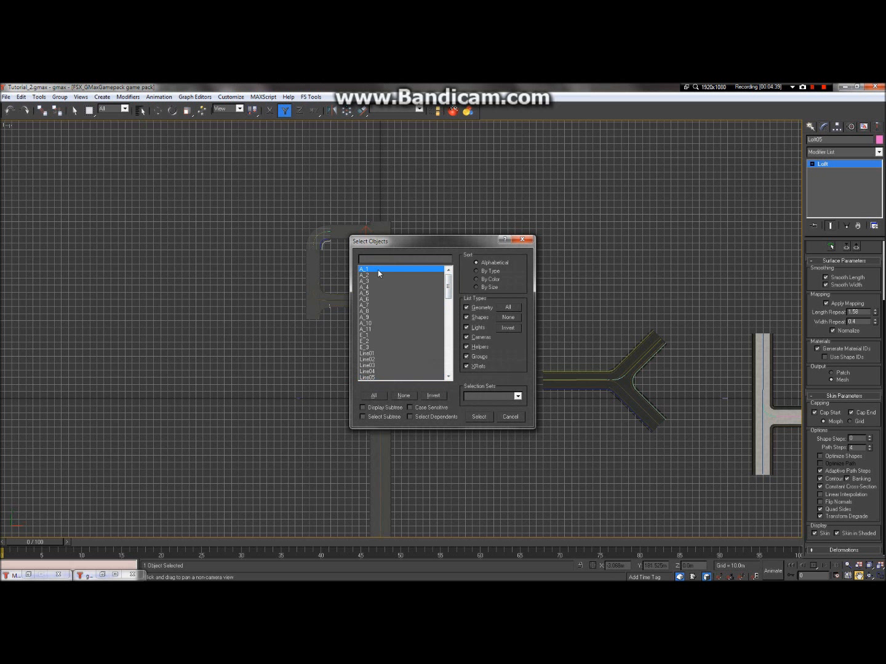
{"action": "left_click_drag", "start_coordinate": [380, 280], "coordinate": [390, 353]}
{"action": "left_click_drag", "start_coordinate": [444, 294], "coordinate": [452, 323]}
{"action": "left_click_drag", "start_coordinate": [376, 312], "coordinate": [442, 323]}
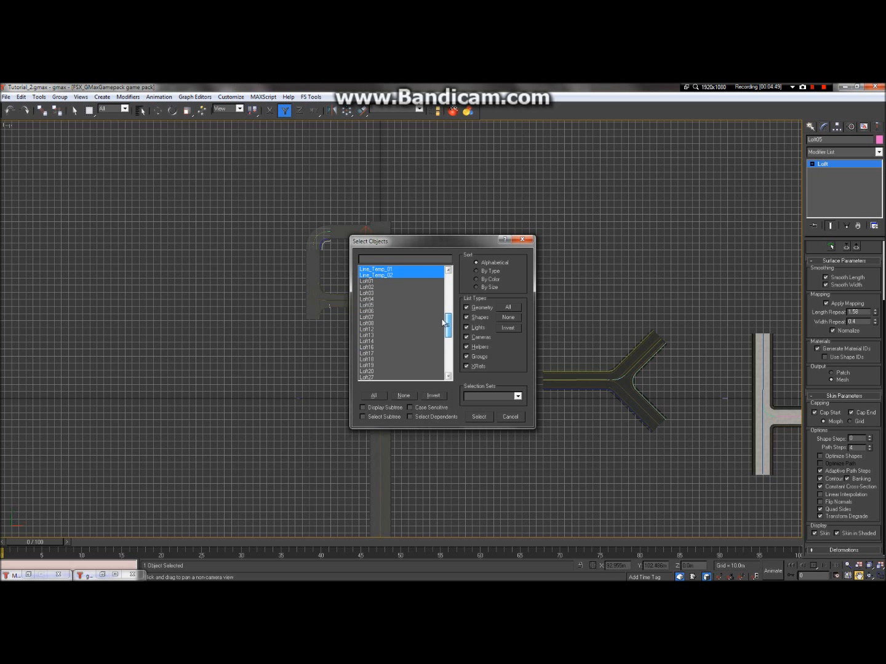
{"action": "left_click", "coordinate": [383, 276], "text": "ctrl"}
{"action": "left_click", "coordinate": [388, 271], "text": "ctrl"}
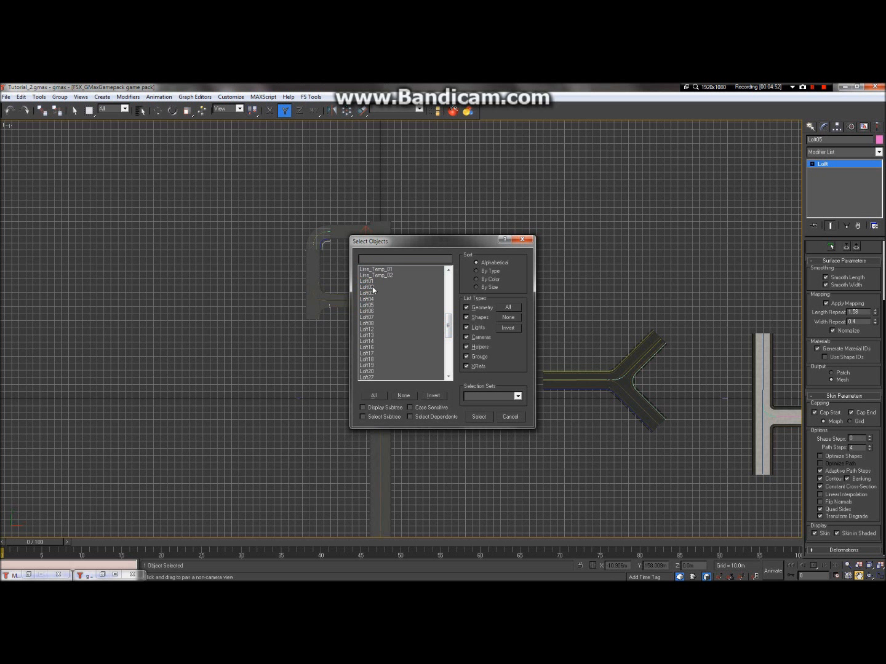
{"action": "left_click_drag", "start_coordinate": [369, 283], "coordinate": [411, 385]}
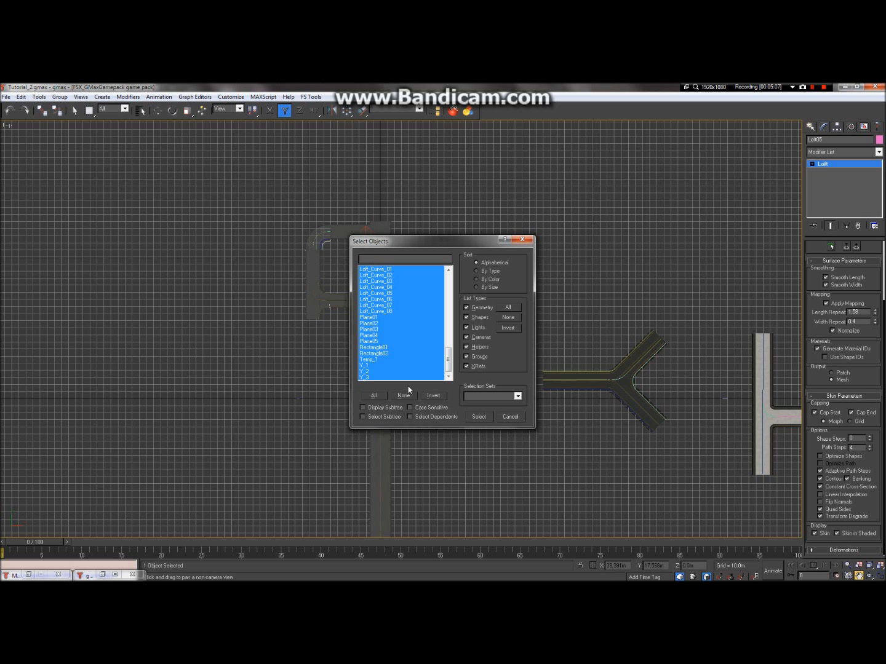
{"action": "left_click", "coordinate": [376, 360], "text": "ctrl"}
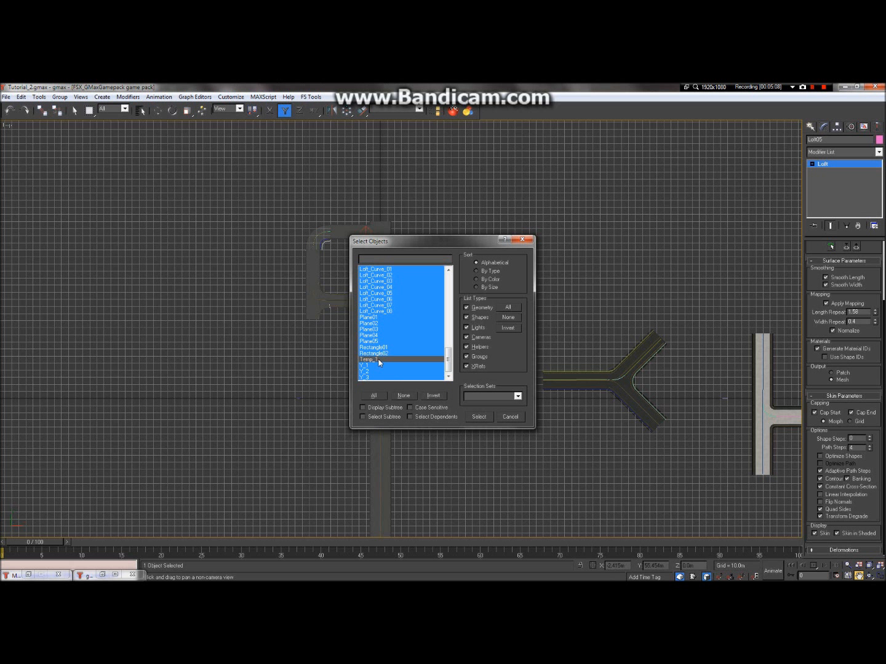
{"action": "left_click", "coordinate": [479, 417]}
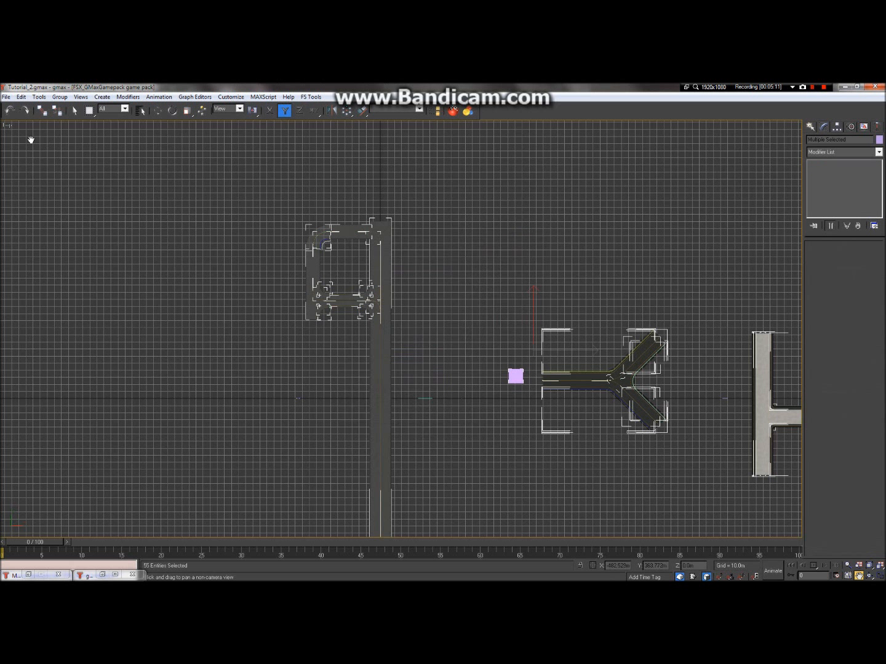
Switch the top viewport to wireframe display and inspect the meshes of the taxiway connector and its fillets
{"action": "right_click", "coordinate": [9, 126]}
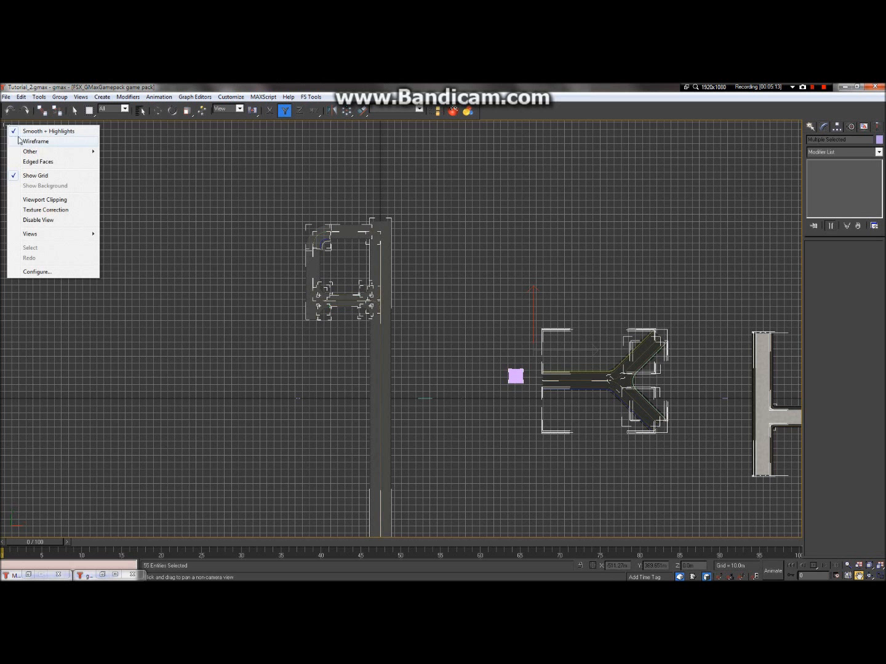
{"action": "left_click", "coordinate": [23, 140]}
{"action": "left_click_drag", "start_coordinate": [484, 390], "coordinate": [307, 335]}
{"action": "scroll", "coordinate": [523, 356], "scroll_direction": "up", "scroll_amount": 8}
{"action": "left_click_drag", "start_coordinate": [420, 318], "coordinate": [885, 427]}
{"action": "left_click_drag", "start_coordinate": [340, 282], "coordinate": [860, 461]}
{"action": "left_click_drag", "start_coordinate": [274, 270], "coordinate": [484, 452]}
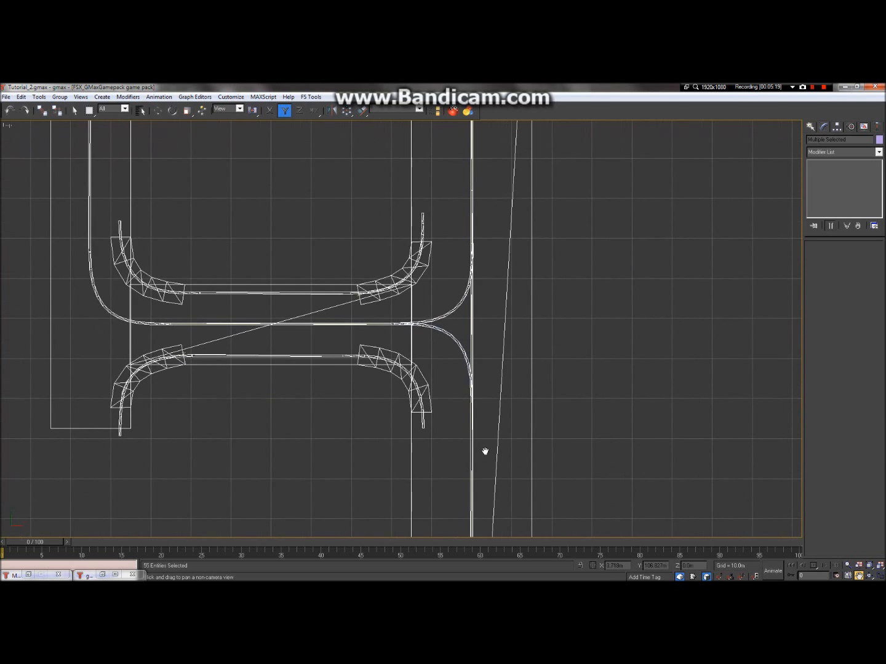
Restore the four-viewport layout and remove the square beside the Y-shaped taxiway from the selection
{"action": "scroll", "coordinate": [352, 479], "scroll_direction": "down", "scroll_amount": 10}
{"action": "scroll", "coordinate": [350, 283], "scroll_direction": "up", "scroll_amount": 12}
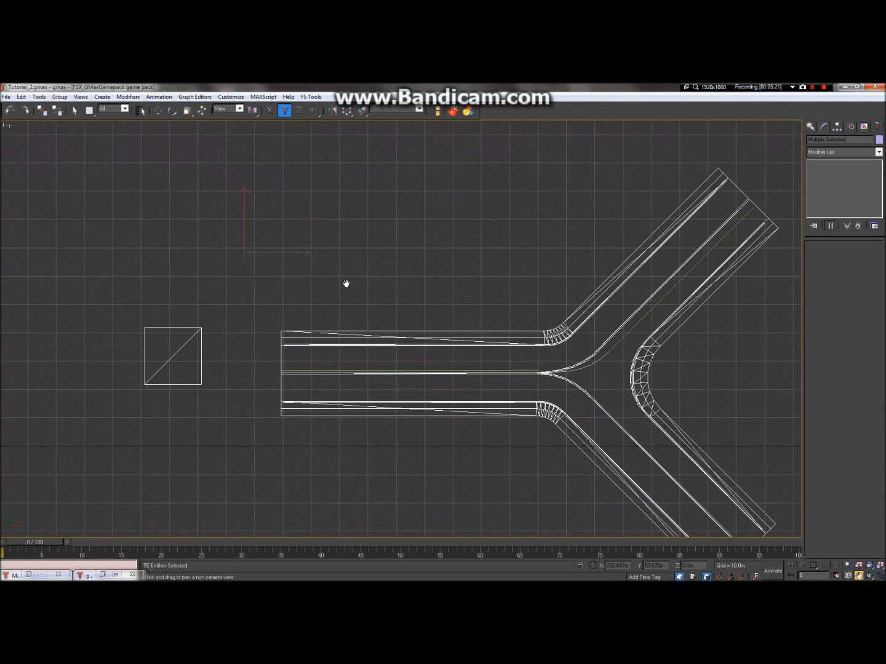
{"action": "scroll", "coordinate": [123, 348], "scroll_direction": "up", "scroll_amount": 2}
{"action": "left_click", "coordinate": [74, 110]}
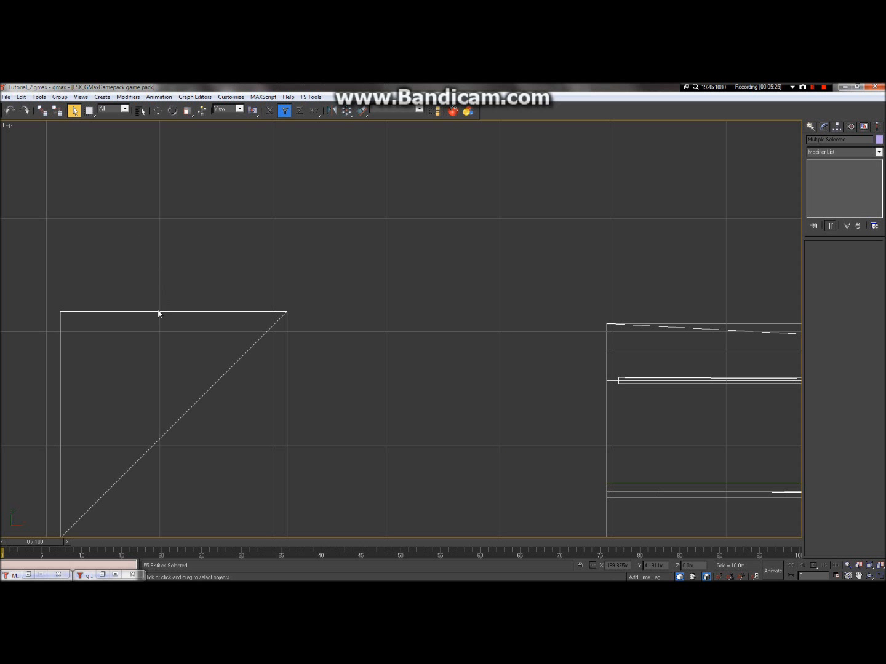
{"action": "scroll", "coordinate": [270, 301], "scroll_direction": "down", "scroll_amount": 4}
{"action": "scroll", "coordinate": [262, 318], "scroll_direction": "up", "scroll_amount": 4}
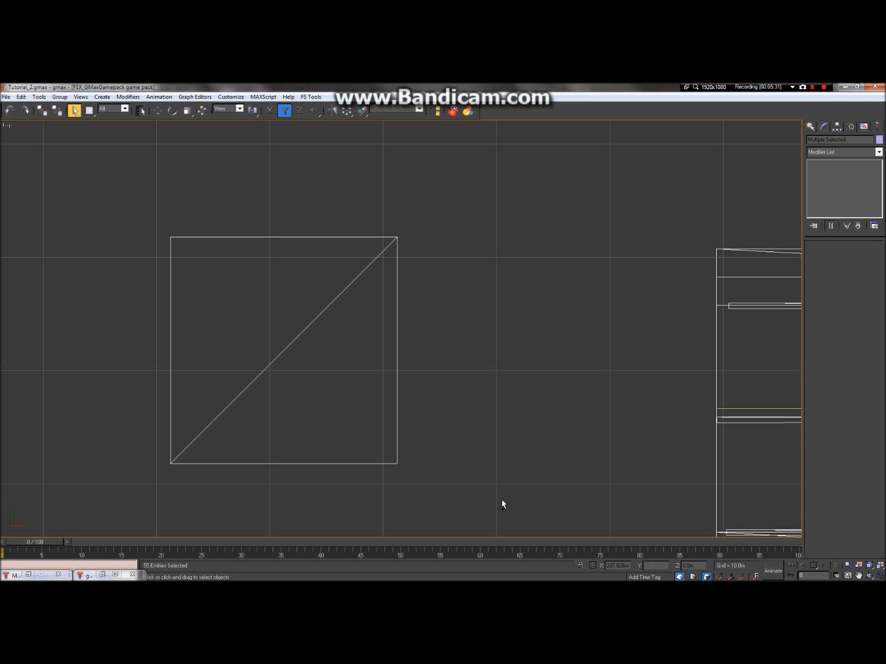
{"action": "key", "text": "alt+w"}
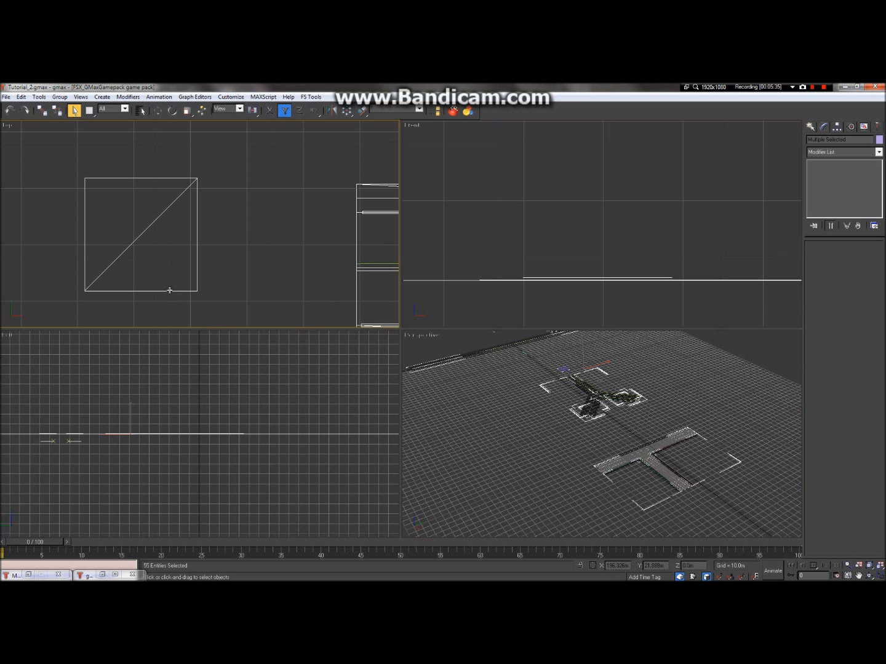
{"action": "left_click", "coordinate": [169, 290], "text": "alt"}
Examine which taxiway pieces remain selected across the whole layout in the top viewport at several scales
{"action": "scroll", "coordinate": [277, 258], "scroll_direction": "down", "scroll_amount": 8}
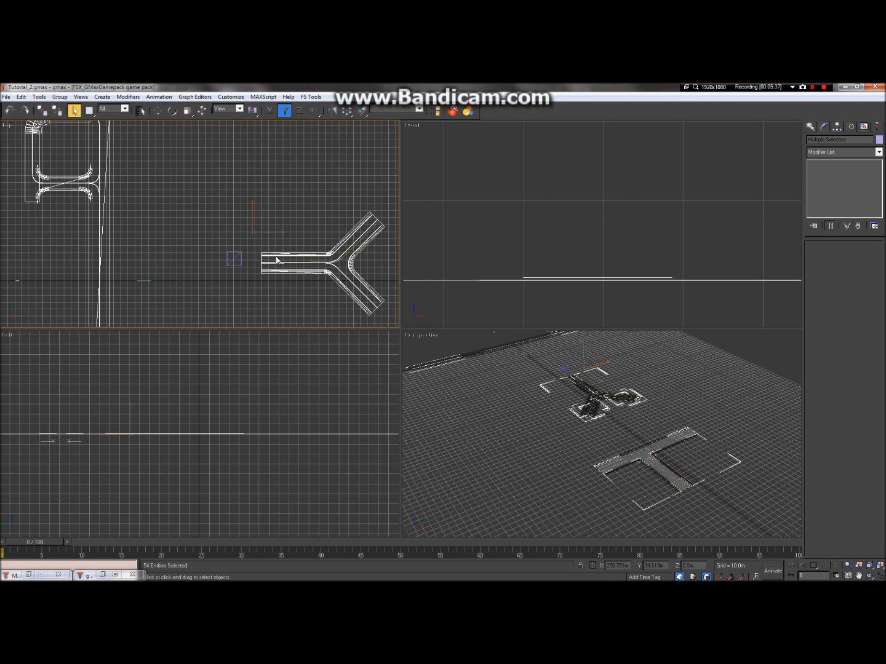
{"action": "scroll", "coordinate": [276, 259], "scroll_direction": "down", "scroll_amount": 4}
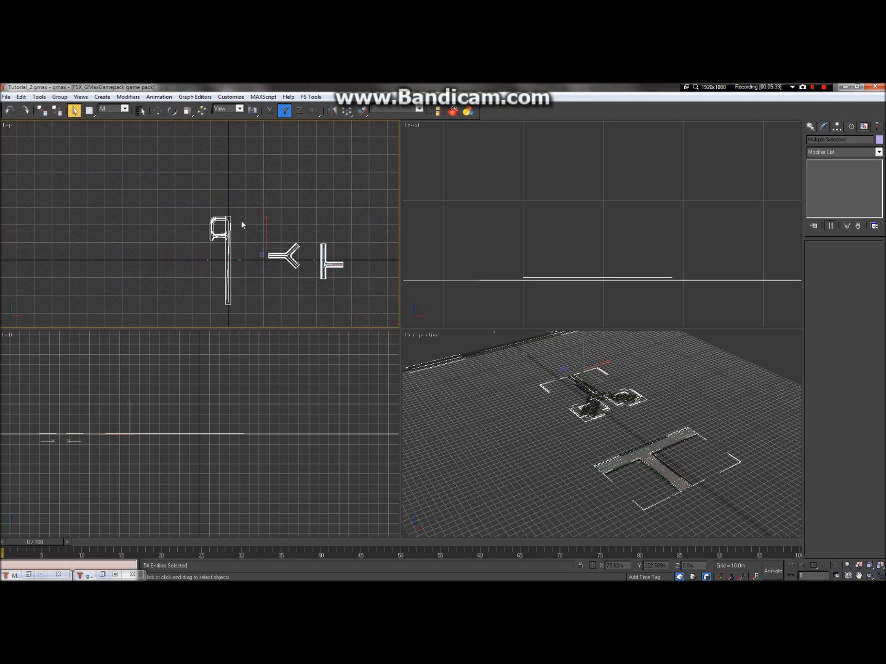
{"action": "scroll", "coordinate": [242, 223], "scroll_direction": "up", "scroll_amount": 6}
{"action": "scroll", "coordinate": [287, 251], "scroll_direction": "down", "scroll_amount": 6}
{"action": "scroll", "coordinate": [344, 264], "scroll_direction": "up", "scroll_amount": 14}
{"action": "scroll", "coordinate": [332, 258], "scroll_direction": "down", "scroll_amount": 5}
{"action": "scroll", "coordinate": [234, 271], "scroll_direction": "up", "scroll_amount": 8}
{"action": "scroll", "coordinate": [219, 244], "scroll_direction": "down", "scroll_amount": 4}
{"action": "scroll", "coordinate": [218, 243], "scroll_direction": "down", "scroll_amount": 3}
{"action": "scroll", "coordinate": [192, 252], "scroll_direction": "up", "scroll_amount": 6}
{"action": "scroll", "coordinate": [274, 239], "scroll_direction": "down", "scroll_amount": 3}
{"action": "scroll", "coordinate": [275, 235], "scroll_direction": "up", "scroll_amount": 2}
{"action": "scroll", "coordinate": [297, 215], "scroll_direction": "up", "scroll_amount": 2}
{"action": "scroll", "coordinate": [264, 240], "scroll_direction": "down", "scroll_amount": 4}
{"action": "scroll", "coordinate": [303, 232], "scroll_direction": "down", "scroll_amount": 5}
{"action": "scroll", "coordinate": [303, 232], "scroll_direction": "up", "scroll_amount": 4}
{"action": "scroll", "coordinate": [334, 228], "scroll_direction": "down", "scroll_amount": 3}
{"action": "scroll", "coordinate": [159, 176], "scroll_direction": "down", "scroll_amount": 5}
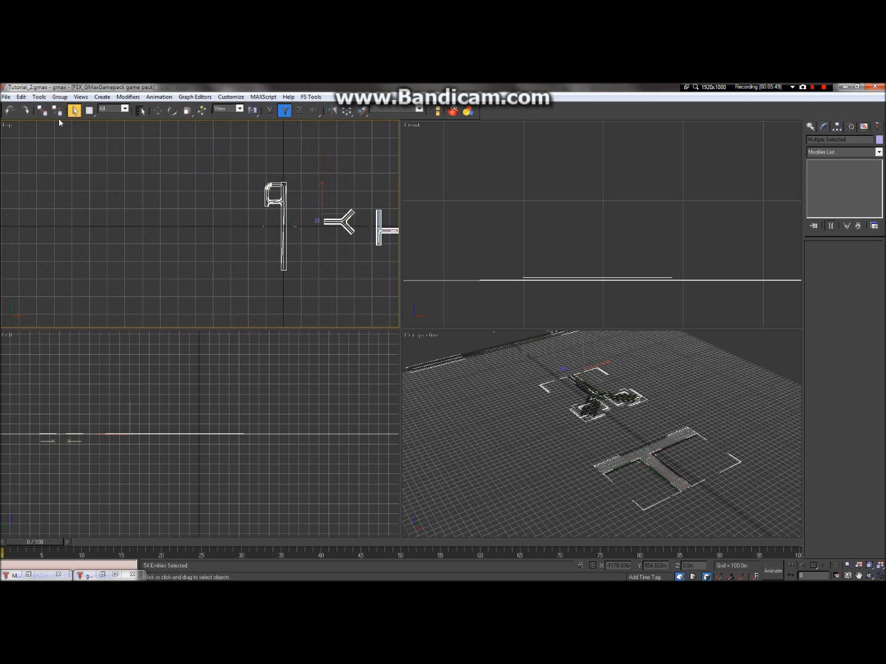
Create a new GUID for the file with the LODNameTool, using the friendly name Tutorial_2, and minimize the tool
{"action": "left_click", "coordinate": [13, 99]}
{"action": "mouse_move", "coordinate": [317, 99]}
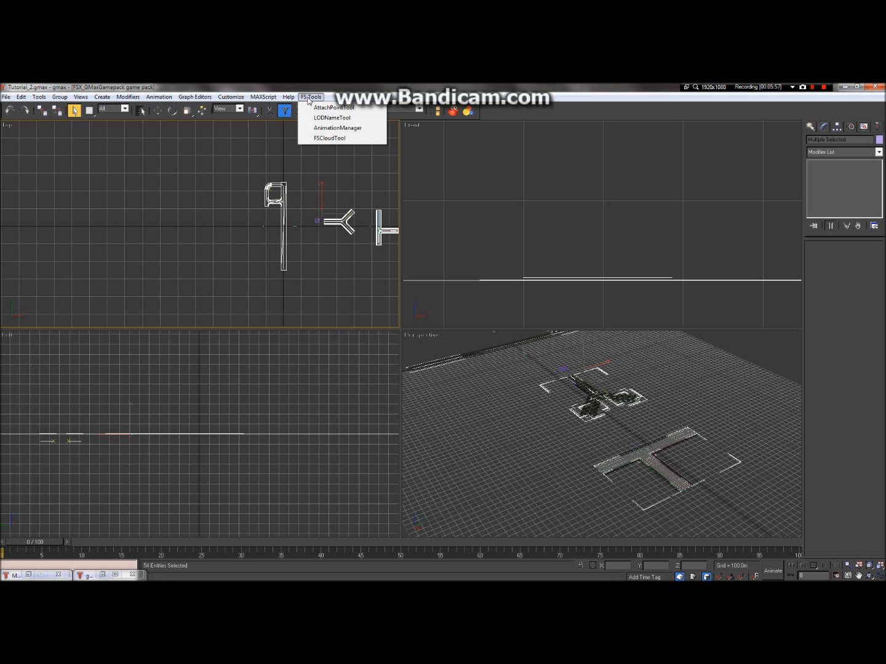
{"action": "left_click", "coordinate": [352, 120]}
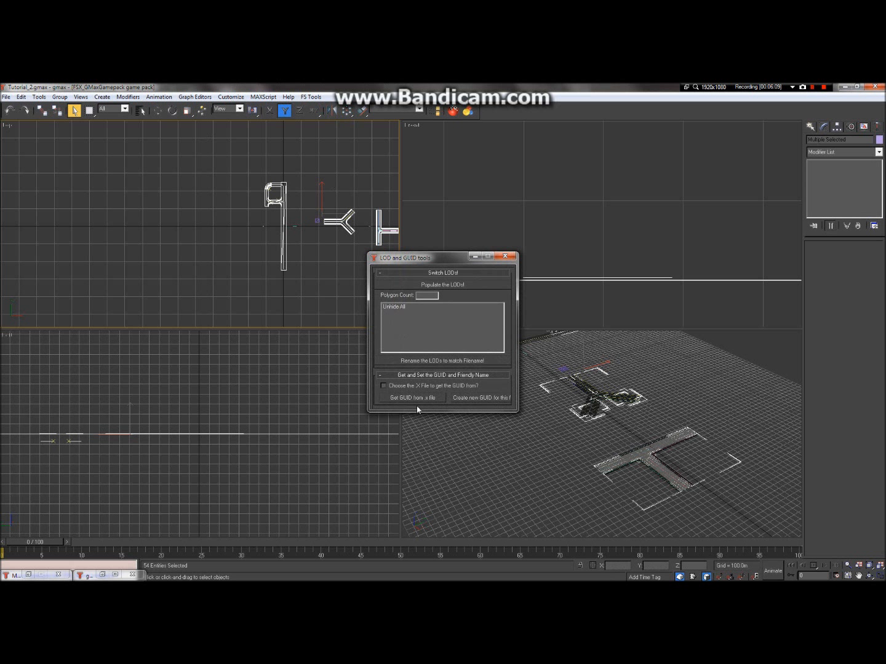
{"action": "left_click", "coordinate": [482, 398]}
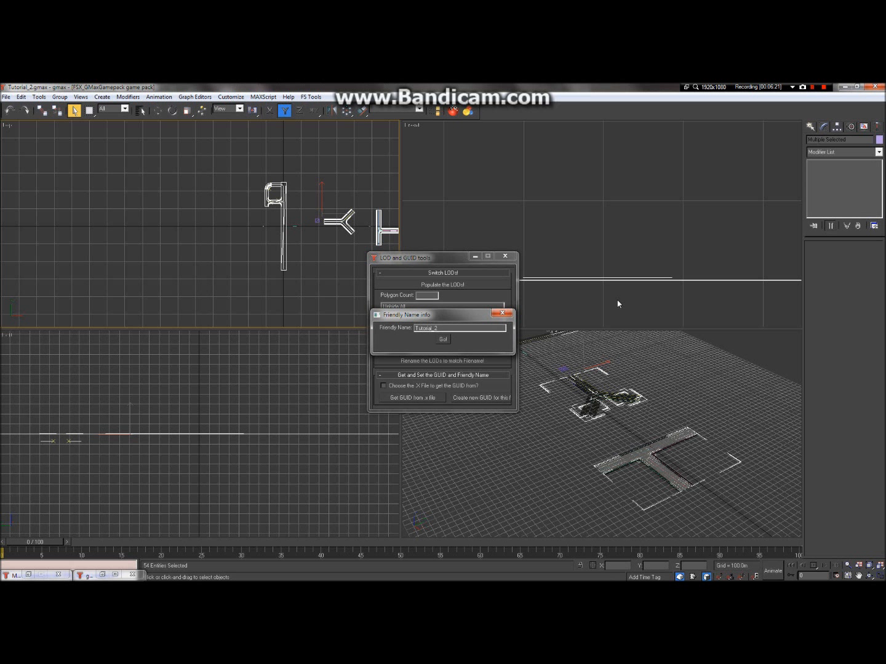
{"action": "left_click", "coordinate": [442, 340]}
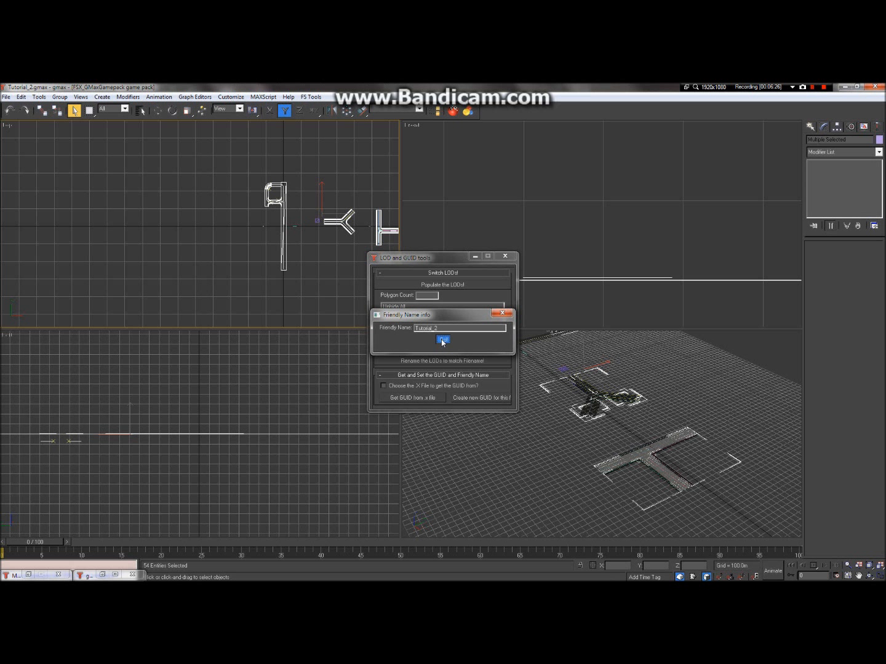
{"action": "left_click", "coordinate": [474, 257]}
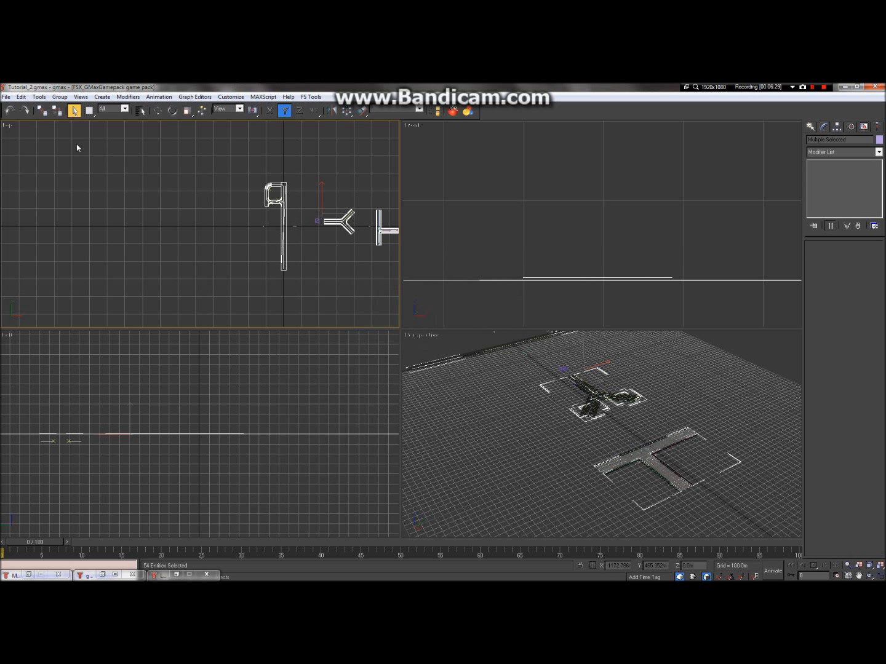
Start exporting only the selected objects, with Flightsim Model (*.MDL) as the file type
{"action": "left_click", "coordinate": [6, 97]}
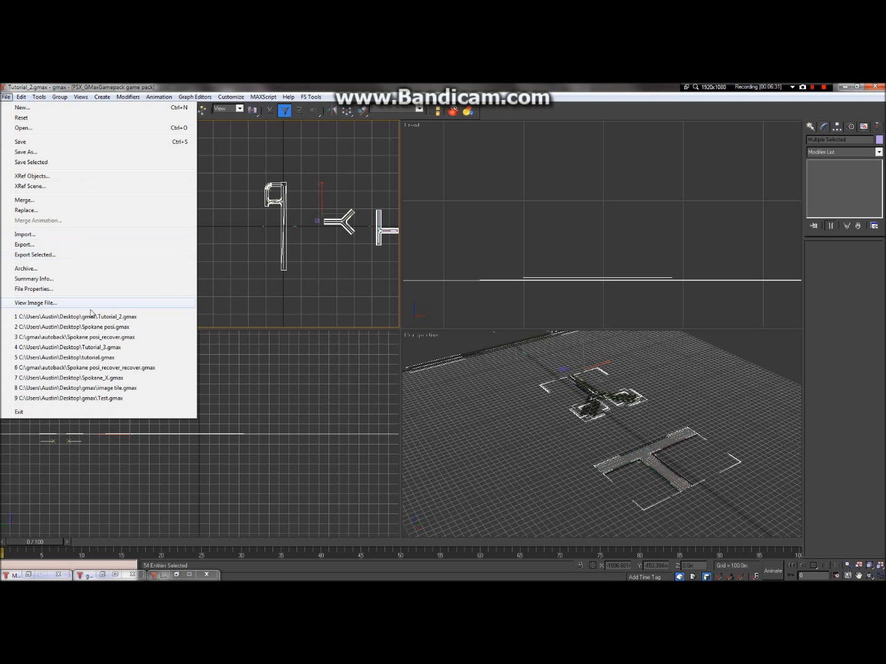
{"action": "left_click", "coordinate": [25, 255]}
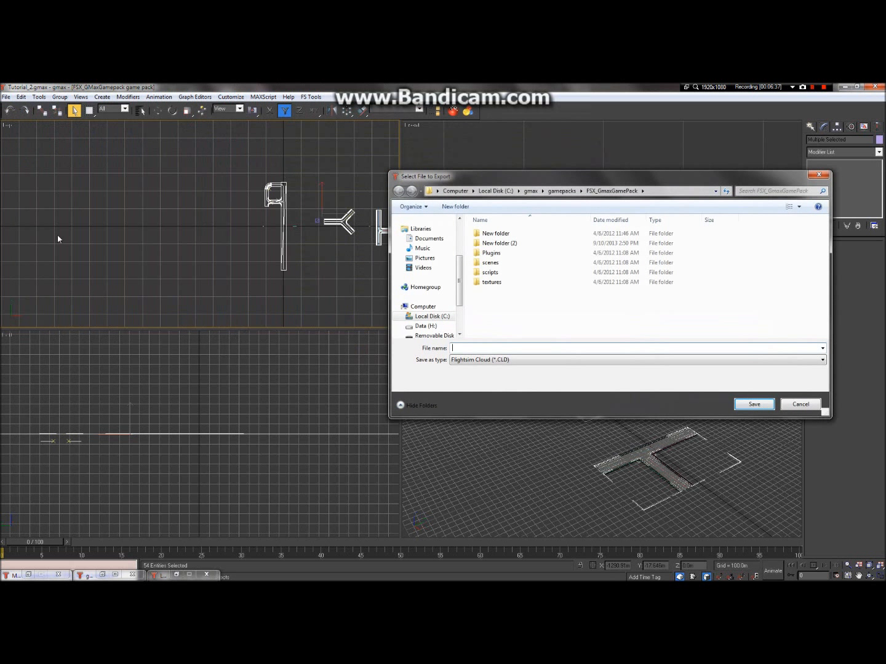
{"action": "left_click", "coordinate": [479, 360]}
{"action": "left_click", "coordinate": [483, 374]}
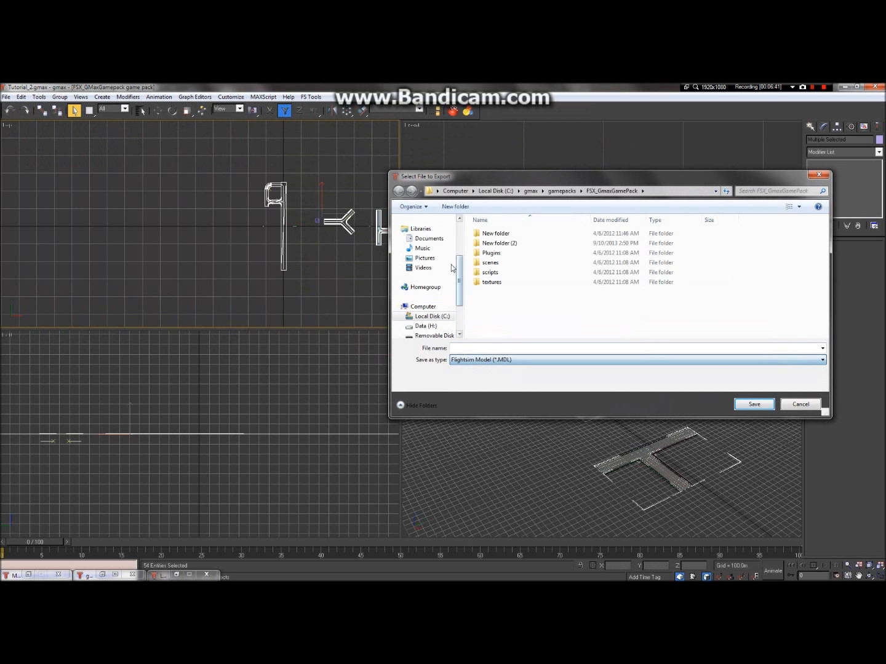
Set the export destination to file 5 in the desktop's Convert Folder, agreeing to replace the existing 5.MDL
{"action": "scroll", "coordinate": [424, 276], "scroll_direction": "up", "scroll_amount": 3}
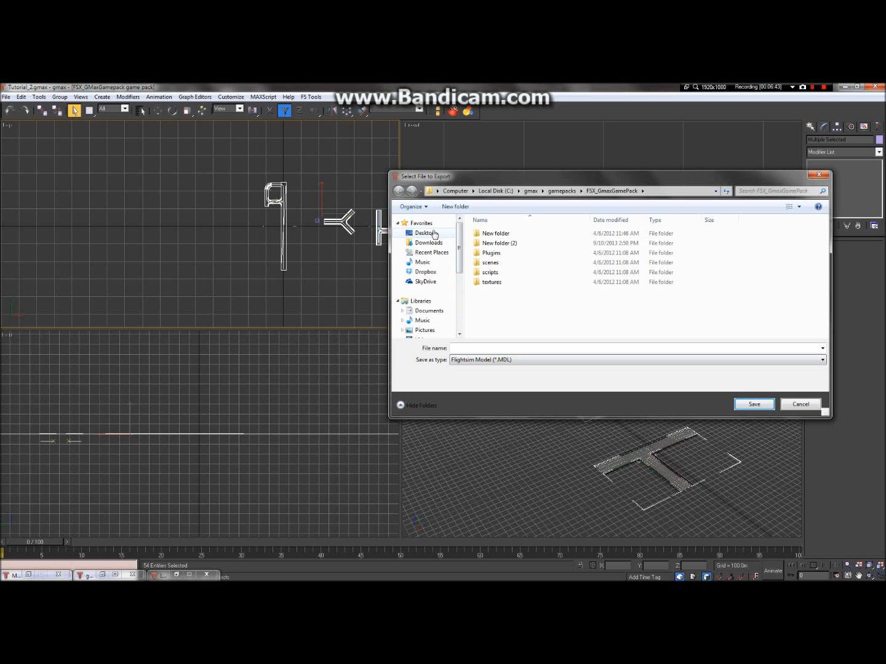
{"action": "left_click", "coordinate": [424, 232]}
{"action": "left_click", "coordinate": [527, 299]}
{"action": "scroll", "coordinate": [528, 299], "scroll_direction": "down", "scroll_amount": 1}
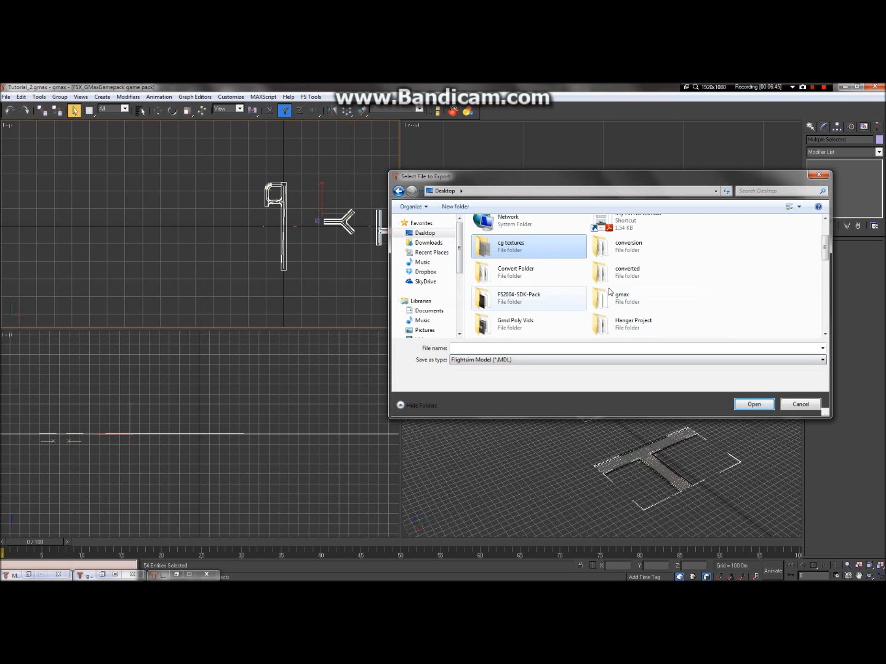
{"action": "left_click", "coordinate": [542, 280]}
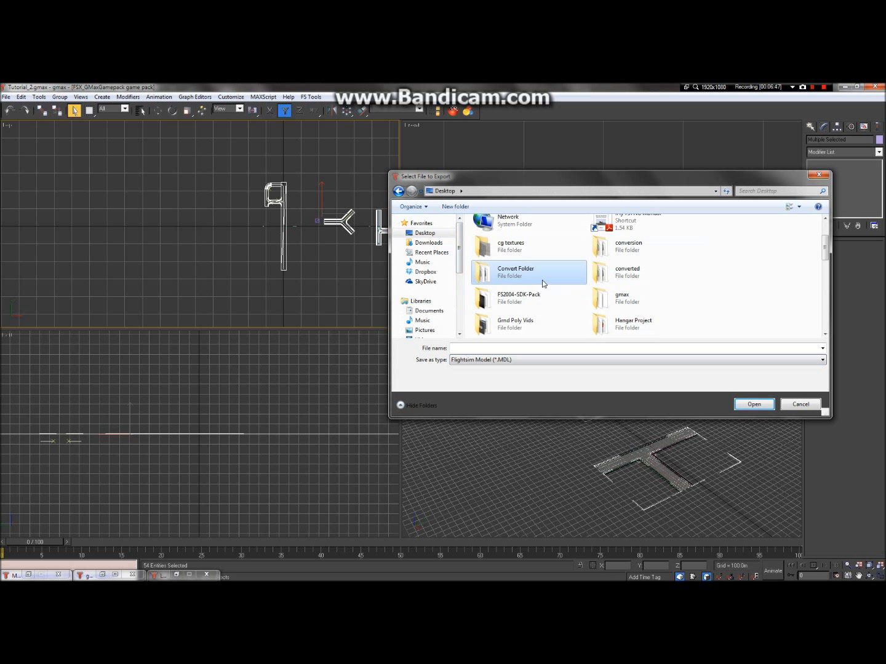
{"action": "double_click", "coordinate": [545, 281]}
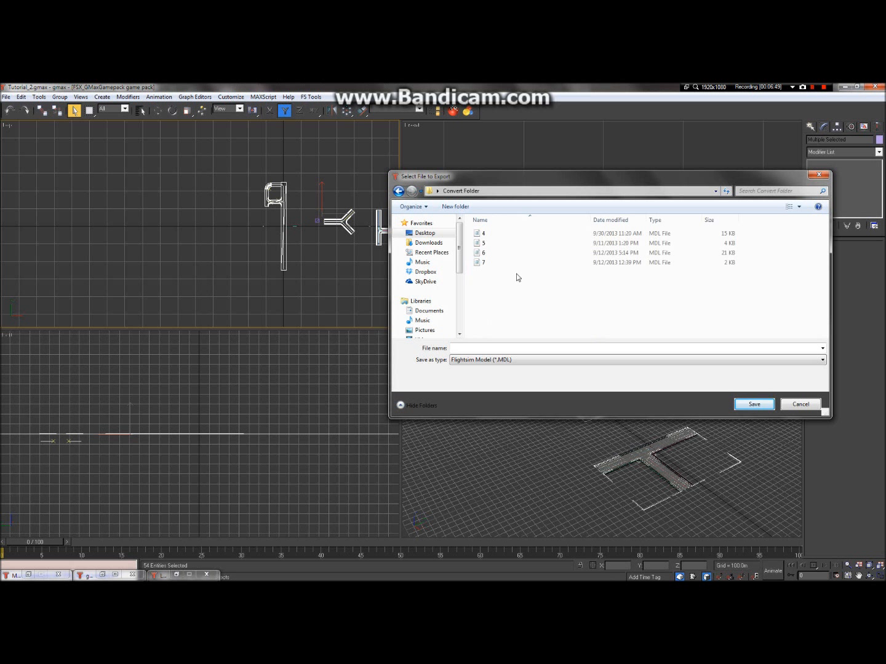
{"action": "left_click", "coordinate": [485, 242]}
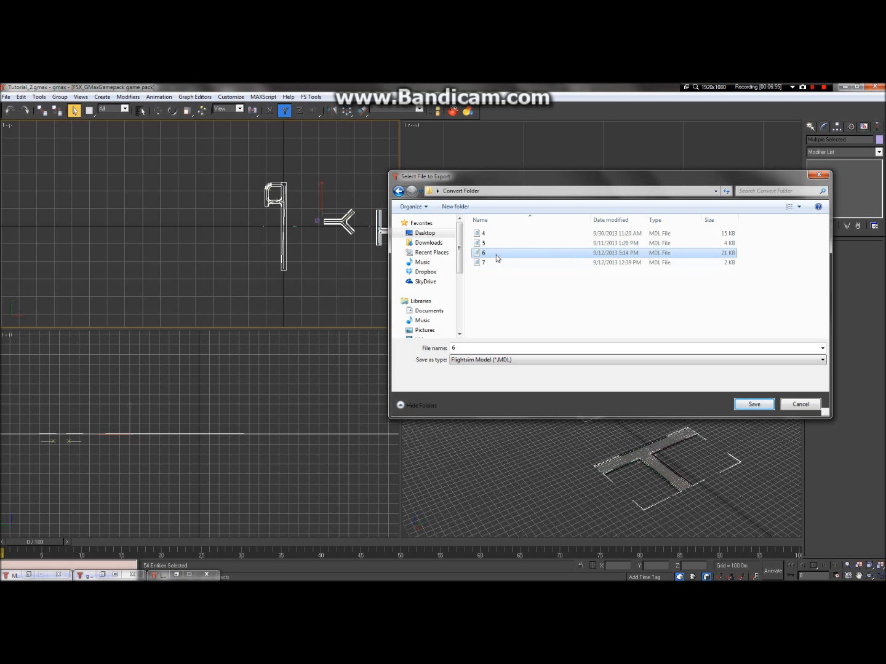
{"action": "left_click", "coordinate": [763, 407]}
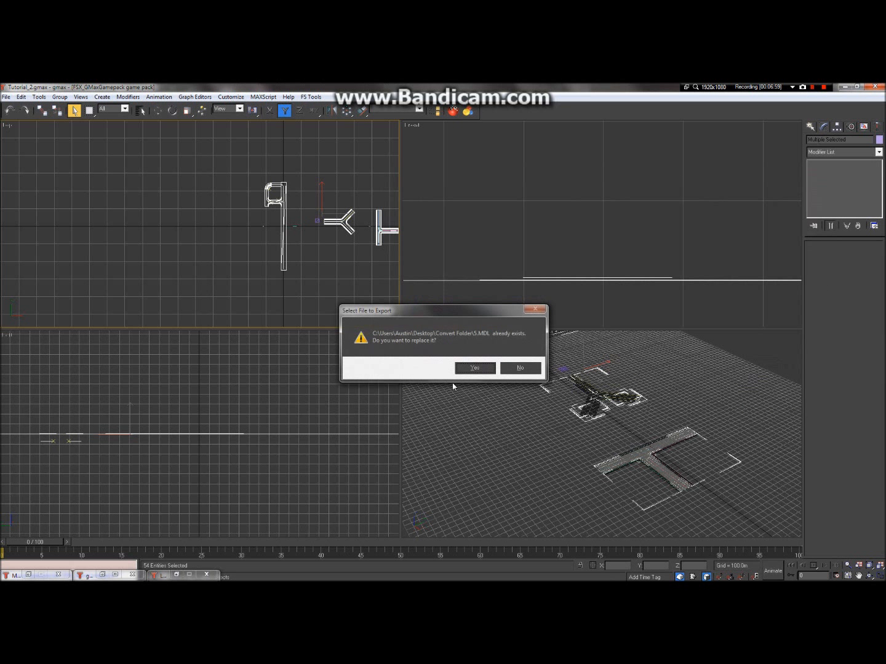
{"action": "left_click", "coordinate": [474, 369]}
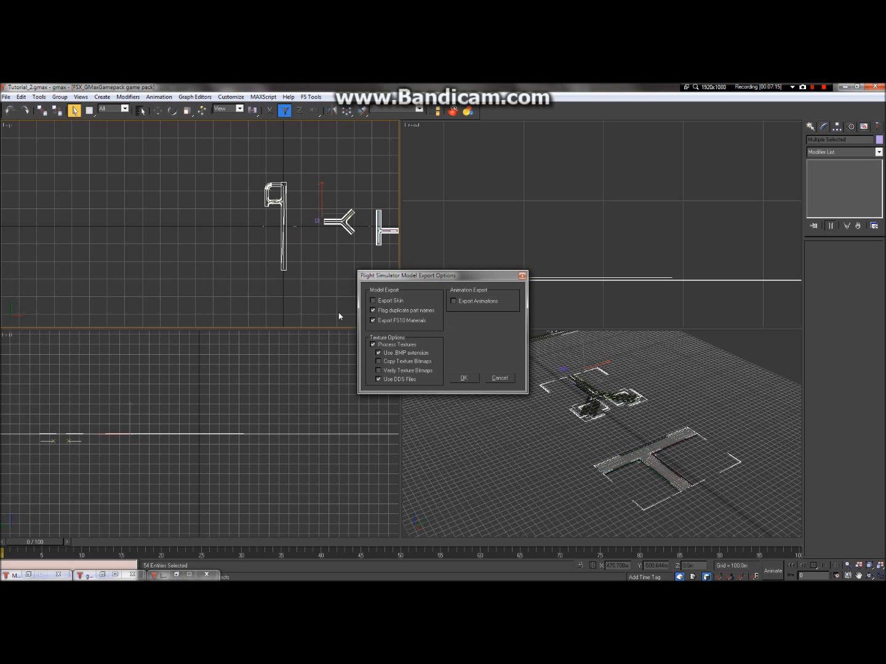
Run the MDL export with the export options as they are, and close the leftover minimized tool windows
{"action": "left_click", "coordinate": [462, 378]}
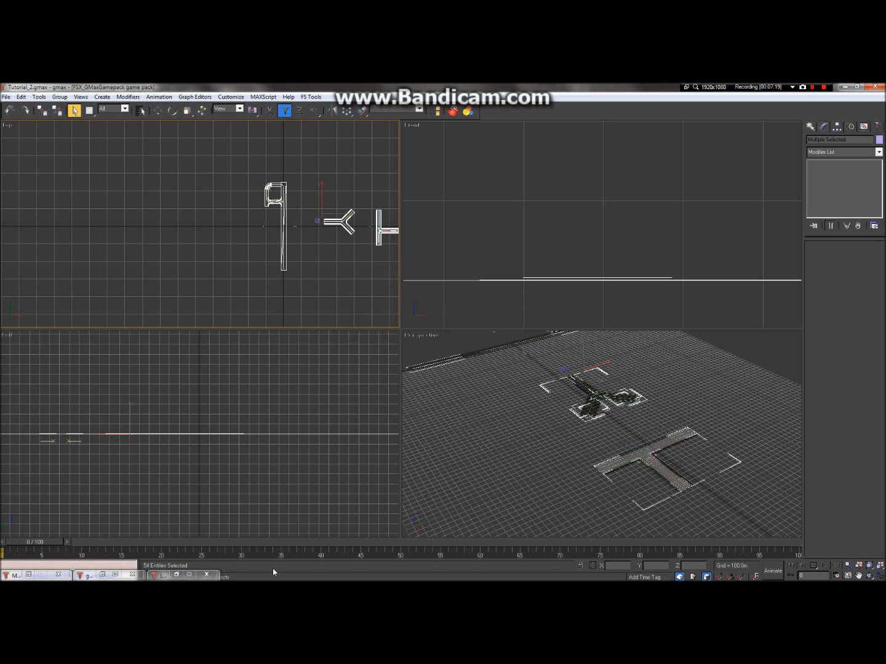
{"action": "left_click_drag", "start_coordinate": [89, 577], "coordinate": [289, 290]}
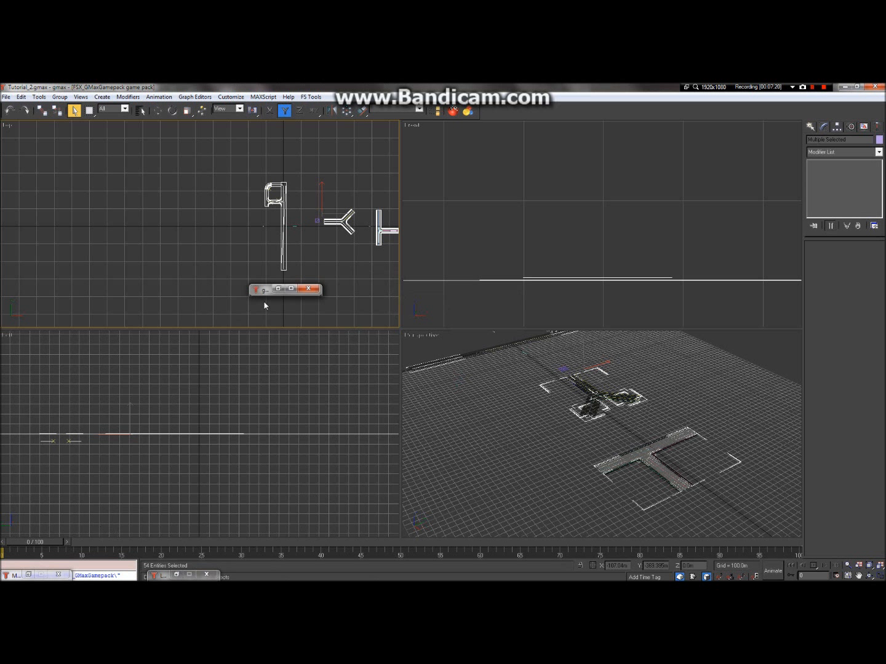
{"action": "left_click", "coordinate": [310, 287]}
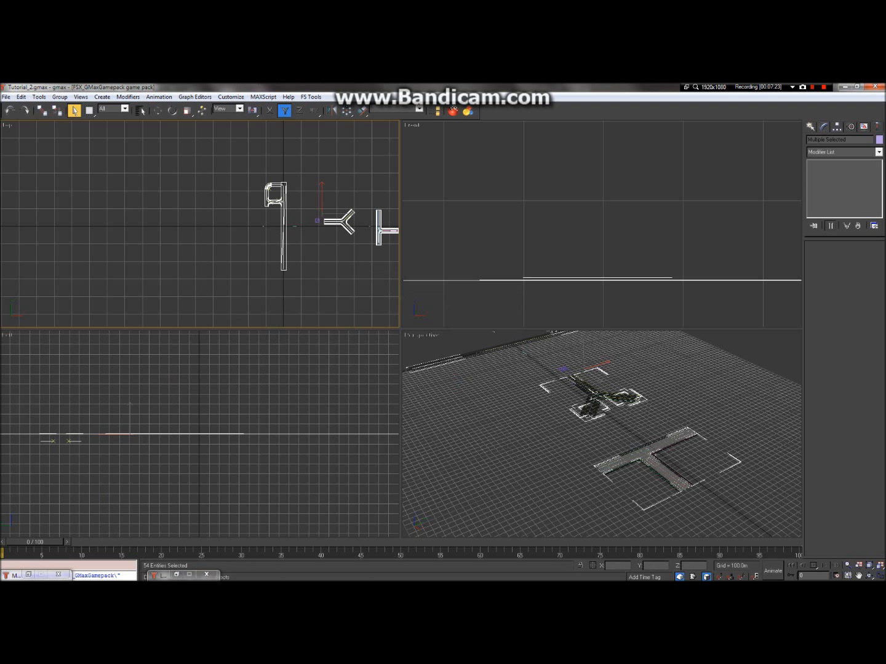
{"action": "left_click", "coordinate": [207, 574]}
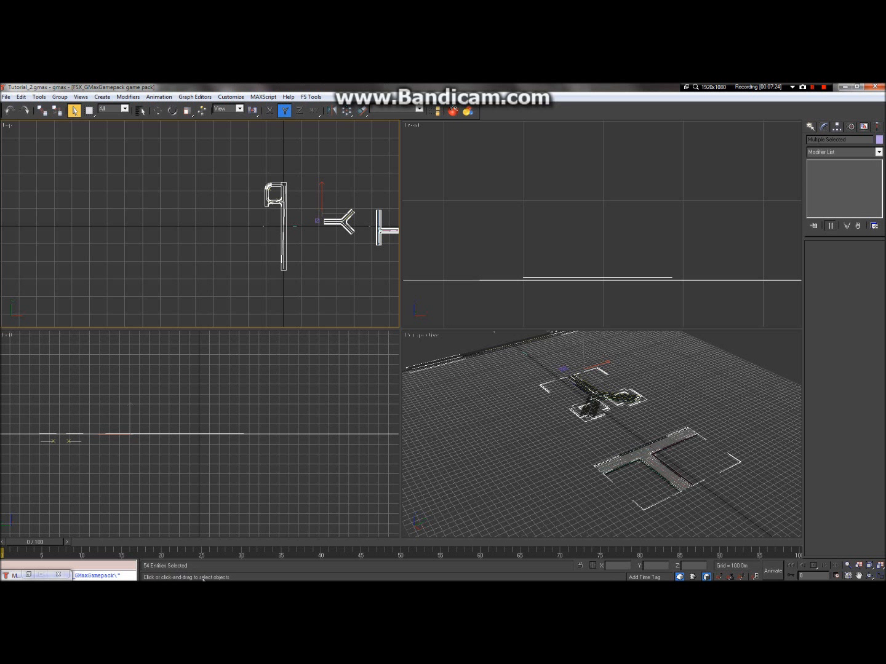
{"action": "left_click", "coordinate": [58, 575]}
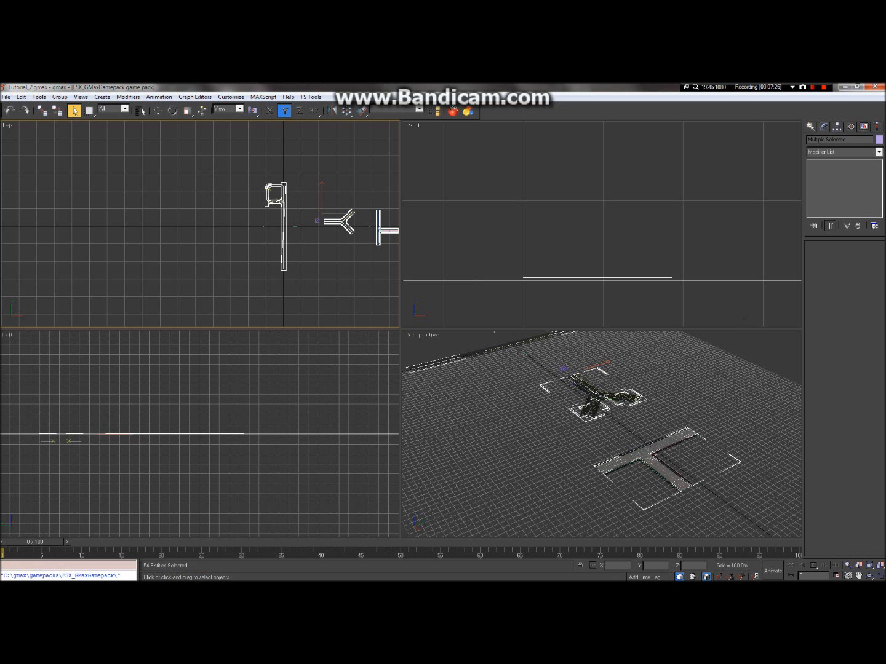
Minimize gmax and switch to the ModelConverterX main window
{"action": "left_click", "coordinate": [846, 91]}
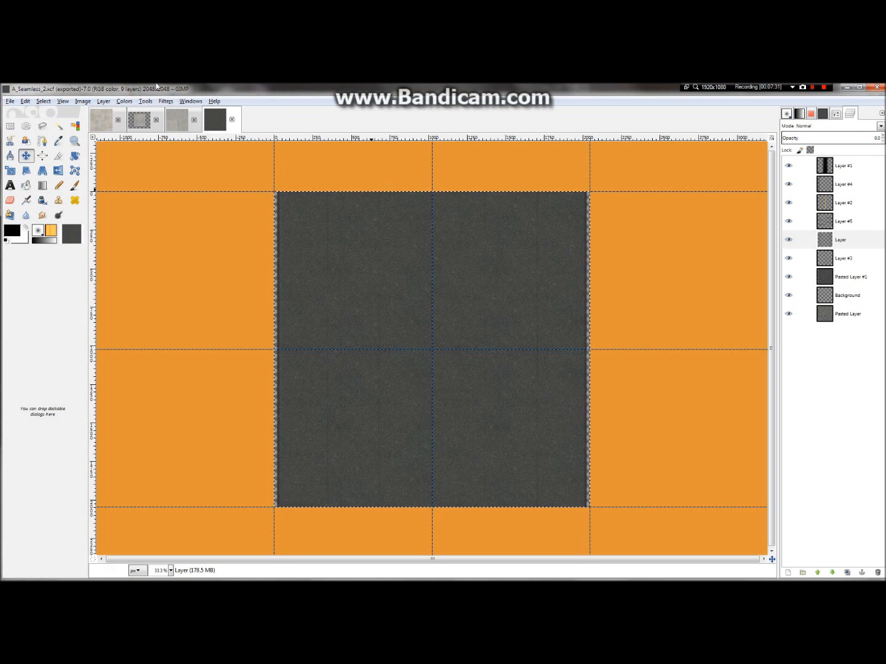
{"action": "left_click", "coordinate": [10, 91]}
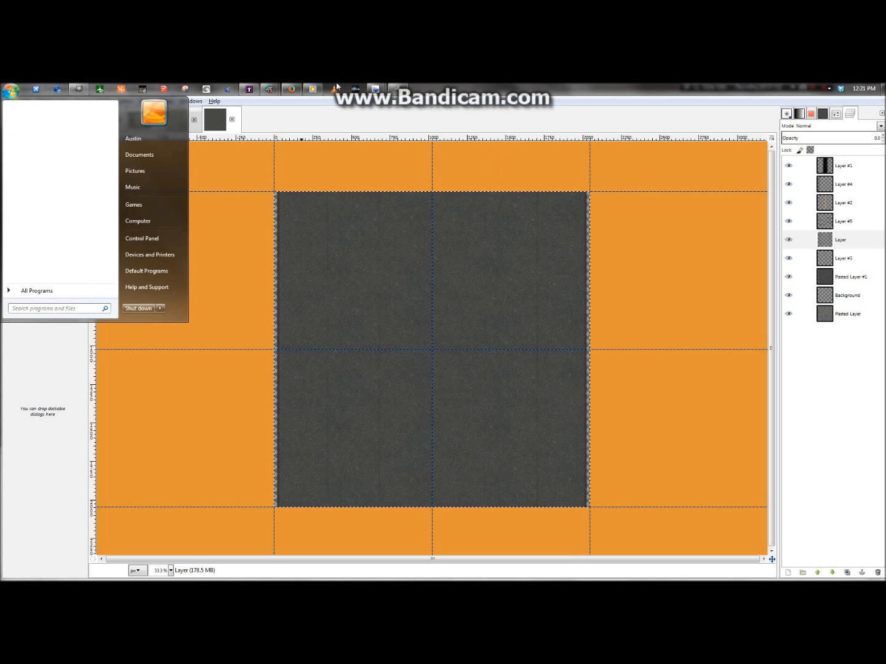
{"action": "left_click", "coordinate": [376, 89]}
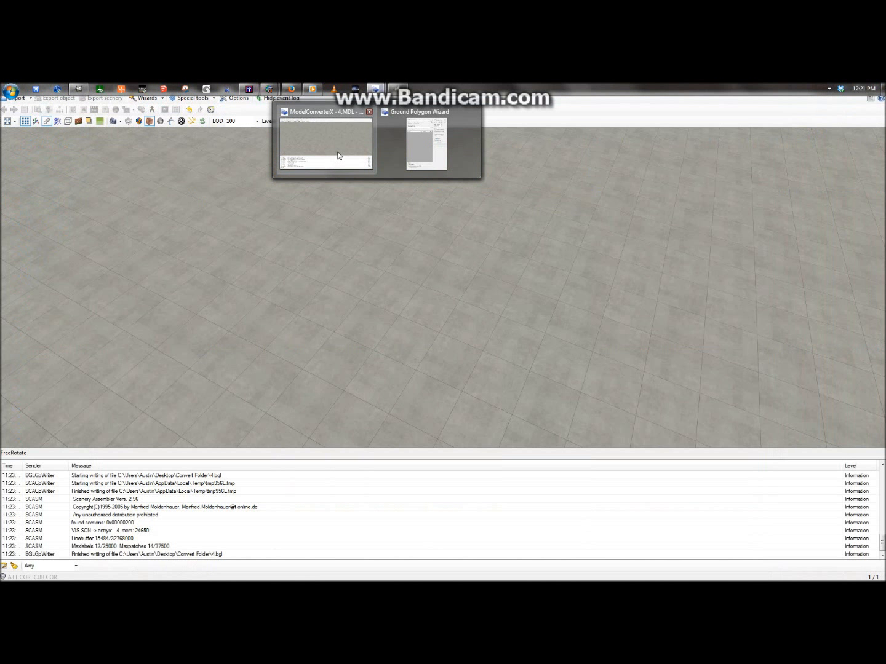
{"action": "left_click", "coordinate": [337, 156]}
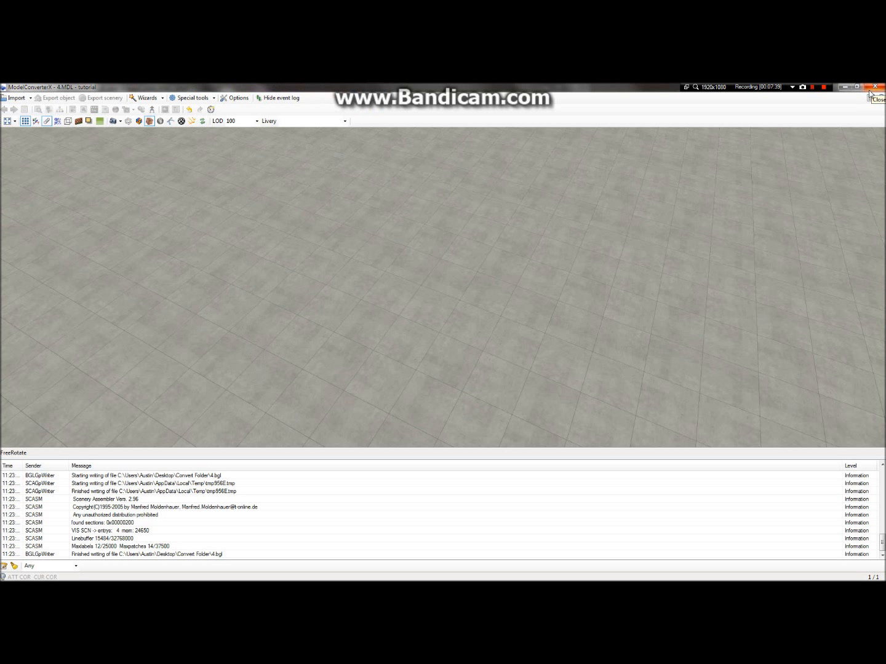
Examine the previously loaded 4.MDL ground model as a whole from several angles and distances
{"action": "scroll", "coordinate": [429, 329], "scroll_direction": "up", "scroll_amount": 3}
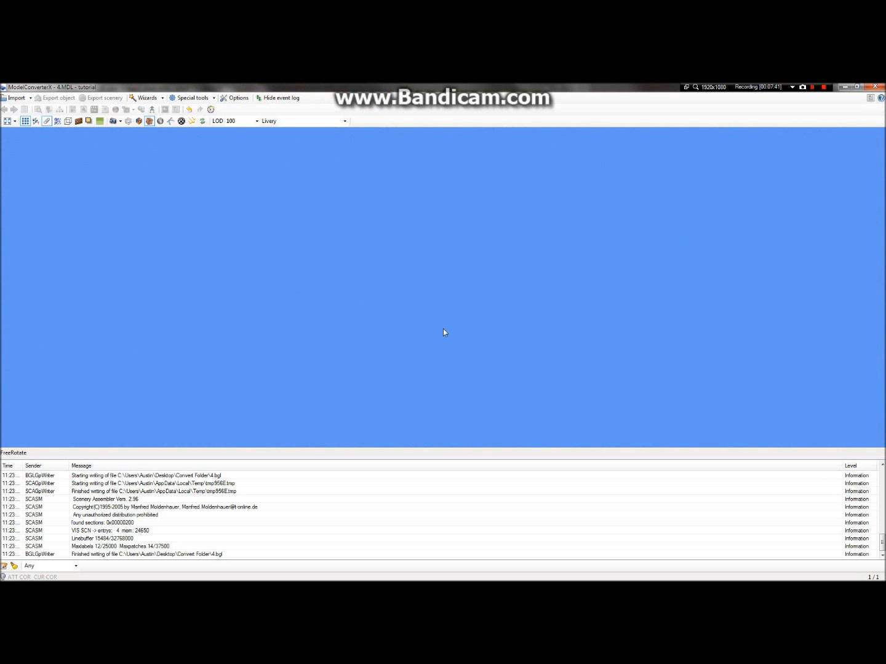
{"action": "scroll", "coordinate": [440, 341], "scroll_direction": "down", "scroll_amount": 8}
{"action": "left_click_drag", "start_coordinate": [446, 343], "coordinate": [468, 324]}
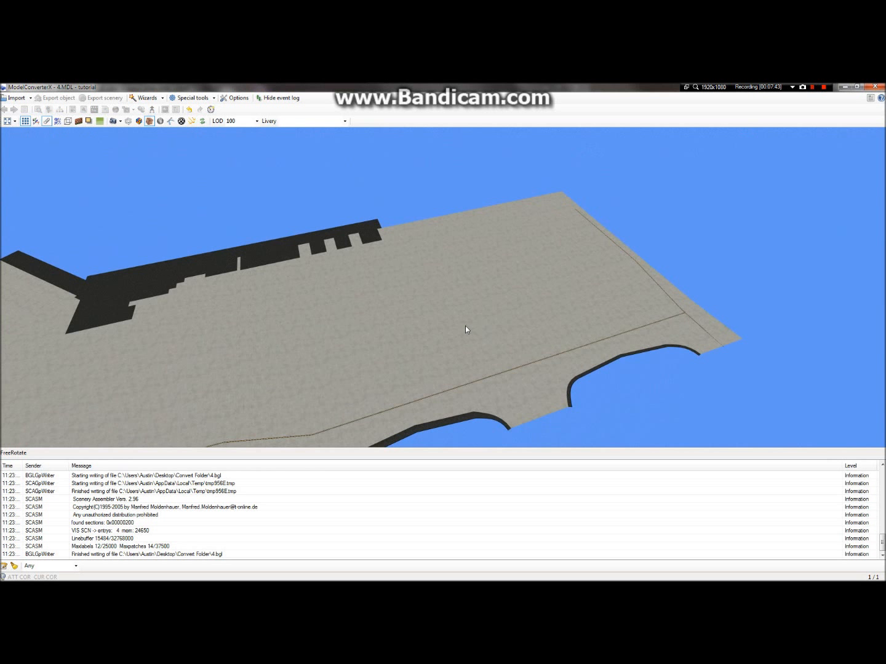
{"action": "scroll", "coordinate": [465, 325], "scroll_direction": "down", "scroll_amount": 3}
{"action": "mouse_move", "coordinate": [374, 90]}
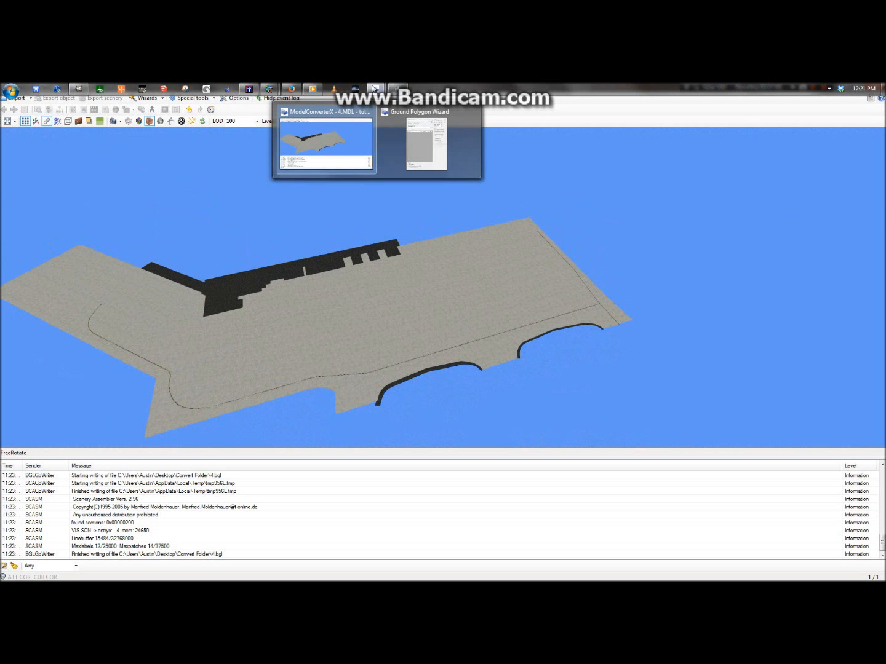
{"action": "left_click_drag", "start_coordinate": [328, 374], "coordinate": [459, 312]}
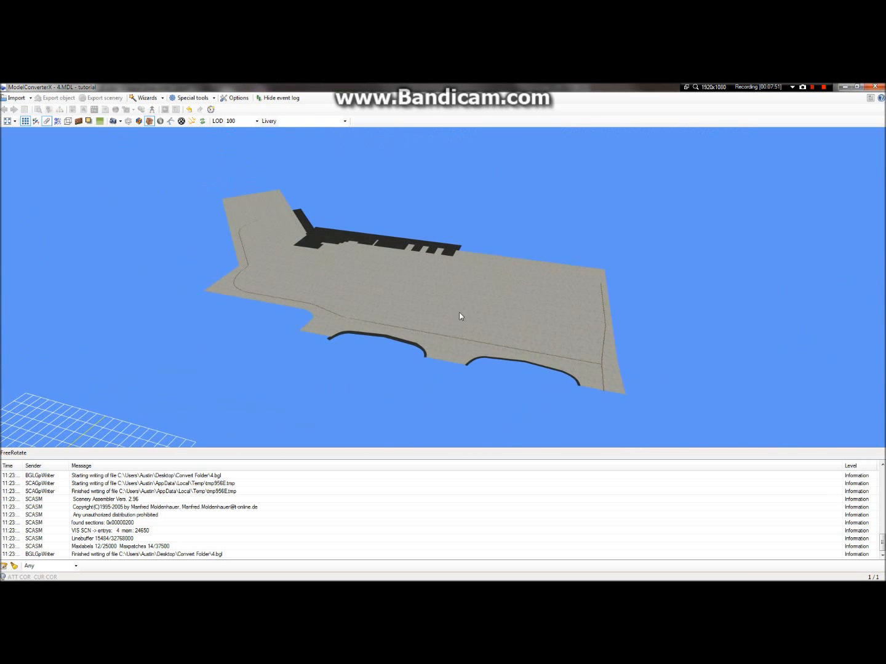
{"action": "scroll", "coordinate": [430, 320], "scroll_direction": "up", "scroll_amount": 3}
{"action": "scroll", "coordinate": [344, 291], "scroll_direction": "up", "scroll_amount": 2}
{"action": "left_click_drag", "start_coordinate": [345, 294], "coordinate": [180, 240]}
{"action": "mouse_move", "coordinate": [227, 87]}
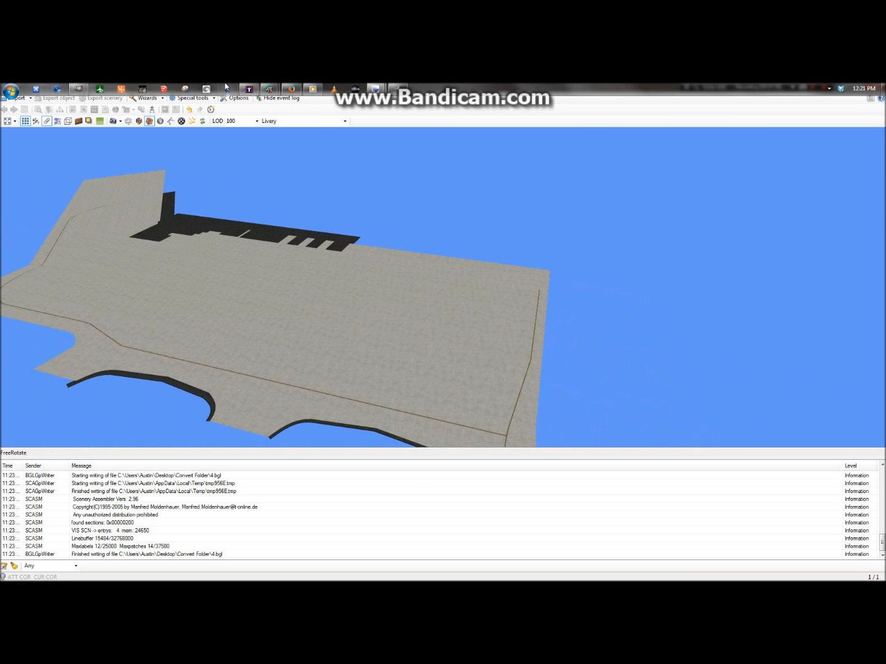
Bring up the Ground Polygon Wizard and load 5.MDL from the desktop's Convert Folder as the file to convert
{"action": "left_click", "coordinate": [163, 100]}
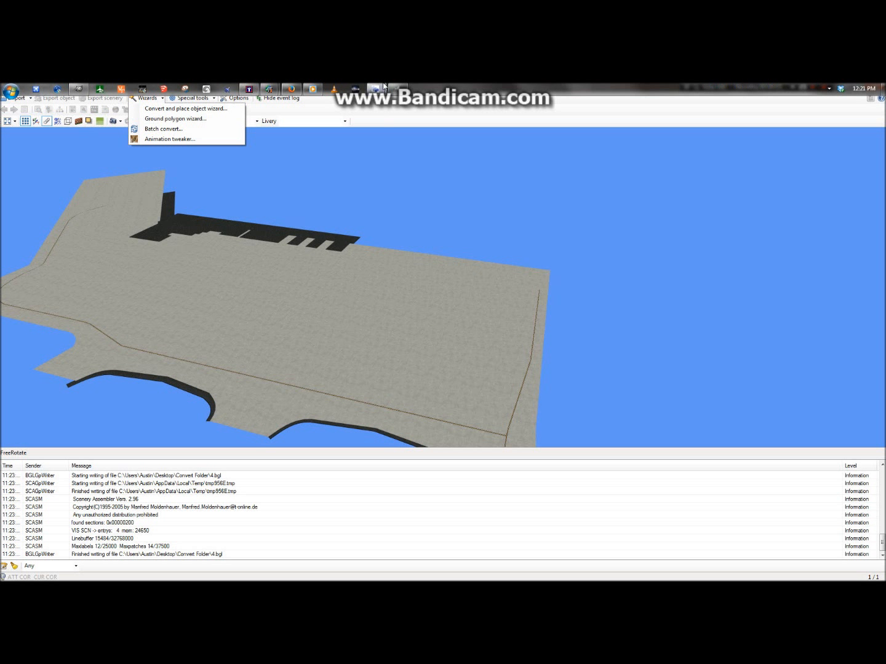
{"action": "left_click", "coordinate": [376, 89]}
{"action": "left_click", "coordinate": [418, 131]}
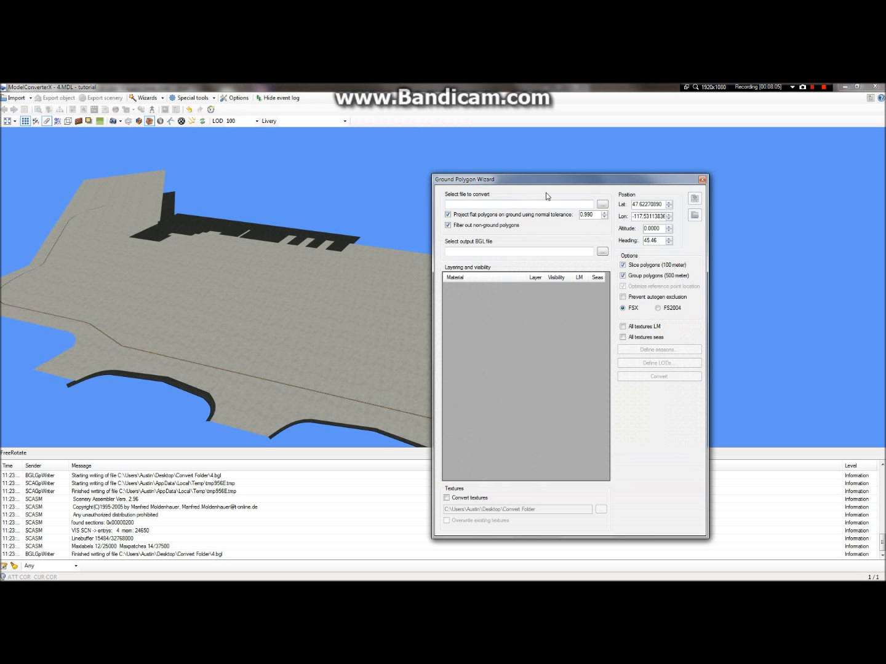
{"action": "left_click", "coordinate": [602, 204]}
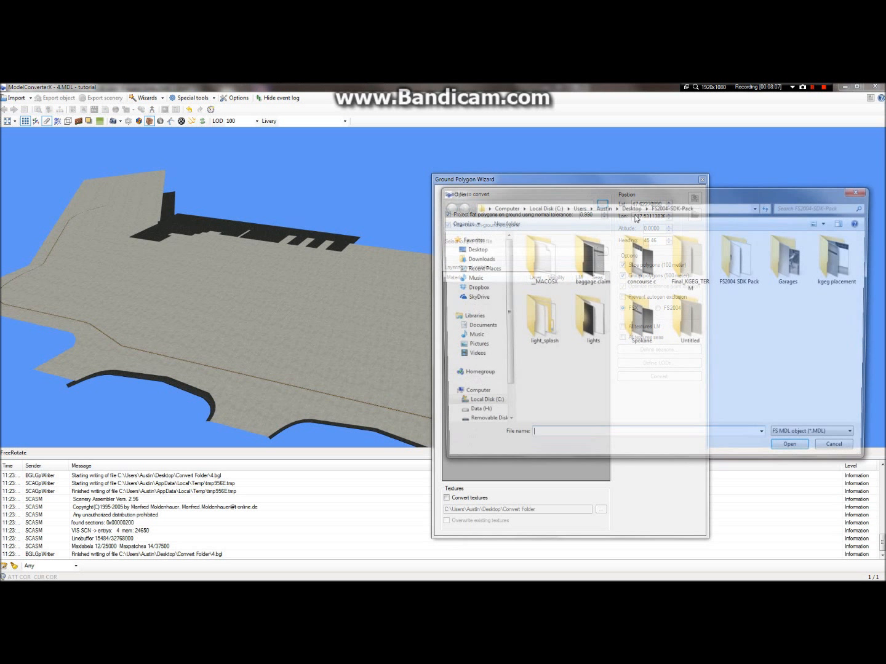
{"action": "left_click", "coordinate": [472, 248]}
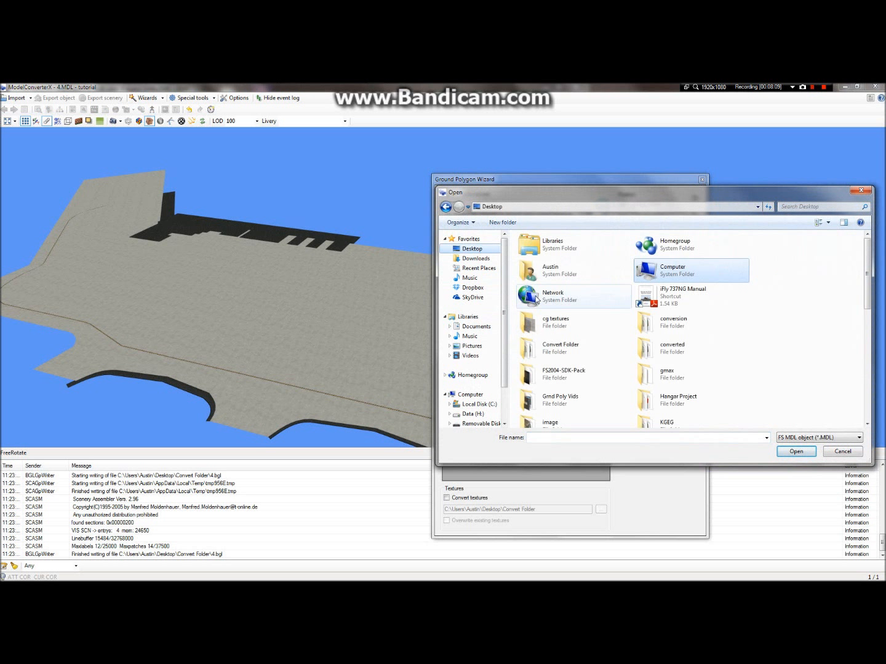
{"action": "double_click", "coordinate": [562, 349]}
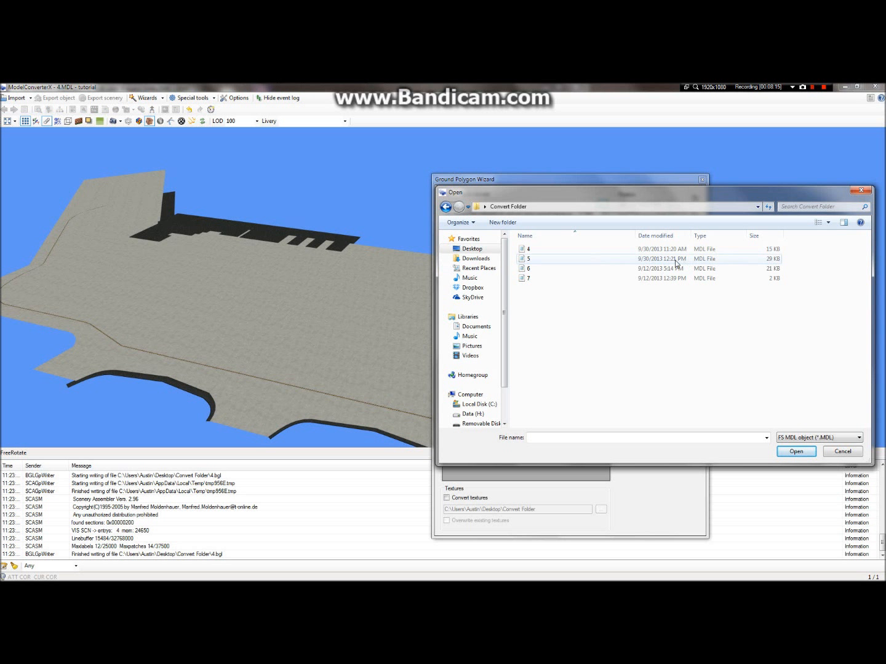
{"action": "left_click", "coordinate": [535, 263]}
{"action": "double_click", "coordinate": [535, 263]}
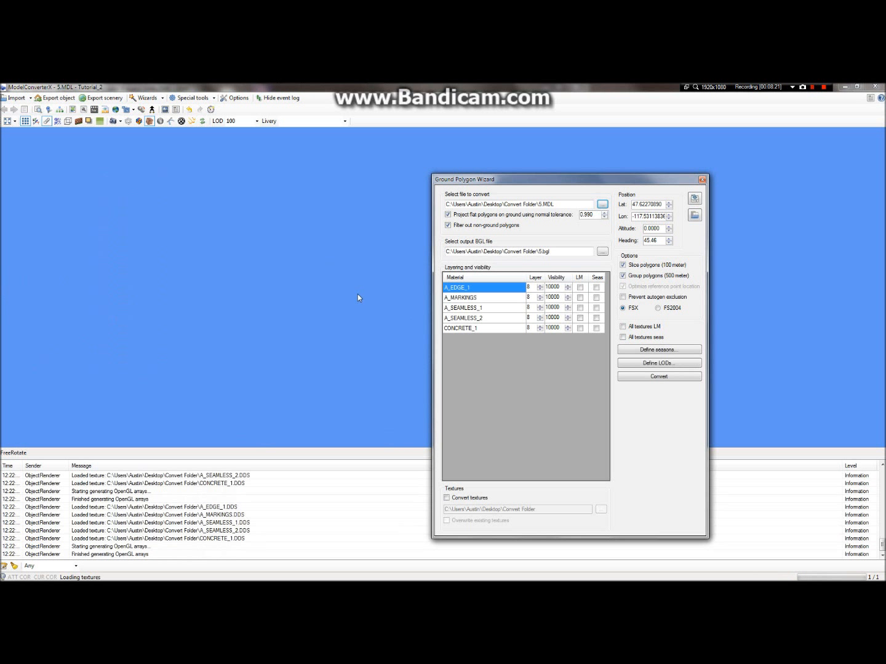
Examine the asphalt textures and yellow taxi lines on the looped taxiway of the loaded model at close range
{"action": "left_click_drag", "start_coordinate": [353, 274], "coordinate": [393, 300]}
{"action": "right_click_drag", "start_coordinate": [392, 301], "coordinate": [414, 286]}
{"action": "scroll", "coordinate": [414, 286], "scroll_direction": "up", "scroll_amount": 6}
{"action": "right_click_drag", "start_coordinate": [244, 265], "coordinate": [551, 369]}
{"action": "scroll", "coordinate": [310, 263], "scroll_direction": "up", "scroll_amount": 5}
{"action": "right_click_drag", "start_coordinate": [287, 251], "coordinate": [425, 287]}
{"action": "scroll", "coordinate": [408, 335], "scroll_direction": "up", "scroll_amount": 5}
{"action": "scroll", "coordinate": [263, 340], "scroll_direction": "up", "scroll_amount": 5}
{"action": "right_click_drag", "start_coordinate": [175, 305], "coordinate": [423, 313]}
{"action": "scroll", "coordinate": [423, 316], "scroll_direction": "down", "scroll_amount": 5}
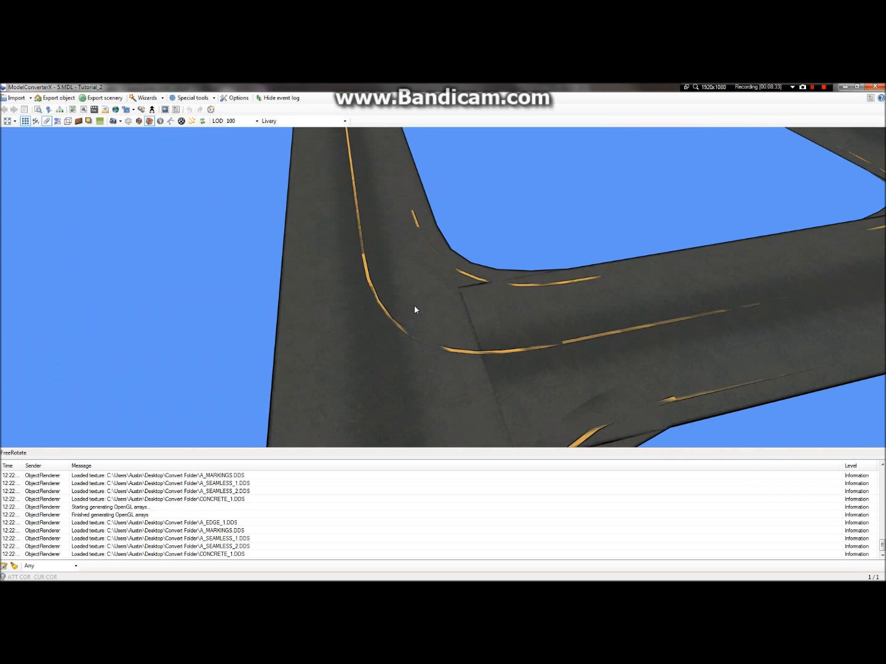
{"action": "scroll", "coordinate": [406, 306], "scroll_direction": "down", "scroll_amount": 10}
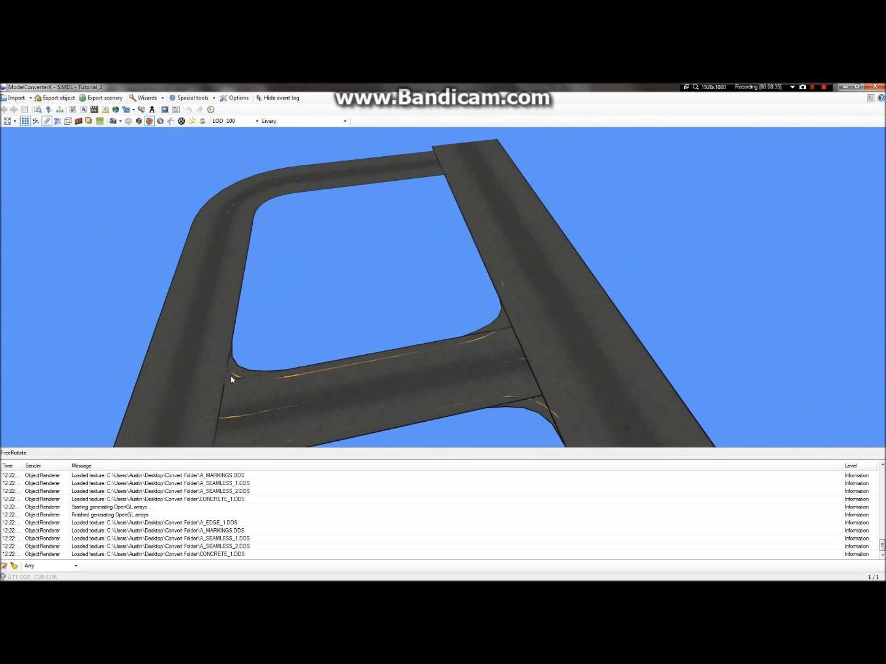
Examine the Y-shaped and T-shaped taxiway pieces up close, and compare them with the looped taxiway in the whole layout
{"action": "right_click_drag", "start_coordinate": [671, 312], "coordinate": [123, 357]}
{"action": "scroll", "coordinate": [577, 366], "scroll_direction": "up", "scroll_amount": 5}
{"action": "right_click_drag", "start_coordinate": [734, 351], "coordinate": [194, 359]}
{"action": "scroll", "coordinate": [194, 360], "scroll_direction": "up", "scroll_amount": 1}
{"action": "scroll", "coordinate": [179, 383], "scroll_direction": "down", "scroll_amount": 1}
{"action": "mouse_move", "coordinate": [312, 86]}
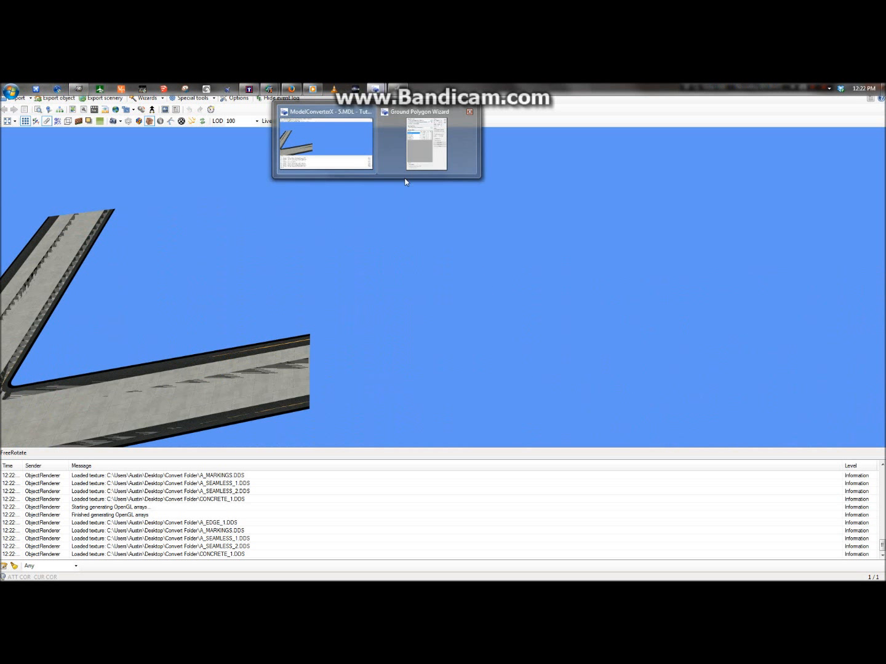
{"action": "right_click_drag", "start_coordinate": [156, 409], "coordinate": [426, 347]}
{"action": "scroll", "coordinate": [425, 342], "scroll_direction": "down", "scroll_amount": 7}
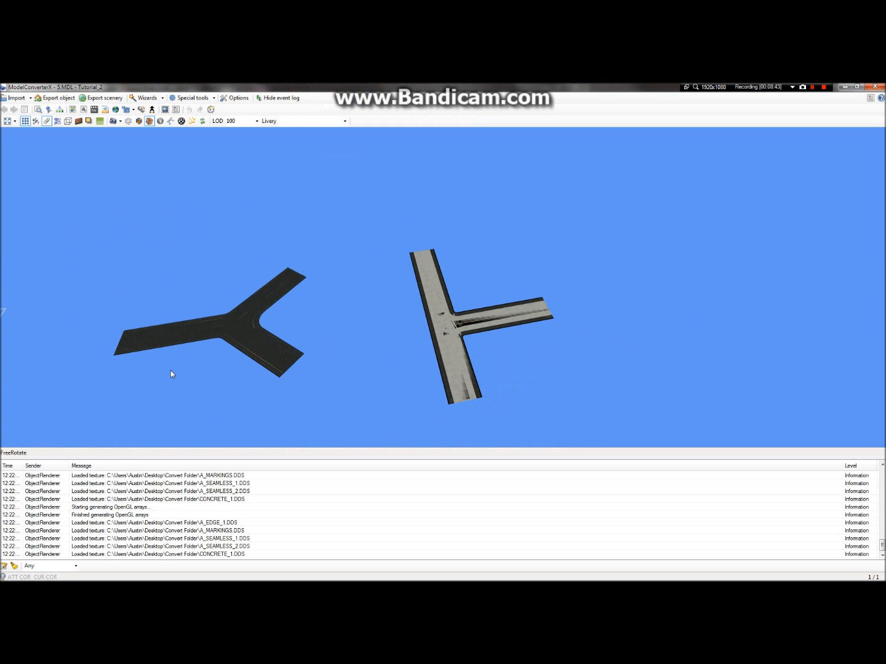
{"action": "right_click_drag", "start_coordinate": [100, 322], "coordinate": [723, 409]}
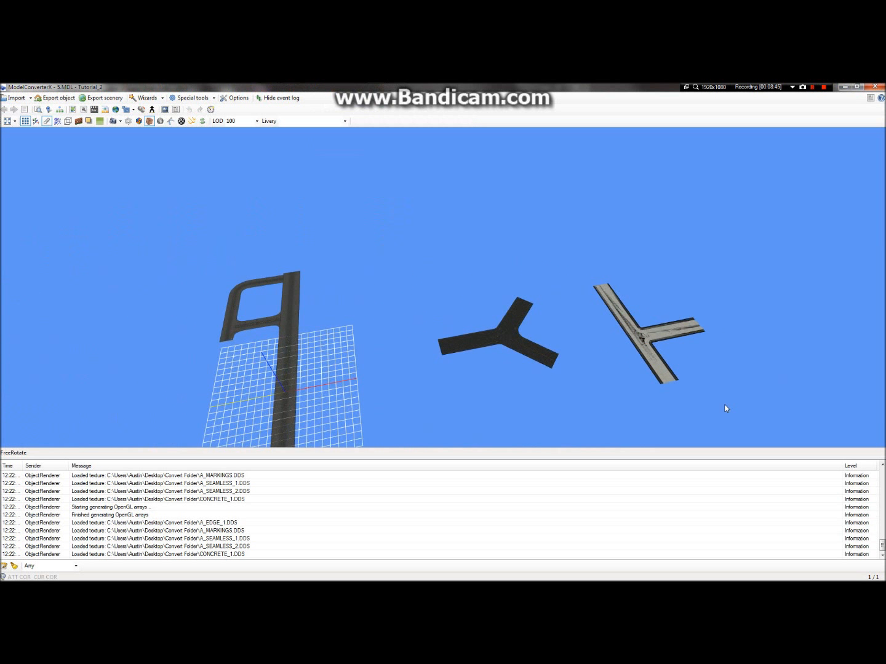
{"action": "right_click_drag", "start_coordinate": [295, 325], "coordinate": [849, 369]}
{"action": "scroll", "coordinate": [428, 345], "scroll_direction": "up", "scroll_amount": 2}
{"action": "mouse_move", "coordinate": [1, 88]}
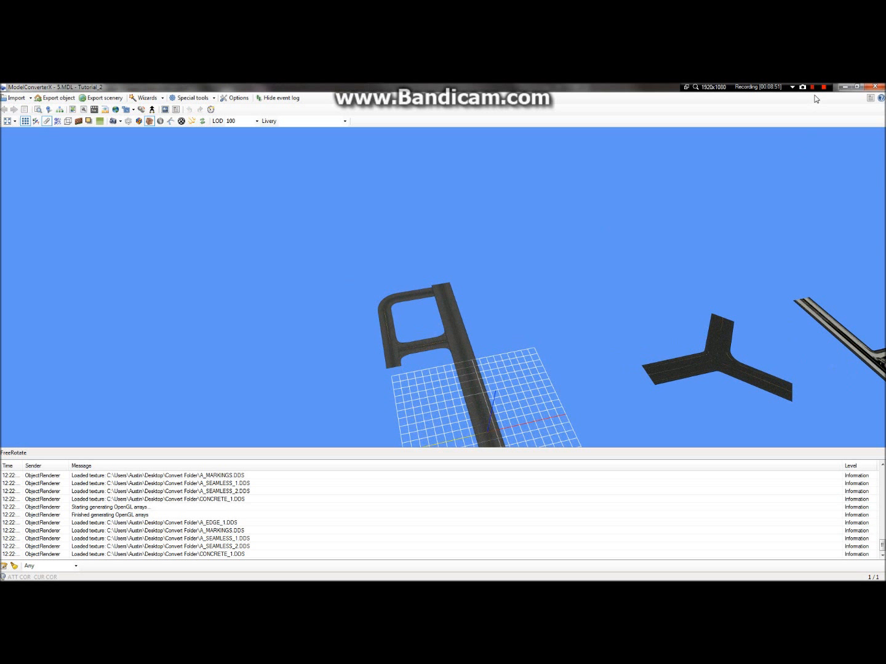
Search the installed programs for dxt and launch DXTBmp
{"action": "left_click", "coordinate": [3, 88]}
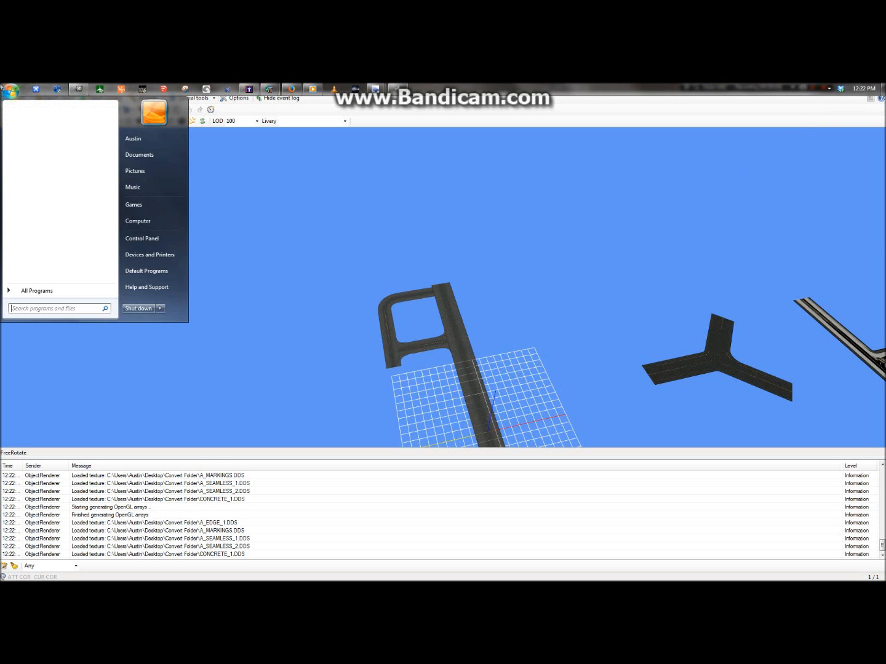
{"action": "type", "text": "dxt"}
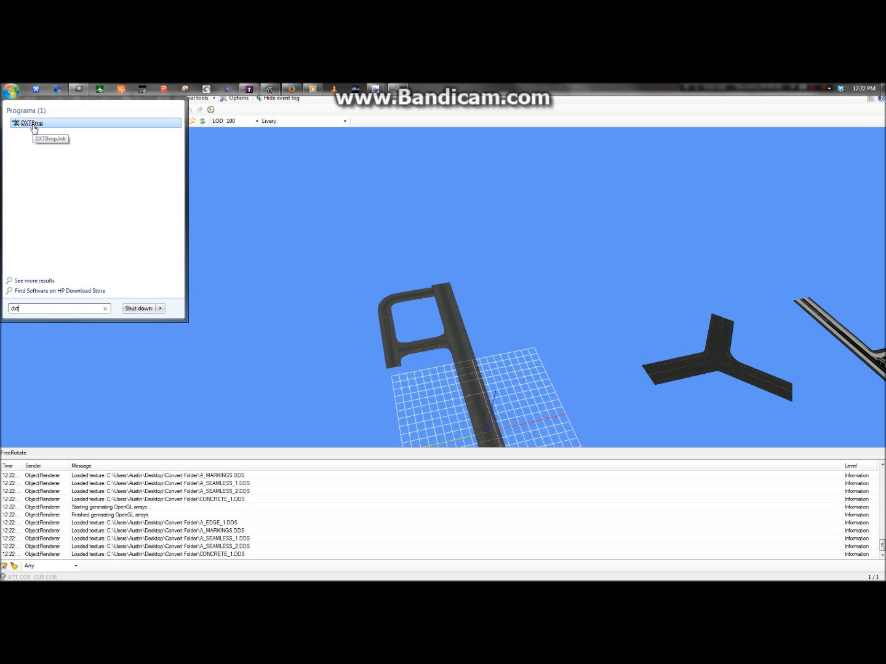
{"action": "left_click", "coordinate": [34, 125]}
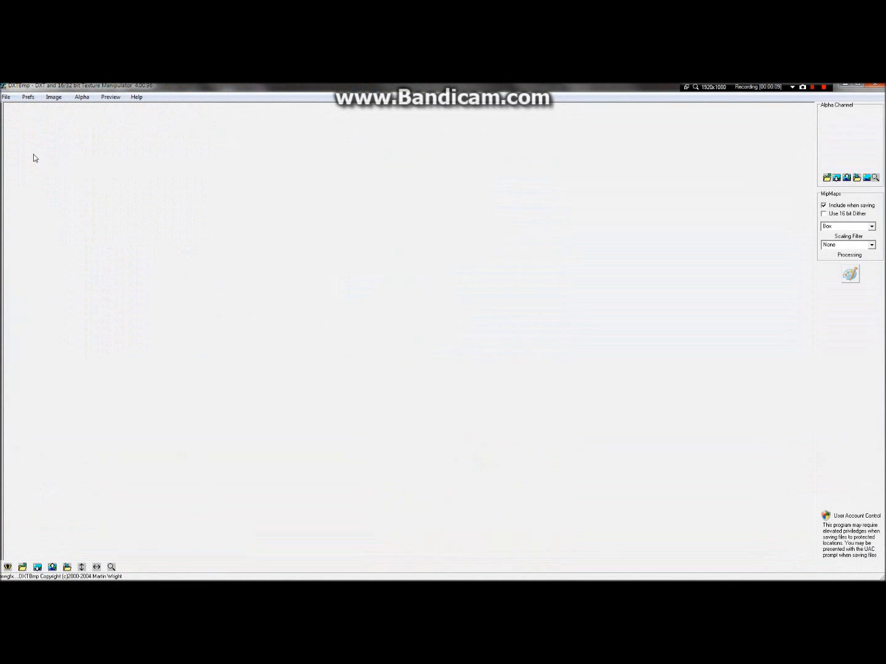
Look through the Taxi Textures folder and open the A_Seamless_2 PNG asphalt texture
{"action": "left_click", "coordinate": [6, 97]}
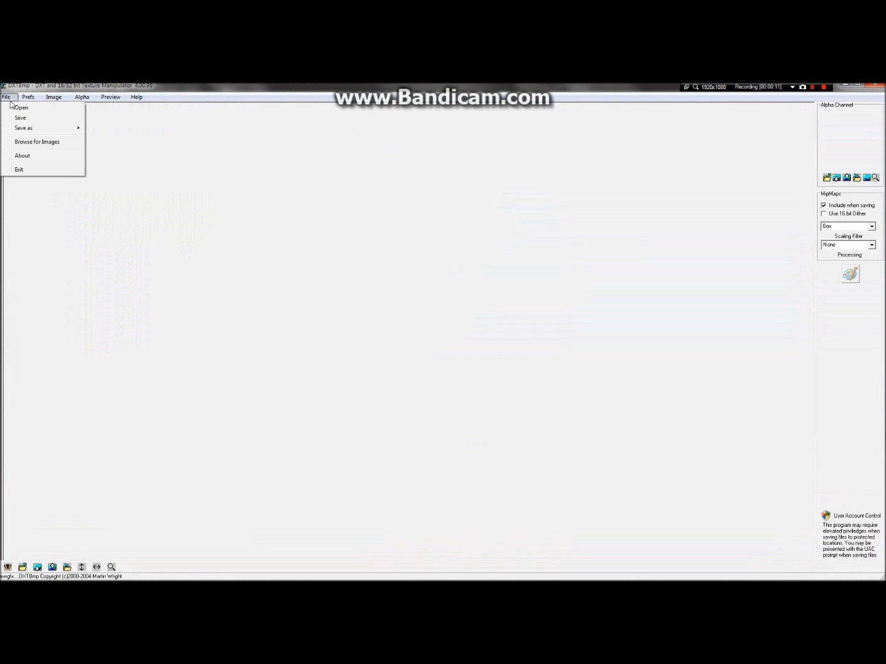
{"action": "left_click", "coordinate": [20, 108]}
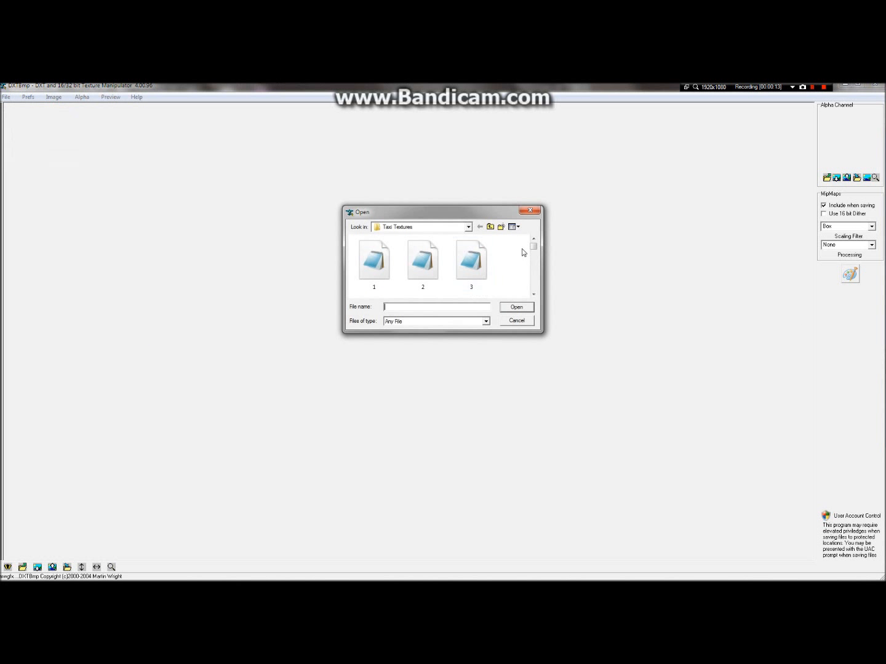
{"action": "left_click", "coordinate": [481, 264]}
{"action": "scroll", "coordinate": [494, 286], "scroll_direction": "down", "scroll_amount": 1}
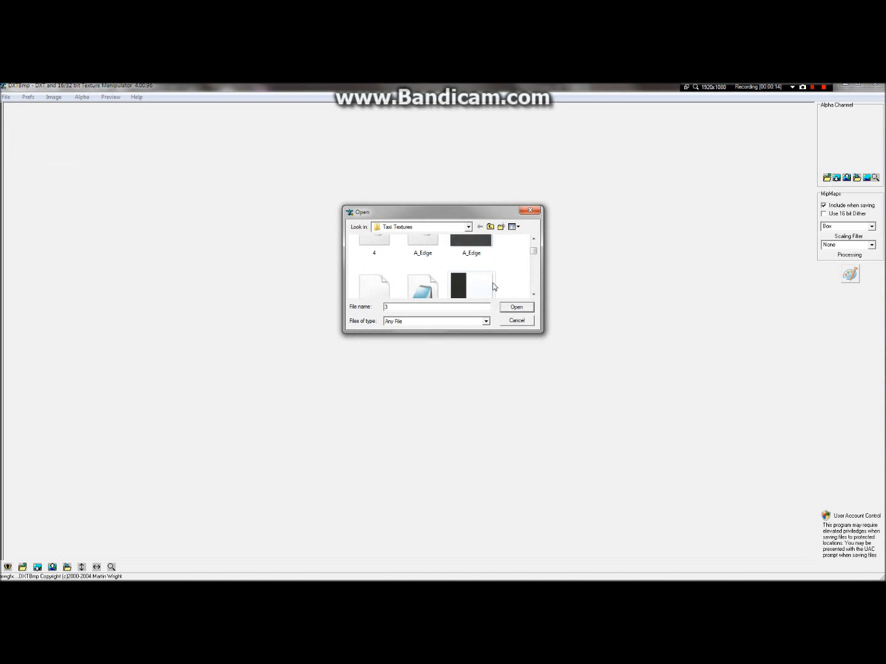
{"action": "scroll", "coordinate": [495, 287], "scroll_direction": "up", "scroll_amount": 1}
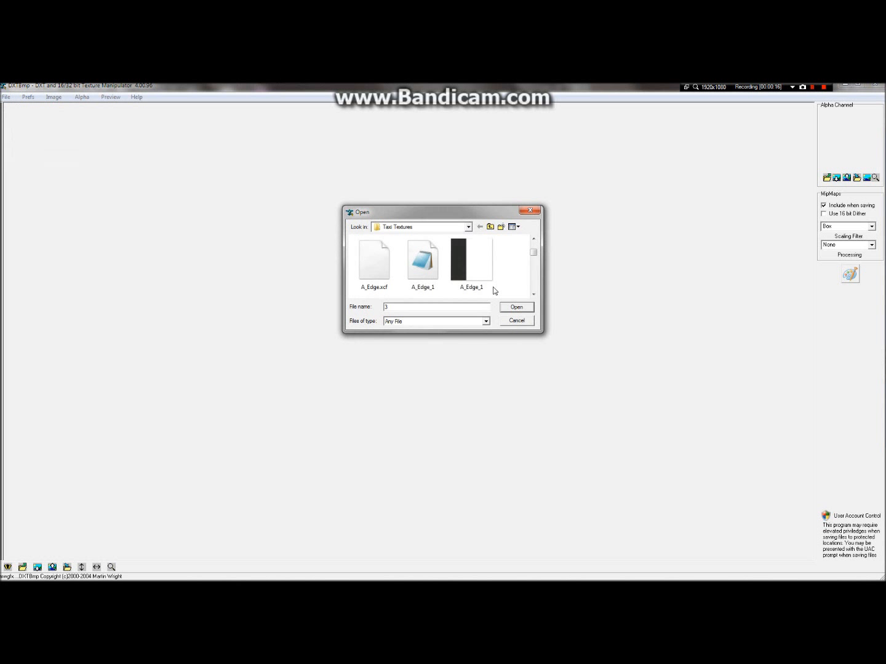
{"action": "left_click", "coordinate": [478, 265]}
{"action": "scroll", "coordinate": [478, 266], "scroll_direction": "down", "scroll_amount": 3}
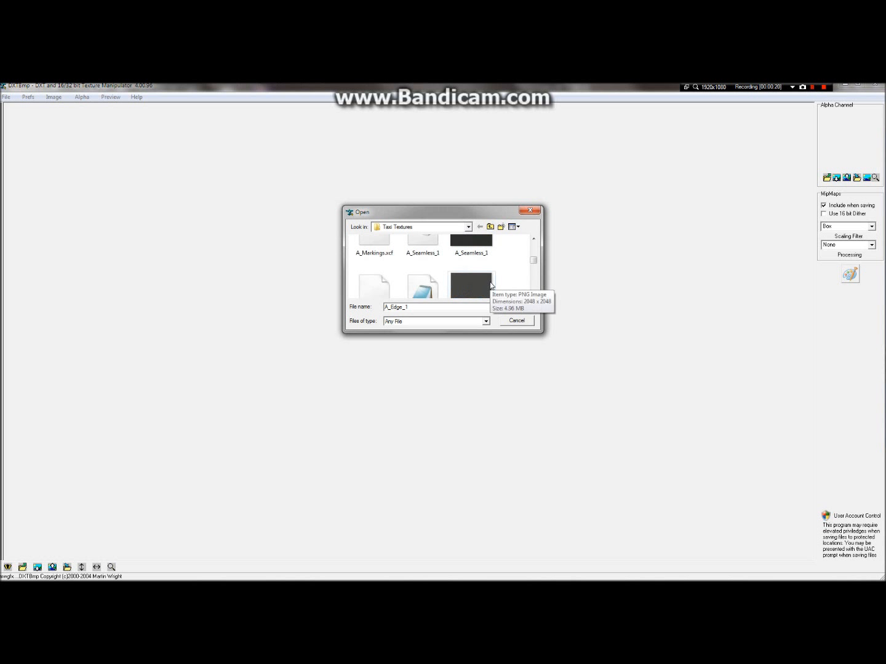
{"action": "scroll", "coordinate": [492, 288], "scroll_direction": "down", "scroll_amount": 1}
{"action": "scroll", "coordinate": [455, 289], "scroll_direction": "down", "scroll_amount": 1}
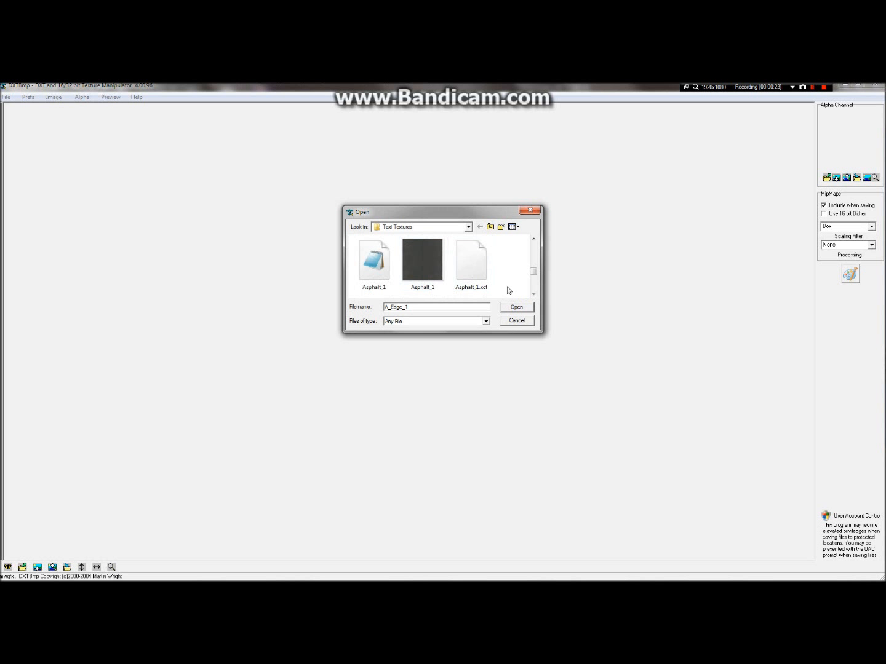
{"action": "scroll", "coordinate": [492, 290], "scroll_direction": "down", "scroll_amount": 2}
{"action": "scroll", "coordinate": [486, 302], "scroll_direction": "down", "scroll_amount": 1}
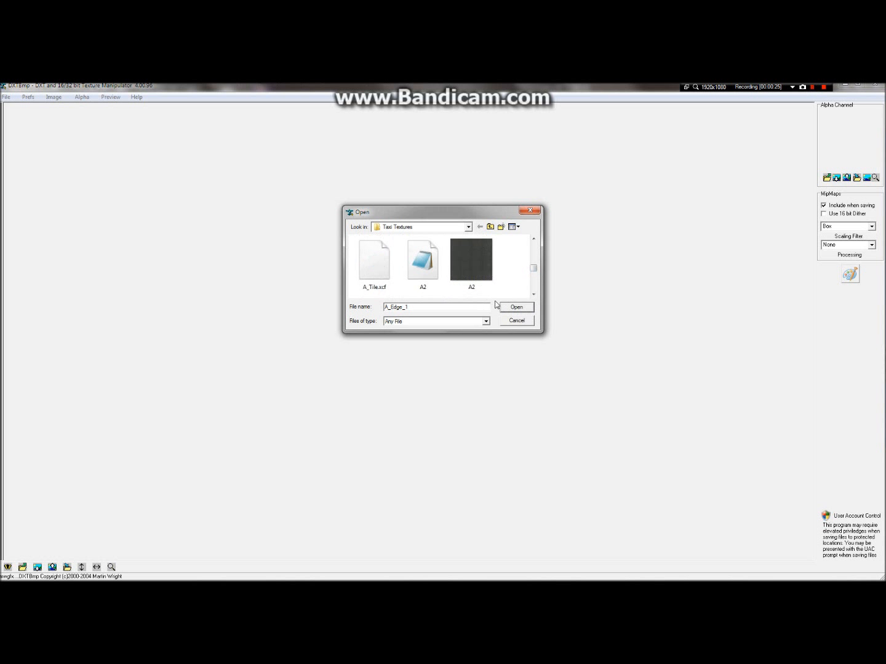
{"action": "scroll", "coordinate": [486, 289], "scroll_direction": "up", "scroll_amount": 5}
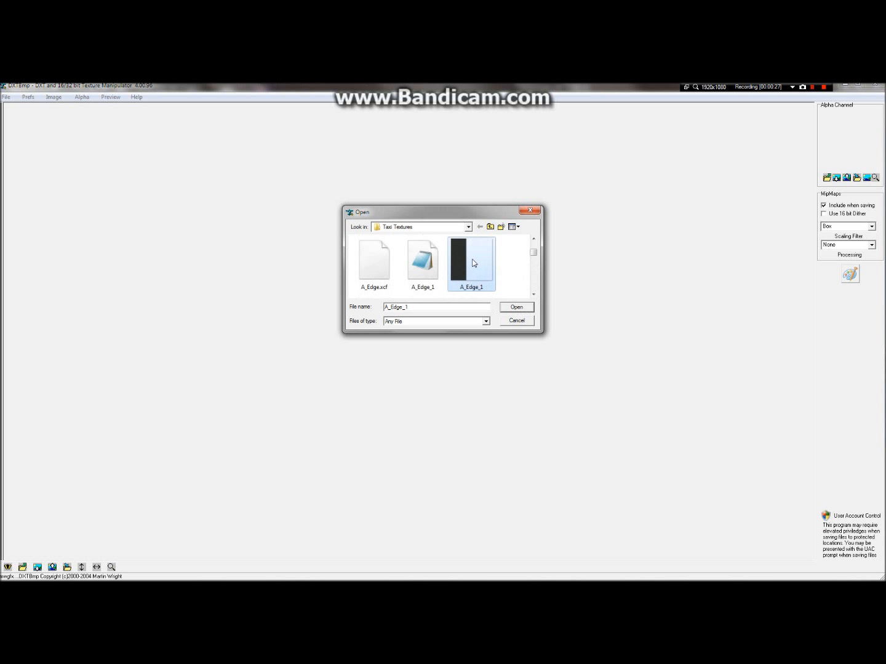
{"action": "scroll", "coordinate": [478, 286], "scroll_direction": "down", "scroll_amount": 1}
{"action": "scroll", "coordinate": [479, 285], "scroll_direction": "down", "scroll_amount": 1}
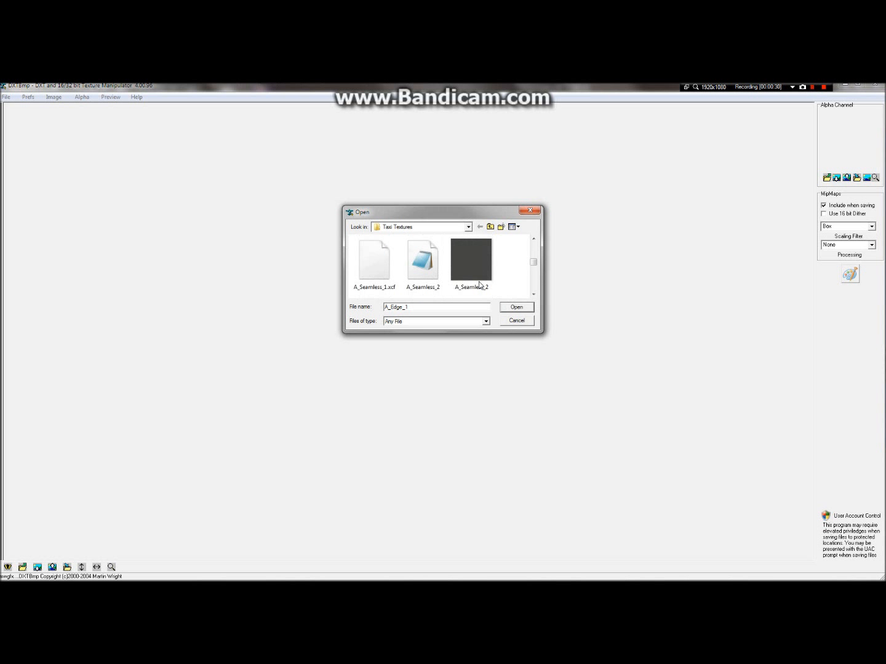
{"action": "left_click", "coordinate": [483, 278]}
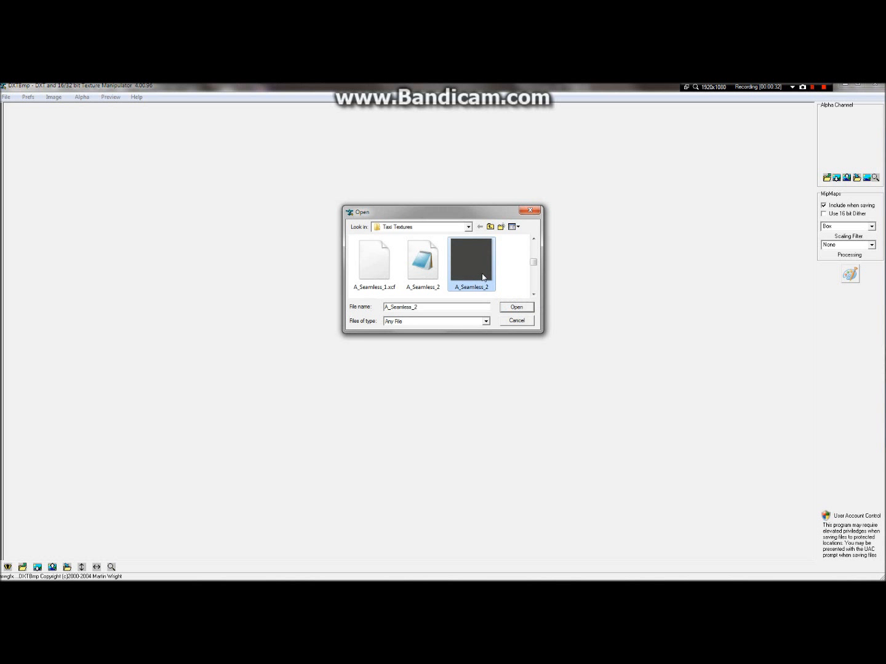
{"action": "double_click", "coordinate": [483, 279]}
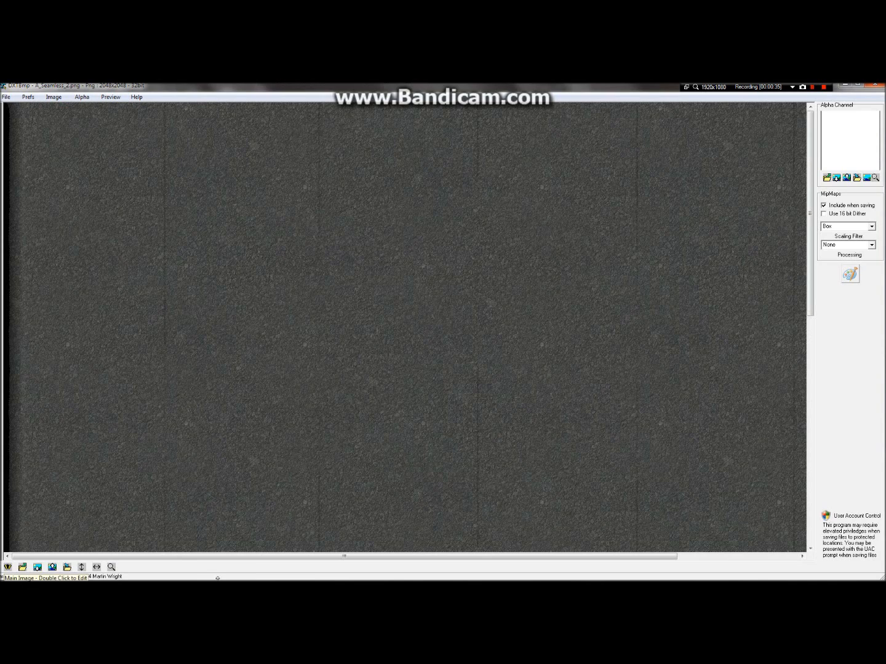
Look across the full width of the asphalt texture and apply Flip Image to it
{"action": "left_click_drag", "start_coordinate": [255, 560], "coordinate": [570, 565]}
{"action": "left_click_drag", "start_coordinate": [702, 552], "coordinate": [226, 551]}
{"action": "left_click", "coordinate": [59, 100]}
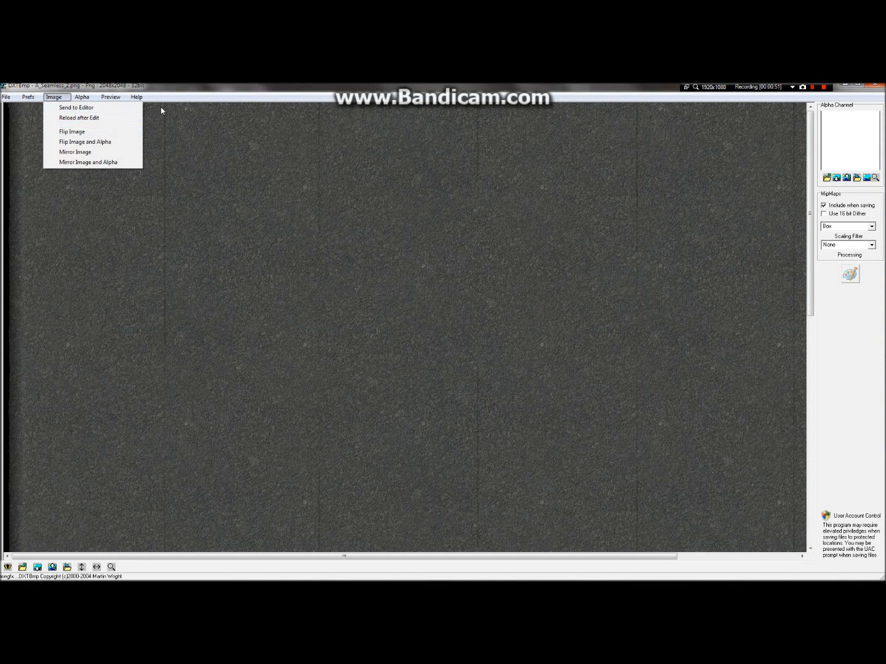
{"action": "left_click", "coordinate": [187, 102]}
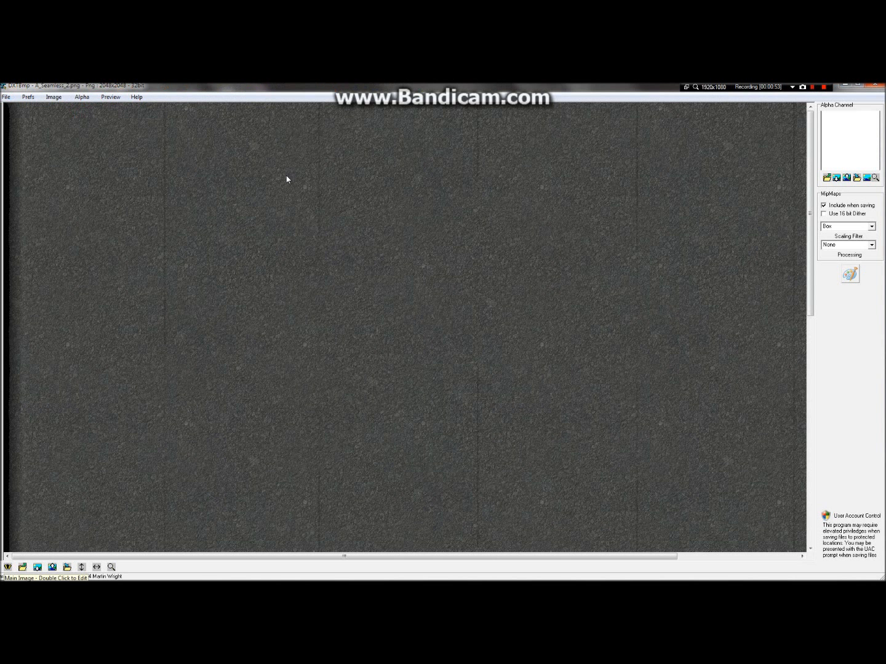
{"action": "left_click", "coordinate": [53, 97]}
{"action": "left_click", "coordinate": [69, 131]}
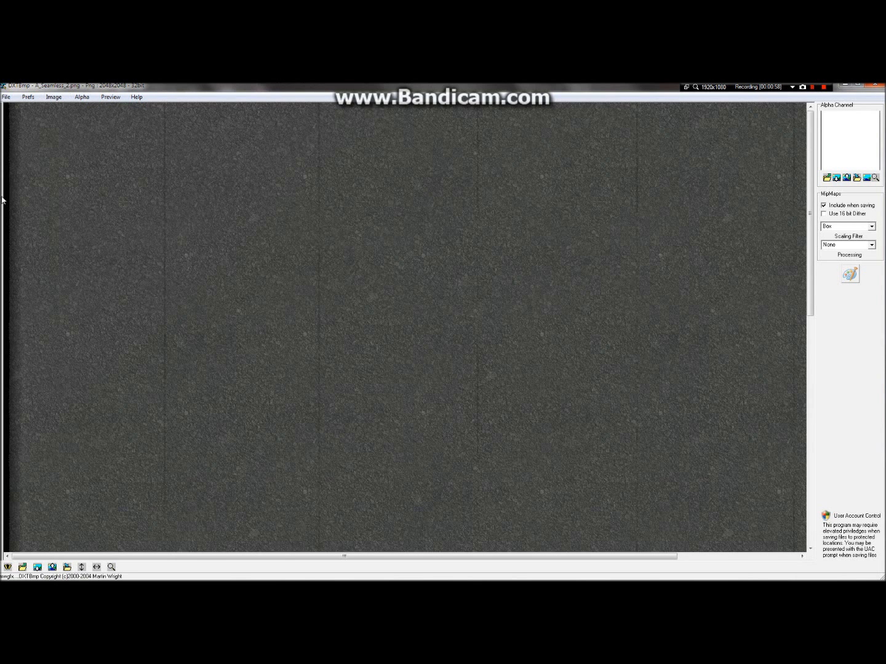
Export the flipped asphalt texture to the Taxi Textures folder as A_Seamless_2 in DDS DXT3 format, replacing the existing file
{"action": "left_click", "coordinate": [6, 98]}
{"action": "mouse_move", "coordinate": [30, 131]}
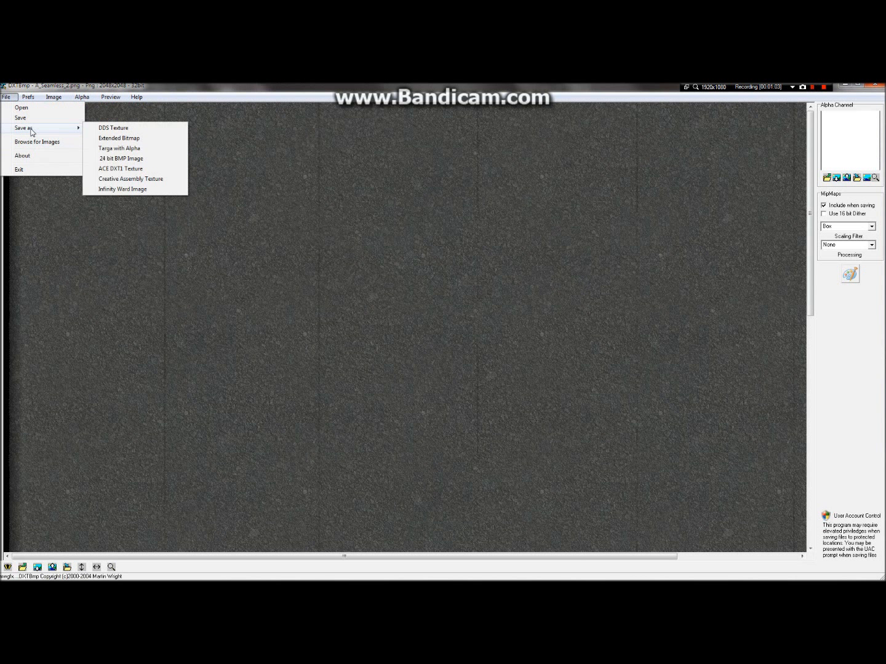
{"action": "left_click", "coordinate": [131, 128]}
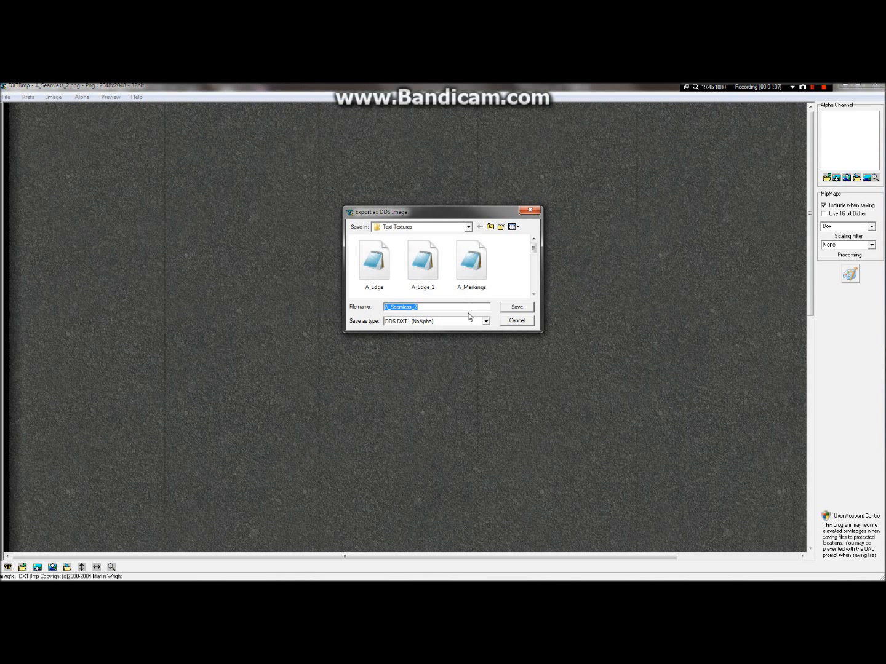
{"action": "left_click", "coordinate": [486, 321]}
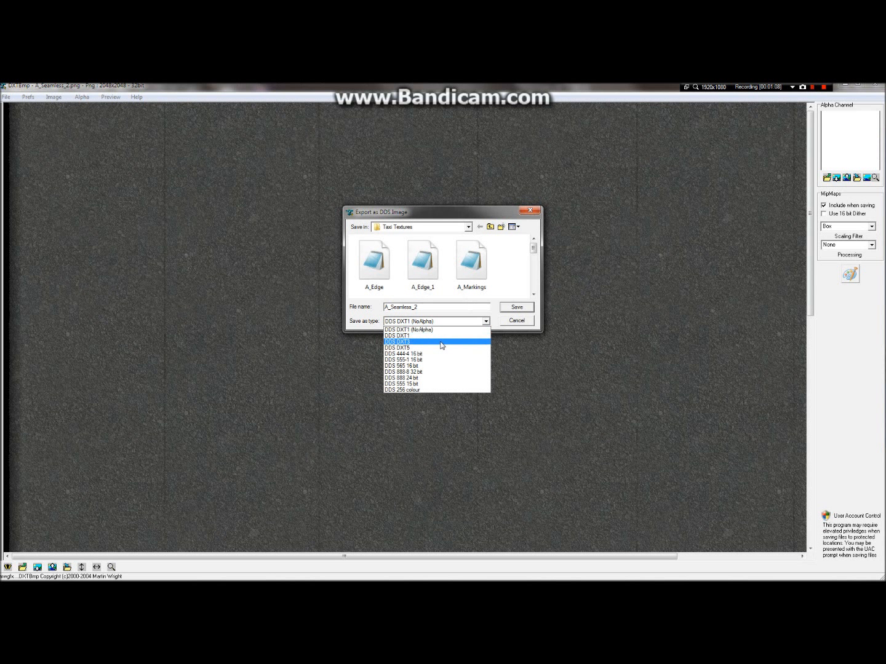
{"action": "left_click", "coordinate": [440, 343]}
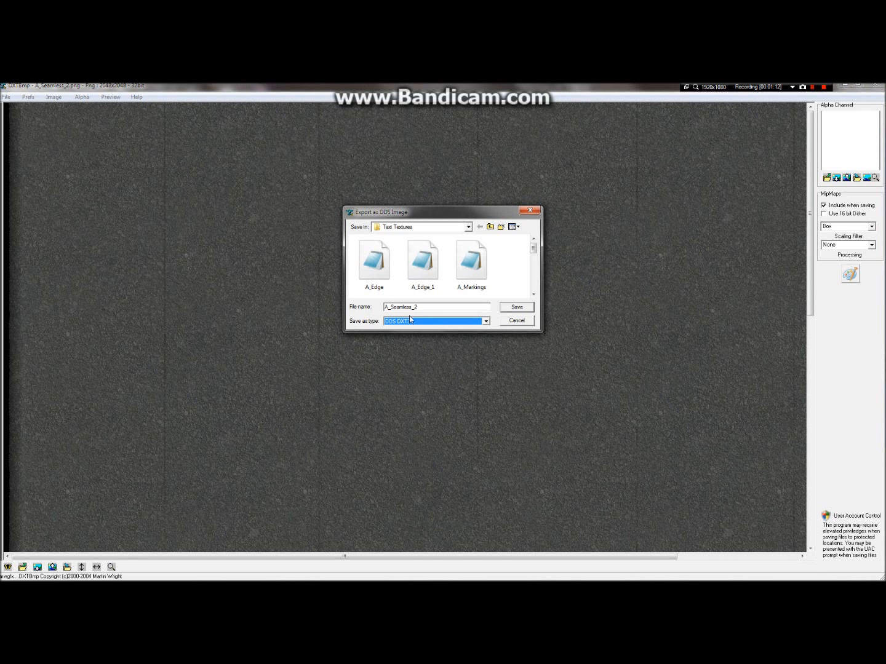
{"action": "left_click", "coordinate": [517, 307]}
{"action": "left_click", "coordinate": [470, 342]}
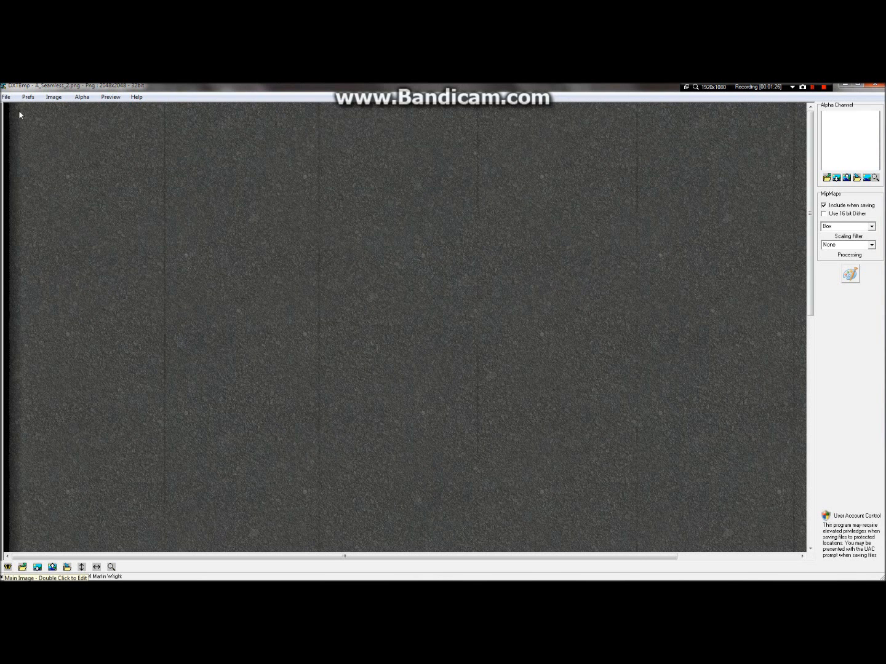
Switch to GIMP and open A_Markings.xcf from the Taxi Textures folder to view its transparent marking layers
{"action": "mouse_move", "coordinate": [653, 86]}
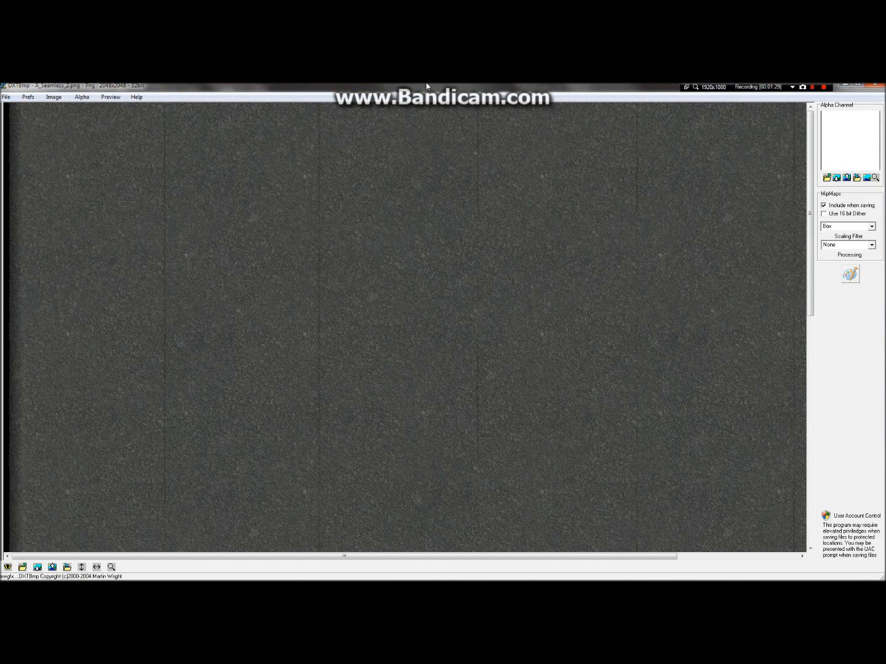
{"action": "left_click", "coordinate": [97, 90]}
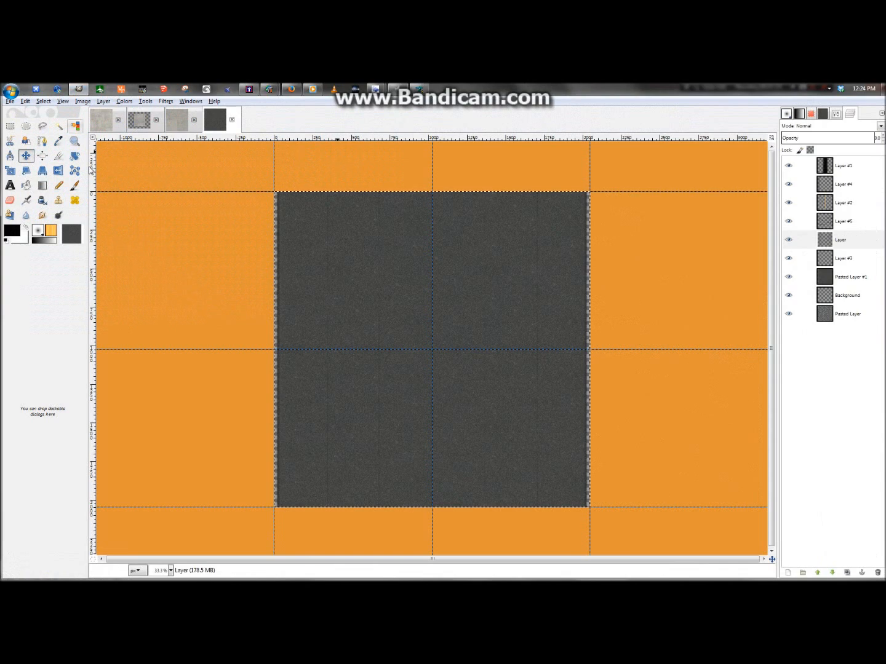
{"action": "left_click", "coordinate": [9, 103]}
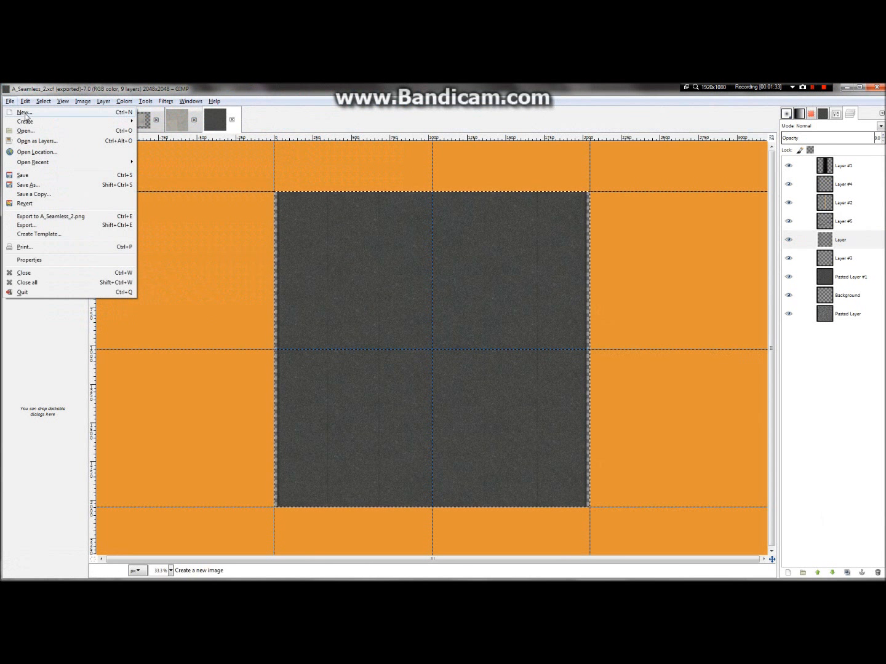
{"action": "left_click", "coordinate": [28, 131]}
{"action": "left_click", "coordinate": [219, 373]}
{"action": "scroll", "coordinate": [219, 373], "scroll_direction": "down", "scroll_amount": 1}
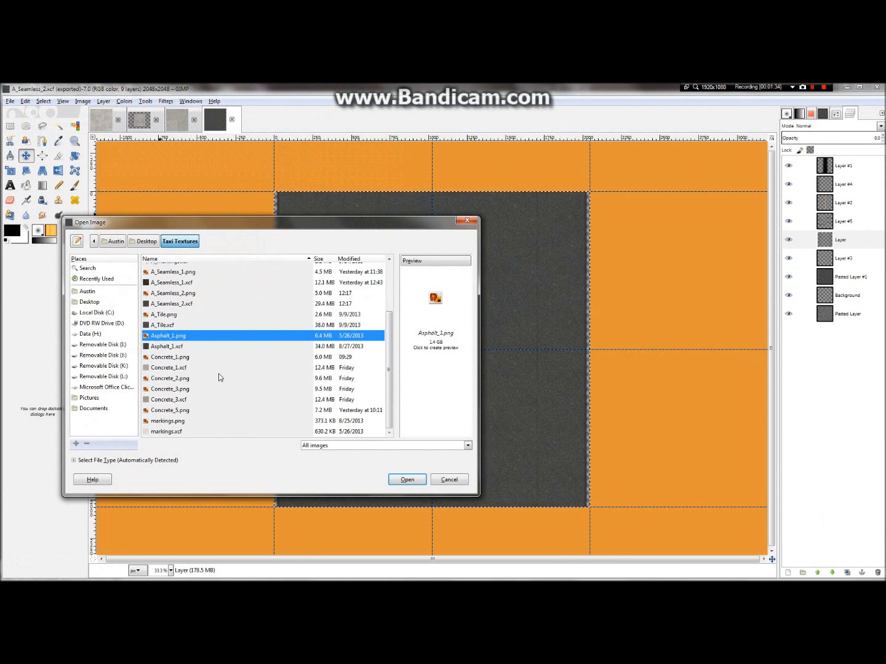
{"action": "scroll", "coordinate": [218, 374], "scroll_direction": "up", "scroll_amount": 2}
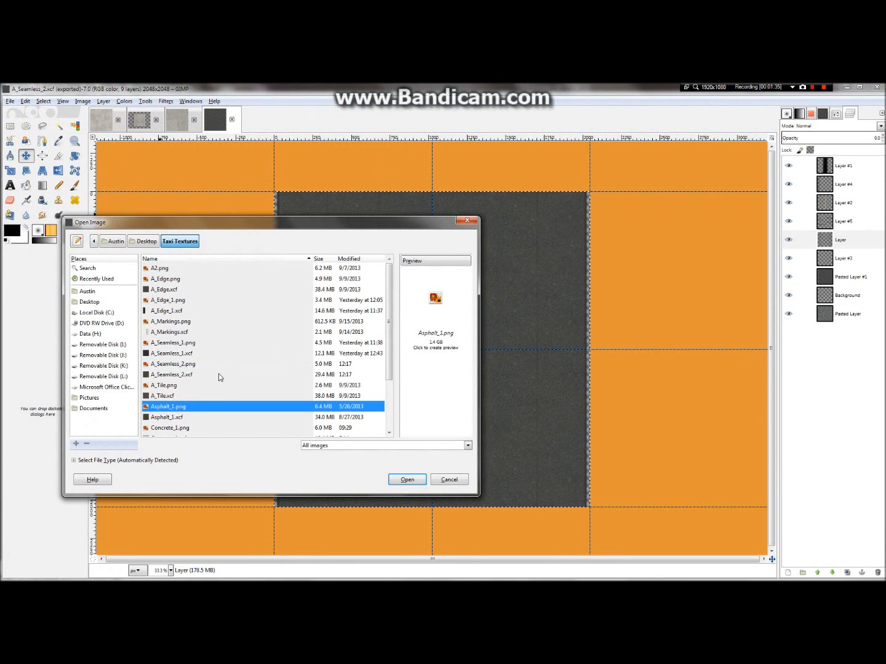
{"action": "left_click", "coordinate": [181, 332]}
{"action": "double_click", "coordinate": [179, 332]}
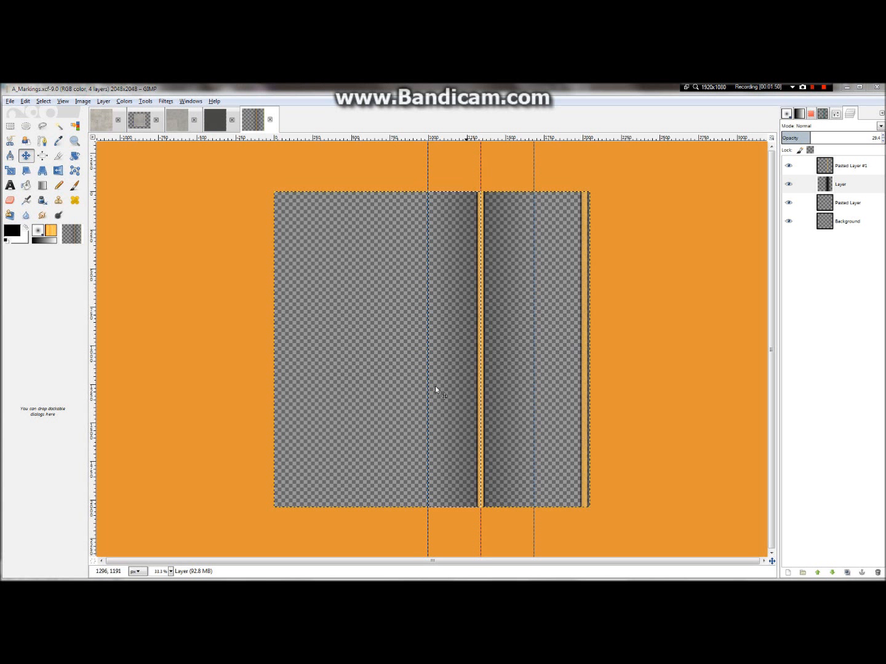
Return to DXTBmp and open the A_Markings PNG texture from the Taxi Textures folder
{"action": "mouse_move", "coordinate": [196, 91]}
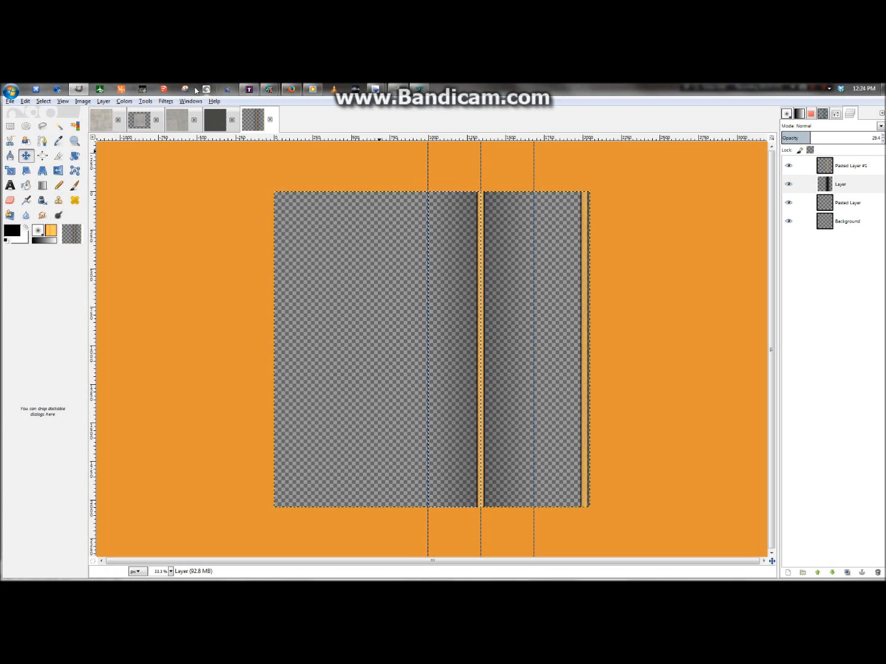
{"action": "left_click", "coordinate": [419, 89]}
{"action": "left_click", "coordinate": [4, 99]}
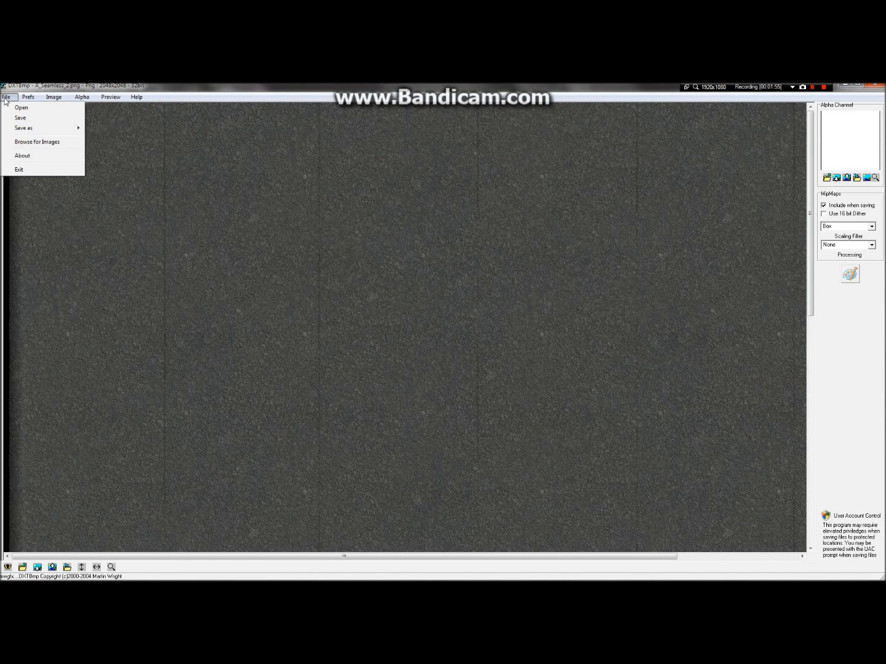
{"action": "left_click", "coordinate": [9, 110]}
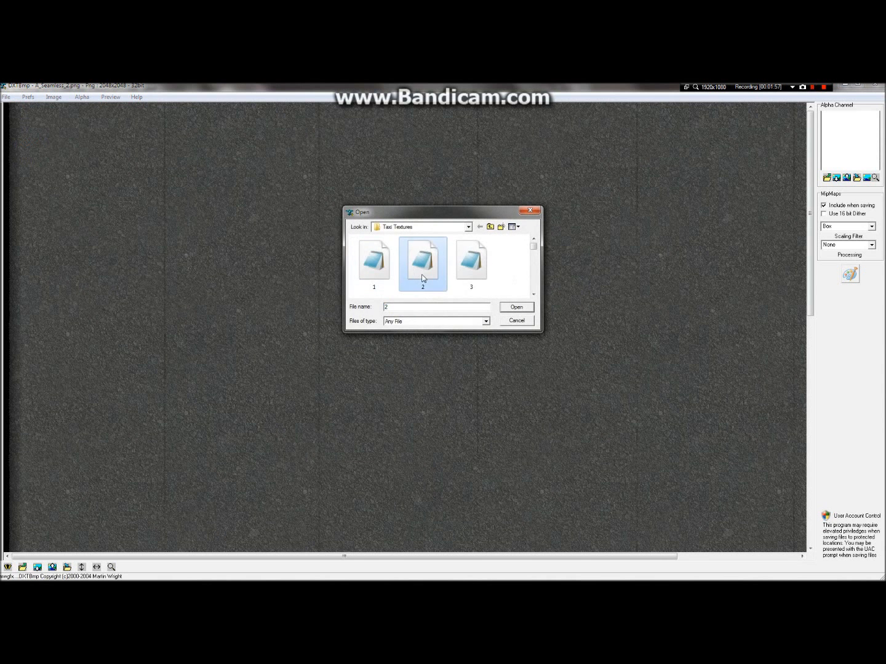
{"action": "scroll", "coordinate": [423, 281], "scroll_direction": "down", "scroll_amount": 1}
{"action": "scroll", "coordinate": [482, 284], "scroll_direction": "down", "scroll_amount": 1}
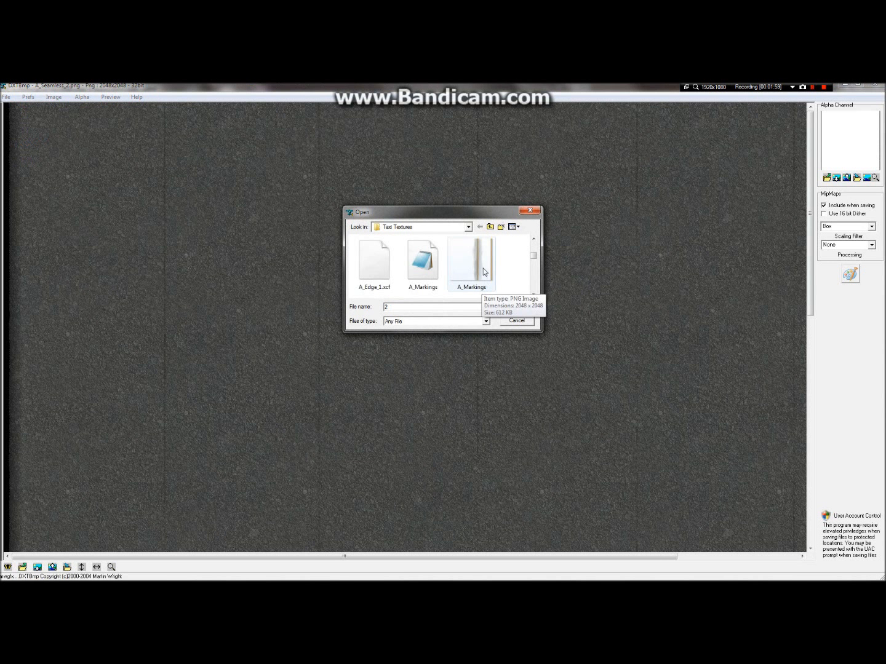
{"action": "double_click", "coordinate": [483, 272]}
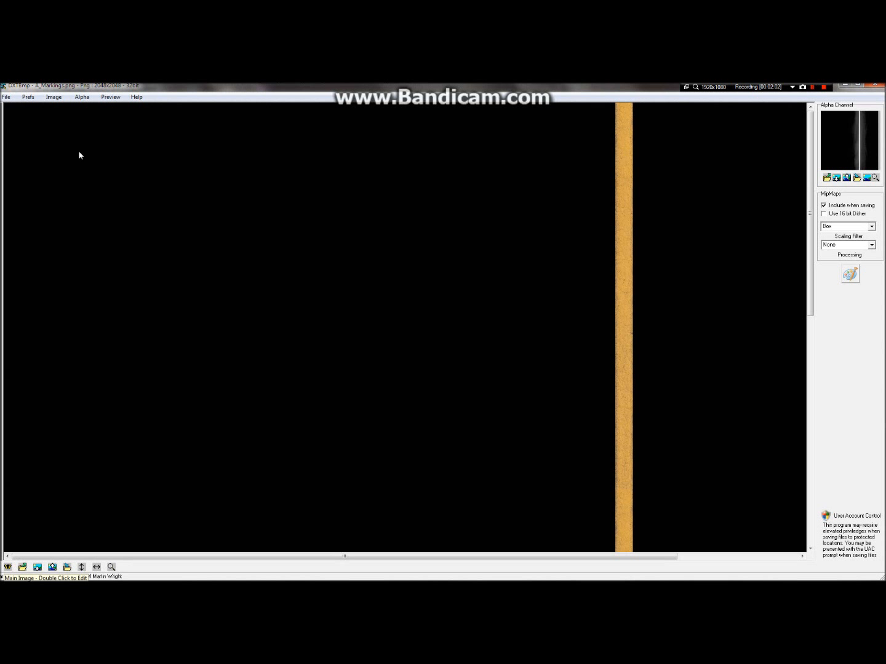
Apply Flip Image to the markings texture and export it to Taxi Textures as A_Markings in DDS DXT5 format, replacing the existing file
{"action": "left_click", "coordinate": [52, 97]}
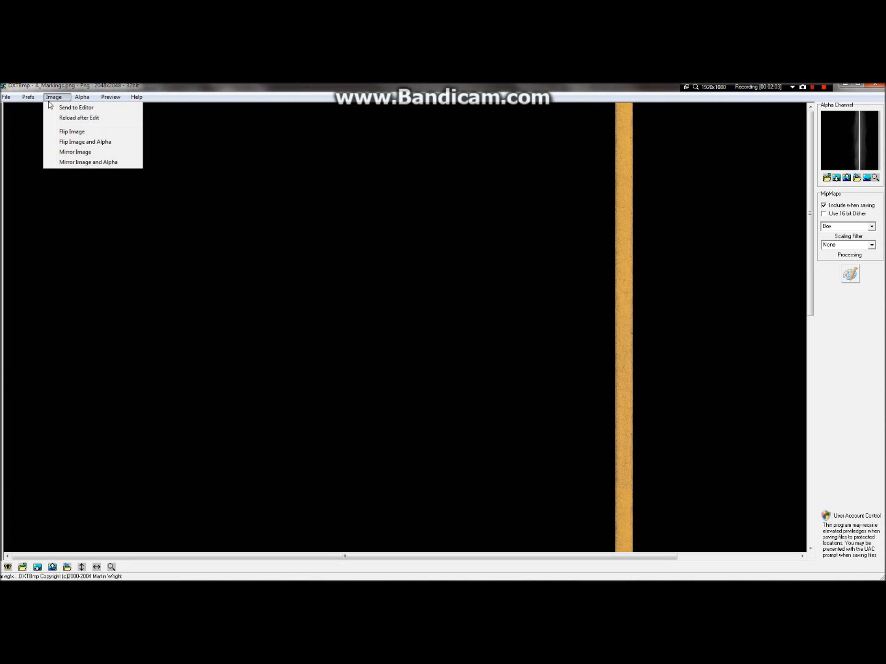
{"action": "left_click", "coordinate": [65, 132]}
{"action": "left_click", "coordinate": [8, 97]}
{"action": "mouse_move", "coordinate": [51, 134]}
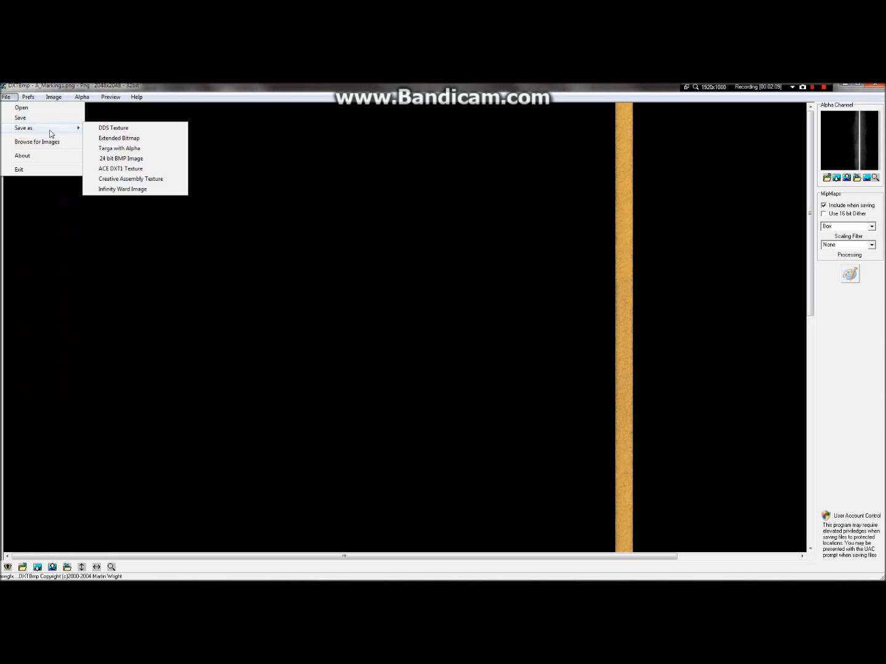
{"action": "left_click", "coordinate": [131, 128]}
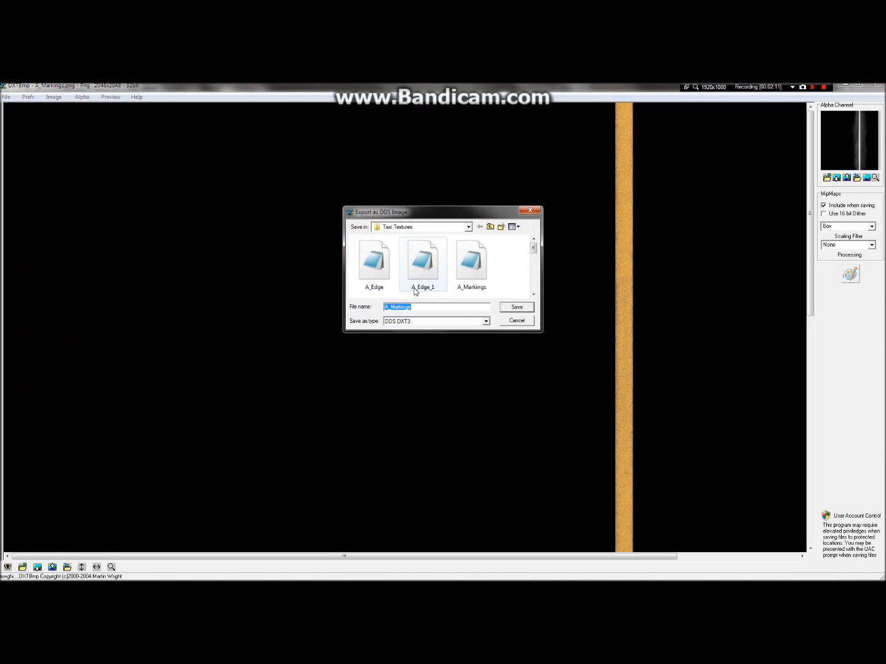
{"action": "left_click", "coordinate": [429, 322]}
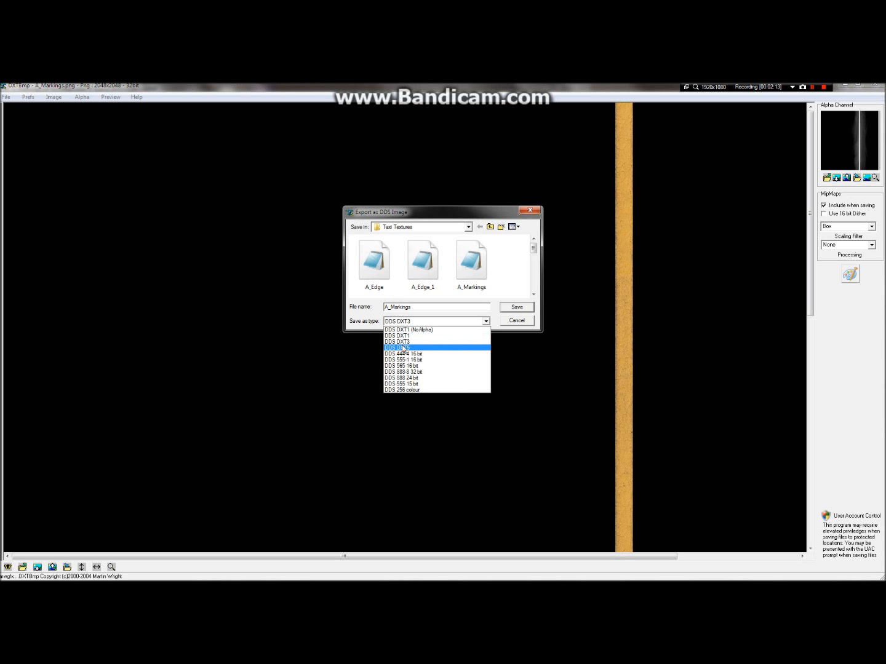
{"action": "left_click", "coordinate": [421, 348]}
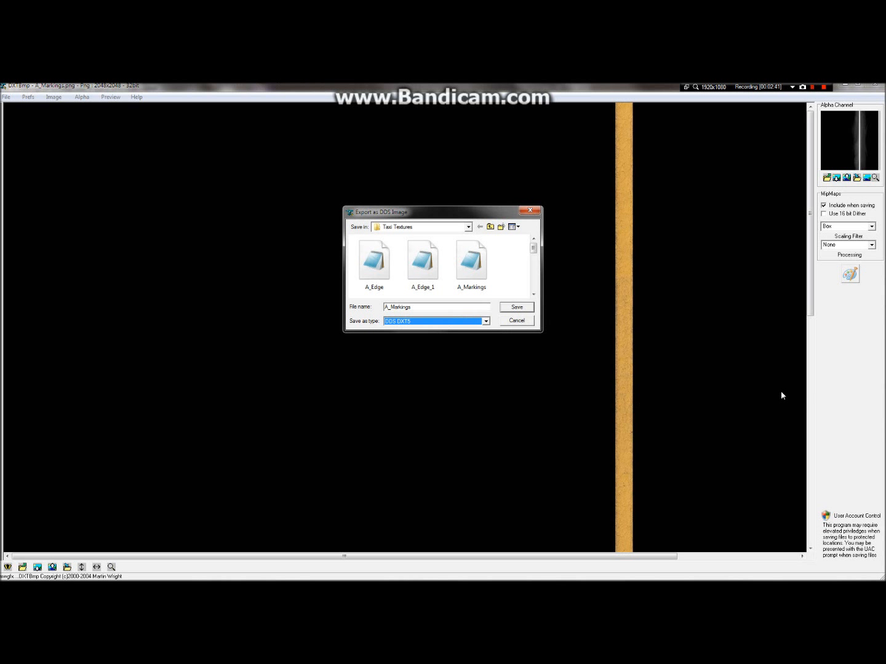
{"action": "left_click", "coordinate": [518, 307]}
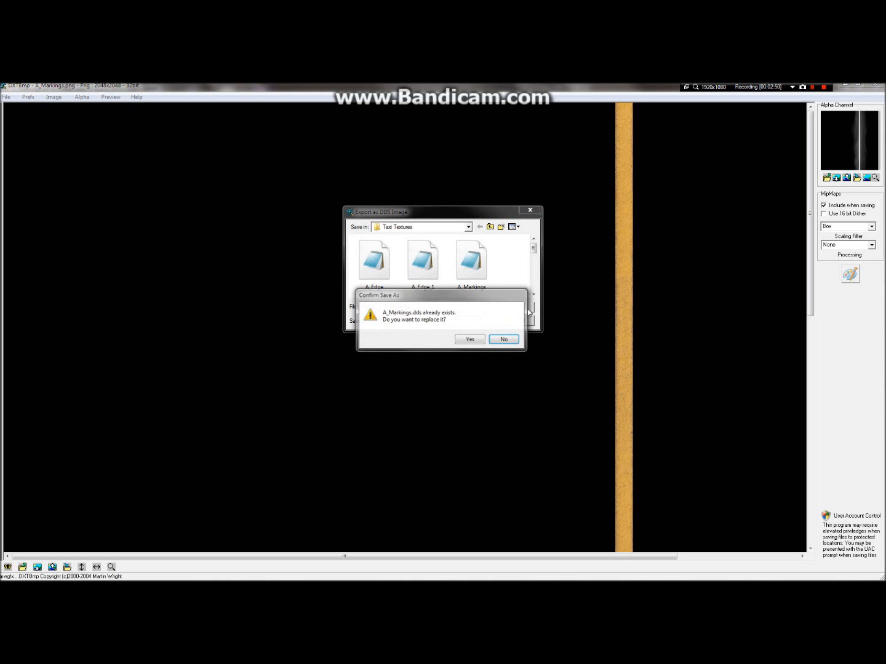
{"action": "left_click", "coordinate": [468, 341]}
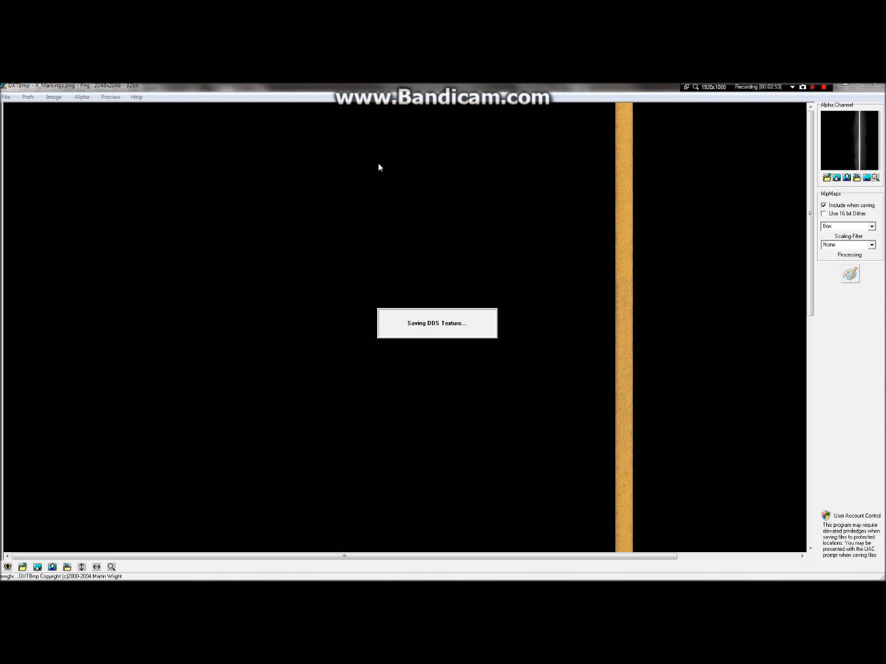
Switch to the desktop and open the Taxi Textures folder
{"action": "mouse_move", "coordinate": [372, 85]}
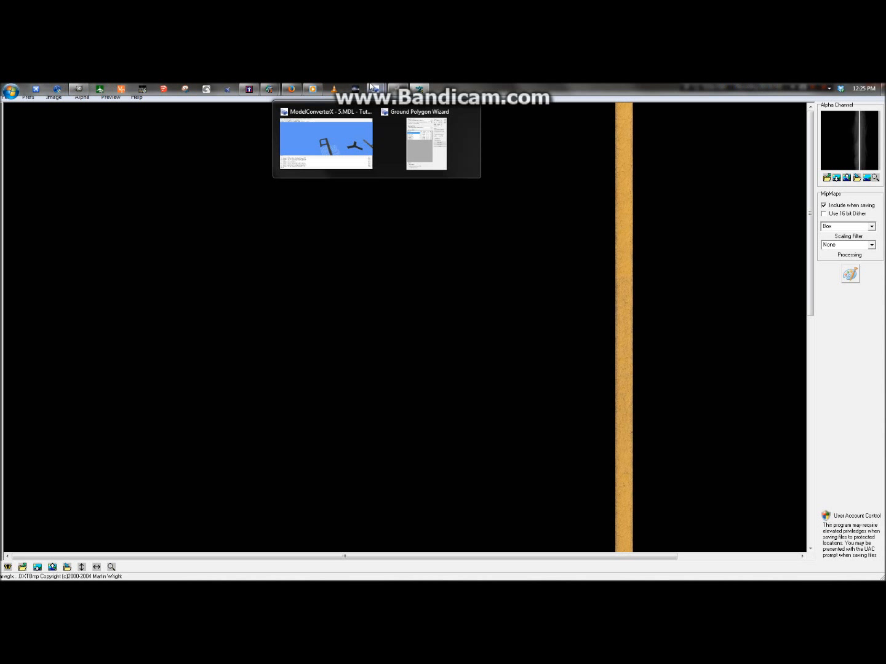
{"action": "left_click", "coordinate": [883, 90]}
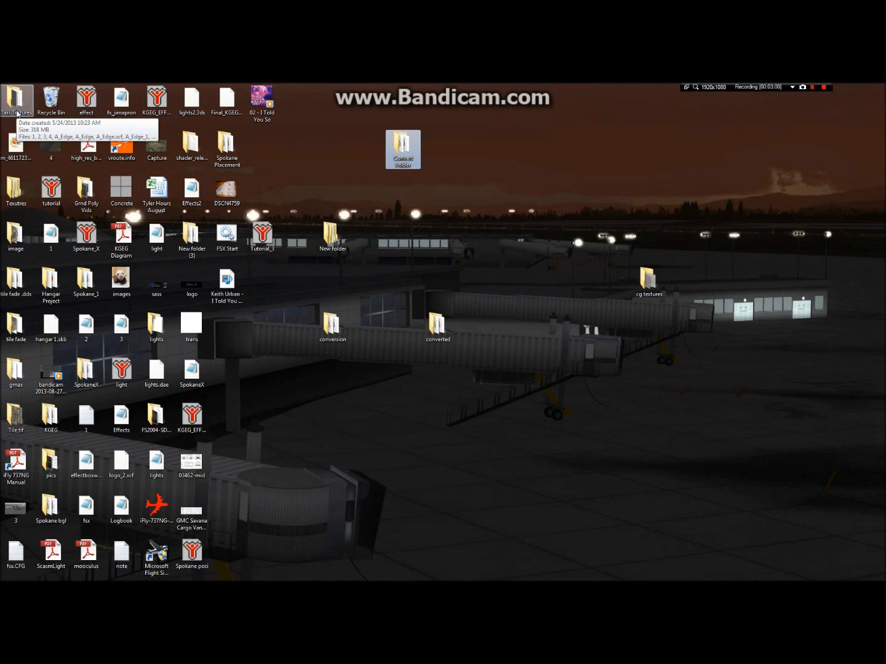
{"action": "double_click", "coordinate": [12, 97]}
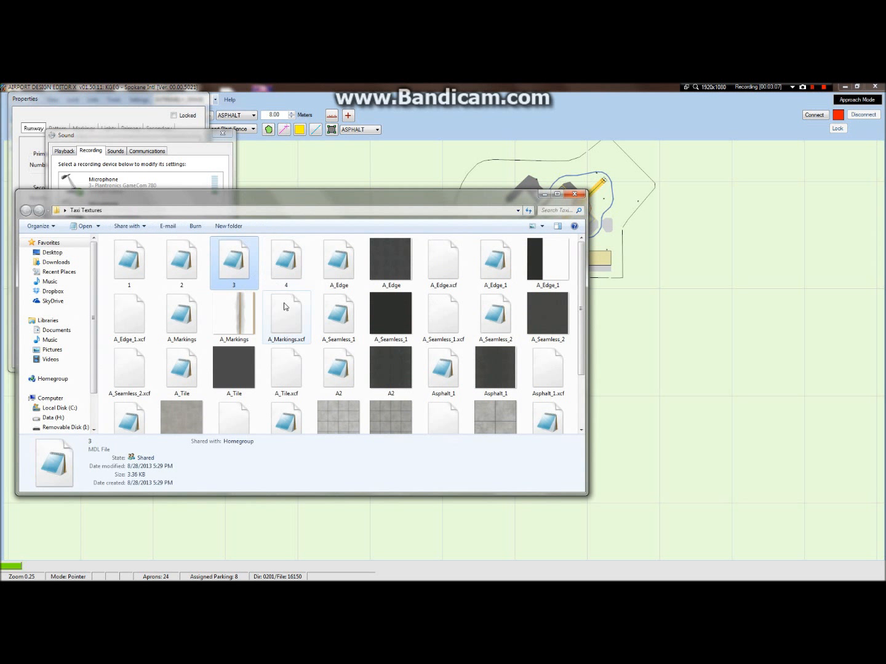
Select the DDS versions of A_Seamless_2 and A_Markings in the Taxi Textures folder and copy them
{"action": "left_click", "coordinate": [182, 369]}
{"action": "scroll", "coordinate": [344, 394], "scroll_direction": "down", "scroll_amount": 1}
{"action": "scroll", "coordinate": [346, 397], "scroll_direction": "up", "scroll_amount": 2}
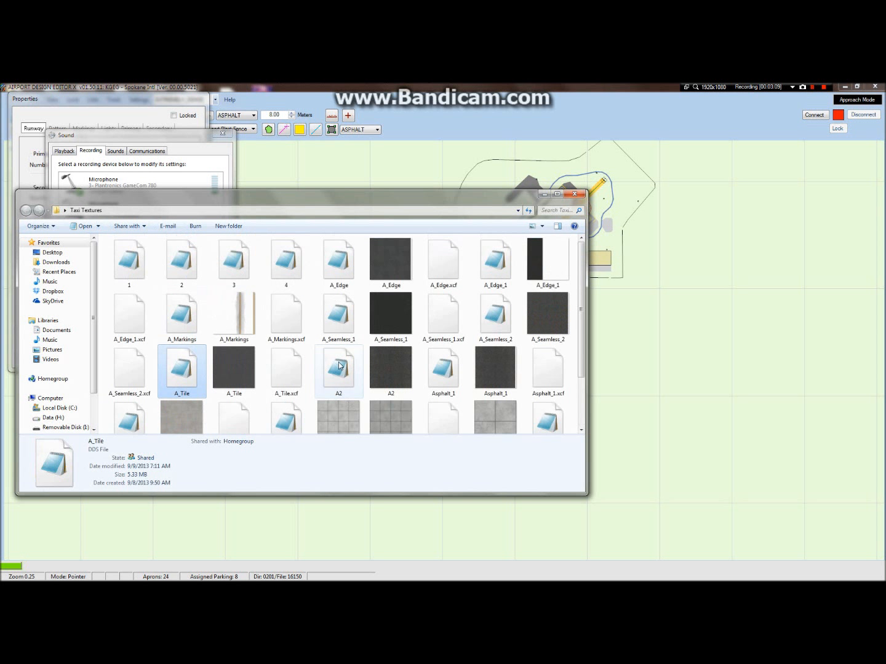
{"action": "left_click", "coordinate": [341, 334]}
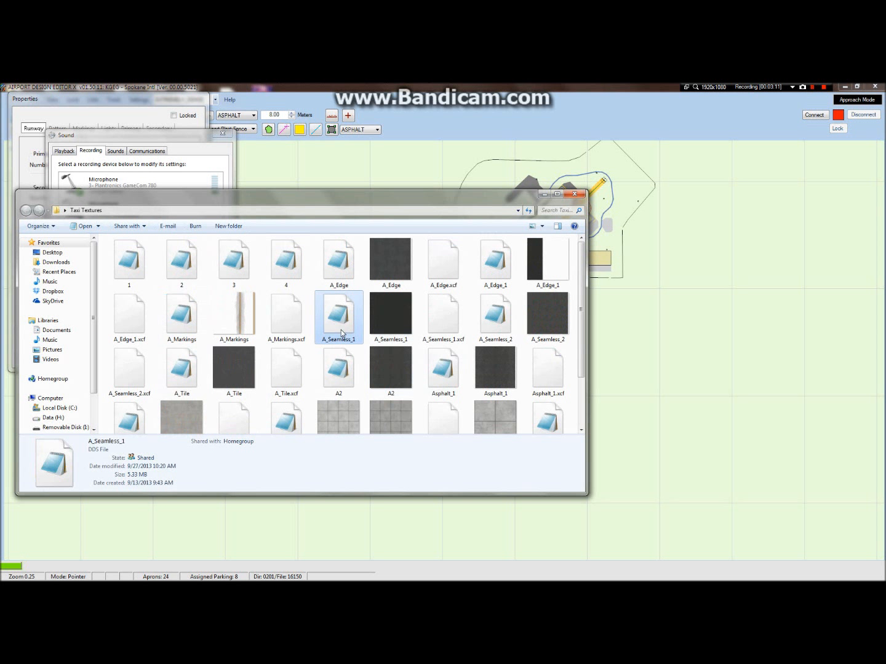
{"action": "left_click", "coordinate": [484, 330]}
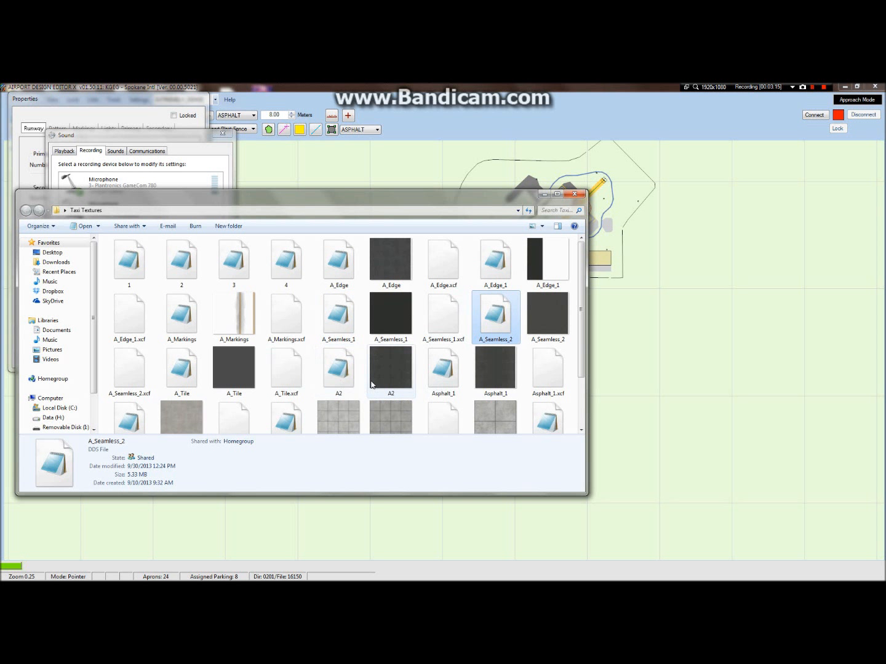
{"action": "scroll", "coordinate": [372, 385], "scroll_direction": "down", "scroll_amount": 3}
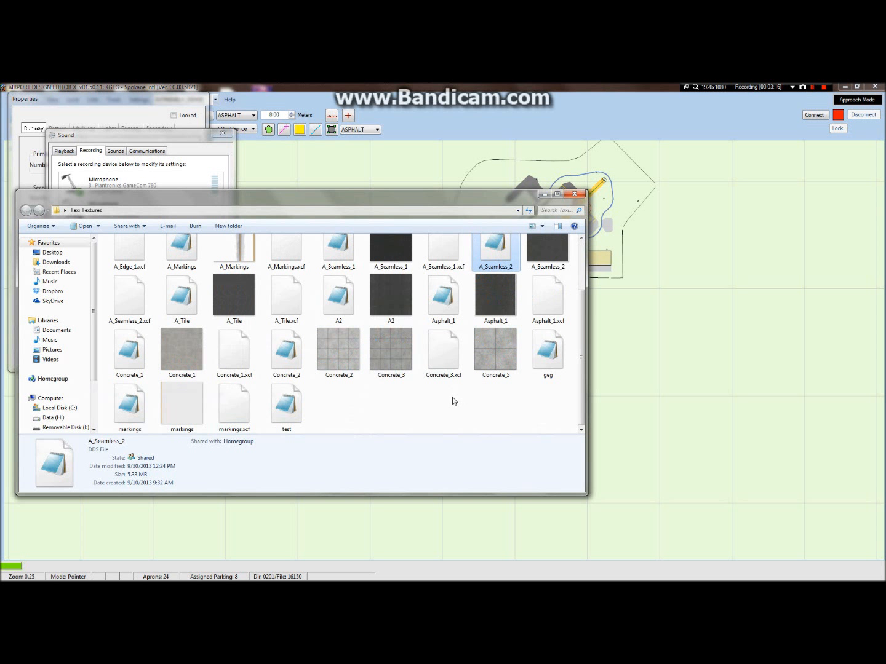
{"action": "scroll", "coordinate": [455, 400], "scroll_direction": "up", "scroll_amount": 3}
{"action": "left_click", "coordinate": [196, 317], "text": "ctrl"}
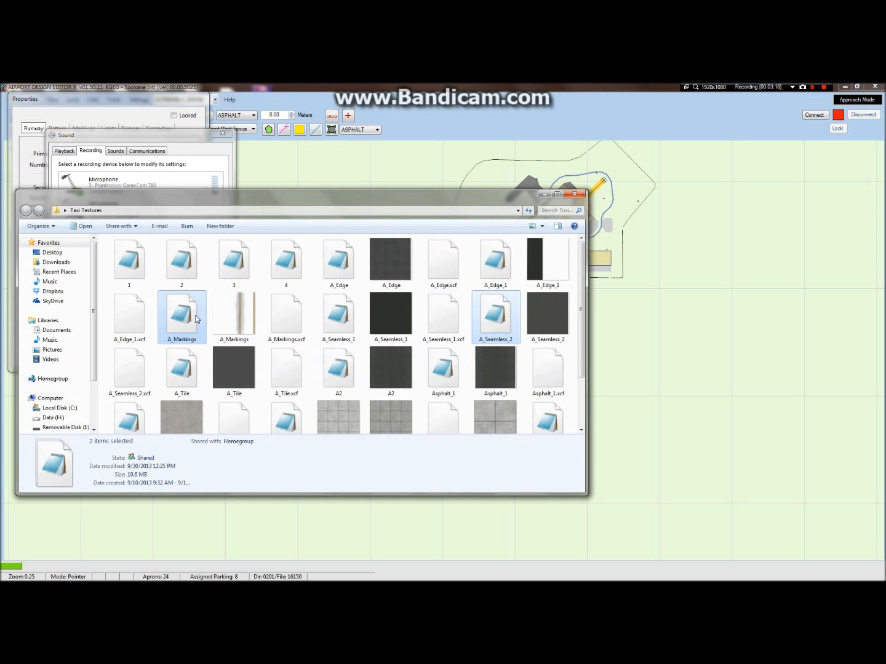
{"action": "right_click", "coordinate": [197, 318]}
{"action": "left_click", "coordinate": [236, 437]}
Open the Convert Folder from the desktop and paste both copied DDS textures there, replacing the files with the same names
{"action": "mouse_move", "coordinate": [354, 87]}
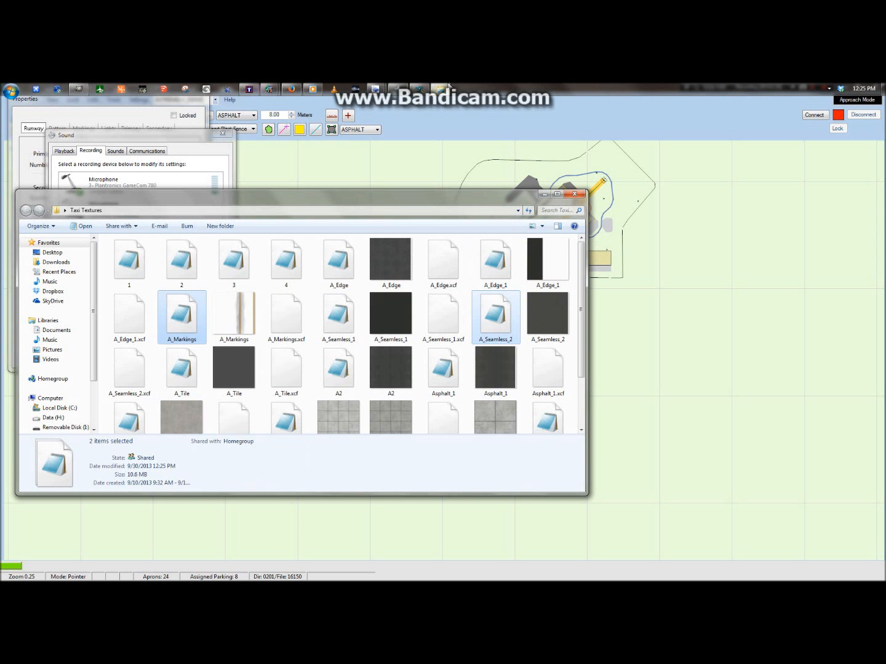
{"action": "left_click", "coordinate": [882, 89]}
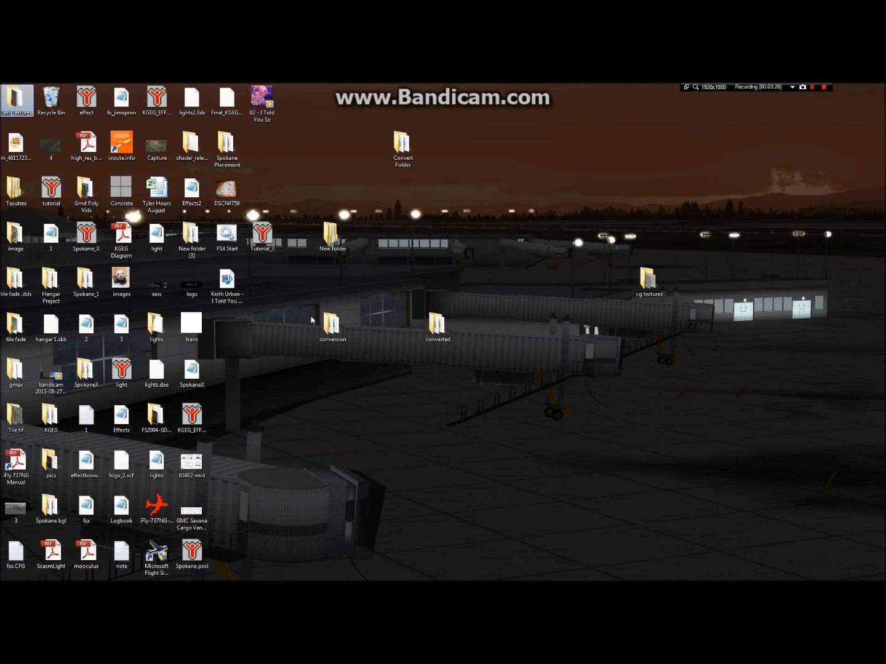
{"action": "double_click", "coordinate": [403, 147]}
{"action": "right_click", "coordinate": [212, 423]}
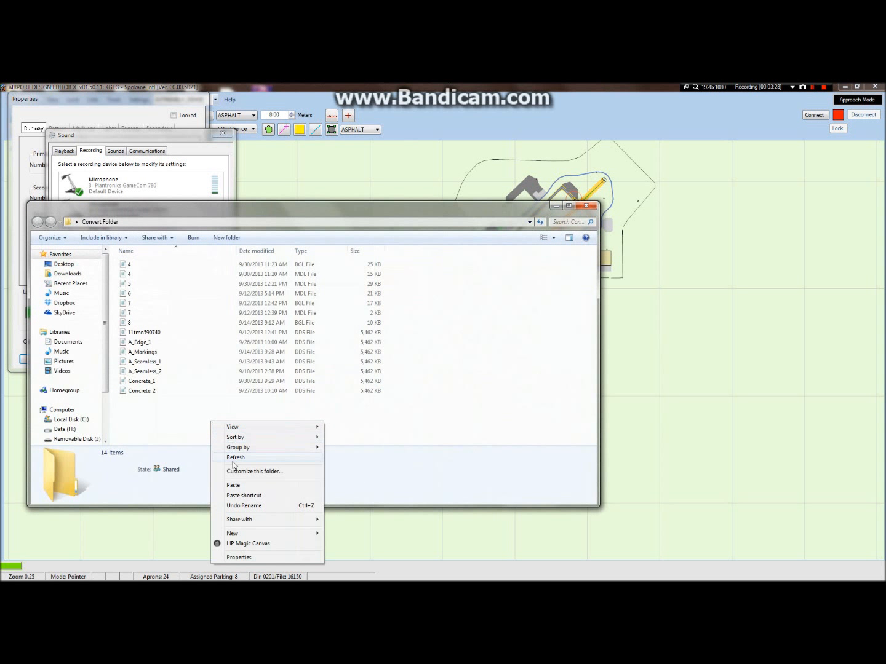
{"action": "left_click", "coordinate": [234, 485]}
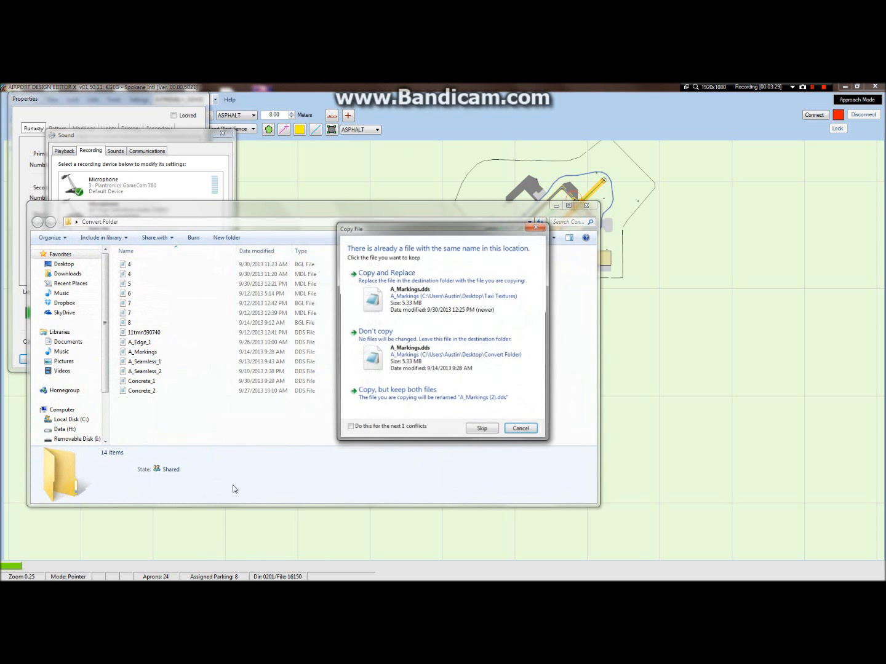
{"action": "left_click", "coordinate": [398, 298]}
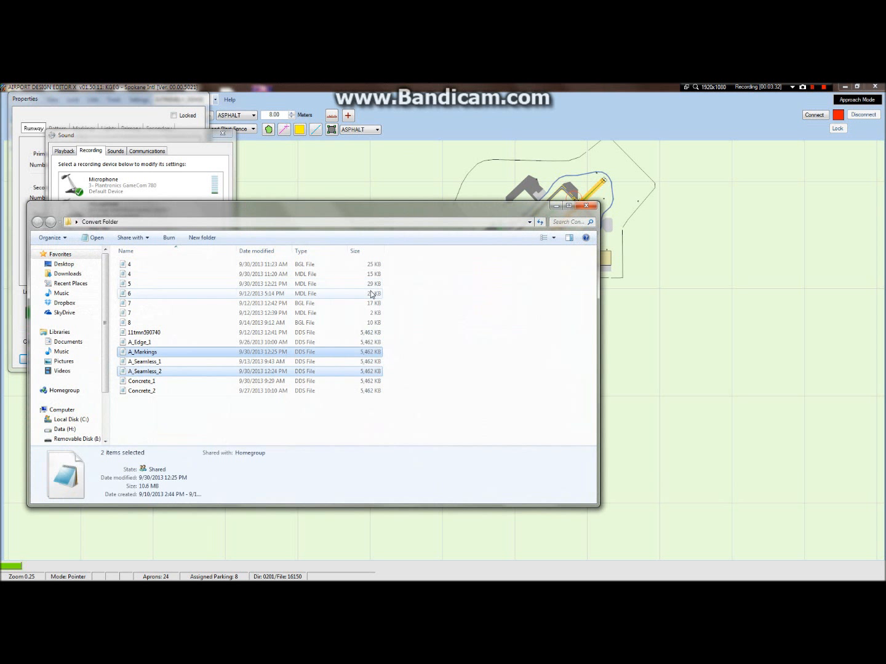
{"action": "left_click", "coordinate": [174, 417]}
Switch to ModelConverterX and reload 5.MDL from the Convert Folder as the Ground Polygon Wizard's file to convert
{"action": "mouse_move", "coordinate": [374, 87]}
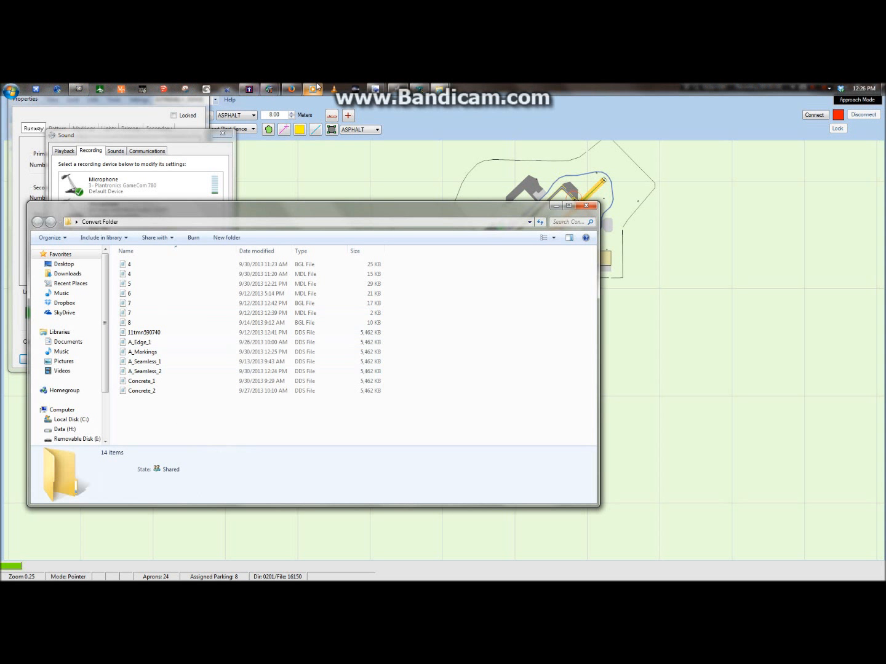
{"action": "left_click", "coordinate": [326, 145]}
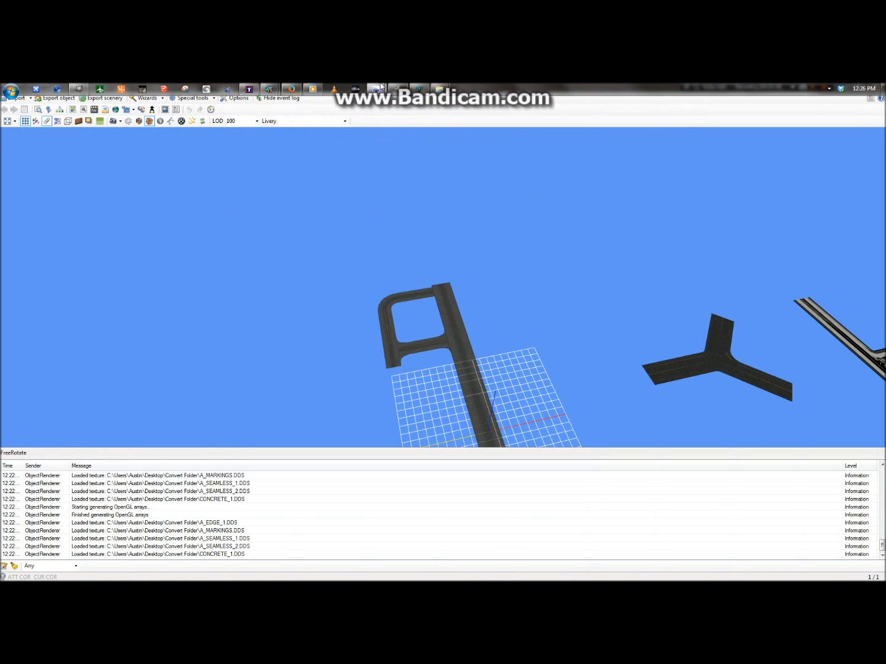
{"action": "left_click", "coordinate": [402, 113]}
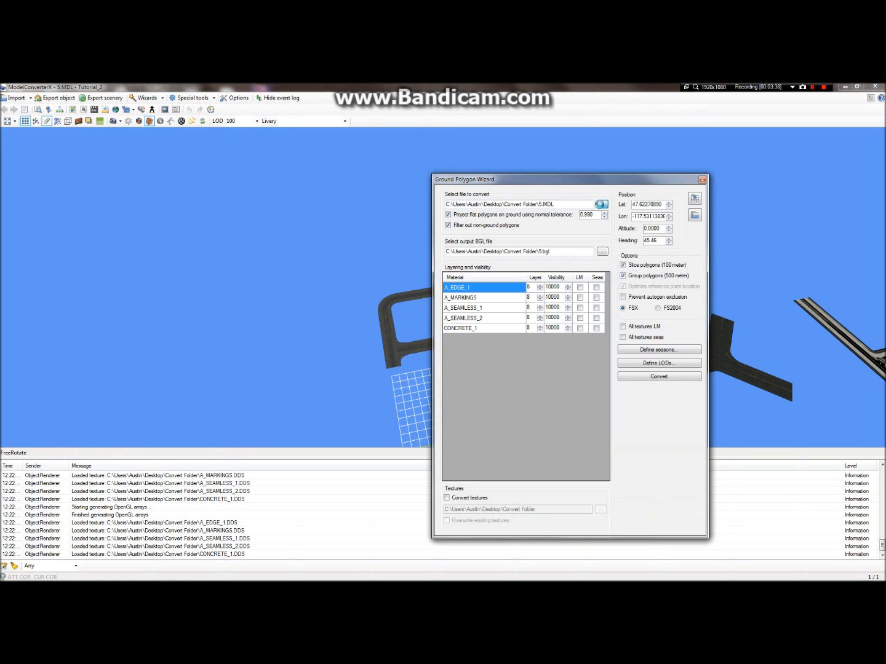
{"action": "left_click", "coordinate": [601, 205]}
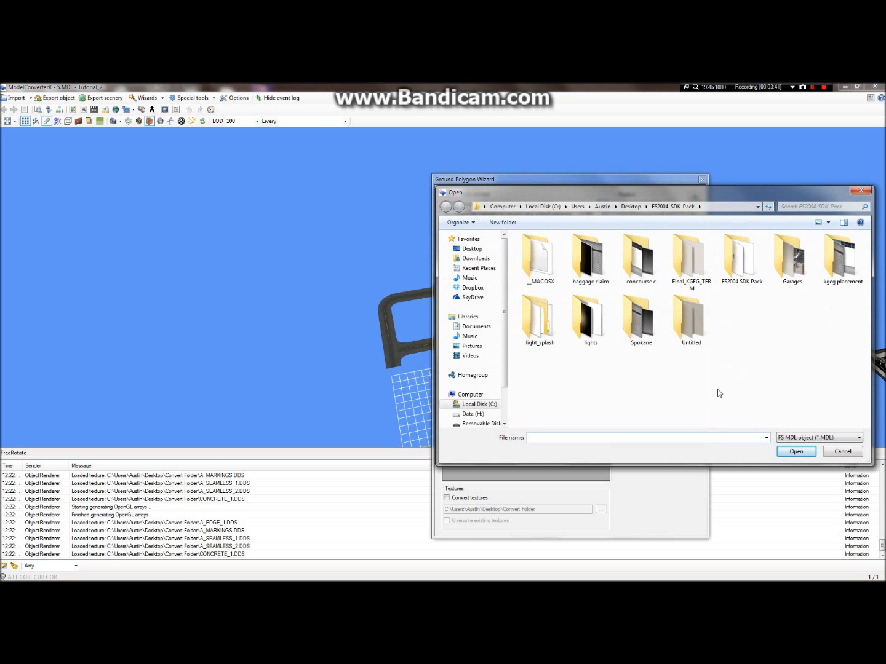
{"action": "left_click", "coordinate": [471, 249]}
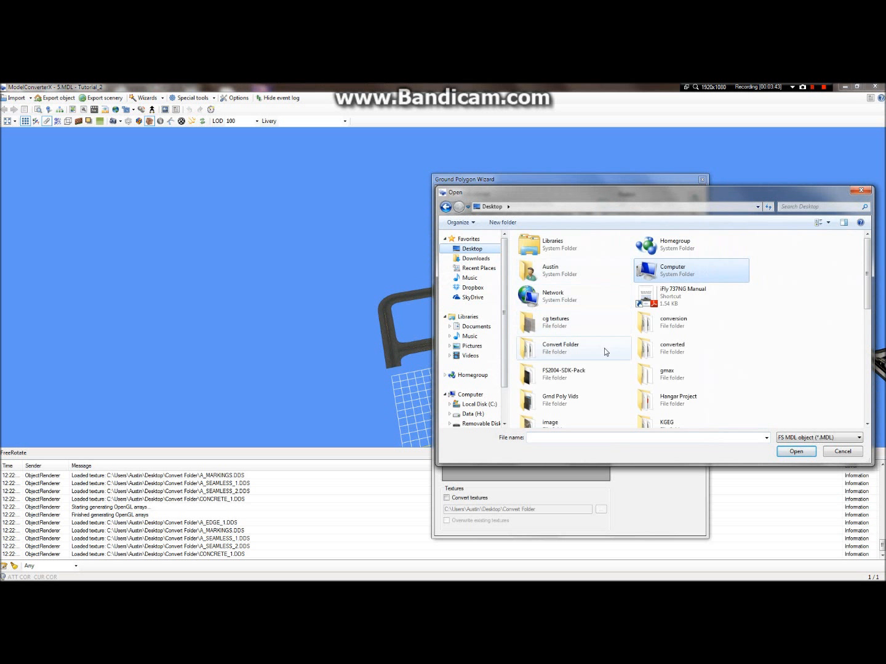
{"action": "double_click", "coordinate": [595, 351]}
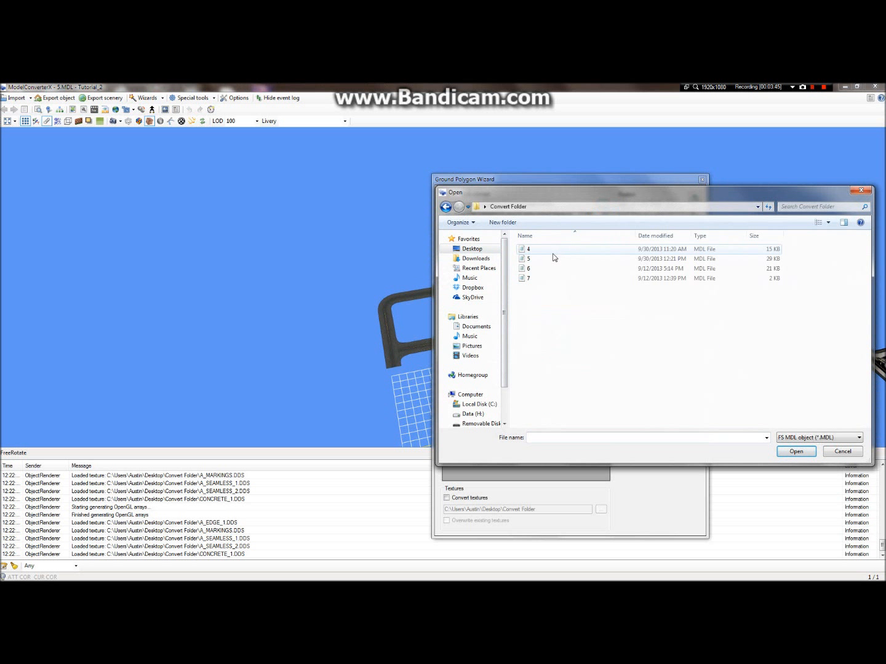
{"action": "double_click", "coordinate": [551, 261]}
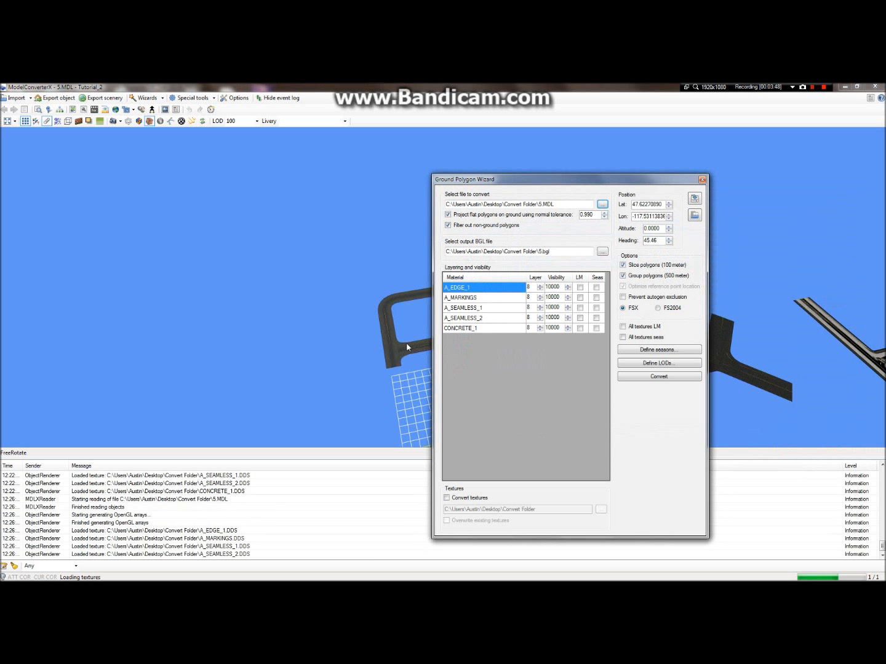
Examine the asphalt and yellow line markings on the Y-shaped taxiway junction and its branches up close
{"action": "left_click_drag", "start_coordinate": [346, 295], "coordinate": [425, 302]}
{"action": "scroll", "coordinate": [455, 269], "scroll_direction": "up", "scroll_amount": 6}
{"action": "scroll", "coordinate": [468, 270], "scroll_direction": "up", "scroll_amount": 8}
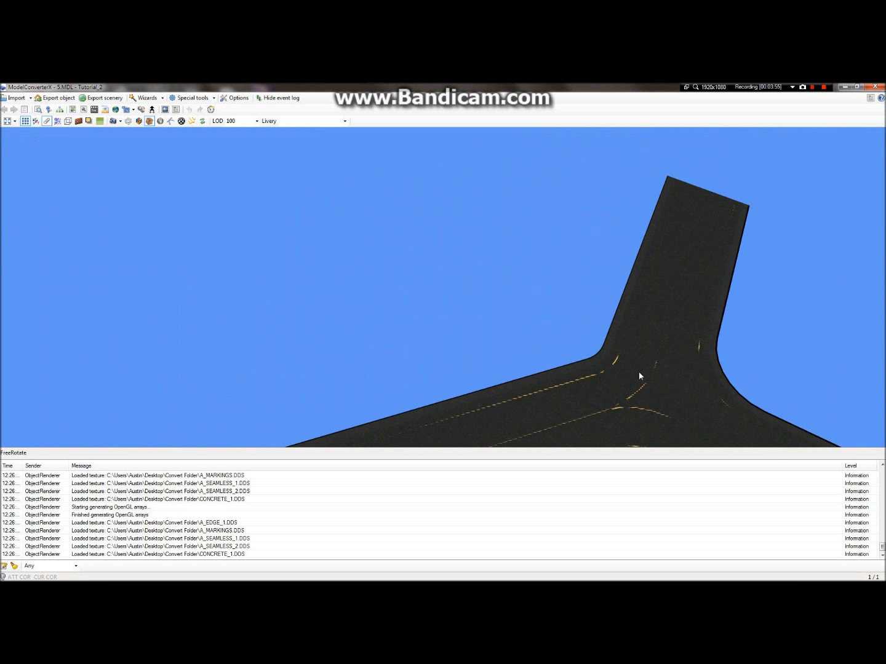
{"action": "scroll", "coordinate": [637, 371], "scroll_direction": "up", "scroll_amount": 6}
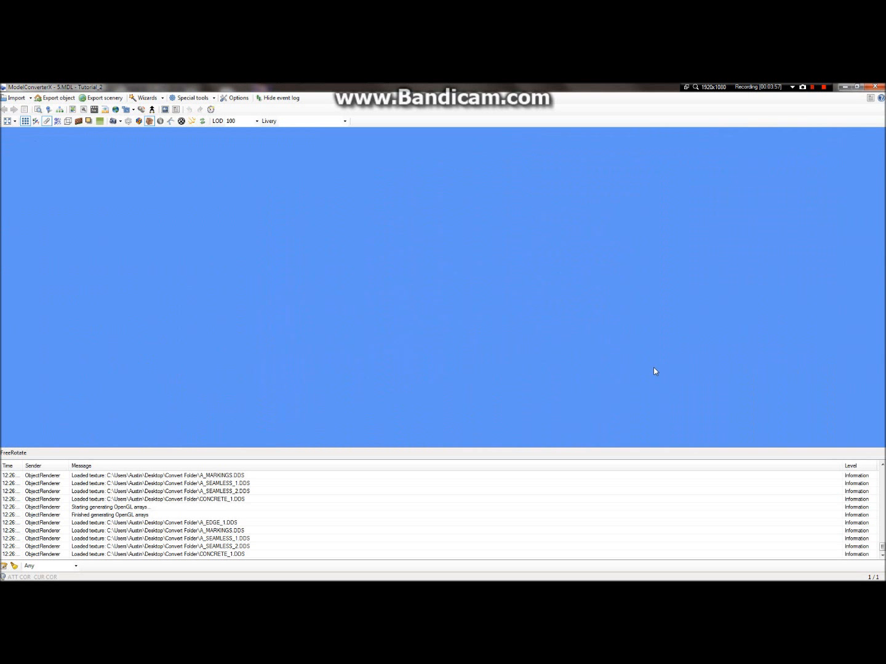
{"action": "scroll", "coordinate": [655, 370], "scroll_direction": "down", "scroll_amount": 8}
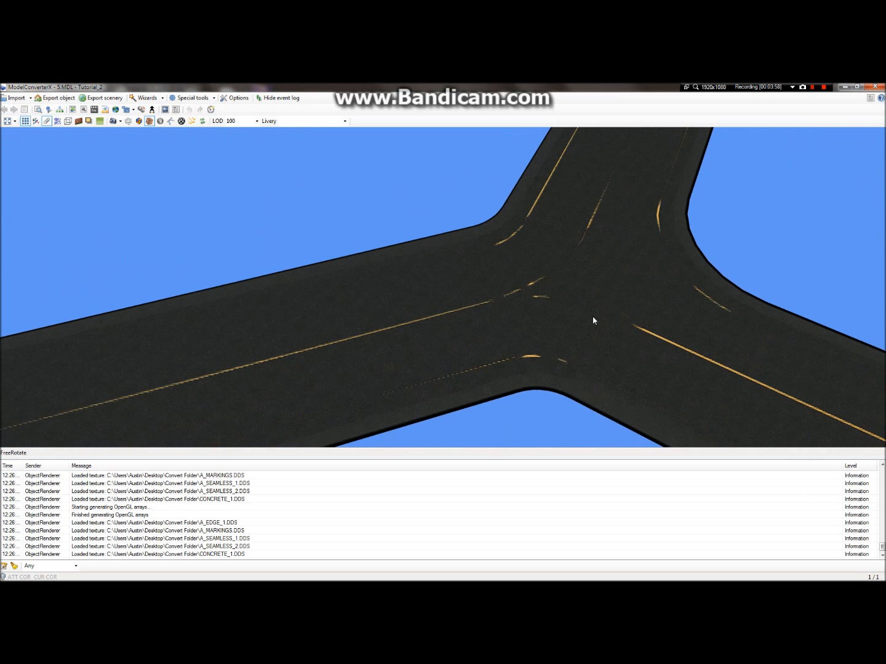
{"action": "middle_click_drag", "start_coordinate": [591, 316], "coordinate": [403, 281]}
{"action": "scroll", "coordinate": [404, 285], "scroll_direction": "down", "scroll_amount": 2}
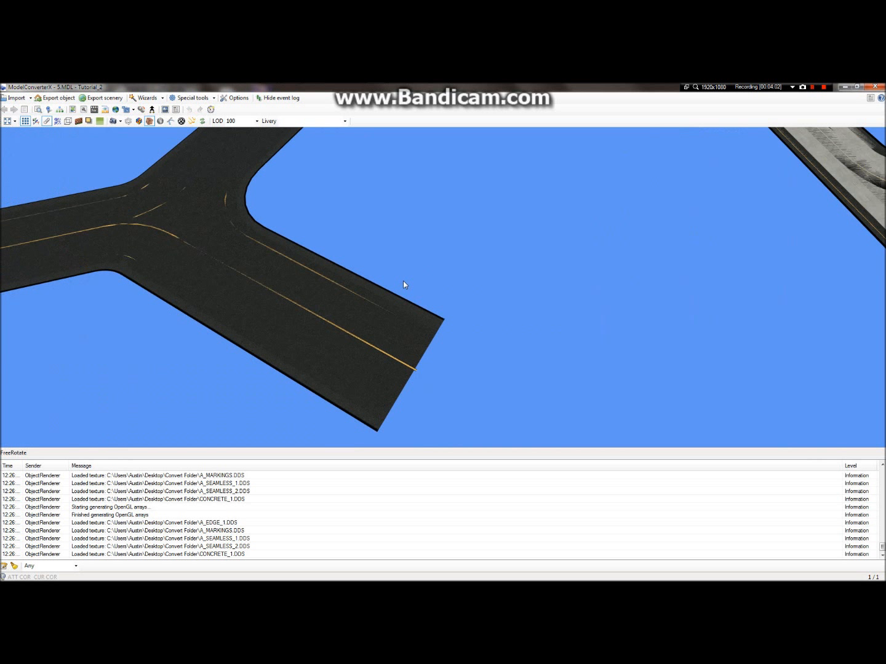
{"action": "scroll", "coordinate": [342, 386], "scroll_direction": "up", "scroll_amount": 2}
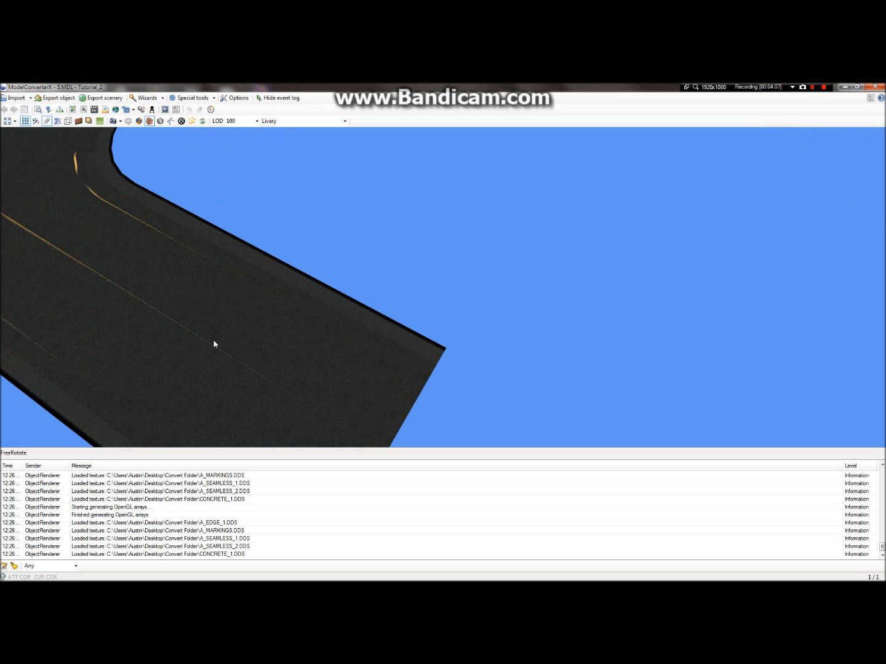
{"action": "scroll", "coordinate": [80, 428], "scroll_direction": "down", "scroll_amount": 2}
{"action": "scroll", "coordinate": [278, 343], "scroll_direction": "up", "scroll_amount": 2}
{"action": "middle_click_drag", "start_coordinate": [119, 278], "coordinate": [298, 338]}
{"action": "middle_click_drag", "start_coordinate": [470, 354], "coordinate": [462, 329]}
Bring up the Taxi Textures and Convert Folder windows and move the Convert Folder window down so both file lists show
{"action": "mouse_move", "coordinate": [471, 83]}
{"action": "mouse_move", "coordinate": [441, 89]}
{"action": "left_click", "coordinate": [416, 128]}
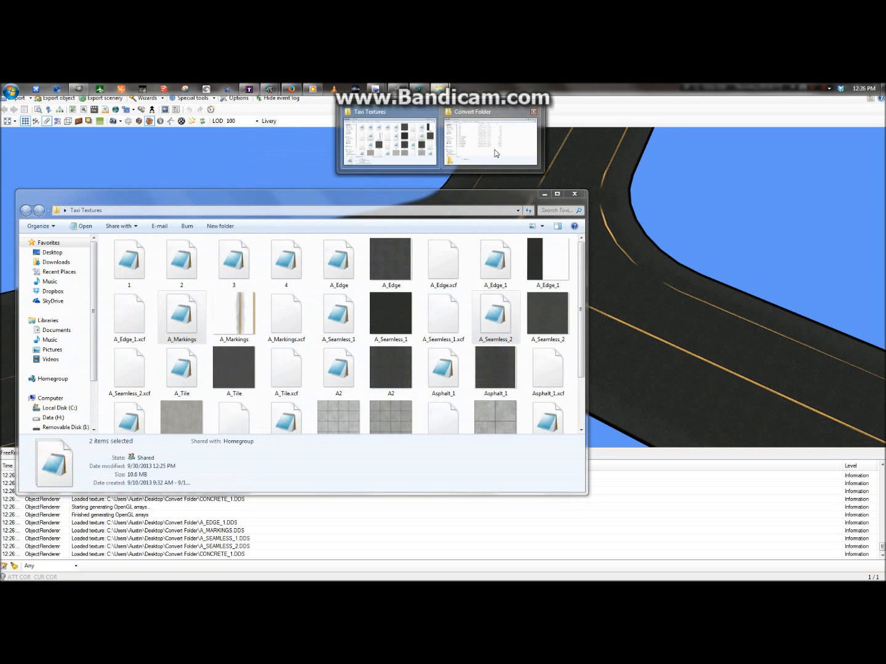
{"action": "left_click", "coordinate": [495, 151]}
{"action": "left_click_drag", "start_coordinate": [437, 226], "coordinate": [430, 423]}
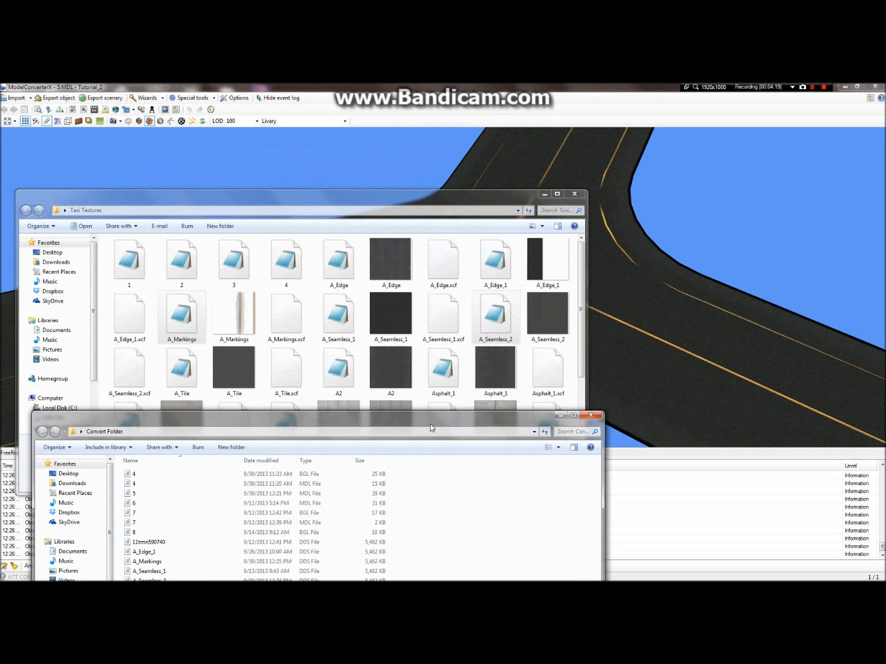
{"action": "mouse_move", "coordinate": [361, 88]}
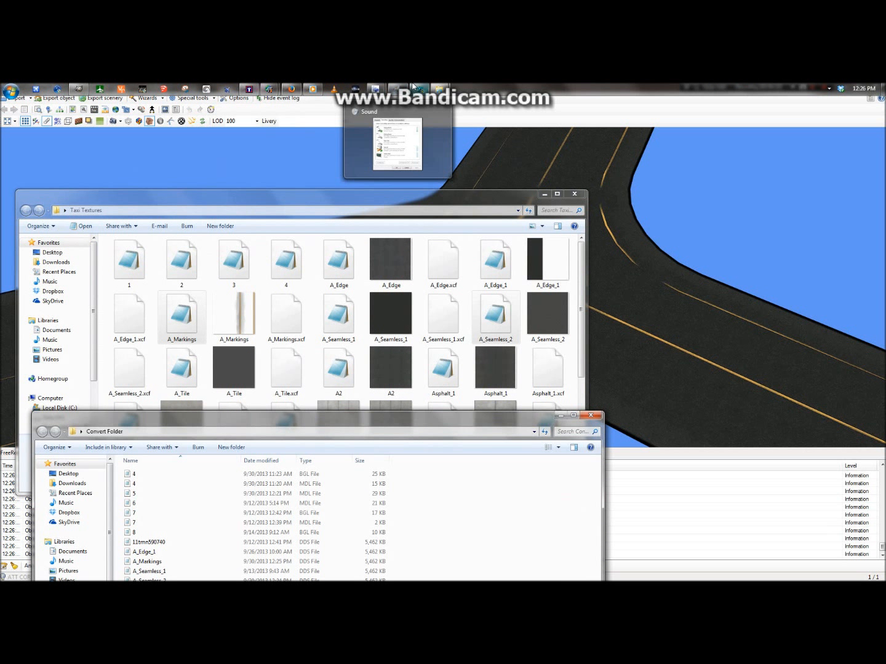
Switch to DXTBmp and open A_Seamless_1.png from the Taxi Textures folder
{"action": "mouse_move", "coordinate": [418, 89]}
{"action": "left_click", "coordinate": [391, 315]}
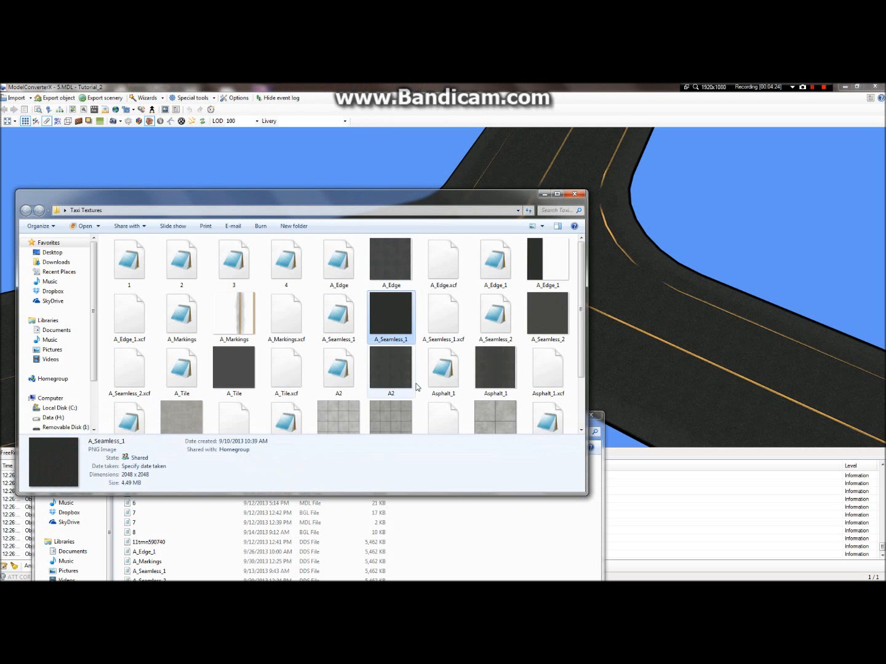
{"action": "left_click", "coordinate": [547, 262]}
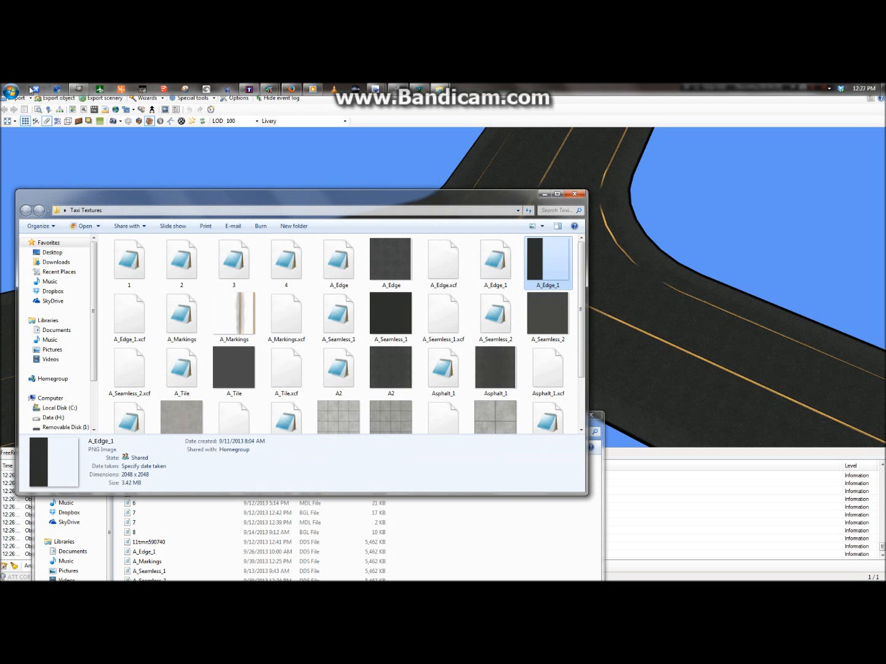
{"action": "left_click", "coordinate": [420, 90]}
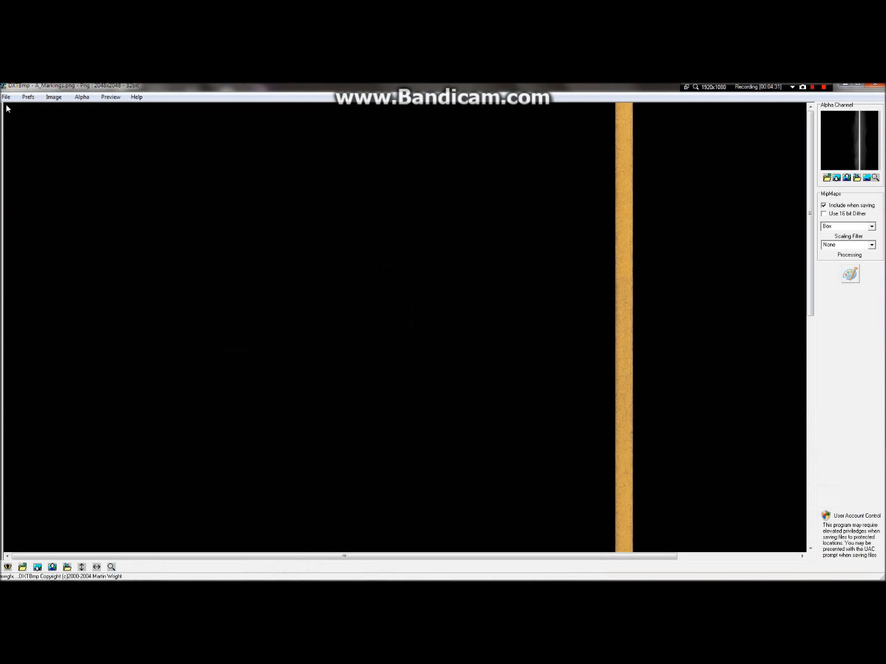
{"action": "left_click", "coordinate": [6, 98]}
{"action": "left_click", "coordinate": [10, 109]}
{"action": "left_click", "coordinate": [409, 279]}
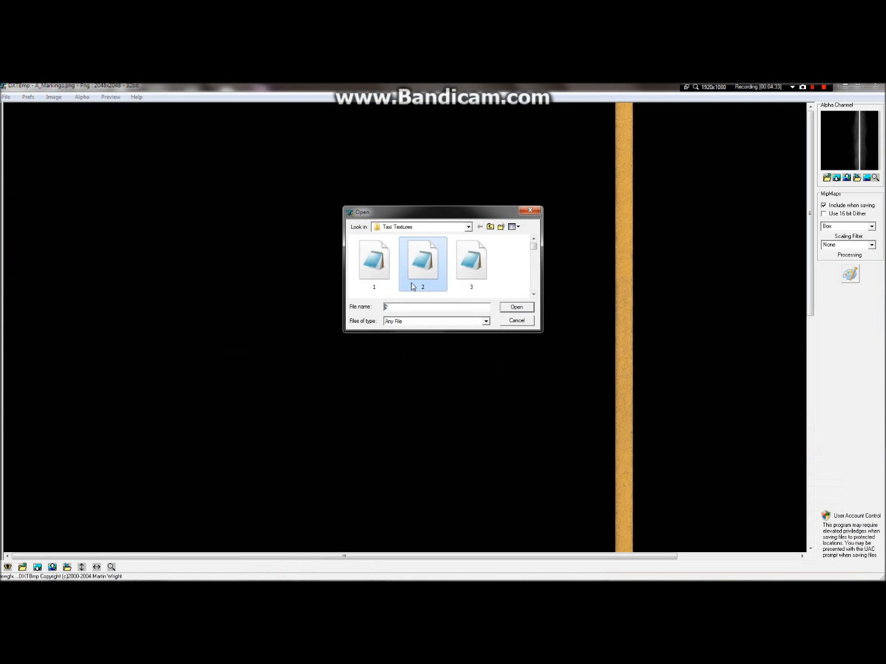
{"action": "scroll", "coordinate": [430, 289], "scroll_direction": "down", "scroll_amount": 2}
{"action": "scroll", "coordinate": [441, 304], "scroll_direction": "up", "scroll_amount": 1}
{"action": "scroll", "coordinate": [489, 278], "scroll_direction": "down", "scroll_amount": 1}
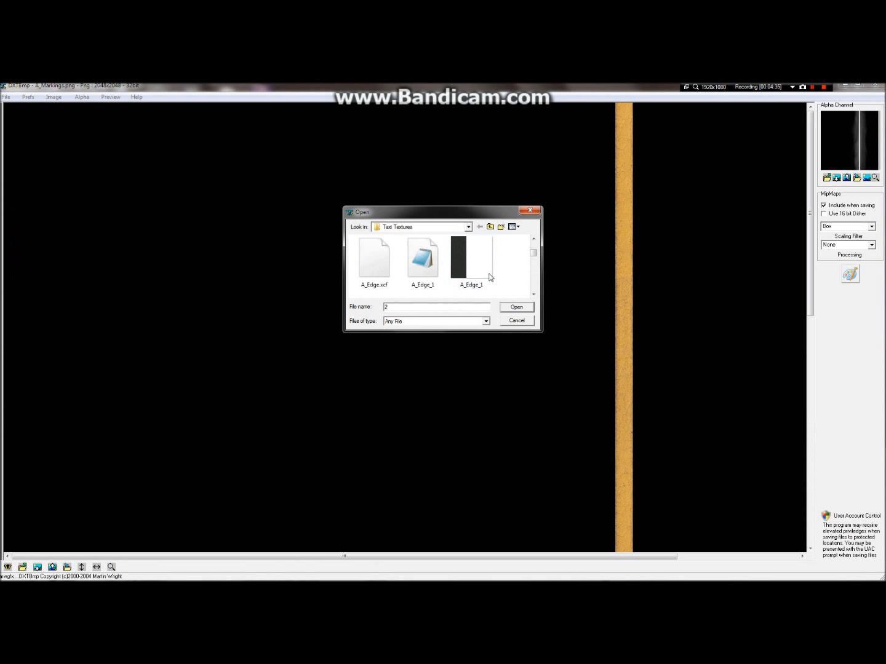
{"action": "scroll", "coordinate": [490, 289], "scroll_direction": "down", "scroll_amount": 2}
{"action": "scroll", "coordinate": [489, 289], "scroll_direction": "up", "scroll_amount": 2}
{"action": "scroll", "coordinate": [495, 298], "scroll_direction": "down", "scroll_amount": 1}
{"action": "scroll", "coordinate": [492, 289], "scroll_direction": "down", "scroll_amount": 1}
{"action": "left_click", "coordinate": [486, 275]}
{"action": "double_click", "coordinate": [486, 275]}
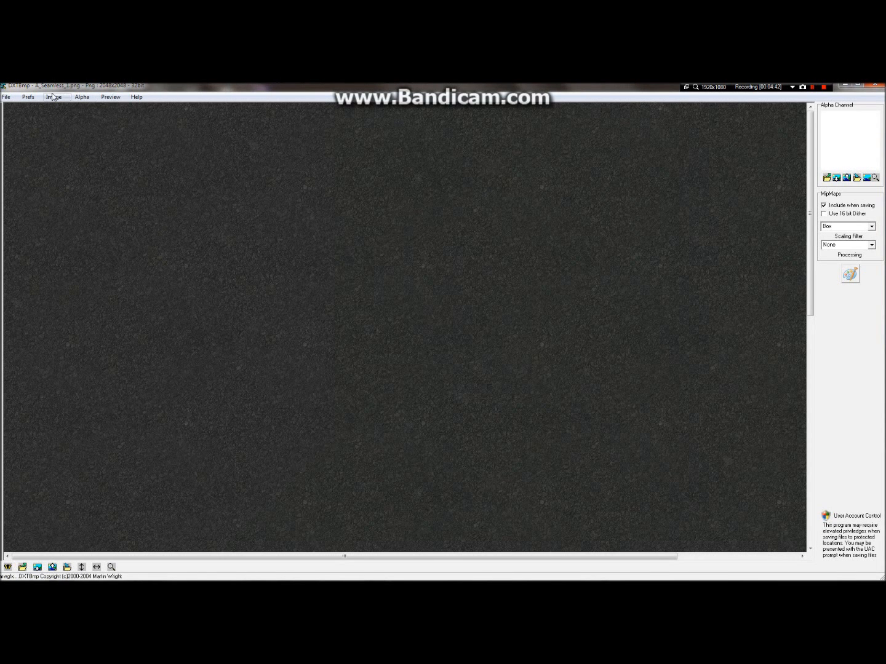
Flip the seamless asphalt image and export it as a DDS DXT3 file named A_Seamless_1, replacing the existing file
{"action": "left_click", "coordinate": [52, 97]}
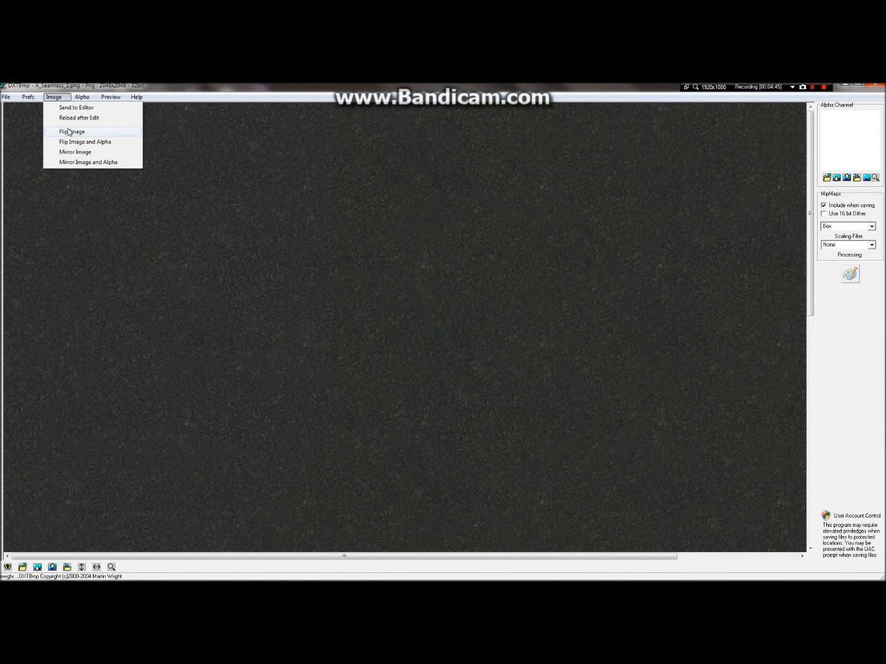
{"action": "left_click", "coordinate": [70, 131]}
{"action": "left_click", "coordinate": [5, 97]}
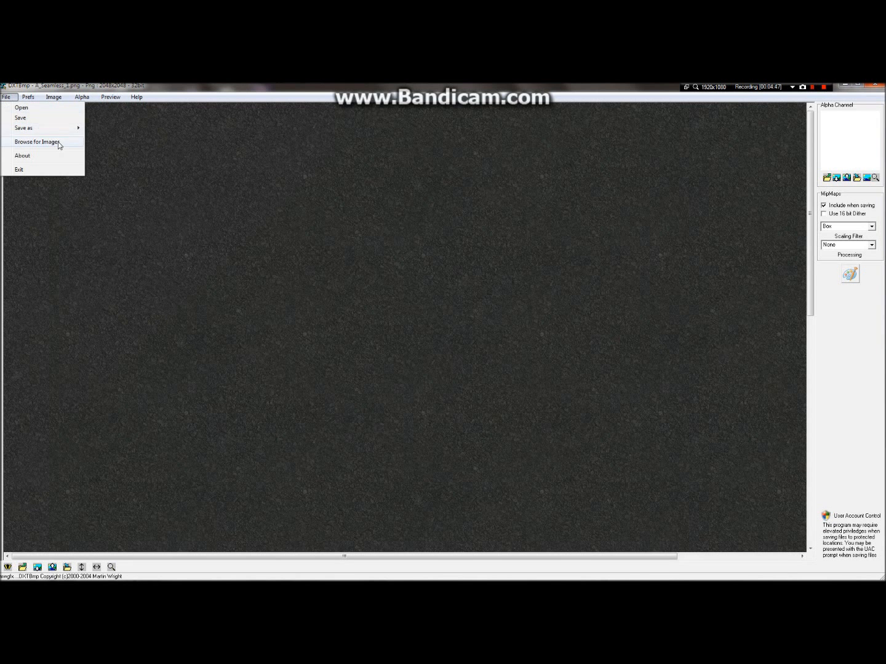
{"action": "mouse_move", "coordinate": [25, 127]}
{"action": "left_click", "coordinate": [114, 127]}
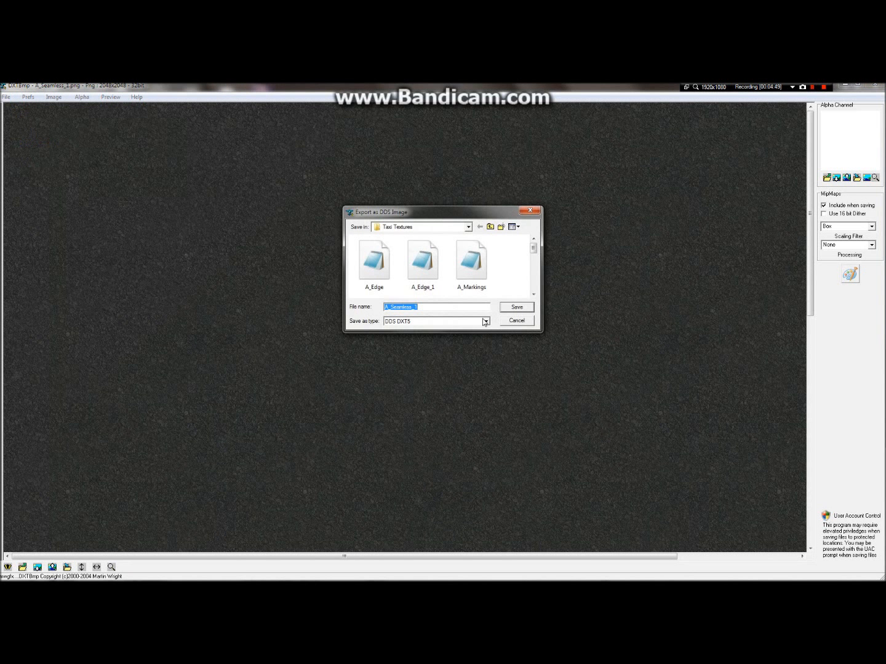
{"action": "left_click", "coordinate": [485, 323]}
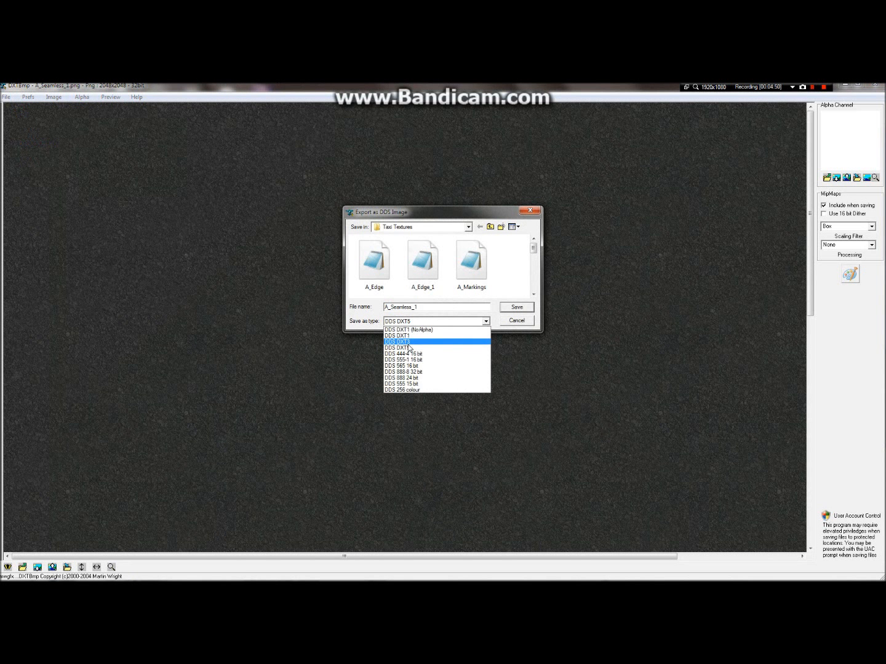
{"action": "left_click", "coordinate": [455, 340]}
{"action": "left_click", "coordinate": [517, 308]}
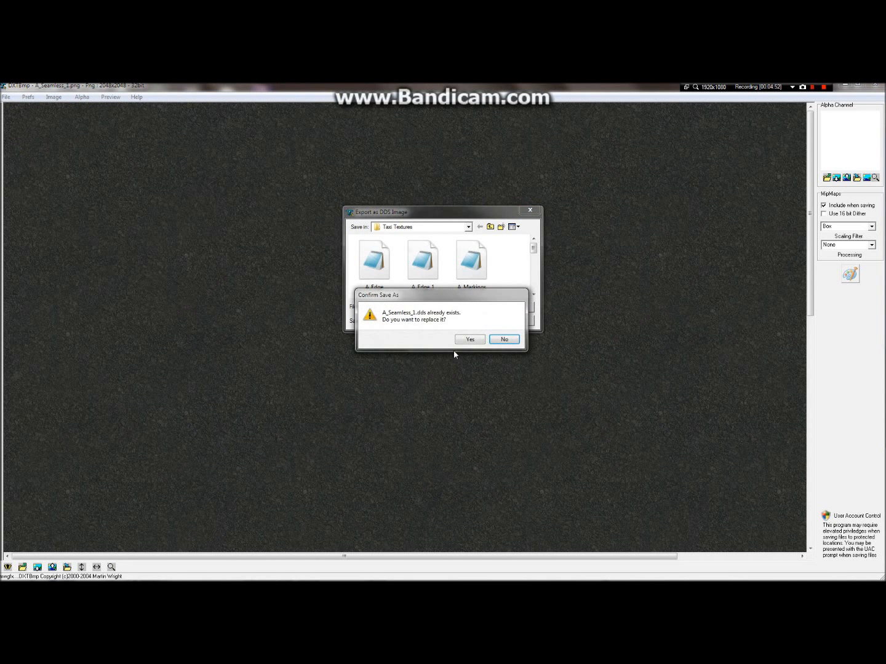
{"action": "left_click", "coordinate": [469, 339]}
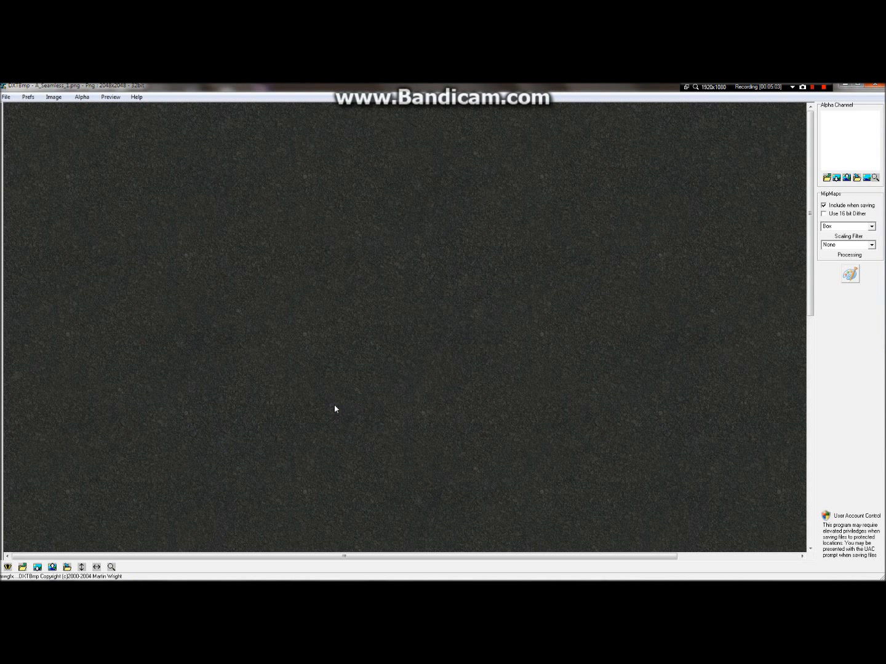
Open the A_Edge_1.png asphalt edge image from the Taxi Textures folder
{"action": "left_click", "coordinate": [7, 99]}
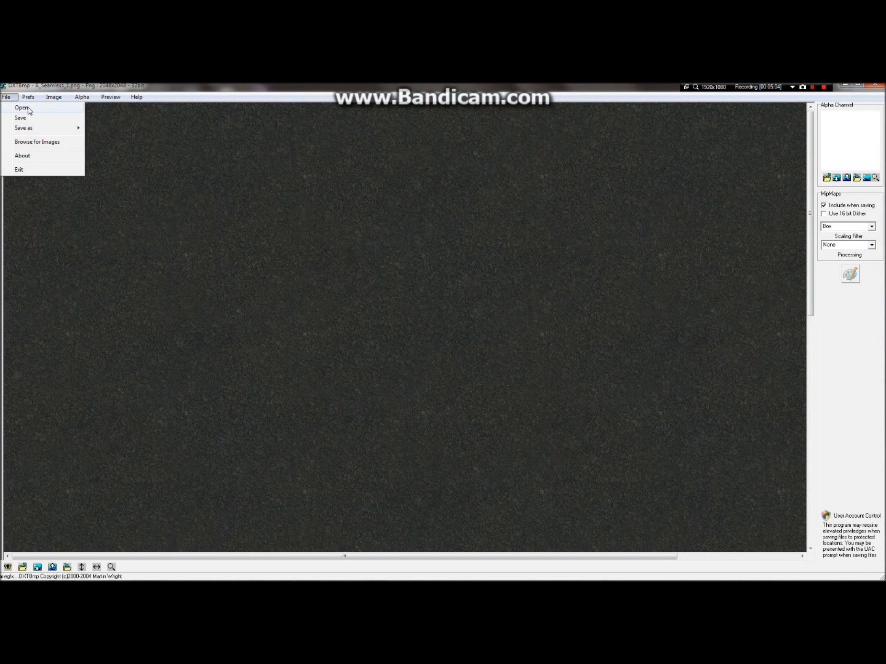
{"action": "left_click", "coordinate": [24, 109]}
{"action": "left_click", "coordinate": [446, 263]}
{"action": "scroll", "coordinate": [446, 264], "scroll_direction": "down", "scroll_amount": 3}
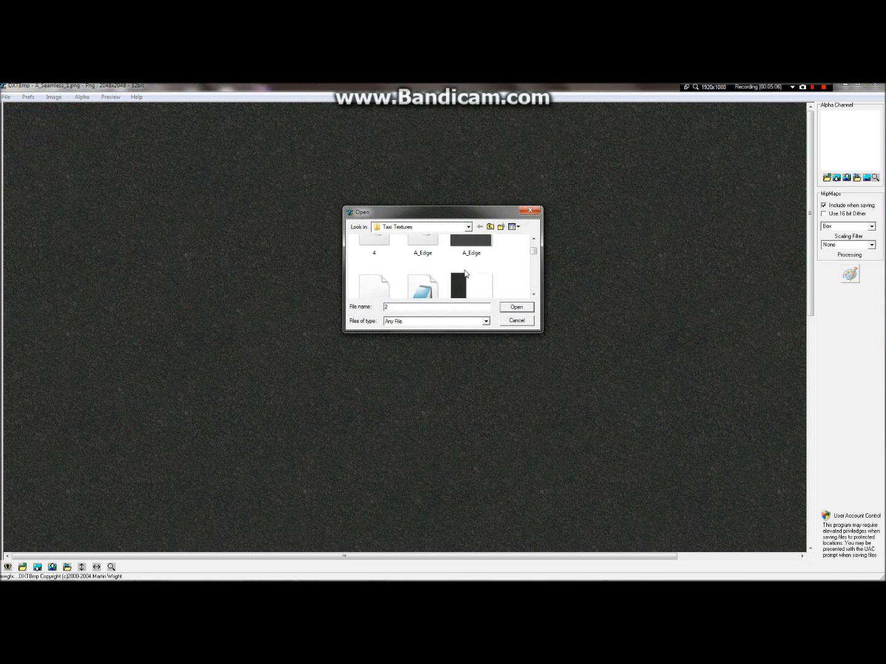
{"action": "scroll", "coordinate": [484, 293], "scroll_direction": "down", "scroll_amount": 6}
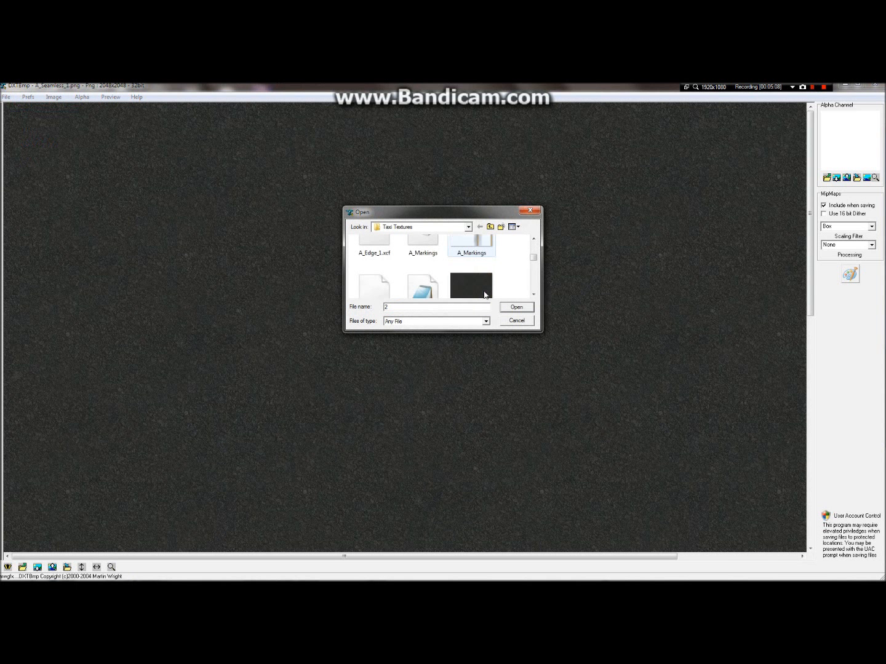
{"action": "scroll", "coordinate": [488, 305], "scroll_direction": "up", "scroll_amount": 5}
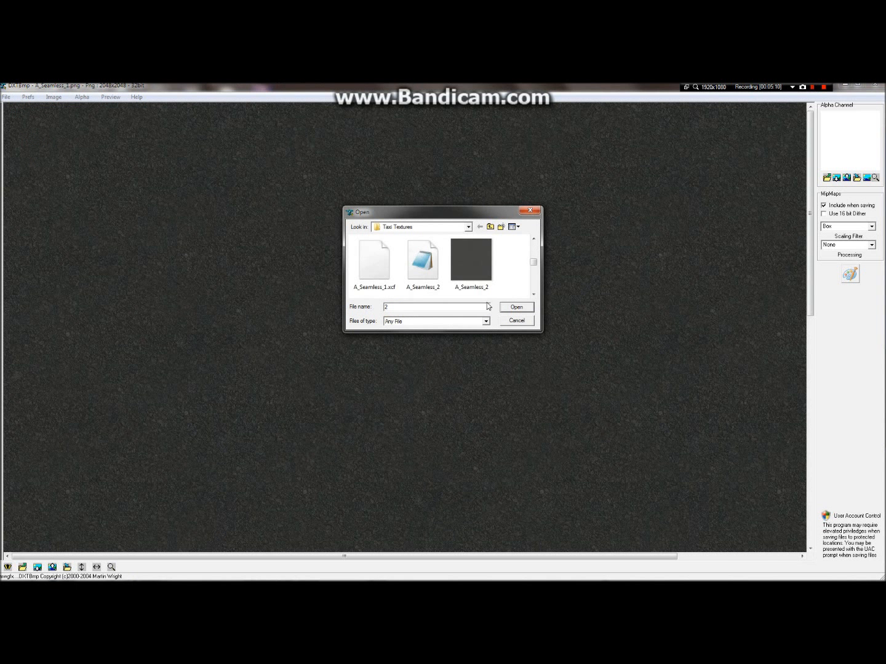
{"action": "scroll", "coordinate": [441, 264], "scroll_direction": "up", "scroll_amount": 1}
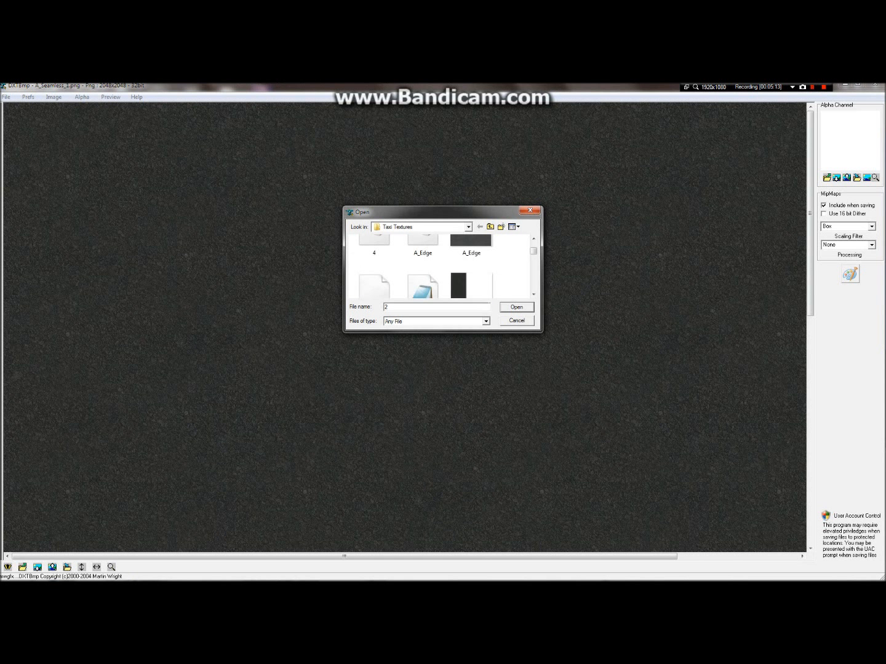
{"action": "left_click", "coordinate": [486, 285]}
{"action": "double_click", "coordinate": [489, 284]}
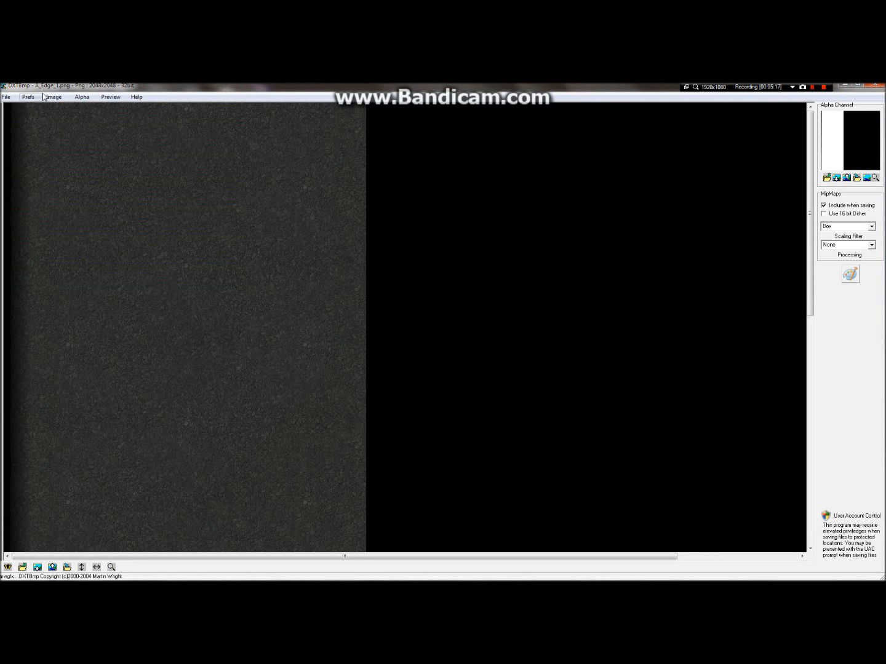
Flip the asphalt edge image and export it as a DDS DXT3 file named A_Edge_1, replacing the existing file
{"action": "left_click", "coordinate": [52, 97]}
{"action": "left_click", "coordinate": [68, 133]}
{"action": "left_click", "coordinate": [4, 97]}
{"action": "mouse_move", "coordinate": [54, 130]}
{"action": "left_click", "coordinate": [134, 125]}
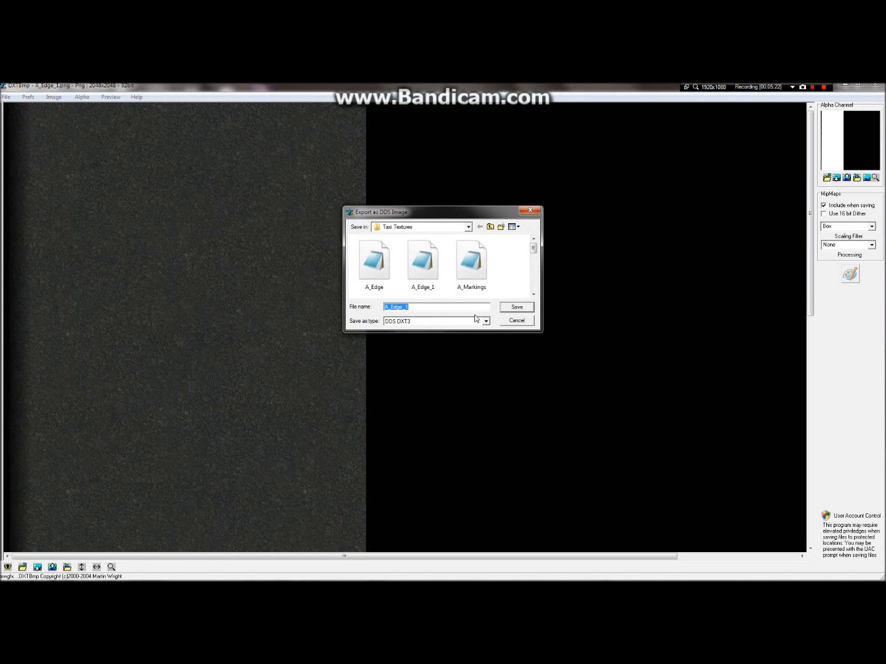
{"action": "left_click", "coordinate": [515, 310]}
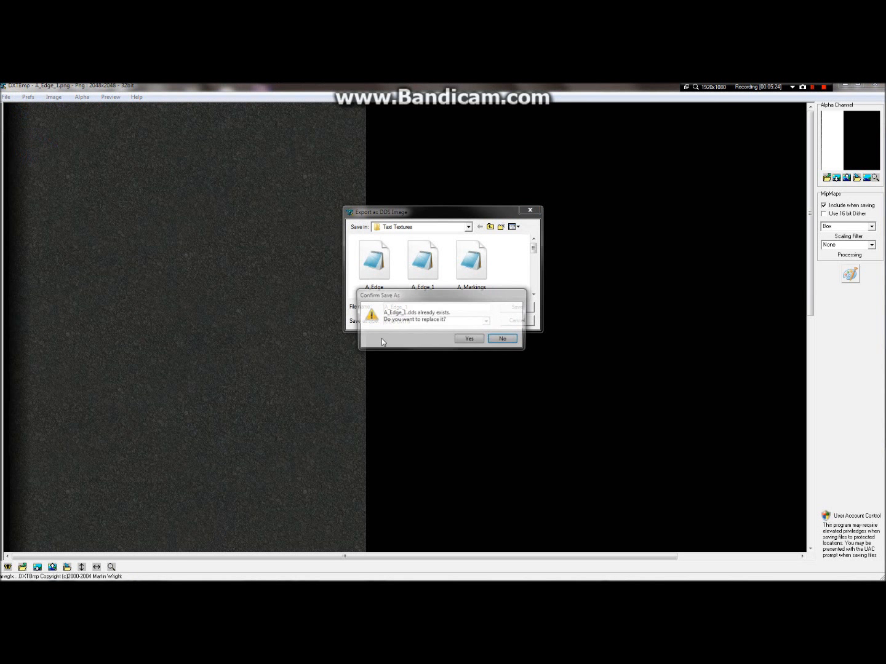
{"action": "left_click", "coordinate": [479, 339]}
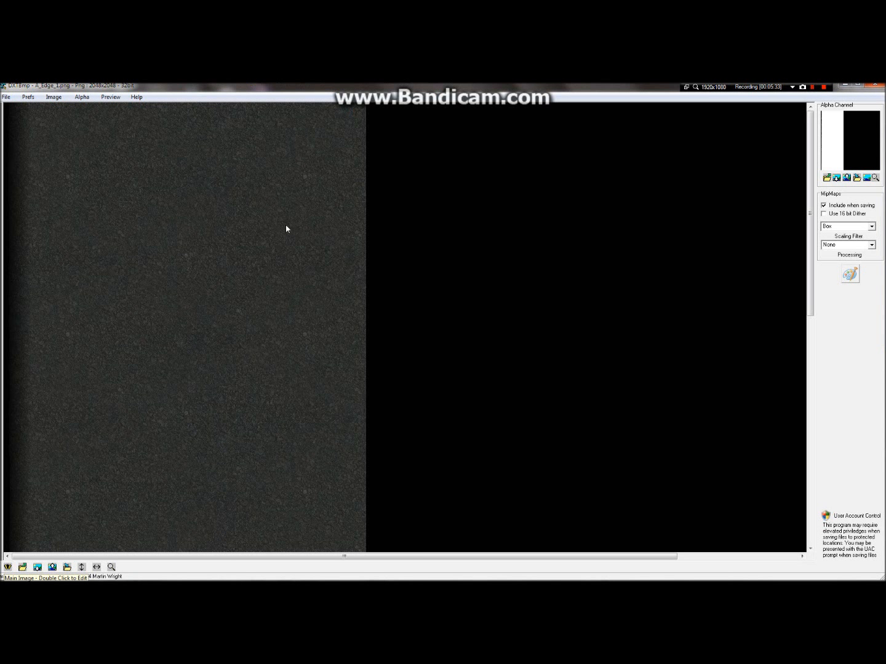
Open the Taxi Textures folder from the desktop and copy the A_Seamless_1 and A_Edge_1 DDS files
{"action": "mouse_move", "coordinate": [377, 90]}
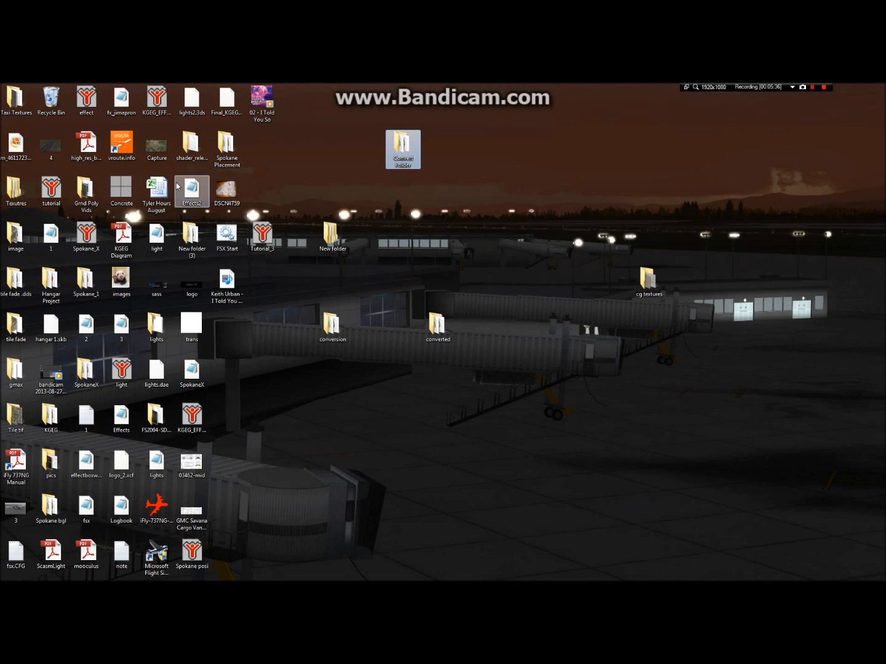
{"action": "double_click", "coordinate": [15, 113]}
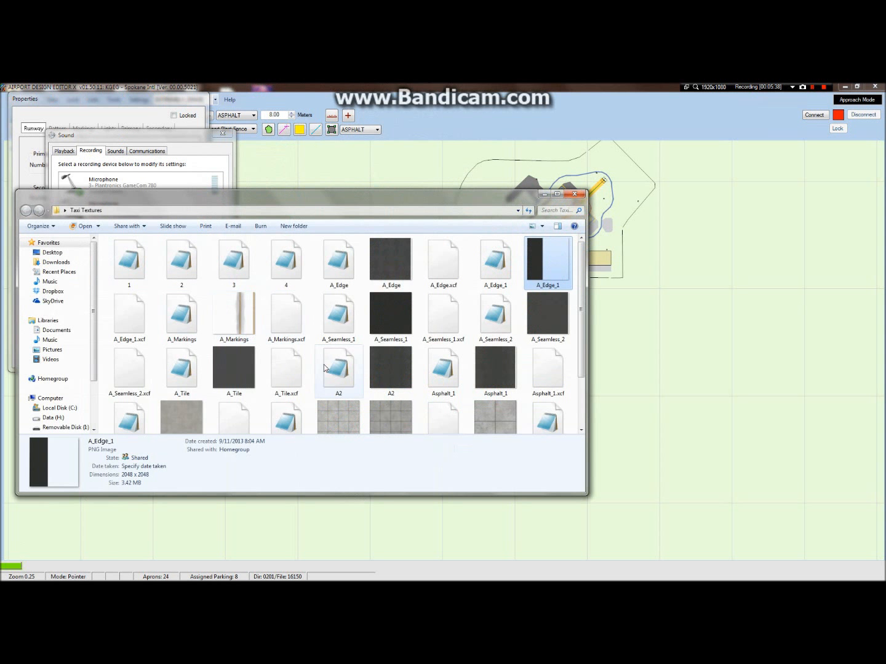
{"action": "left_click", "coordinate": [351, 335]}
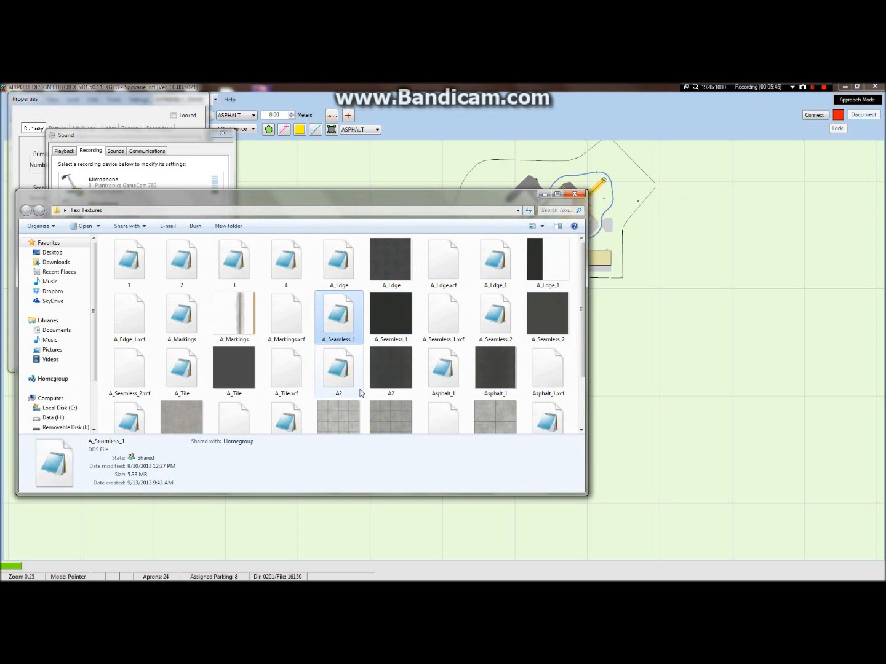
{"action": "left_click", "coordinate": [497, 261], "text": "ctrl"}
{"action": "right_click", "coordinate": [505, 265]}
{"action": "left_click", "coordinate": [526, 382]}
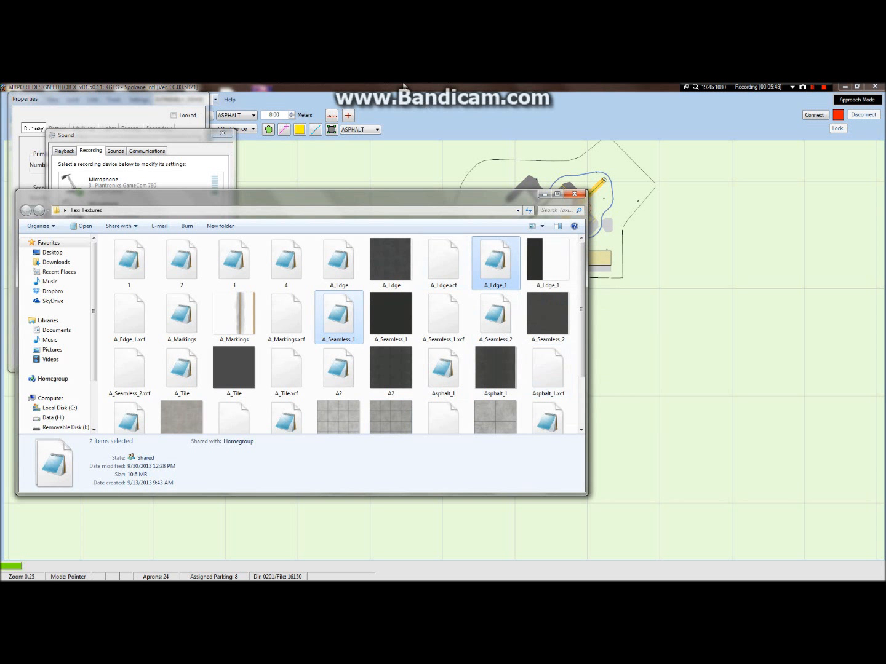
Paste the copied seamless and edge textures into the desktop's Convert Folder, replacing both files of the same name
{"action": "key", "text": "super+d"}
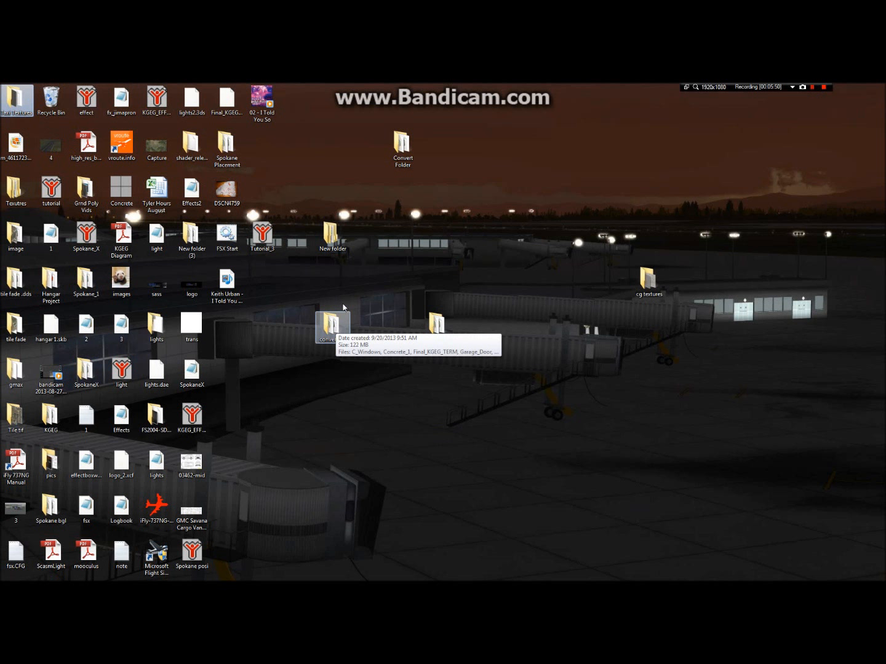
{"action": "double_click", "coordinate": [401, 144]}
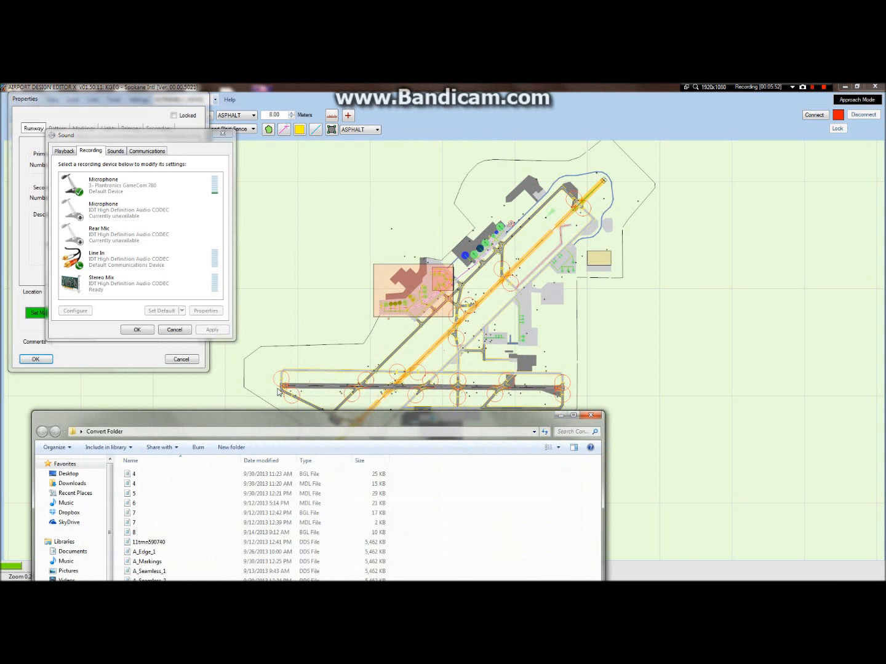
{"action": "right_click", "coordinate": [121, 528]}
{"action": "left_click", "coordinate": [153, 452]}
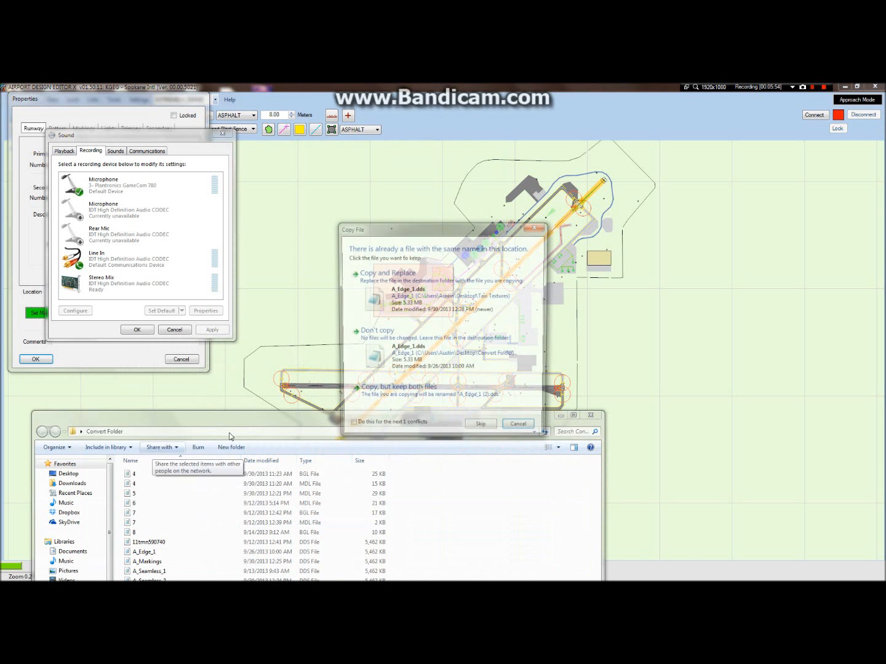
{"action": "left_click", "coordinate": [497, 293]}
{"action": "left_click", "coordinate": [488, 292]}
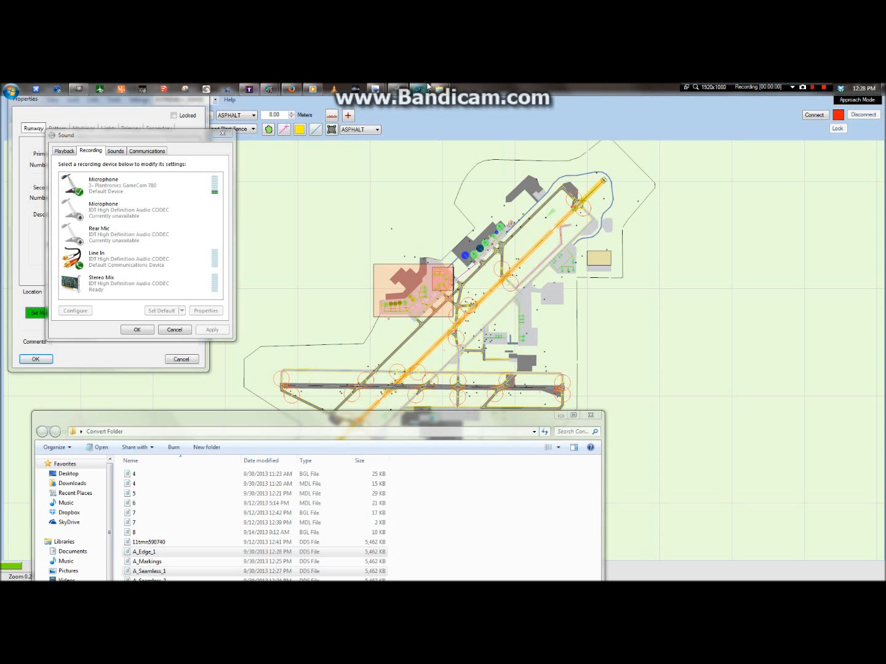
Return to ModelConverterX and load 5.MDL from the Convert Folder again as the Ground Polygon Wizard's file to convert
{"action": "left_click", "coordinate": [378, 88]}
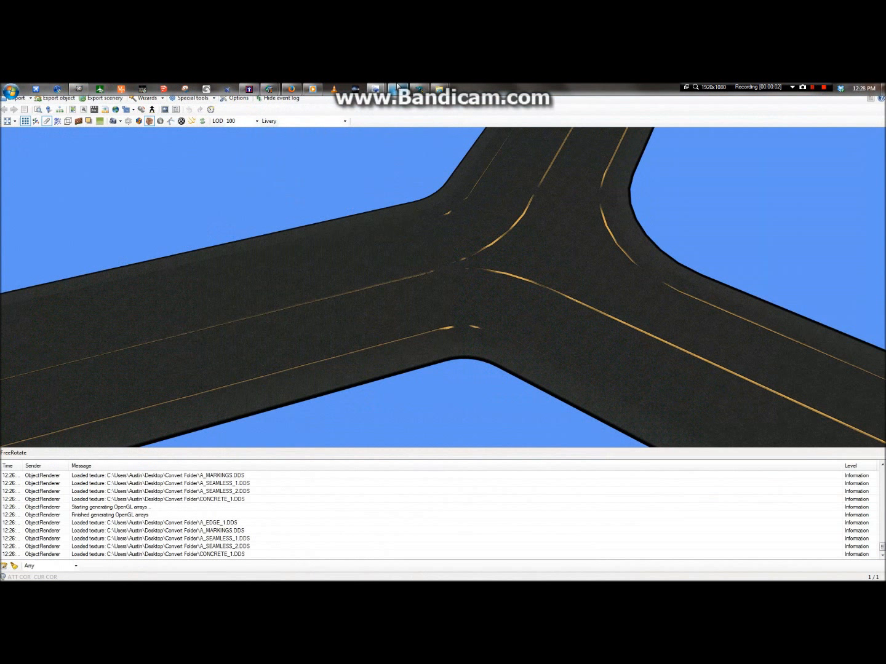
{"action": "left_click", "coordinate": [429, 144]}
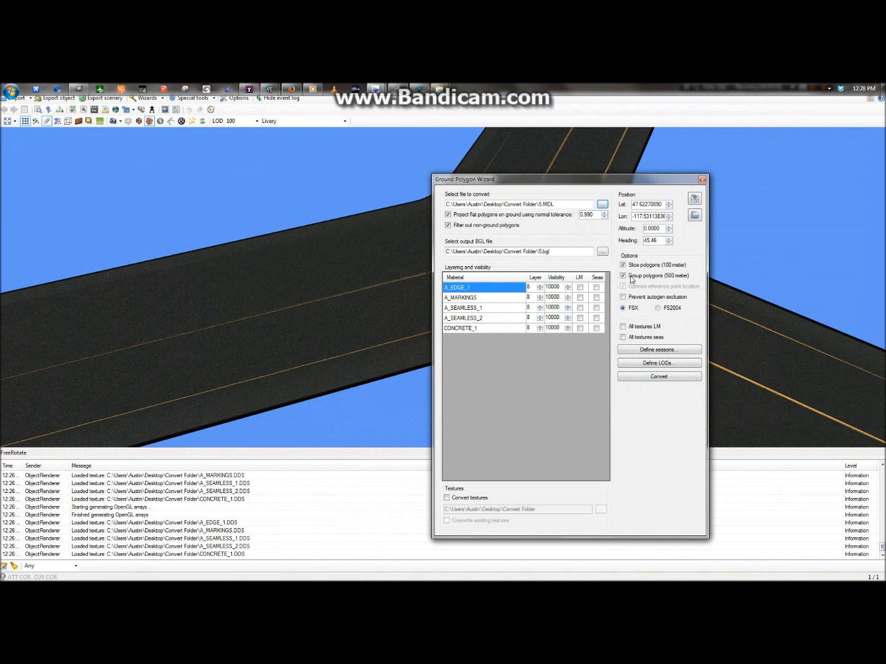
{"action": "left_click", "coordinate": [602, 206]}
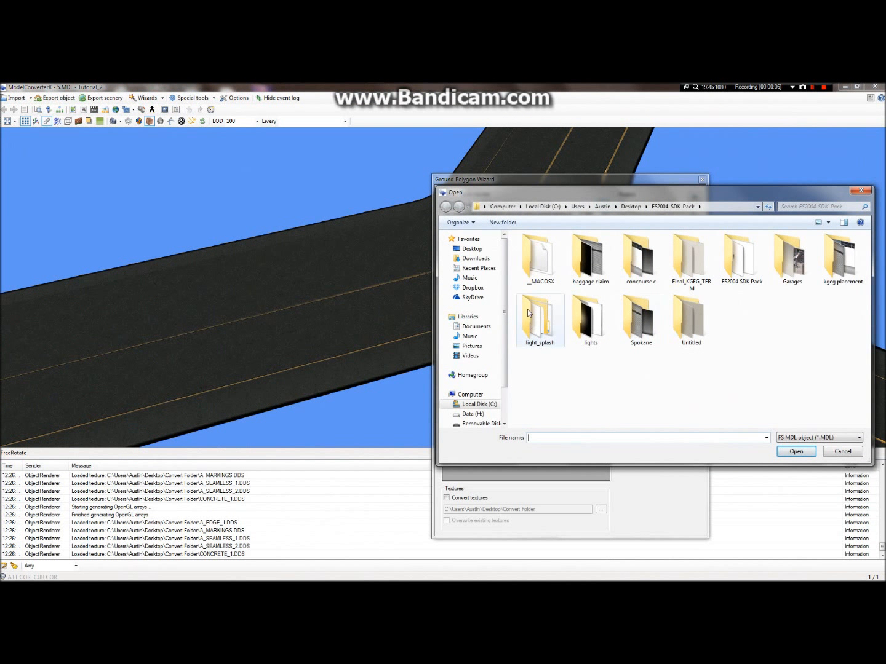
{"action": "left_click", "coordinate": [471, 249]}
{"action": "double_click", "coordinate": [579, 350]}
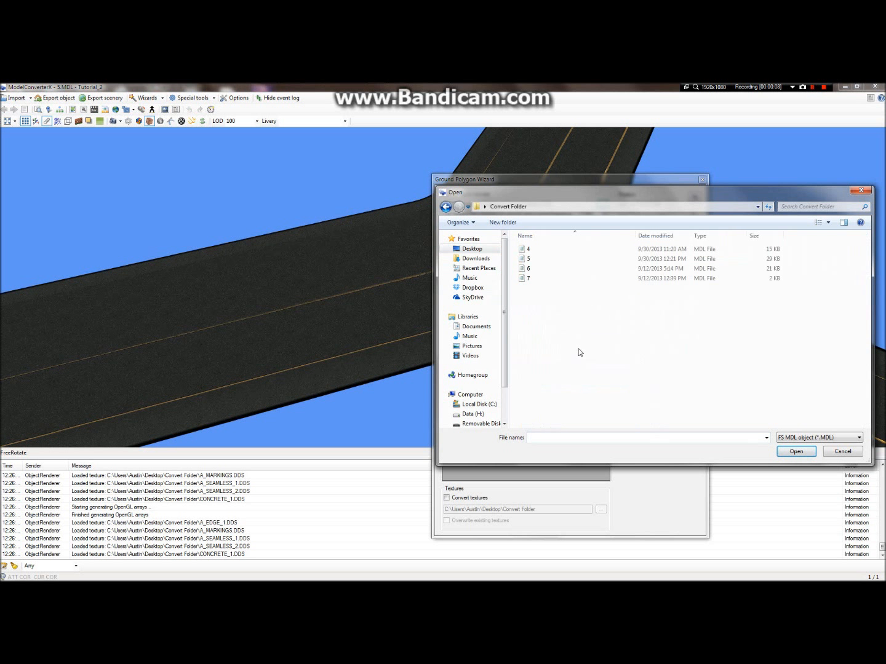
{"action": "double_click", "coordinate": [554, 258]}
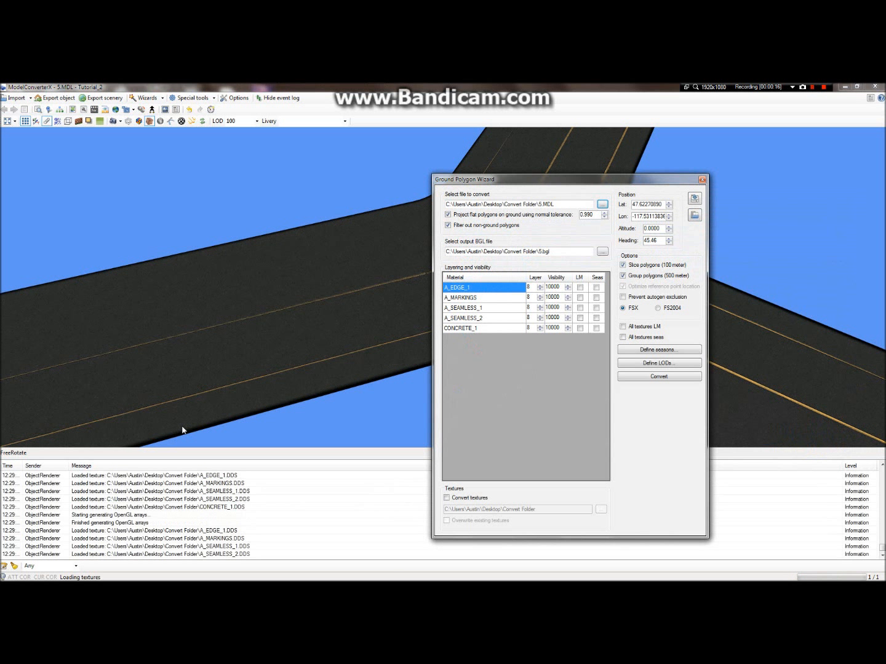
{"action": "left_click_drag", "start_coordinate": [333, 233], "coordinate": [373, 302]}
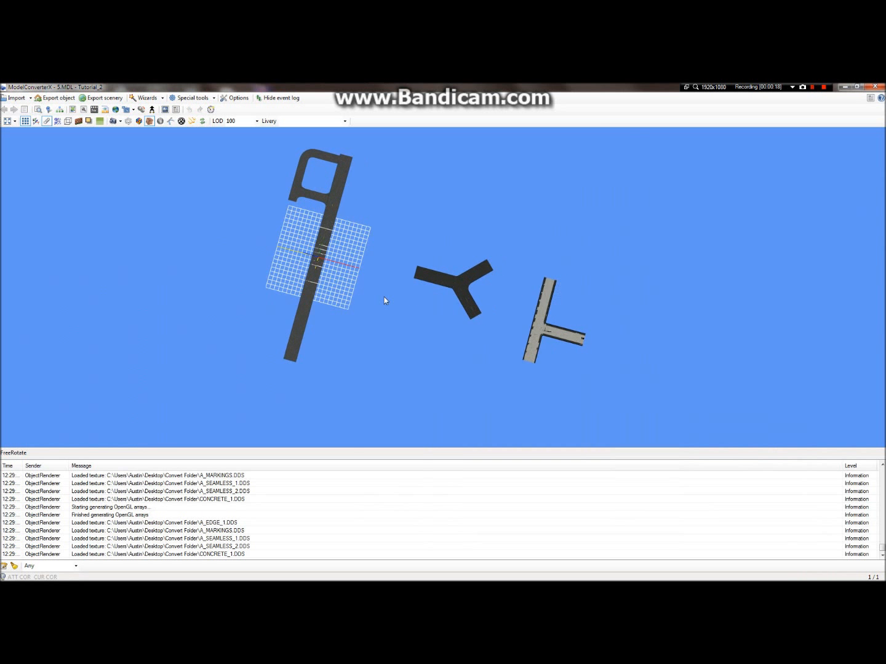
Examine the yellow markings and asphalt edges on the three-way taxiway junction and runway, and return to the Ground Polygon Wizard
{"action": "scroll", "coordinate": [424, 278], "scroll_direction": "up", "scroll_amount": 10}
{"action": "scroll", "coordinate": [441, 294], "scroll_direction": "down", "scroll_amount": 5}
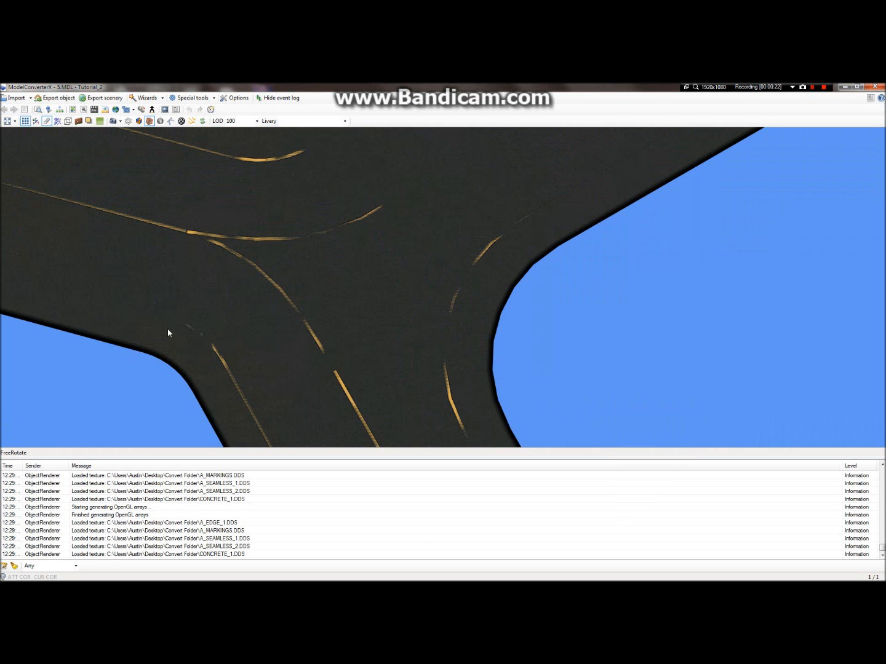
{"action": "middle_click_drag", "start_coordinate": [152, 330], "coordinate": [400, 326]}
{"action": "scroll", "coordinate": [289, 377], "scroll_direction": "down", "scroll_amount": 5}
{"action": "scroll", "coordinate": [400, 325], "scroll_direction": "down", "scroll_amount": 2}
{"action": "middle_click_drag", "start_coordinate": [92, 314], "coordinate": [320, 385]}
{"action": "middle_click_drag", "start_coordinate": [312, 169], "coordinate": [336, 250]}
{"action": "mouse_move", "coordinate": [377, 88]}
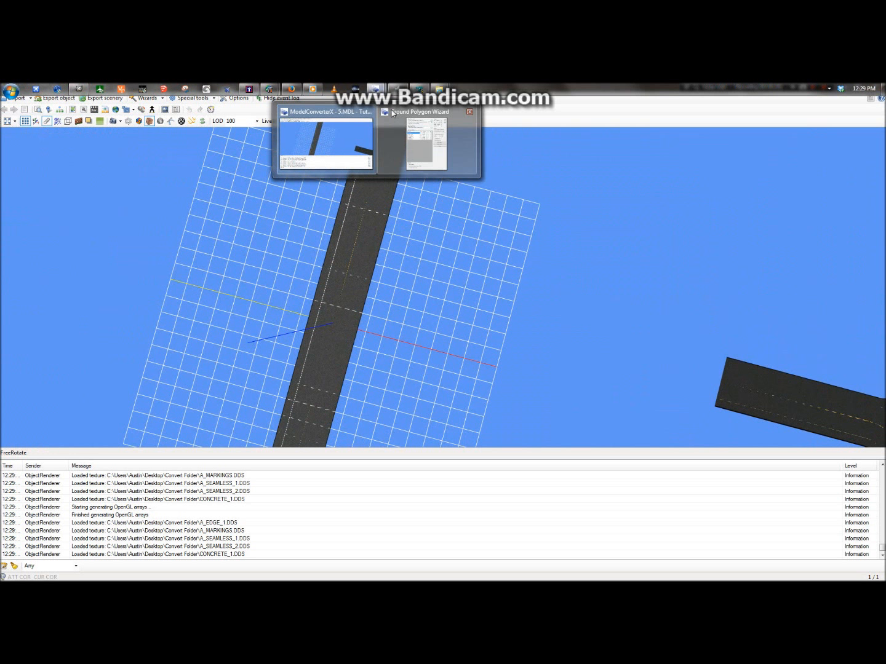
{"action": "left_click", "coordinate": [403, 124]}
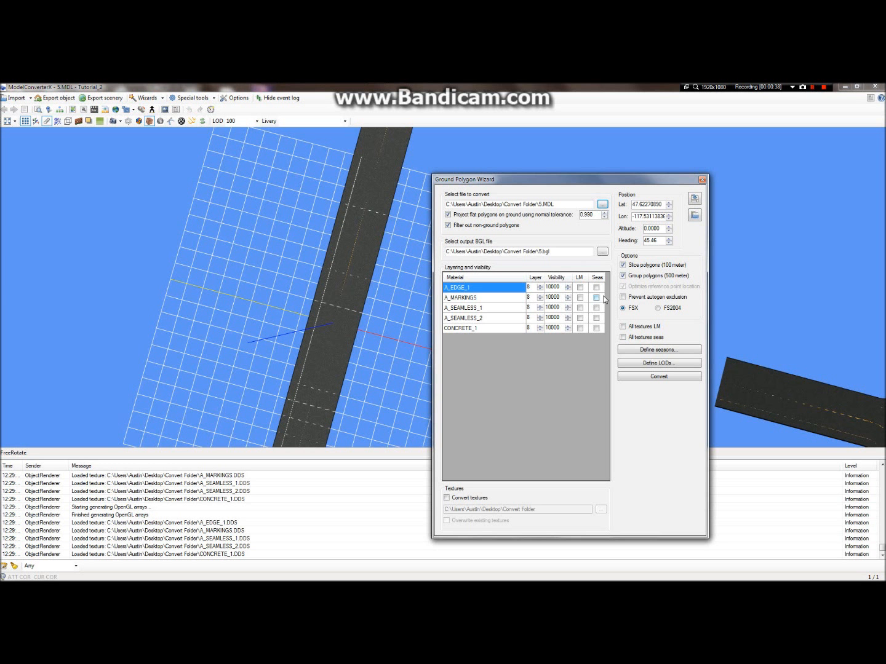
View the model at a low angle, and review the wizard's season definitions without changing them
{"action": "left_click_drag", "start_coordinate": [348, 392], "coordinate": [369, 320]}
{"action": "mouse_move", "coordinate": [396, 88]}
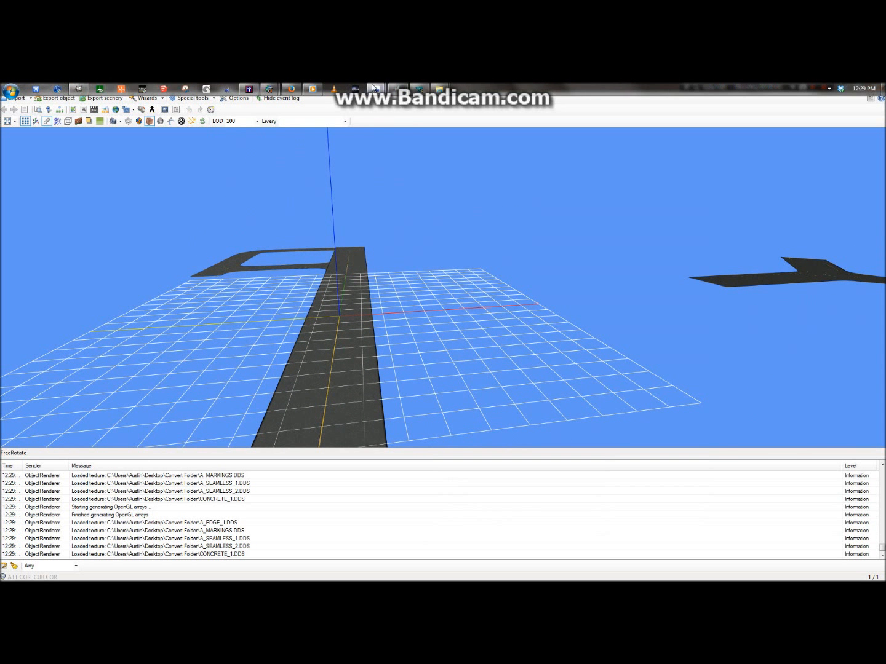
{"action": "left_click", "coordinate": [430, 142]}
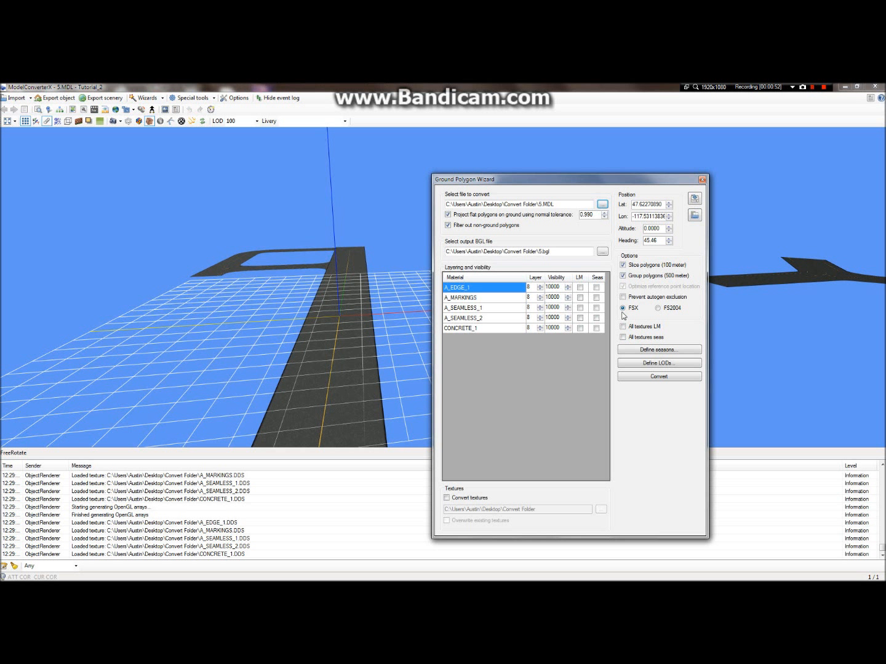
{"action": "left_click", "coordinate": [658, 350]}
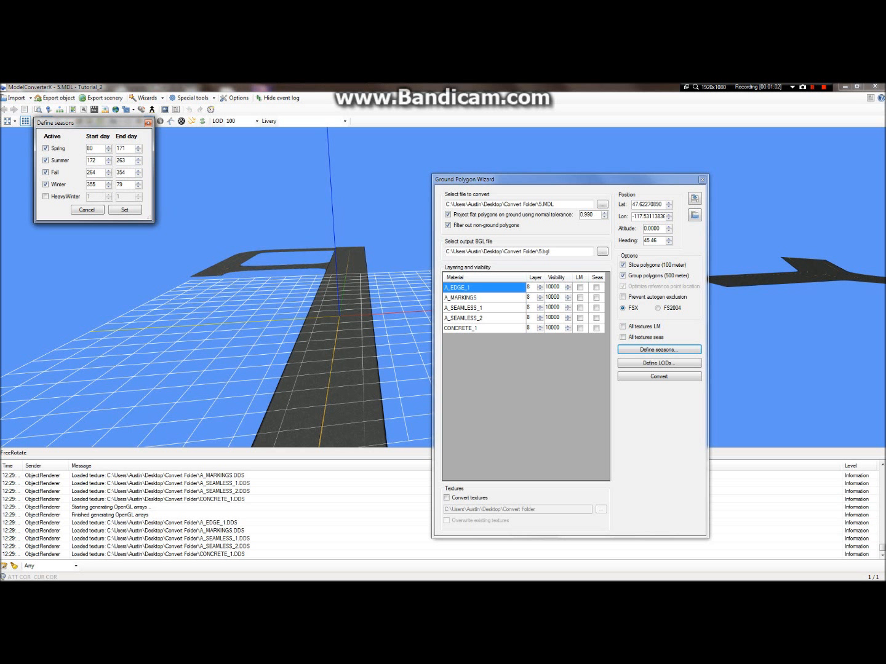
{"action": "left_click", "coordinate": [147, 124]}
Examine the pavement joints, edges and markings where the connecting taxiway meets the runway, comparing them with the wizard's material list
{"action": "left_click_drag", "start_coordinate": [352, 286], "coordinate": [353, 349]}
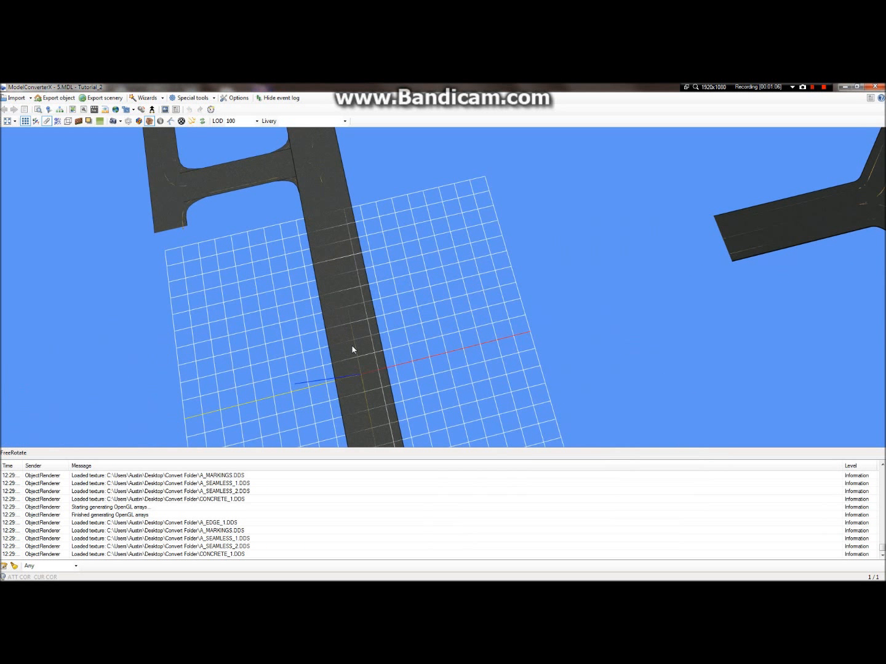
{"action": "right_click_drag", "start_coordinate": [403, 330], "coordinate": [519, 392]}
{"action": "scroll", "coordinate": [520, 392], "scroll_direction": "up", "scroll_amount": 5}
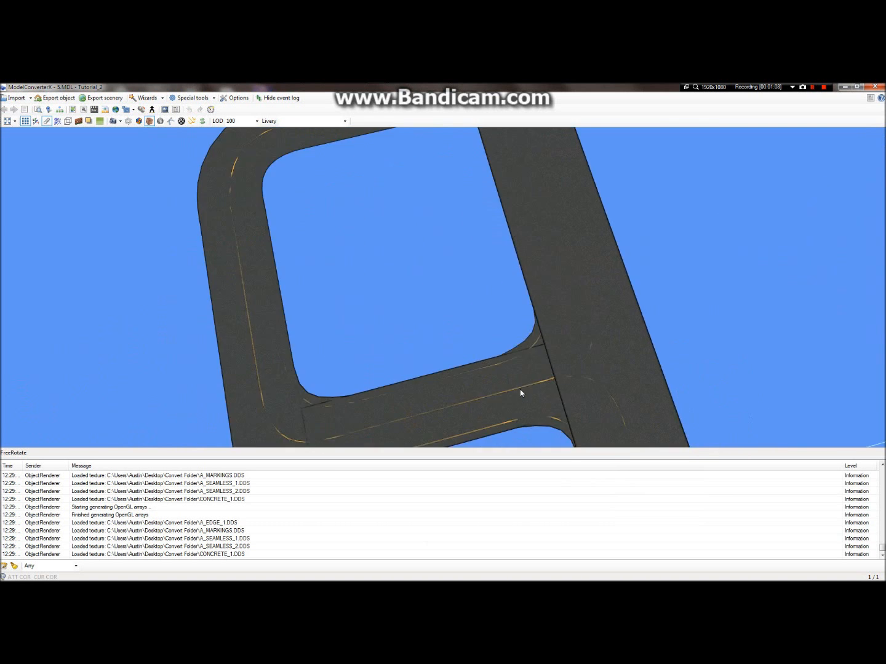
{"action": "scroll", "coordinate": [584, 381], "scroll_direction": "down", "scroll_amount": 5}
{"action": "scroll", "coordinate": [538, 360], "scroll_direction": "up", "scroll_amount": 8}
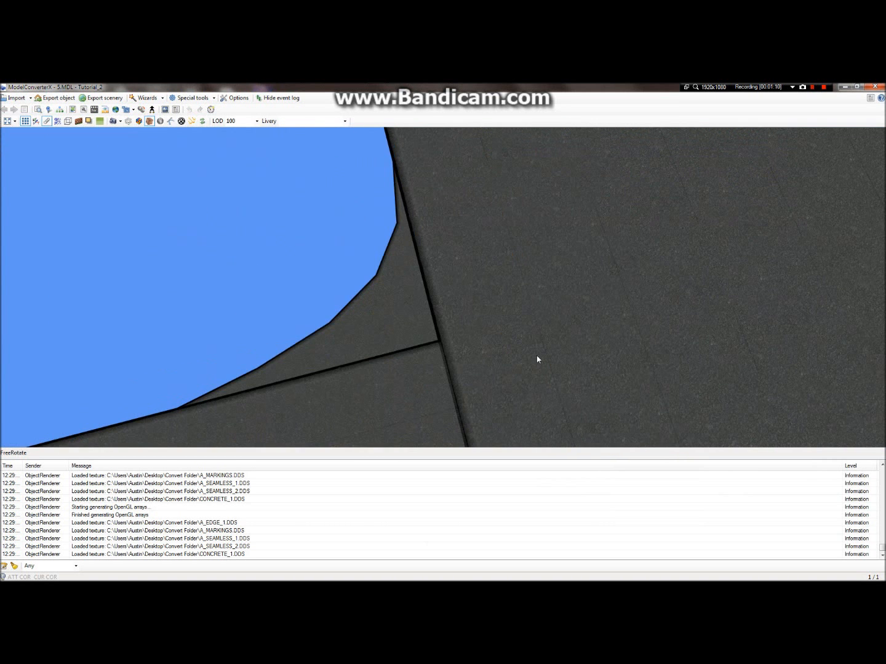
{"action": "right_click_drag", "start_coordinate": [594, 362], "coordinate": [569, 367]}
{"action": "scroll", "coordinate": [568, 371], "scroll_direction": "down", "scroll_amount": 3}
{"action": "mouse_move", "coordinate": [429, 86]}
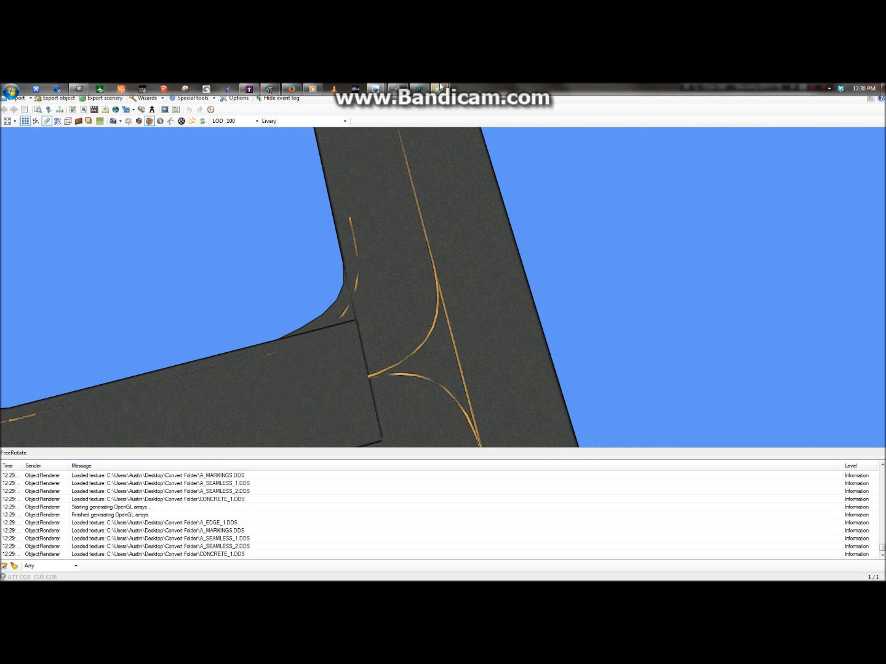
{"action": "mouse_move", "coordinate": [398, 89]}
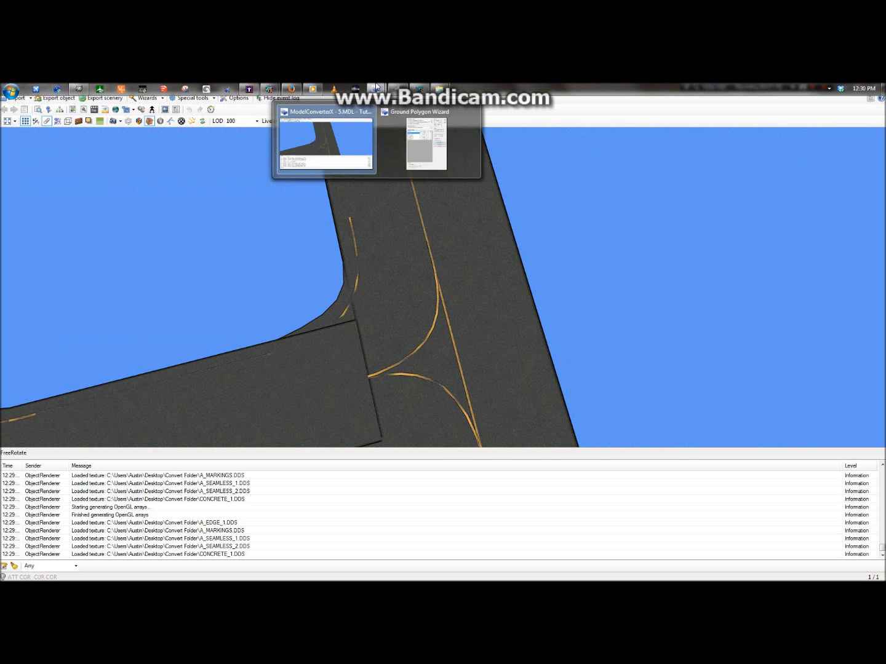
{"action": "left_click", "coordinate": [442, 140]}
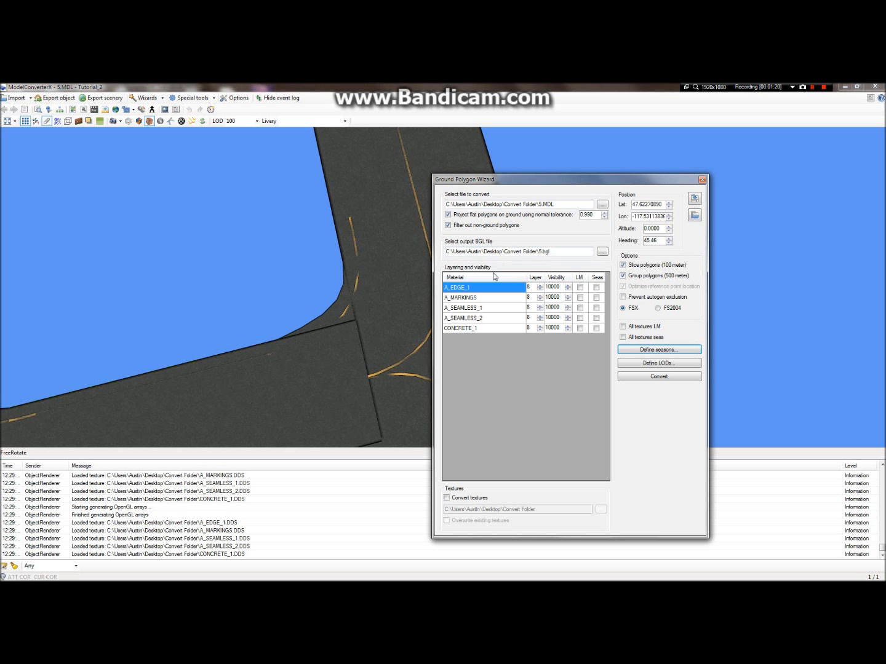
{"action": "left_click_drag", "start_coordinate": [298, 391], "coordinate": [350, 343]}
{"action": "mouse_move", "coordinate": [396, 88]}
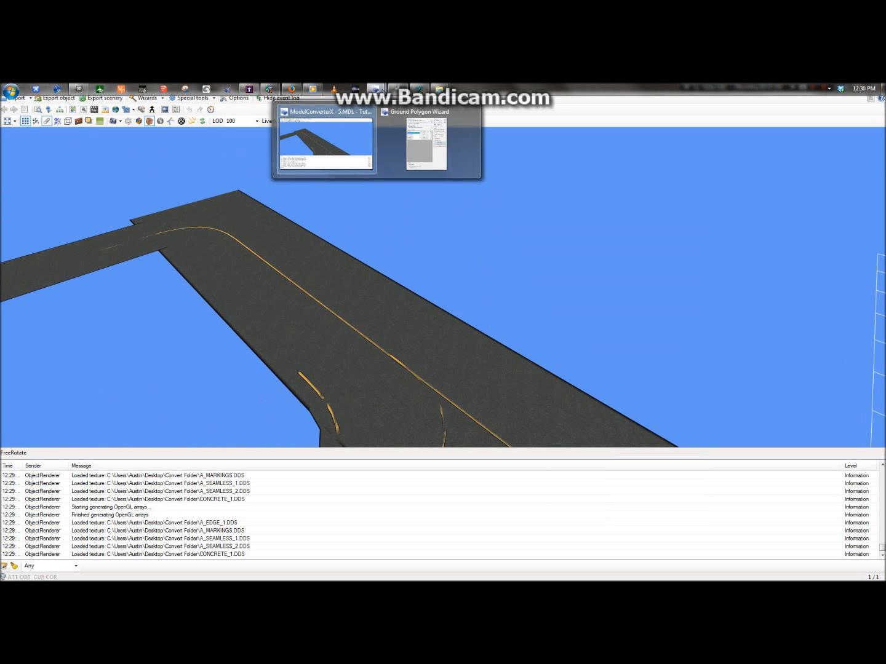
{"action": "left_click", "coordinate": [421, 130]}
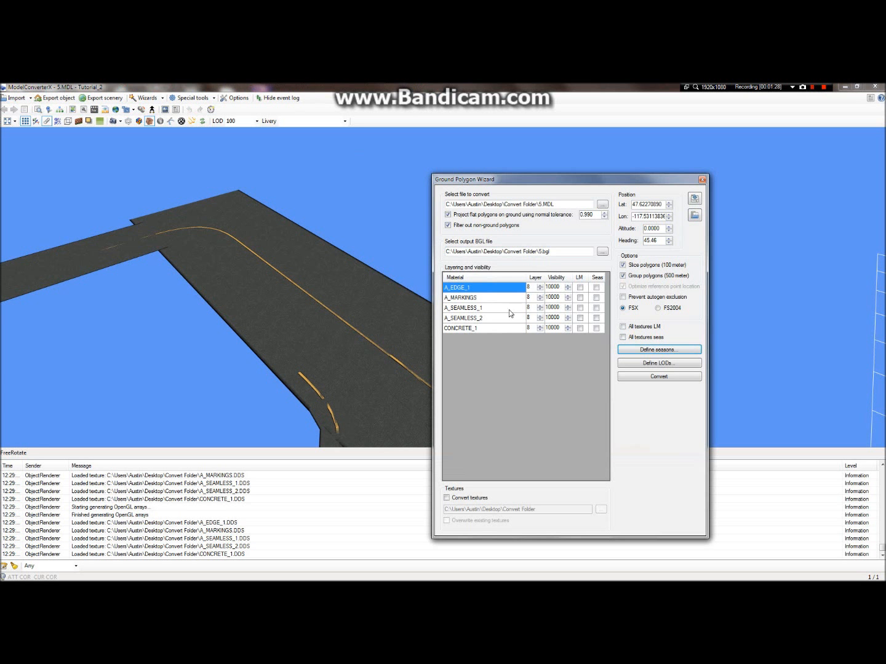
In the Ground Polygon Wizard, set the layer of A_SEAMLESS_2 to 12 and the layer of A_MARKINGS to 44
{"action": "middle_click_drag", "start_coordinate": [368, 357], "coordinate": [298, 318]}
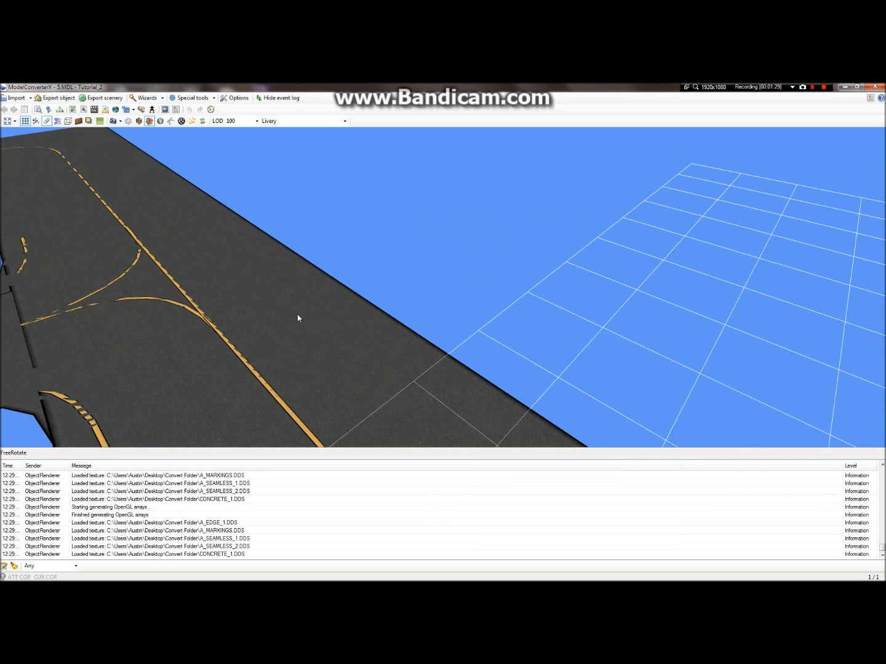
{"action": "scroll", "coordinate": [255, 307], "scroll_direction": "down", "scroll_amount": 4}
{"action": "scroll", "coordinate": [368, 326], "scroll_direction": "up", "scroll_amount": 3}
{"action": "mouse_move", "coordinate": [377, 88]}
{"action": "left_click", "coordinate": [431, 141]}
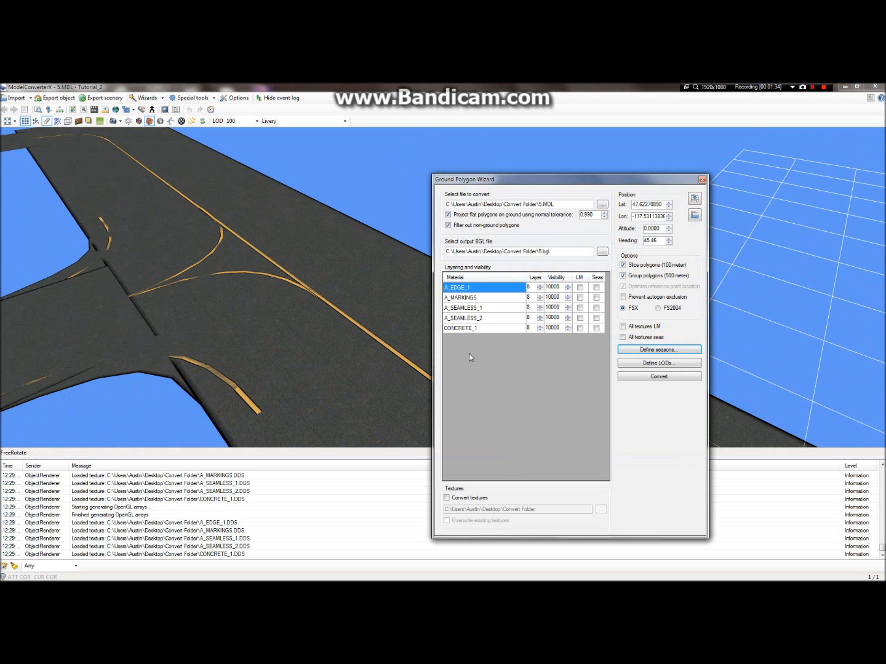
{"action": "left_click", "coordinate": [537, 318]}
{"action": "type", "text": "12"}
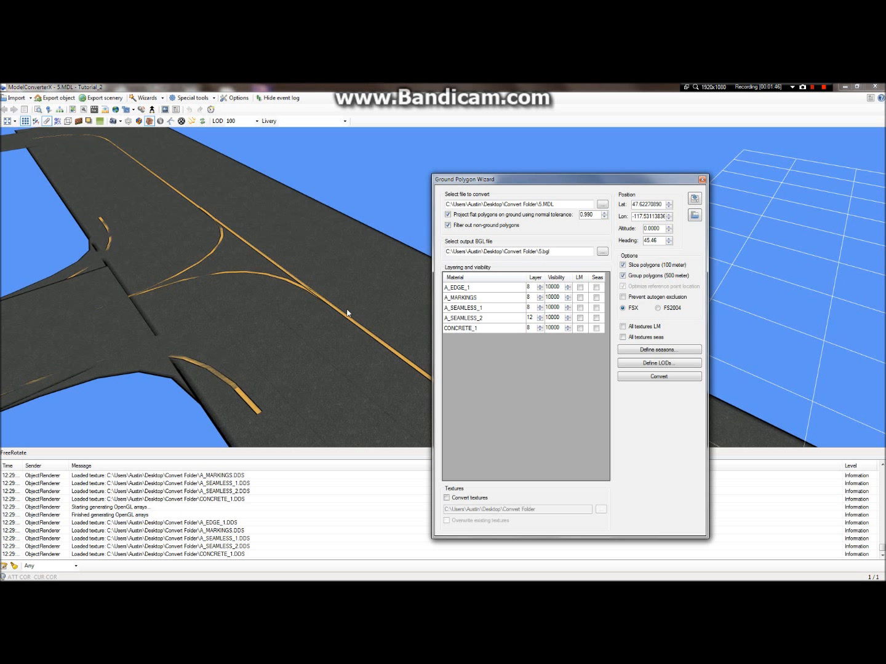
{"action": "left_click", "coordinate": [540, 299]}
{"action": "type", "text": "16"}
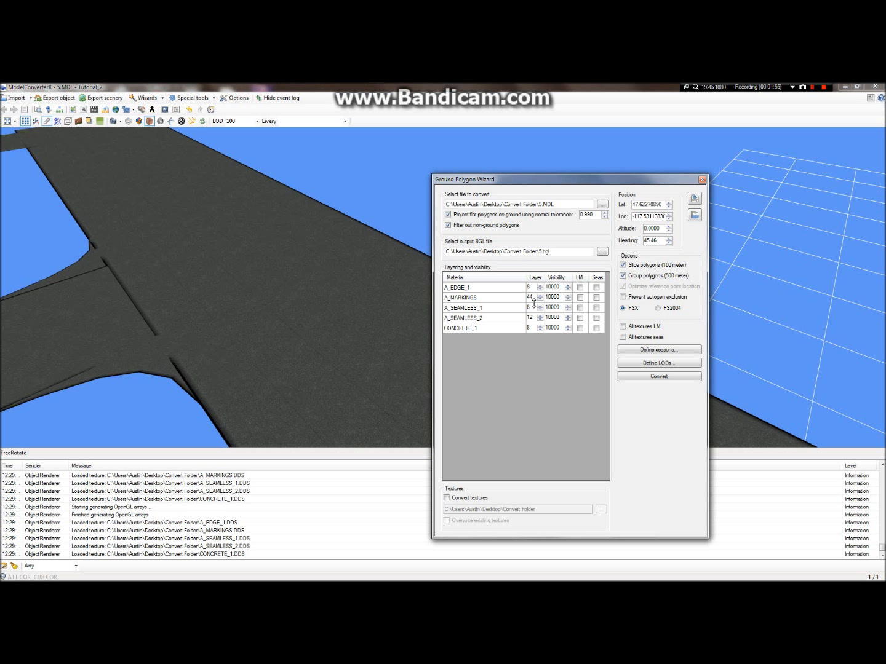
{"action": "left_click", "coordinate": [534, 307]}
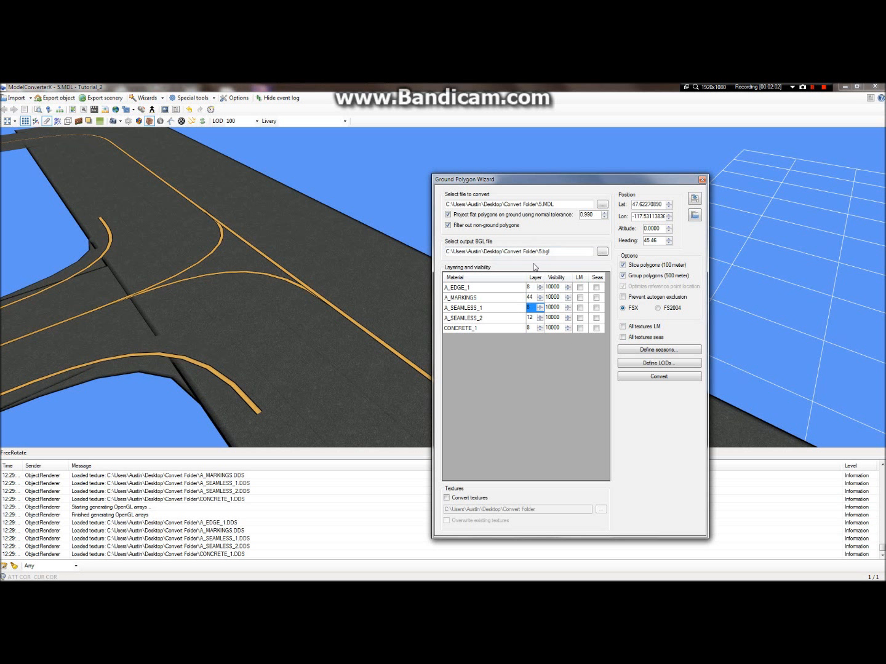
Examine the yellow markings across the runway connector and the asphalt three-way junction with the new layer values applied
{"action": "left_click_drag", "start_coordinate": [260, 299], "coordinate": [270, 306]}
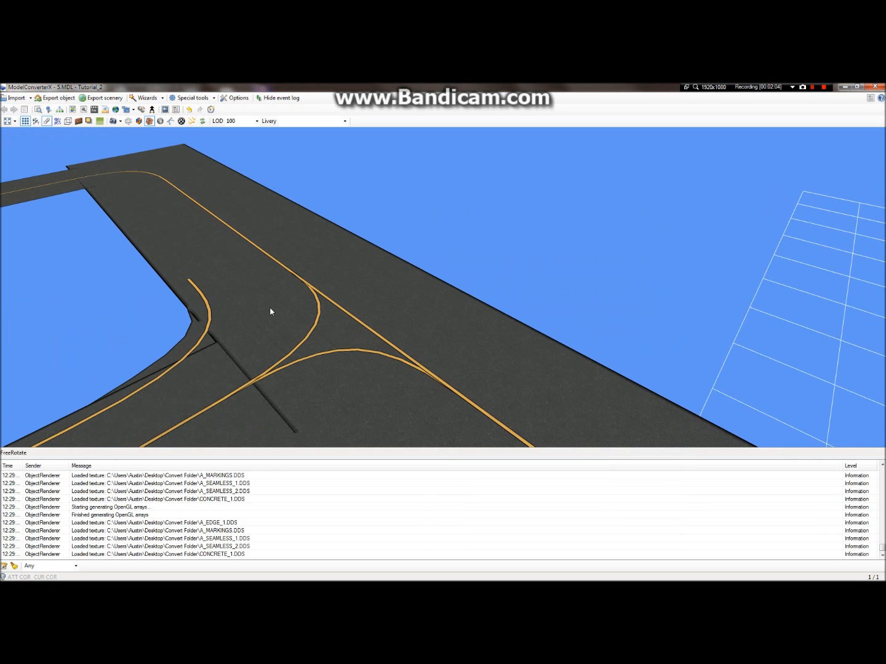
{"action": "mouse_move", "coordinate": [371, 85]}
{"action": "left_click", "coordinate": [426, 142]}
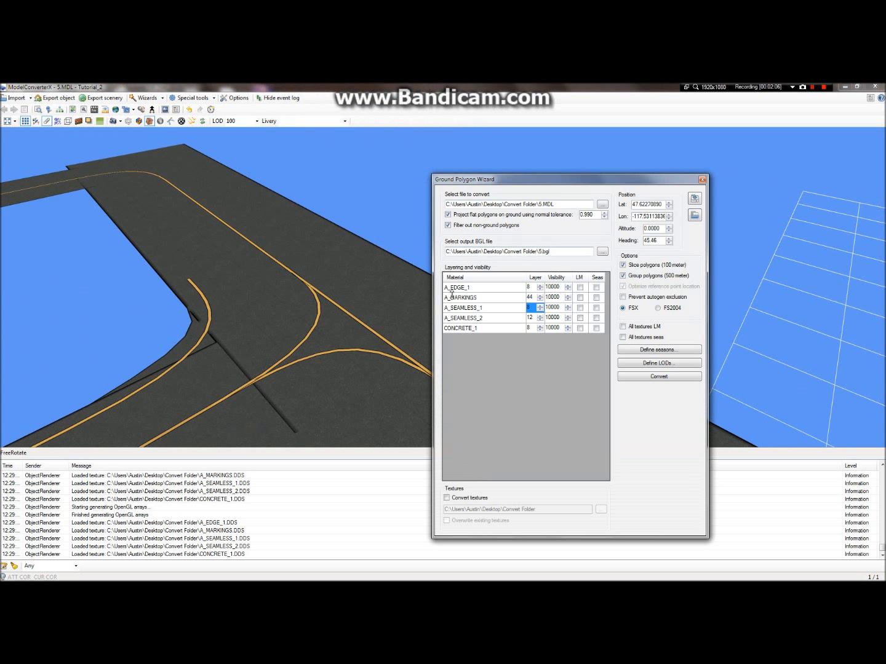
{"action": "left_click", "coordinate": [237, 335]}
{"action": "left_click_drag", "start_coordinate": [237, 335], "coordinate": [255, 327]}
{"action": "scroll", "coordinate": [240, 326], "scroll_direction": "down", "scroll_amount": 5}
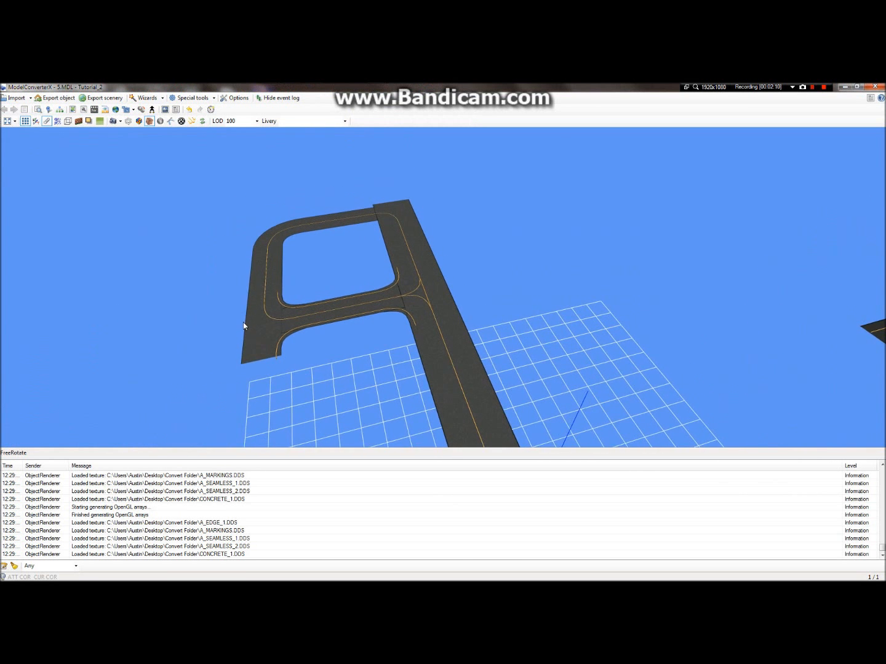
{"action": "left_click_drag", "start_coordinate": [423, 322], "coordinate": [158, 263]}
{"action": "left_click_drag", "start_coordinate": [698, 317], "coordinate": [507, 356]}
{"action": "left_click_drag", "start_coordinate": [391, 243], "coordinate": [477, 307]}
{"action": "scroll", "coordinate": [477, 307], "scroll_direction": "up", "scroll_amount": 5}
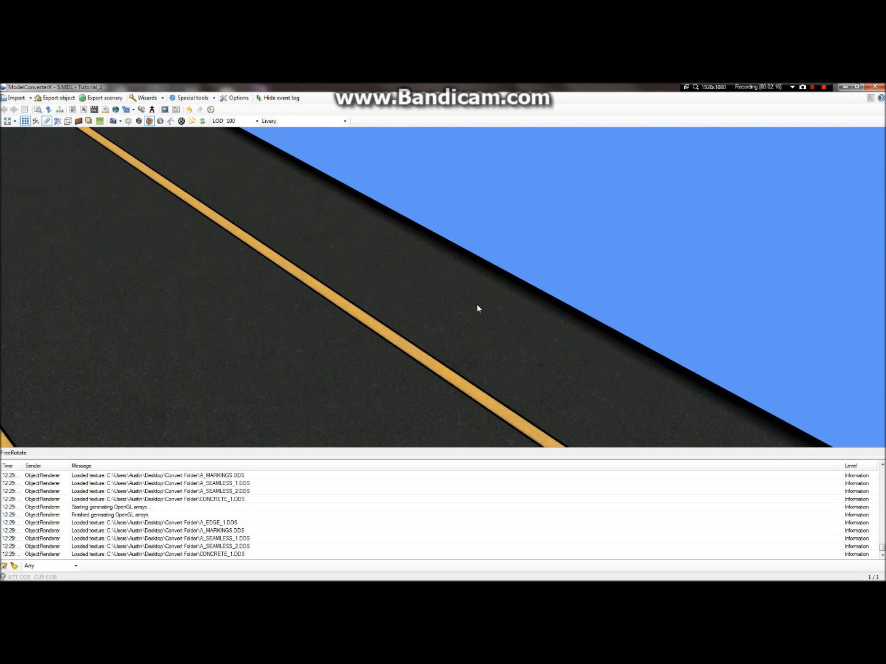
{"action": "scroll", "coordinate": [444, 374], "scroll_direction": "down", "scroll_amount": 4}
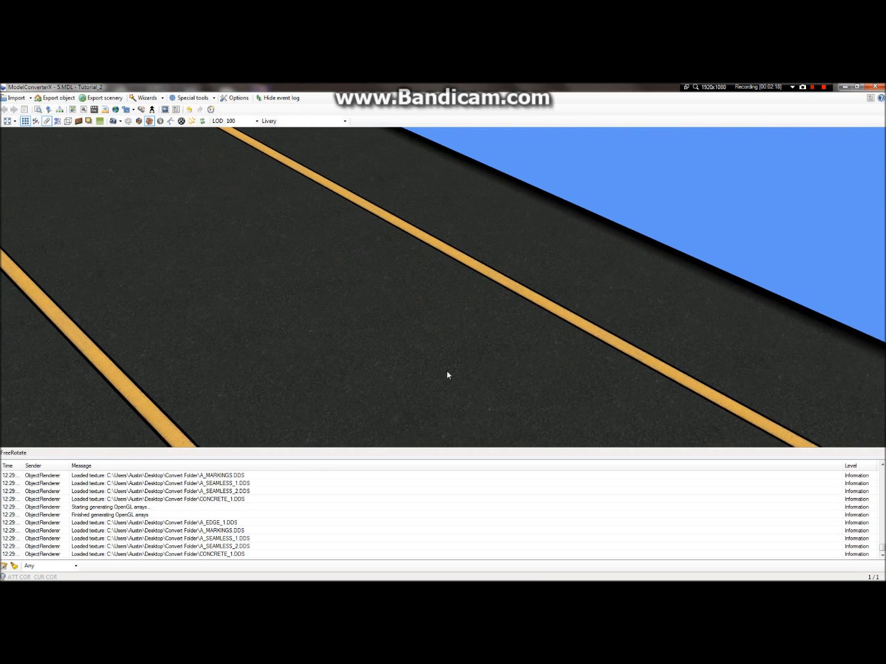
{"action": "scroll", "coordinate": [446, 374], "scroll_direction": "up", "scroll_amount": 5}
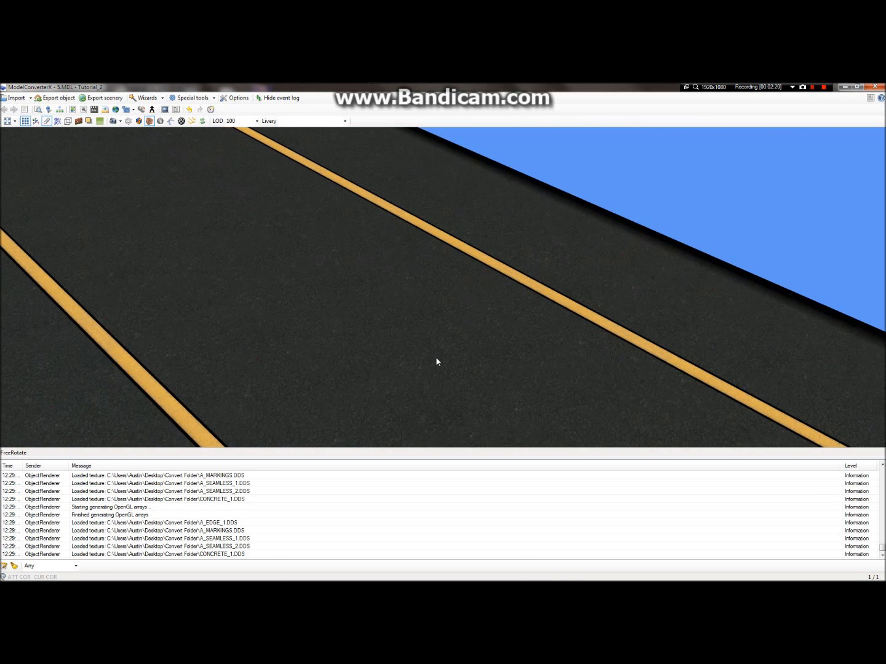
{"action": "scroll", "coordinate": [433, 350], "scroll_direction": "down", "scroll_amount": 5}
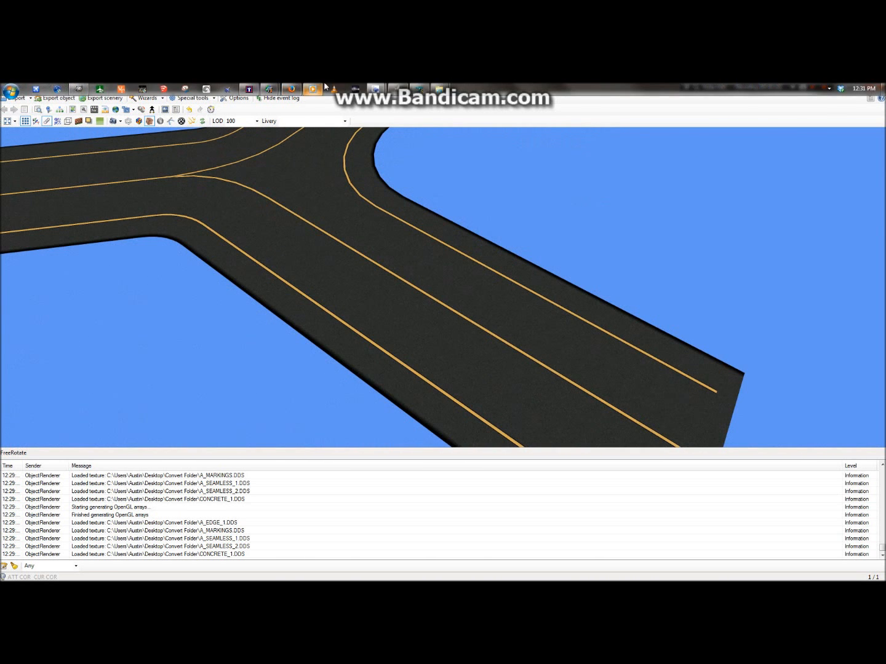
Set the layer of A_SEAMLESS_1 to 16 in the Ground Polygon Wizard and raise the layer of A_EDGE_1
{"action": "mouse_move", "coordinate": [375, 88]}
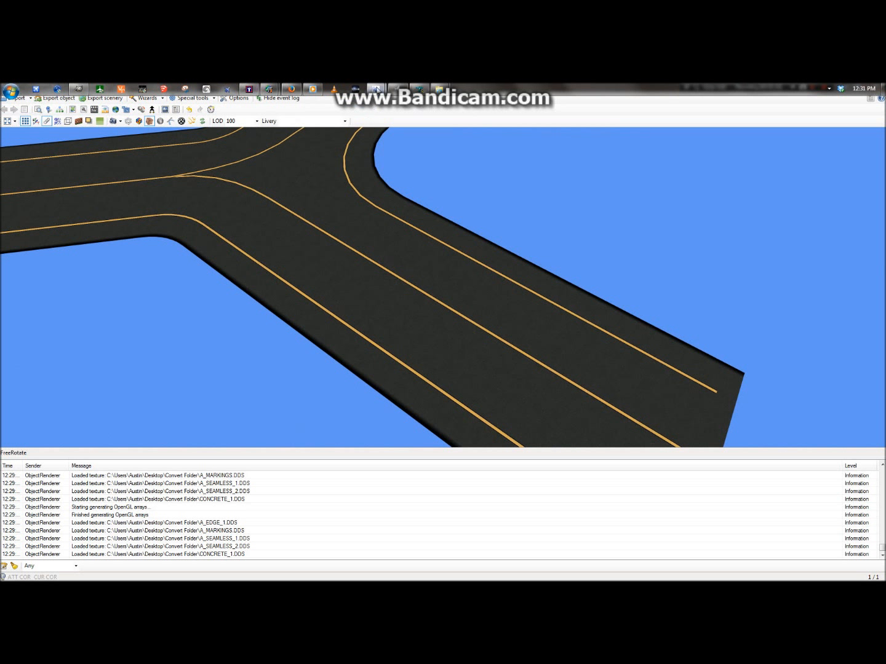
{"action": "left_click", "coordinate": [425, 145]}
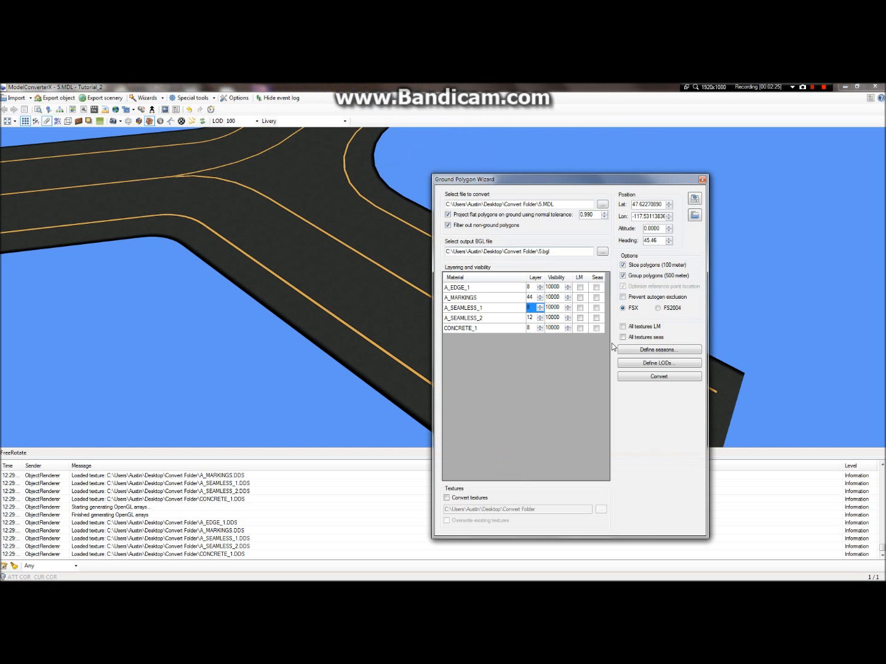
{"action": "left_click", "coordinate": [540, 310]}
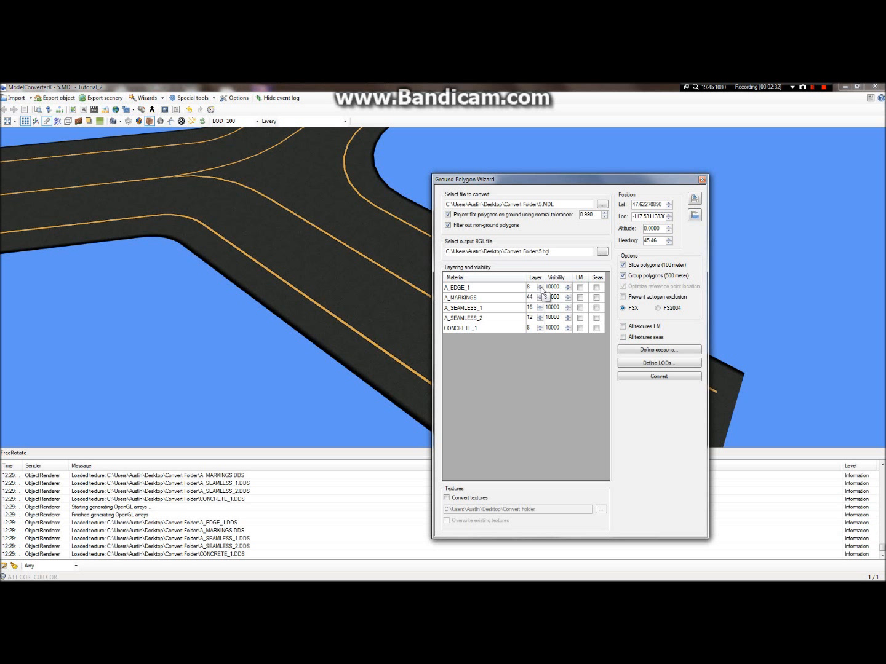
{"action": "left_click", "coordinate": [539, 286]}
{"action": "left_click", "coordinate": [541, 286]}
Inspect the edge texture and yellow lines along the asphalt three-way junction's branches
{"action": "left_click", "coordinate": [397, 285]}
{"action": "left_click_drag", "start_coordinate": [396, 284], "coordinate": [435, 296]}
{"action": "scroll", "coordinate": [391, 323], "scroll_direction": "up", "scroll_amount": 4}
{"action": "scroll", "coordinate": [391, 327], "scroll_direction": "down", "scroll_amount": 1}
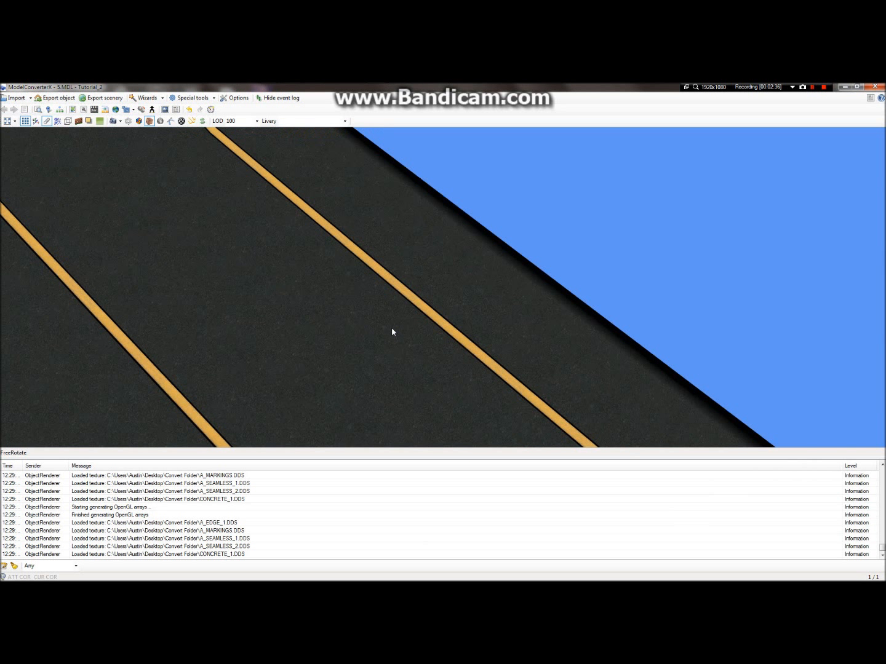
{"action": "left_click_drag", "start_coordinate": [362, 361], "coordinate": [473, 422]}
{"action": "scroll", "coordinate": [363, 370], "scroll_direction": "down", "scroll_amount": 3}
{"action": "scroll", "coordinate": [472, 422], "scroll_direction": "down", "scroll_amount": 2}
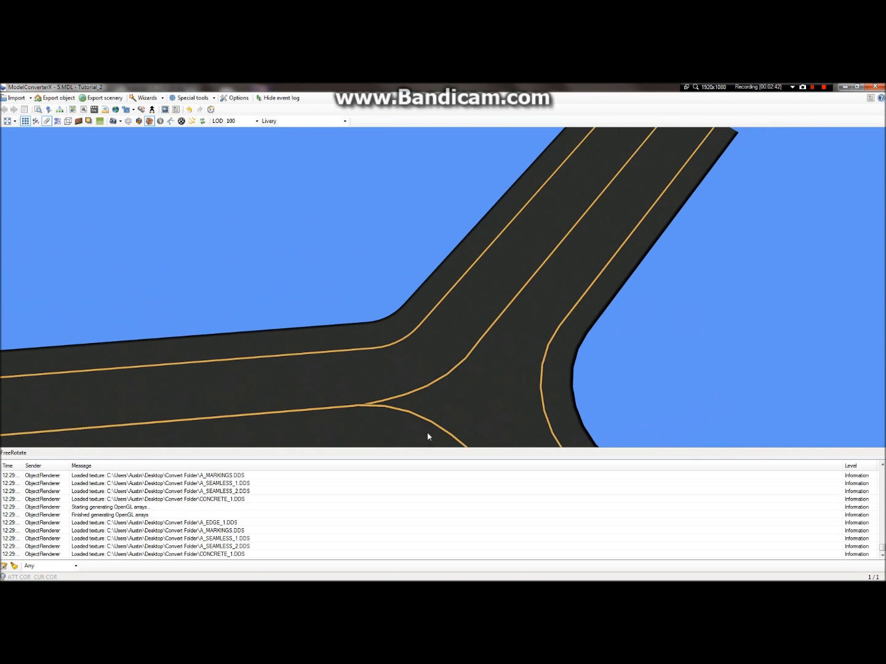
Inspect the concrete T-shaped taxiway for how its concrete, edge strips, asphalt and markings overlap at the inner corners
{"action": "scroll", "coordinate": [456, 278], "scroll_direction": "down", "scroll_amount": 4}
{"action": "left_click_drag", "start_coordinate": [367, 299], "coordinate": [471, 263]}
{"action": "scroll", "coordinate": [485, 385], "scroll_direction": "up", "scroll_amount": 6}
{"action": "scroll", "coordinate": [426, 335], "scroll_direction": "down", "scroll_amount": 5}
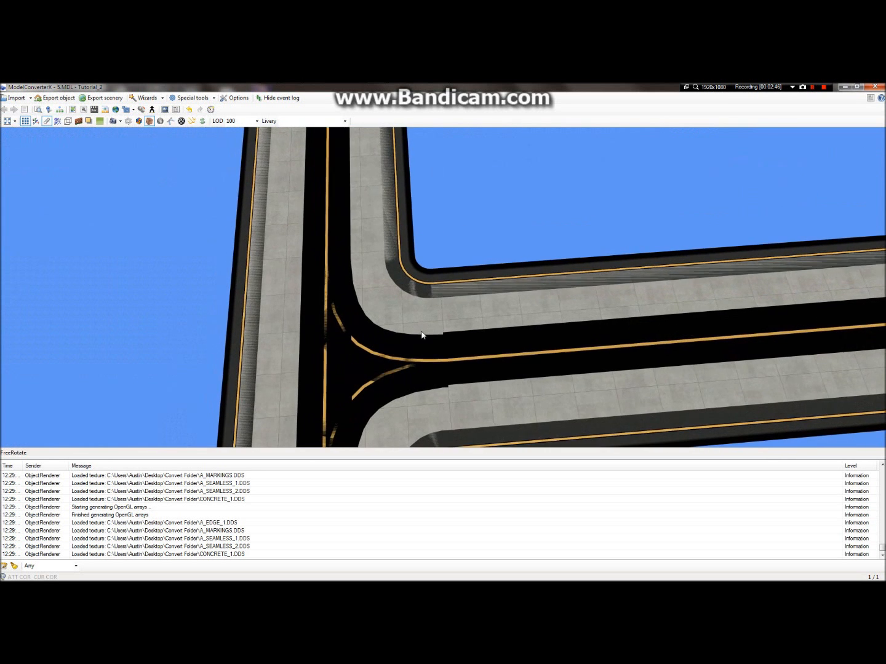
{"action": "scroll", "coordinate": [452, 360], "scroll_direction": "up", "scroll_amount": 5}
{"action": "scroll", "coordinate": [453, 371], "scroll_direction": "down", "scroll_amount": 5}
{"action": "scroll", "coordinate": [453, 371], "scroll_direction": "up", "scroll_amount": 5}
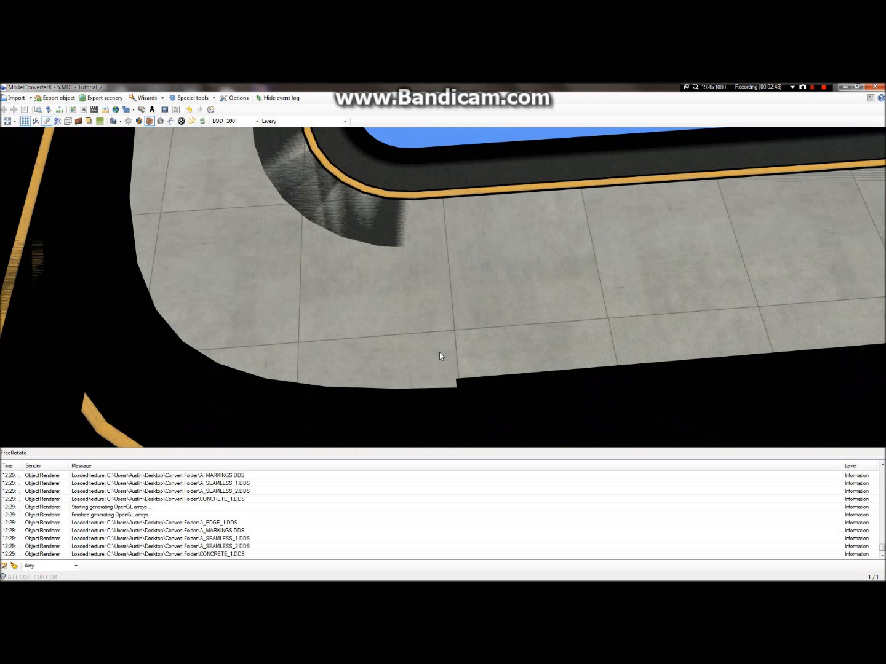
{"action": "scroll", "coordinate": [423, 363], "scroll_direction": "down", "scroll_amount": 5}
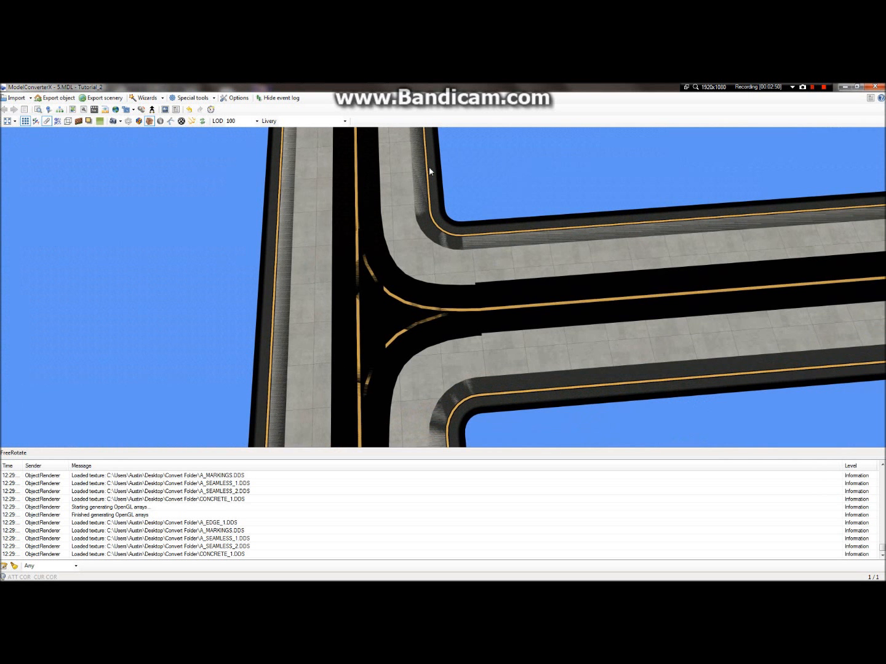
{"action": "mouse_move", "coordinate": [406, 85]}
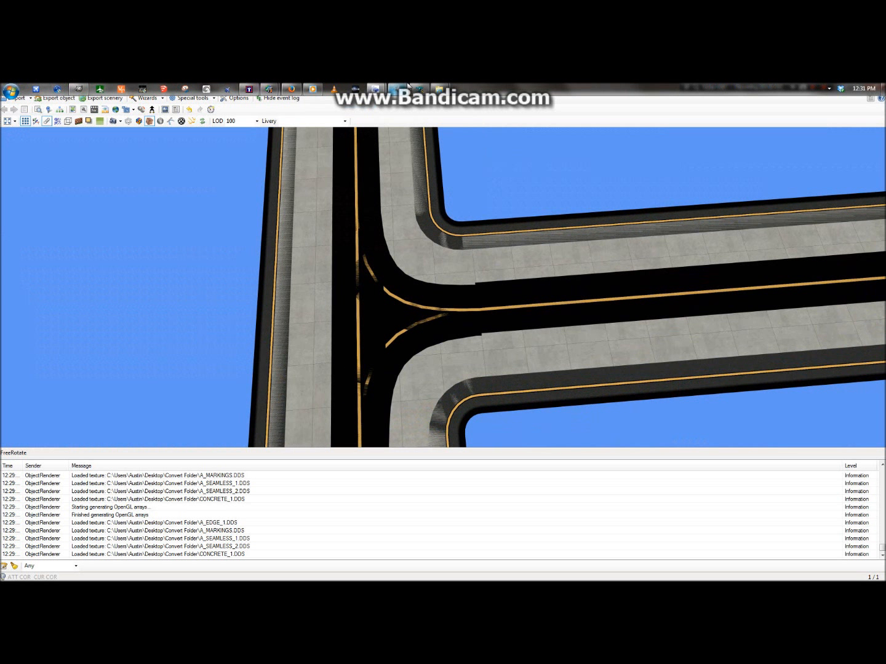
Set the layer of CONCRETE_1 to 16 in the Ground Polygon Wizard
{"action": "left_click", "coordinate": [428, 137]}
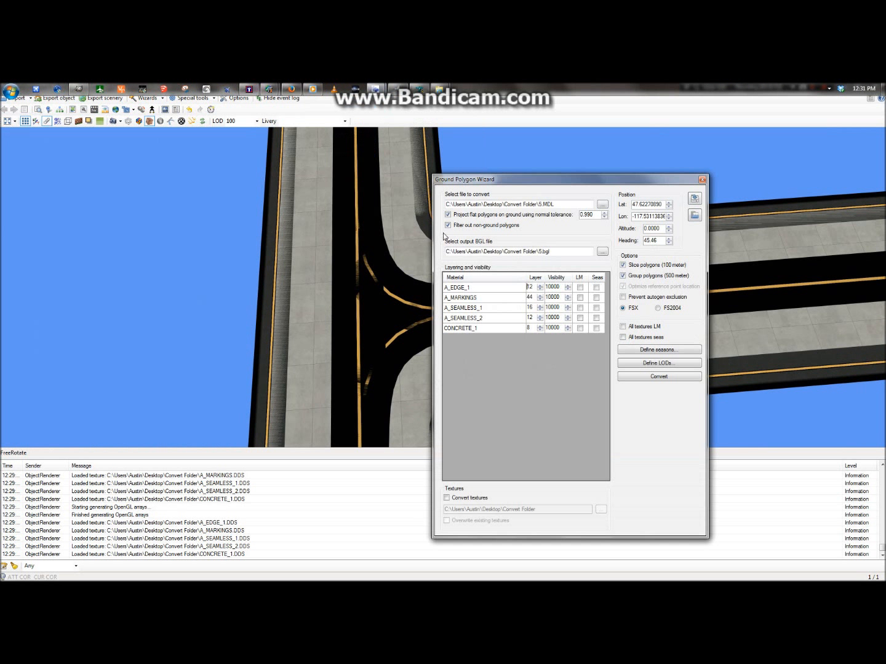
{"action": "left_click", "coordinate": [541, 326]}
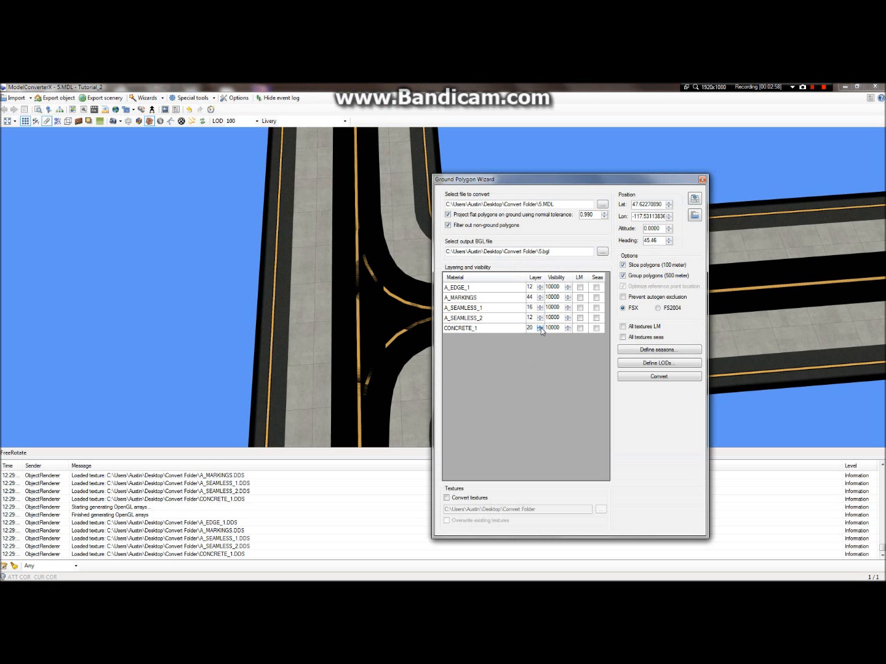
{"action": "left_click", "coordinate": [540, 329]}
{"action": "left_click", "coordinate": [540, 329]}
{"action": "left_click", "coordinate": [541, 330]}
{"action": "left_click", "coordinate": [540, 330]}
Review the whole concrete T-shaped taxiway and compare it with the A_SEAMLESS_2 layer value in the Ground Polygon Wizard
{"action": "left_click_drag", "start_coordinate": [370, 313], "coordinate": [410, 339]}
{"action": "scroll", "coordinate": [377, 271], "scroll_direction": "down", "scroll_amount": 6}
{"action": "mouse_move", "coordinate": [442, 85]}
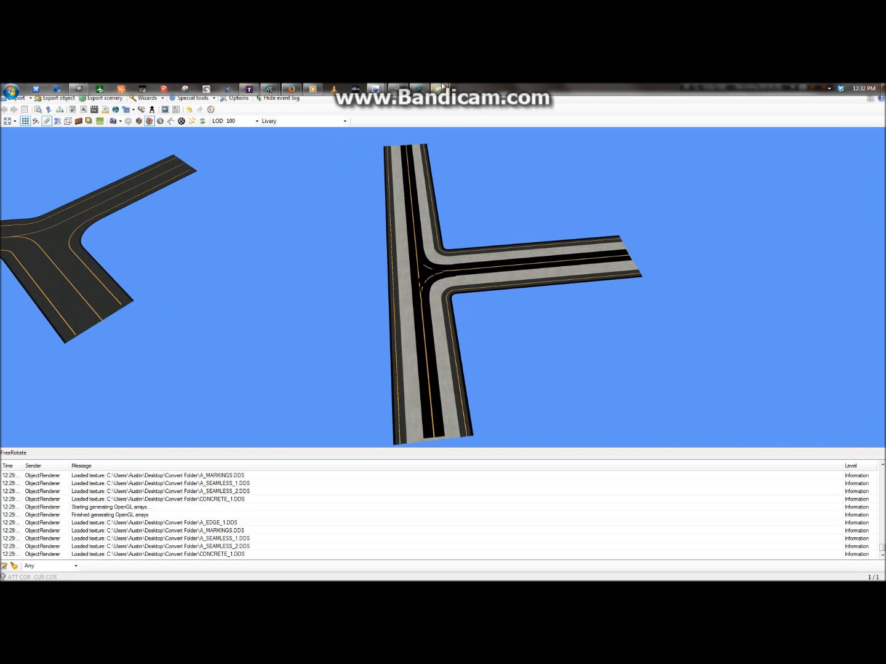
{"action": "mouse_move", "coordinate": [380, 90]}
{"action": "left_click", "coordinate": [423, 125]}
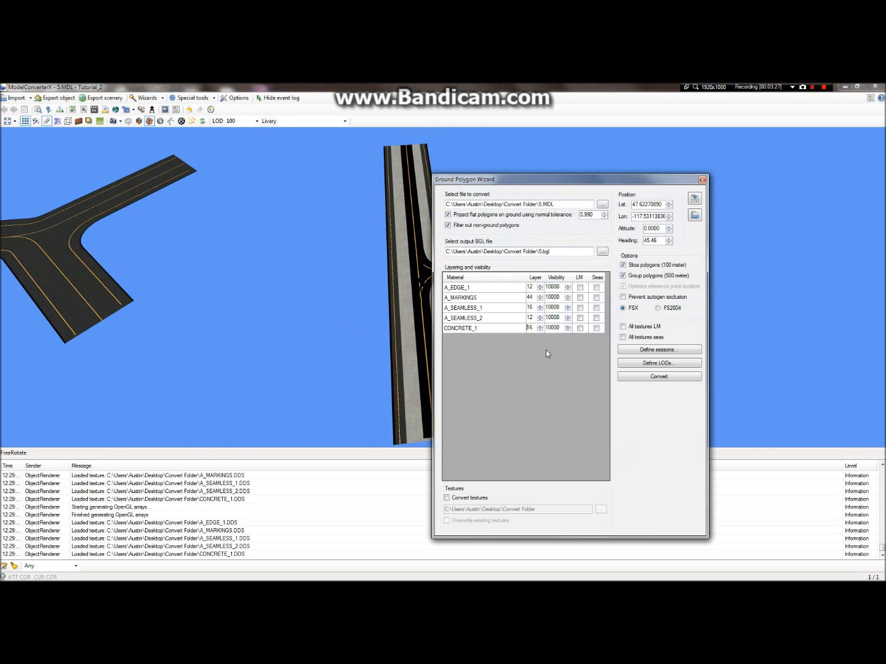
{"action": "double_click", "coordinate": [533, 318]}
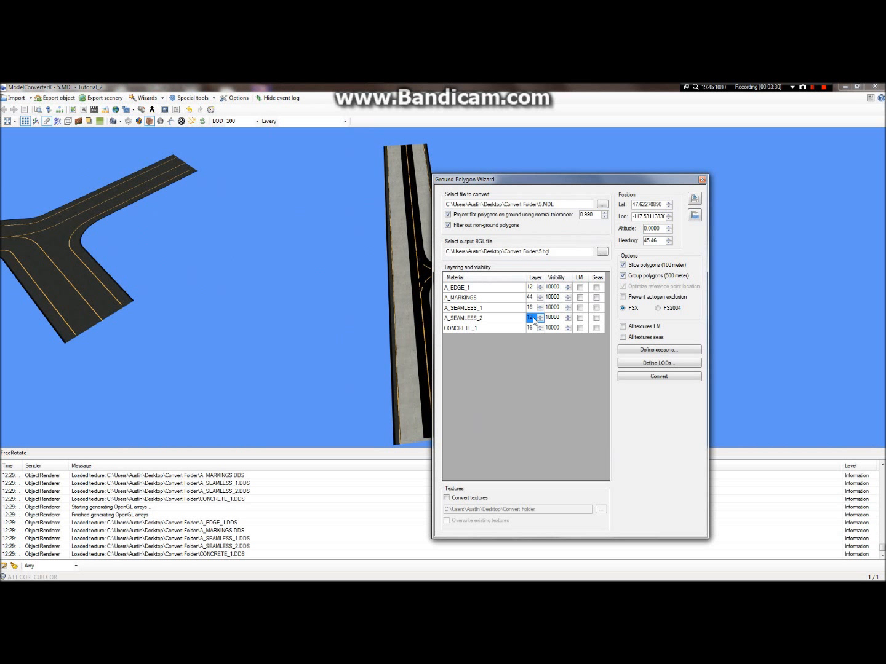
Inspect the asphalt strip, concrete edges and yellow lines around the concrete T-shaped taxiway's intersection and side branch
{"action": "left_click", "coordinate": [420, 356]}
{"action": "scroll", "coordinate": [415, 346], "scroll_direction": "up", "scroll_amount": 5}
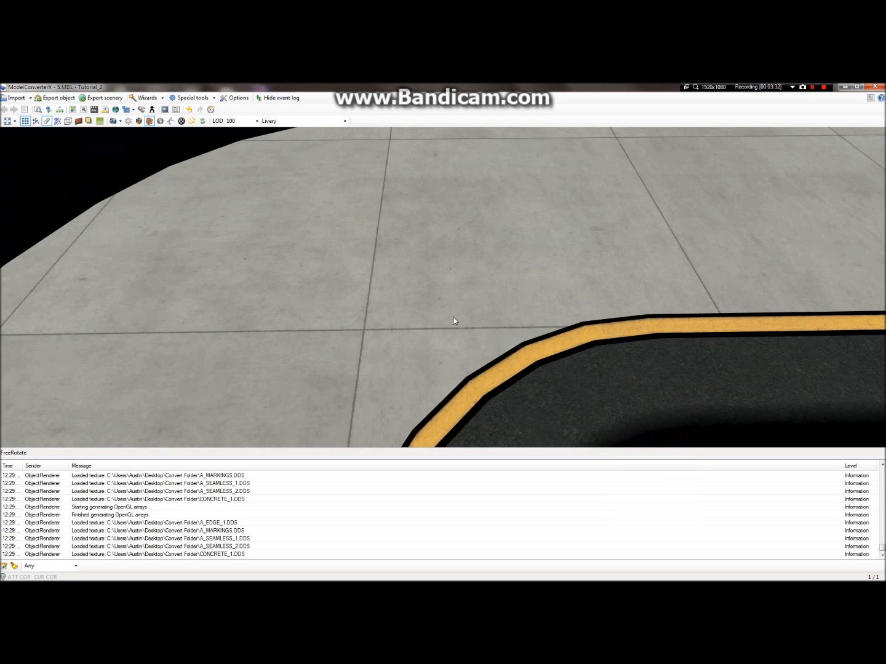
{"action": "scroll", "coordinate": [454, 320], "scroll_direction": "down", "scroll_amount": 5}
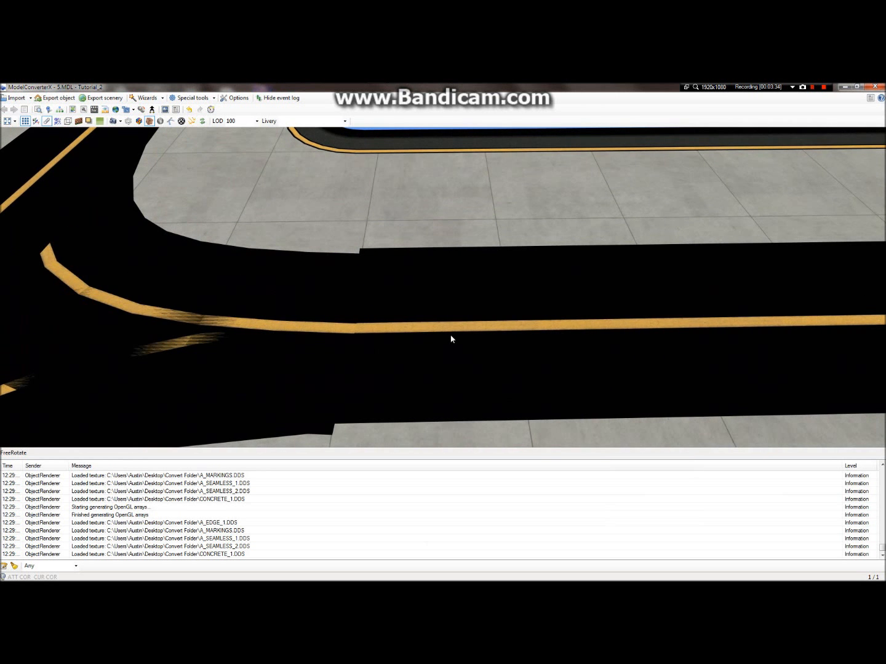
{"action": "scroll", "coordinate": [451, 339], "scroll_direction": "down", "scroll_amount": 5}
{"action": "right_click_drag", "start_coordinate": [451, 339], "coordinate": [270, 342]}
{"action": "scroll", "coordinate": [397, 336], "scroll_direction": "up", "scroll_amount": 5}
{"action": "scroll", "coordinate": [405, 340], "scroll_direction": "down", "scroll_amount": 4}
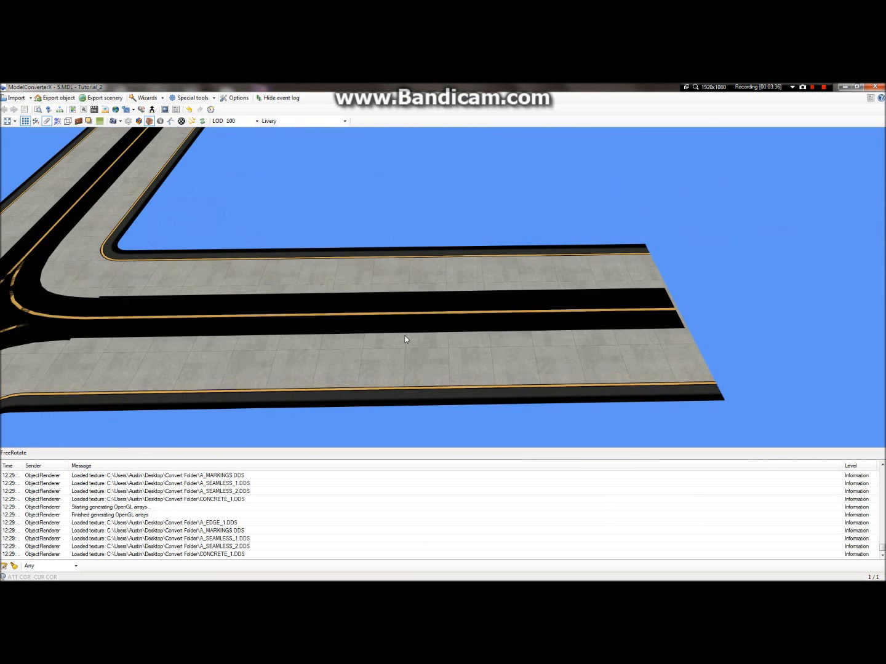
{"action": "scroll", "coordinate": [406, 339], "scroll_direction": "down", "scroll_amount": 5}
{"action": "left_click_drag", "start_coordinate": [446, 322], "coordinate": [380, 288]}
{"action": "right_click_drag", "start_coordinate": [380, 288], "coordinate": [400, 347]}
{"action": "scroll", "coordinate": [376, 364], "scroll_direction": "up", "scroll_amount": 3}
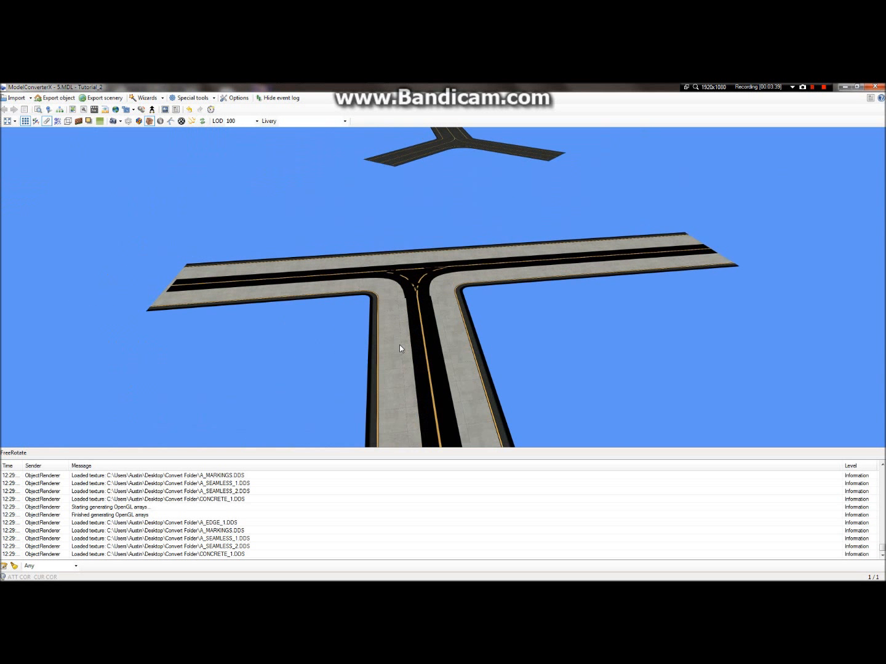
{"action": "scroll", "coordinate": [399, 348], "scroll_direction": "up", "scroll_amount": 6}
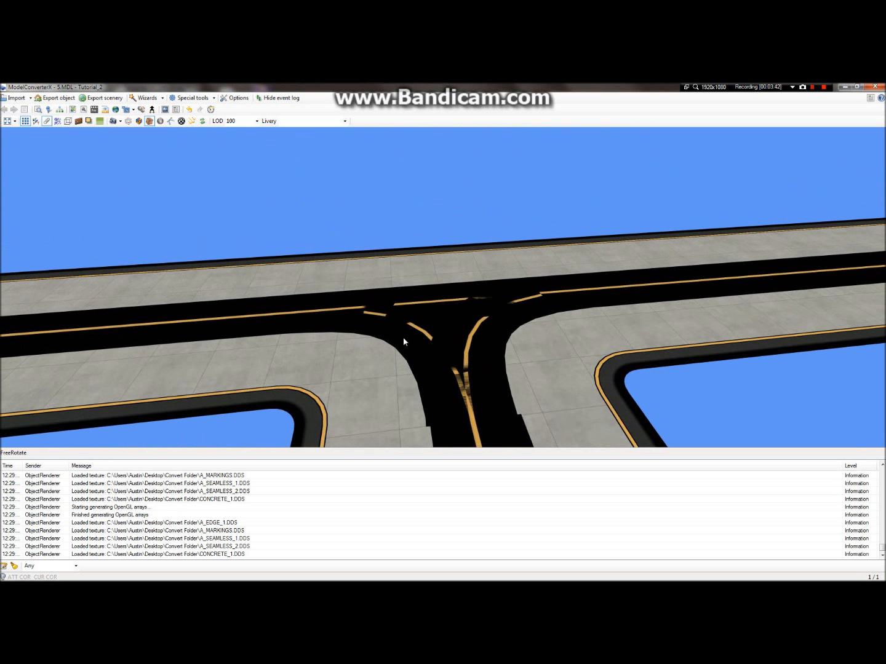
{"action": "scroll", "coordinate": [404, 338], "scroll_direction": "up", "scroll_amount": 1}
{"action": "scroll", "coordinate": [404, 339], "scroll_direction": "down", "scroll_amount": 1}
{"action": "right_click_drag", "start_coordinate": [404, 339], "coordinate": [408, 339]}
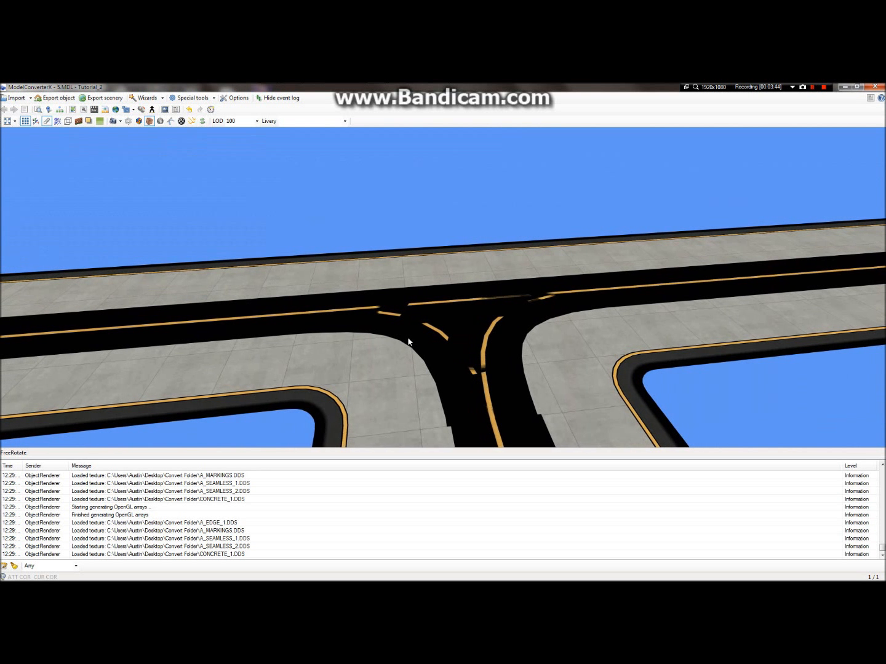
Examine the asphalt three-way junction and its position relative to the runway and concrete taxiway
{"action": "scroll", "coordinate": [408, 342], "scroll_direction": "down", "scroll_amount": 5}
{"action": "left_click_drag", "start_coordinate": [427, 321], "coordinate": [445, 284]}
{"action": "scroll", "coordinate": [517, 307], "scroll_direction": "down", "scroll_amount": 3}
{"action": "right_click_drag", "start_coordinate": [409, 319], "coordinate": [432, 396]}
{"action": "scroll", "coordinate": [403, 351], "scroll_direction": "up", "scroll_amount": 3}
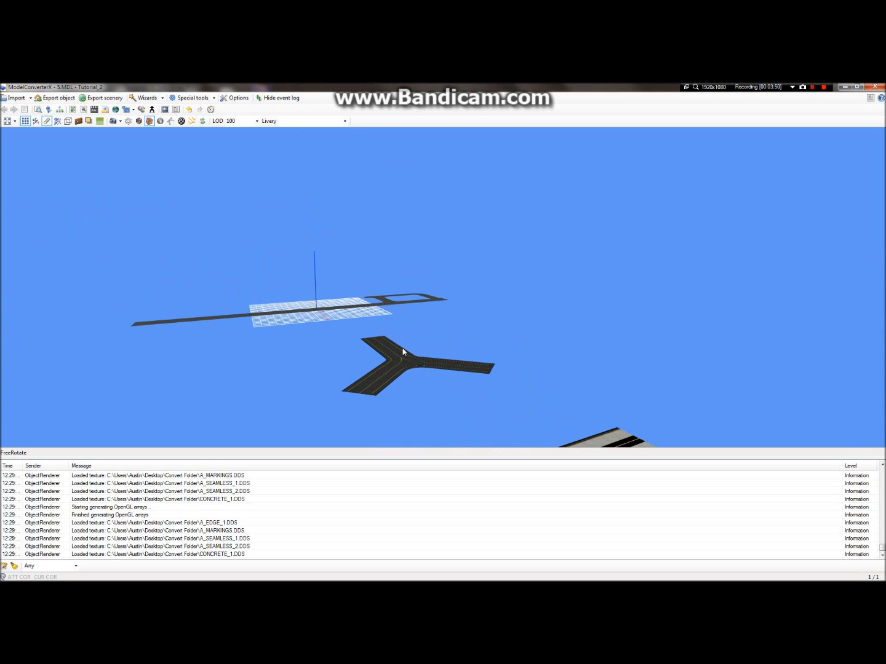
{"action": "scroll", "coordinate": [385, 375], "scroll_direction": "up", "scroll_amount": 2}
{"action": "left_click_drag", "start_coordinate": [345, 378], "coordinate": [351, 401]}
Convert 5.MDL to the output file 5.bgl with the Ground Polygon Wizard
{"action": "mouse_move", "coordinate": [407, 85]}
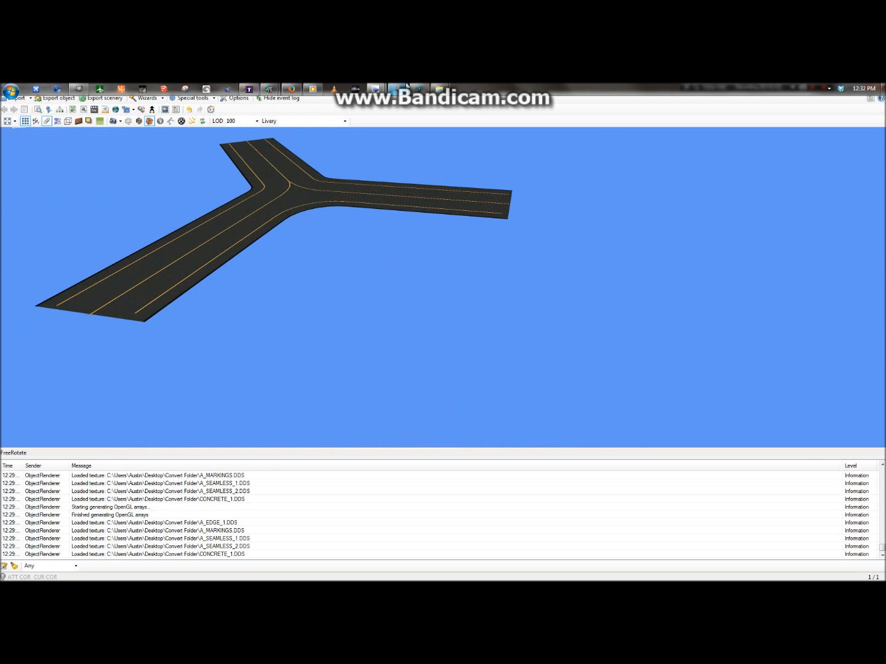
{"action": "mouse_move", "coordinate": [375, 90]}
{"action": "left_click", "coordinate": [402, 125]}
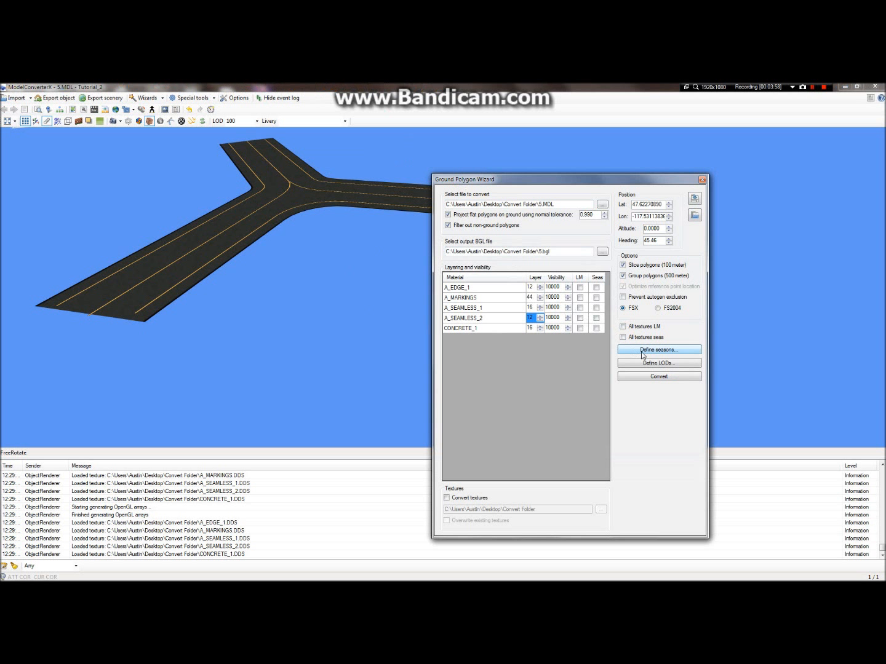
{"action": "left_click", "coordinate": [674, 377]}
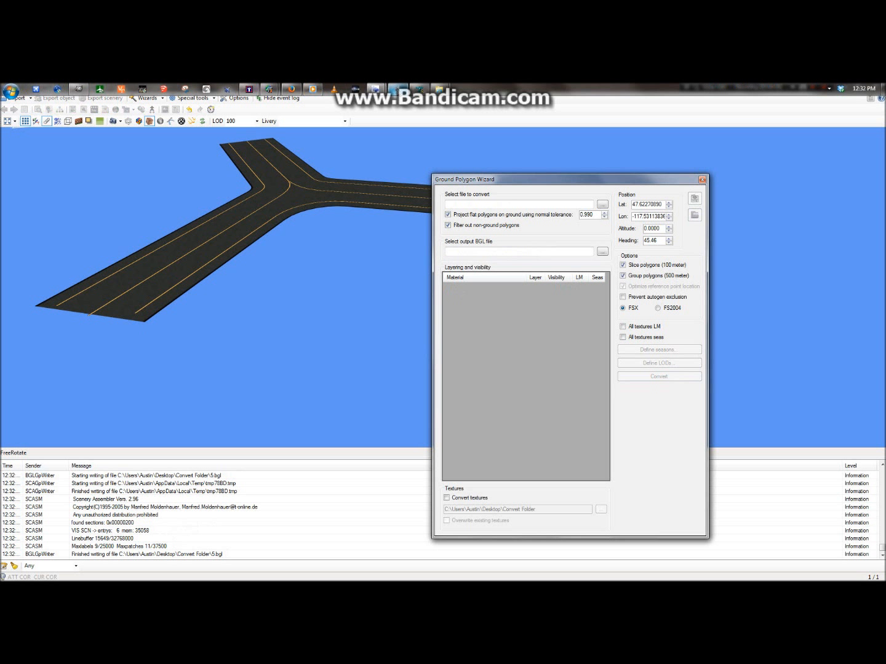
Switch to Airport Design Editor X, compare runway R03's latitude, longitude and heading with the wizard's position, and discard the property edits
{"action": "mouse_move", "coordinate": [380, 90]}
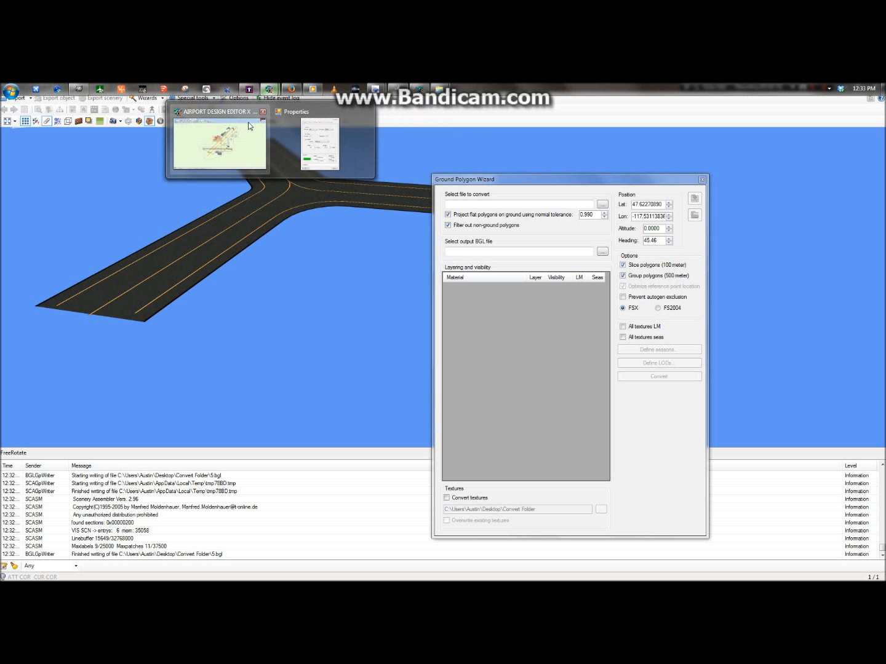
{"action": "left_click", "coordinate": [224, 142]}
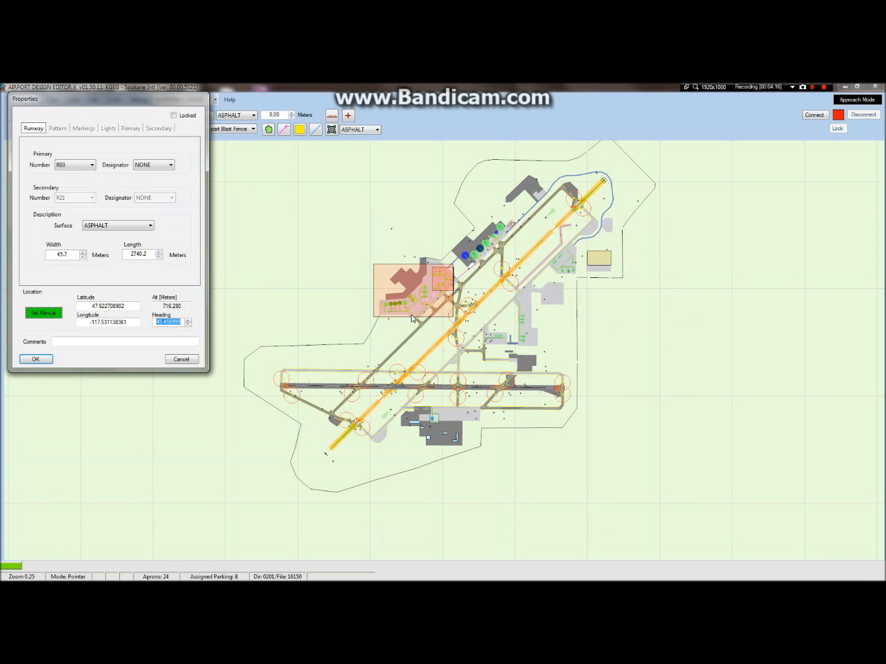
{"action": "scroll", "coordinate": [435, 347], "scroll_direction": "up", "scroll_amount": 3}
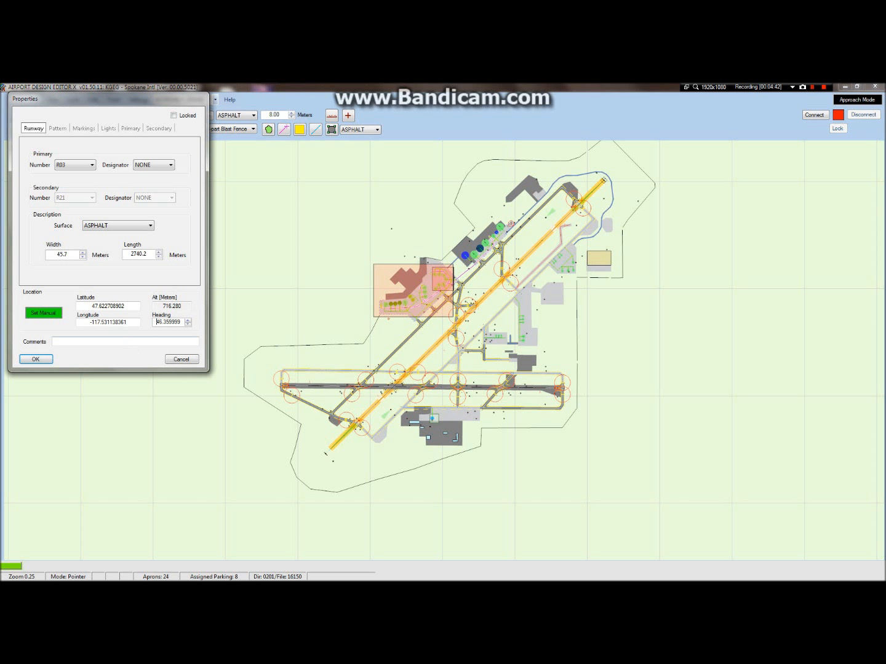
{"action": "left_click_drag", "start_coordinate": [122, 307], "coordinate": [89, 322]}
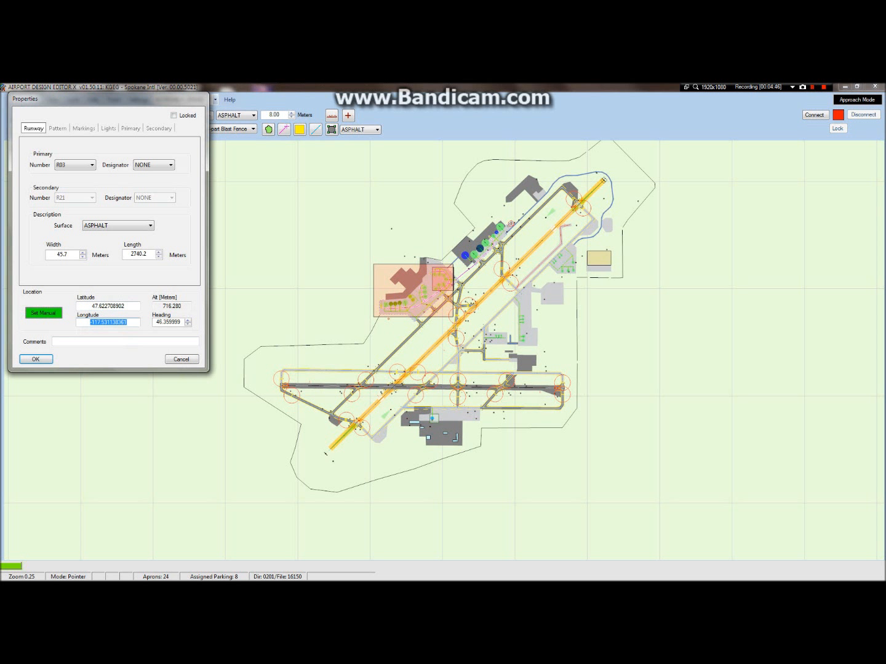
{"action": "key", "text": "Tab"}
{"action": "left_click_drag", "start_coordinate": [129, 323], "coordinate": [89, 323]}
{"action": "key", "text": "Tab"}
{"action": "left_click_drag", "start_coordinate": [128, 322], "coordinate": [104, 322]}
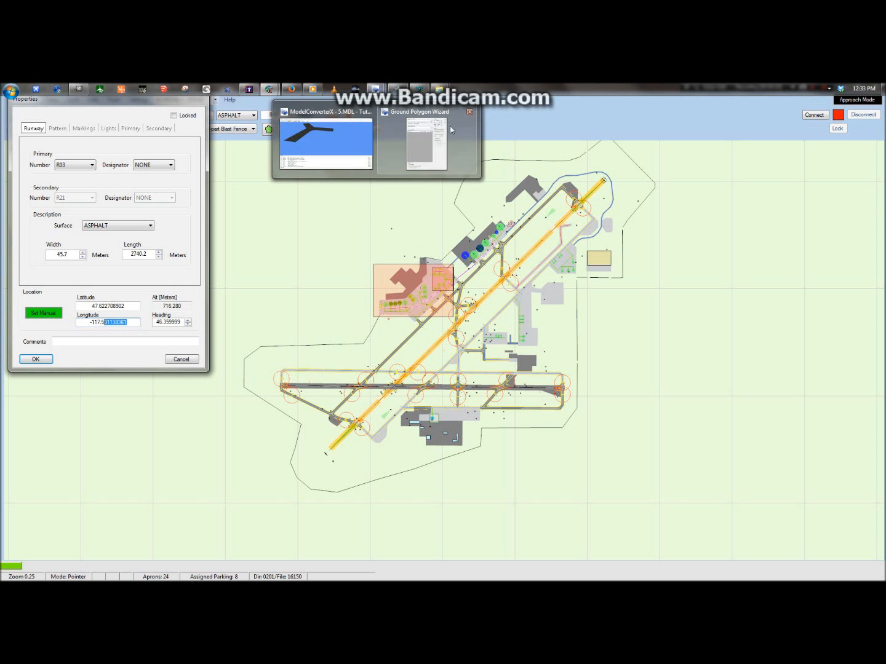
{"action": "left_click", "coordinate": [425, 143]}
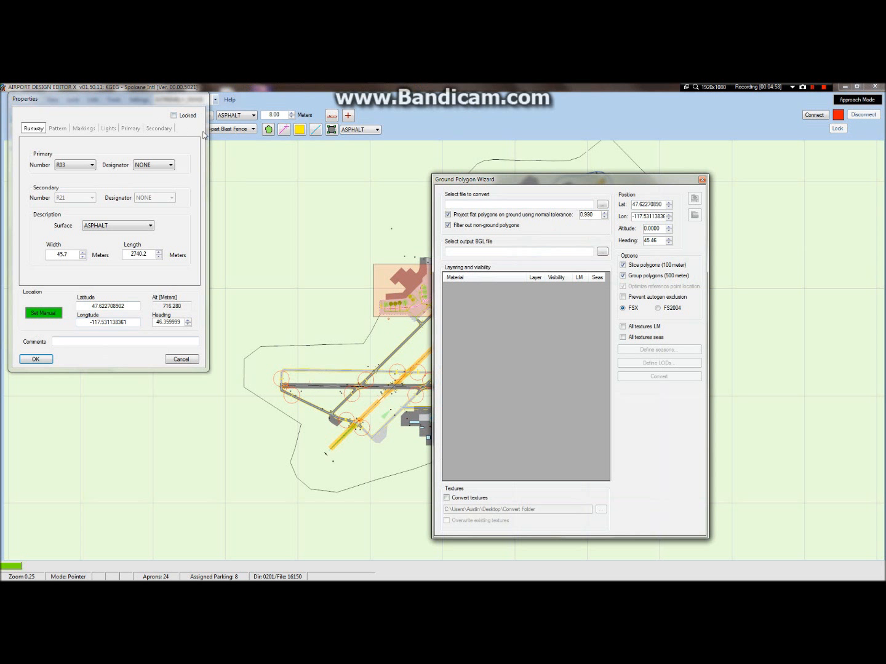
{"action": "left_click", "coordinate": [177, 362]}
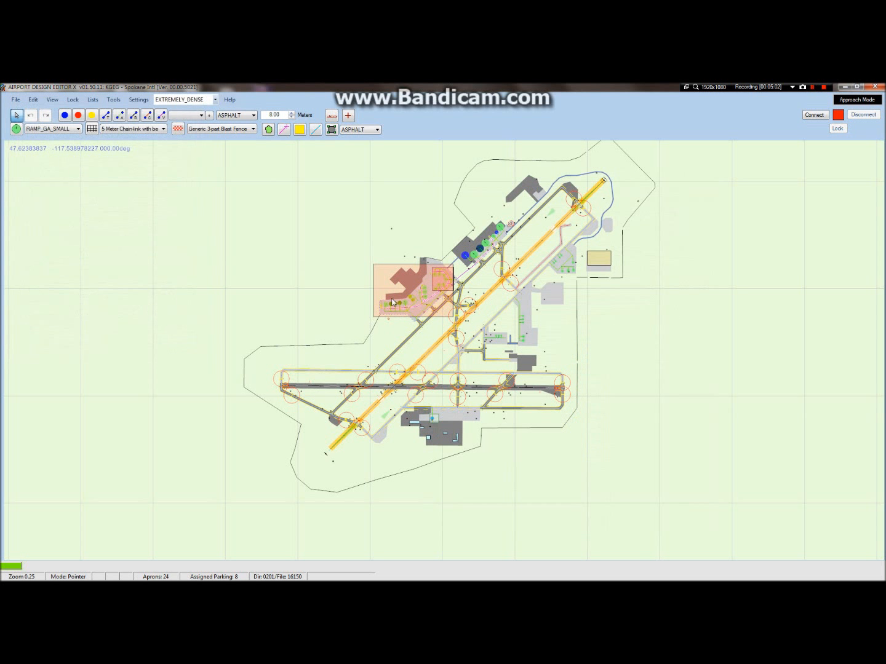
Reopen the diagonal runway's properties and enable manual location entry to examine its latitude and longitude
{"action": "scroll", "coordinate": [425, 354], "scroll_direction": "up", "scroll_amount": 5}
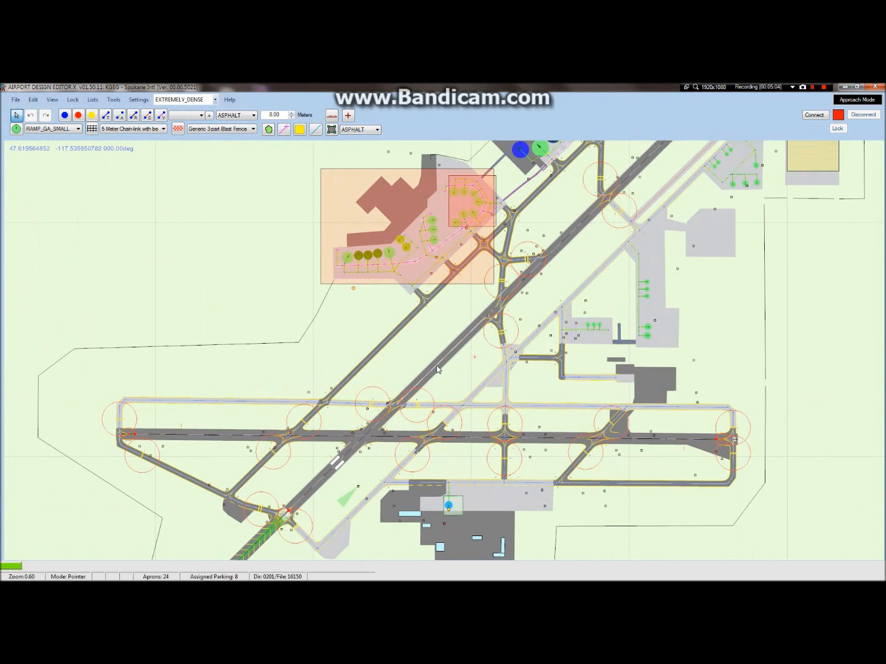
{"action": "left_click", "coordinate": [437, 368]}
{"action": "right_click", "coordinate": [438, 368]}
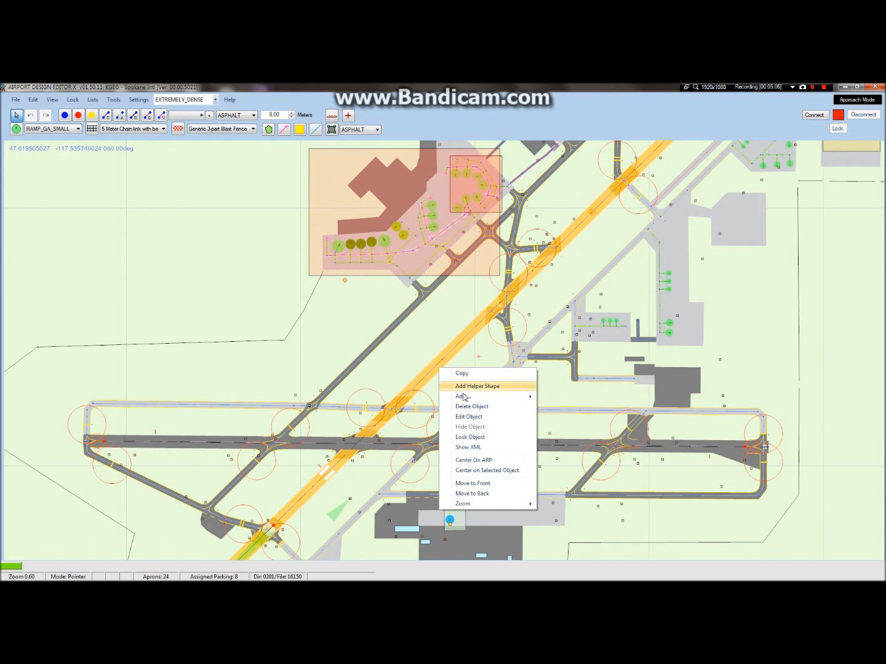
{"action": "left_click", "coordinate": [437, 377]}
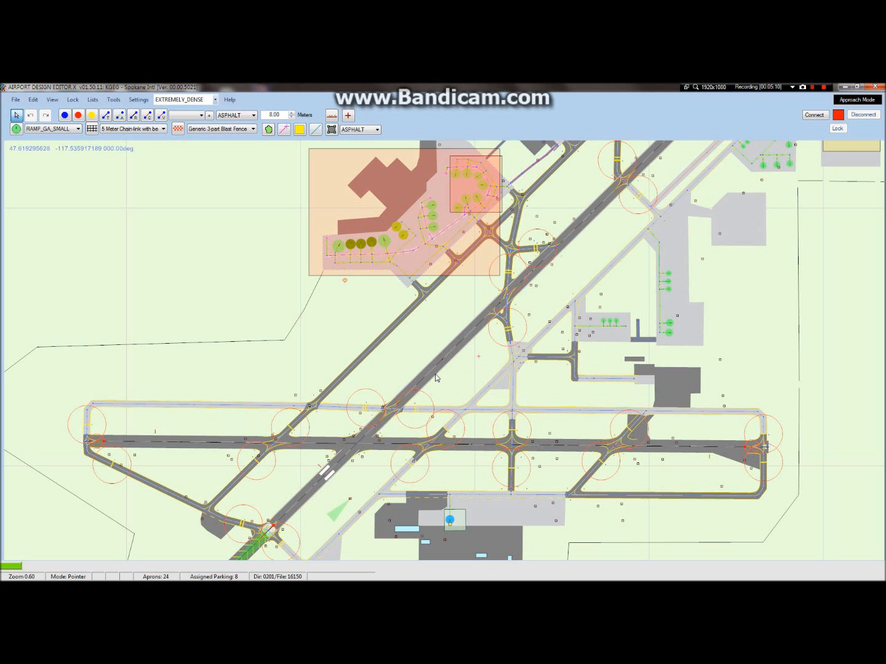
{"action": "left_click", "coordinate": [437, 377]}
{"action": "right_click", "coordinate": [436, 375]}
{"action": "left_click", "coordinate": [465, 423]}
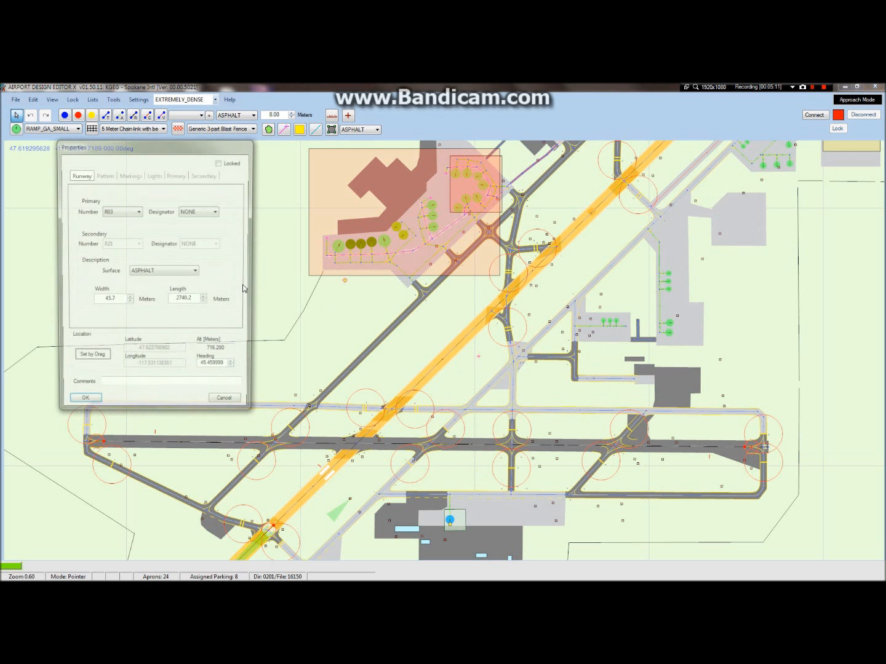
{"action": "left_click", "coordinate": [90, 360]}
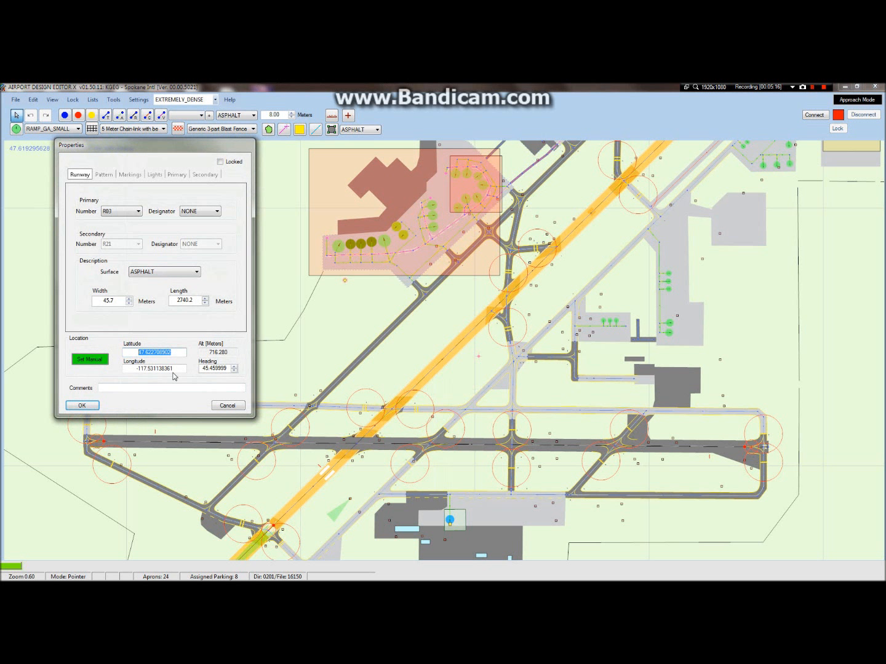
{"action": "left_click_drag", "start_coordinate": [174, 370], "coordinate": [75, 374]}
Bring up the Convert Folder window and the Ground Polygon Wizard beside the runway properties
{"action": "mouse_move", "coordinate": [544, 84]}
{"action": "left_click", "coordinate": [446, 85]}
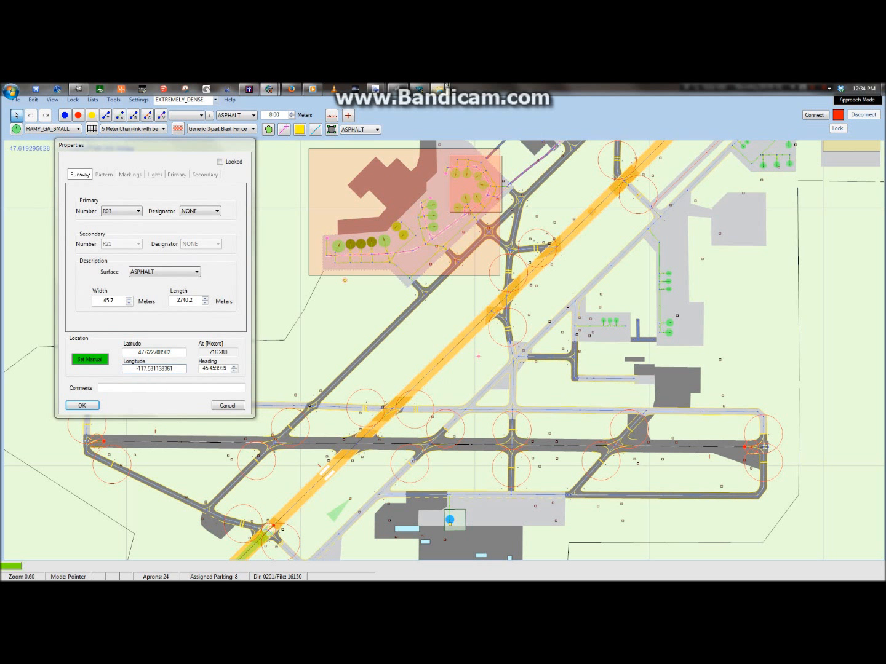
{"action": "left_click", "coordinate": [498, 139]}
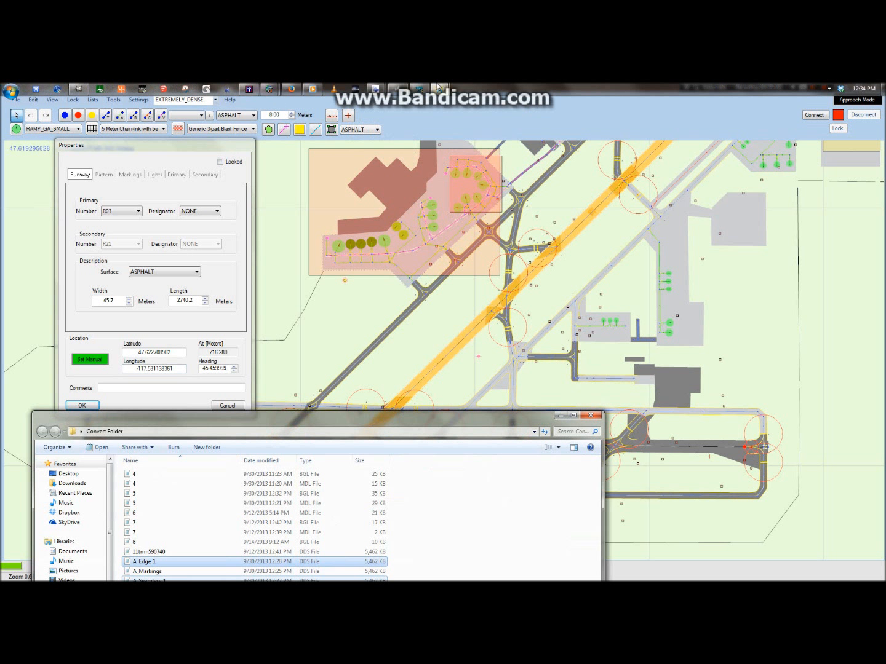
{"action": "left_click", "coordinate": [431, 116]}
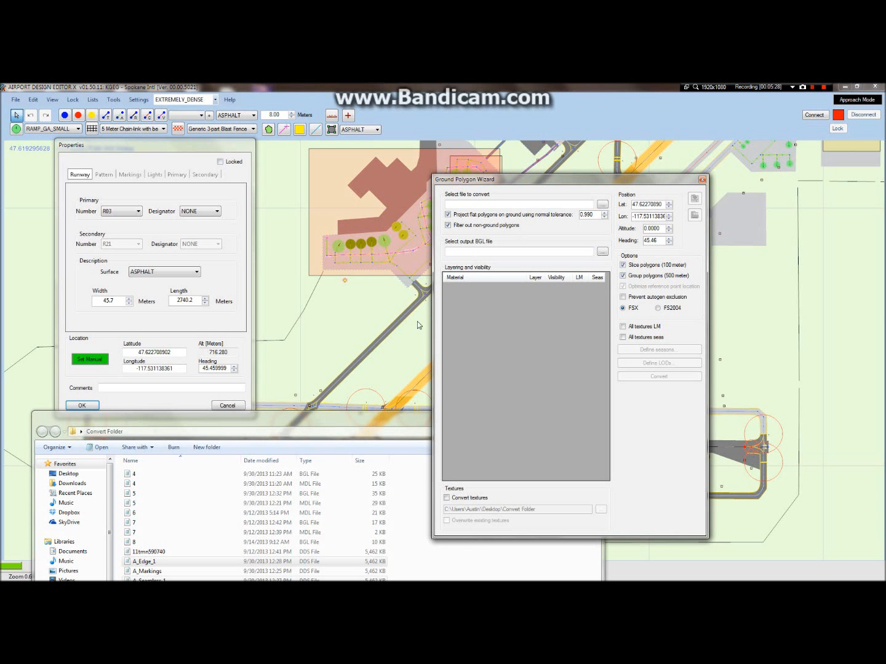
Open the Convert Folder from the desktop to locate the converted 5 BGL file
{"action": "mouse_move", "coordinate": [433, 86]}
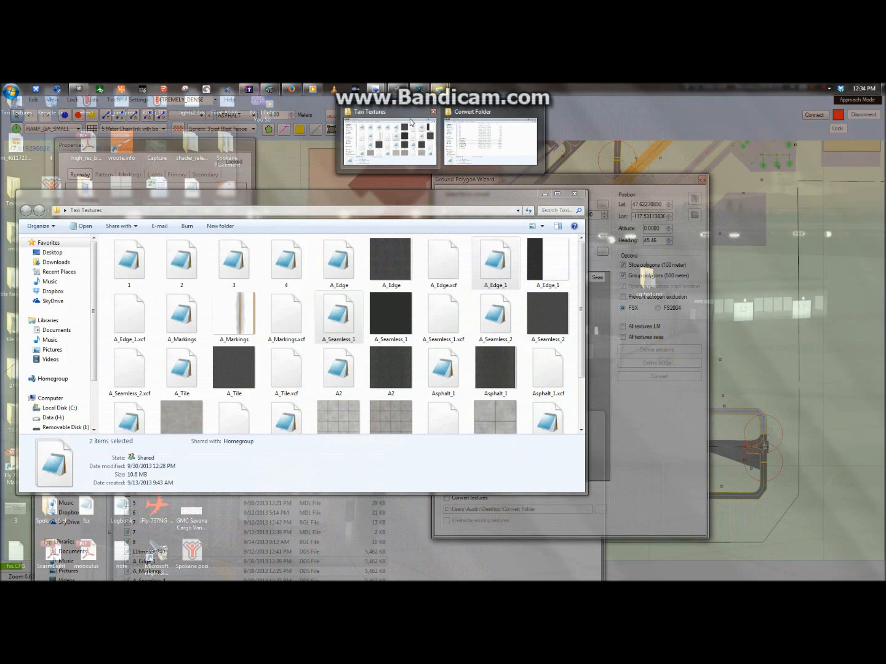
{"action": "mouse_move", "coordinate": [411, 121]}
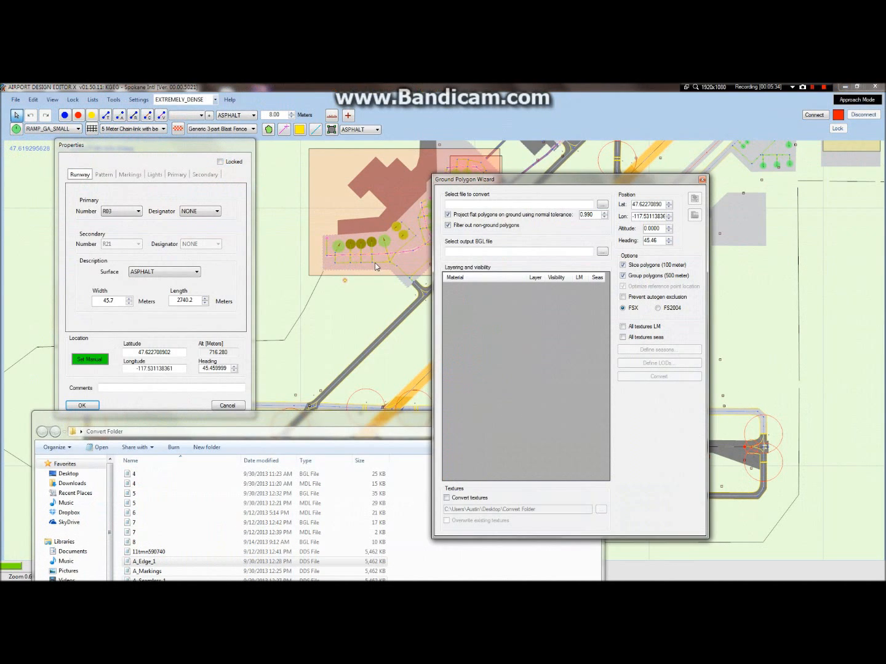
{"action": "left_click", "coordinate": [386, 144]}
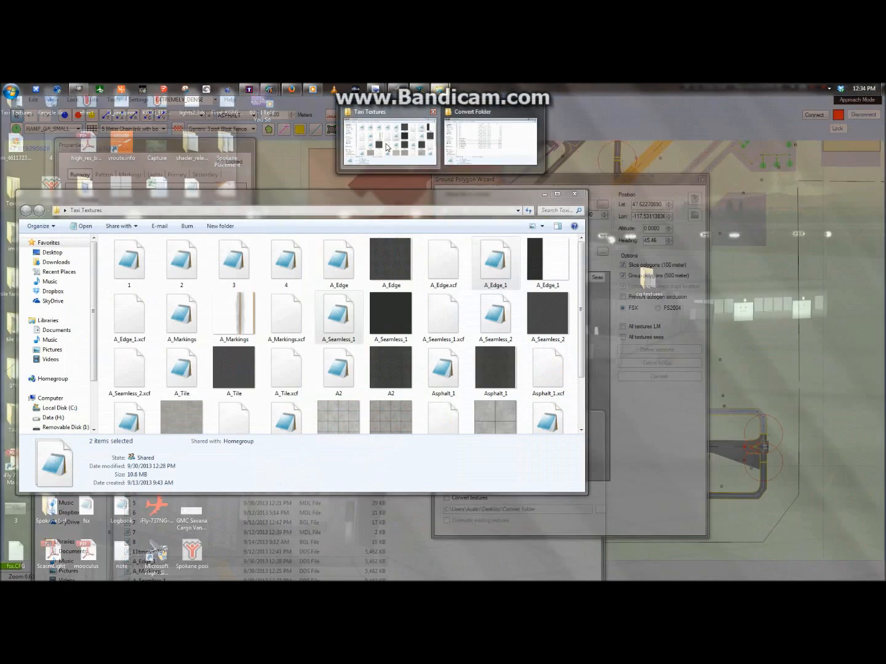
{"action": "left_click", "coordinate": [438, 87]}
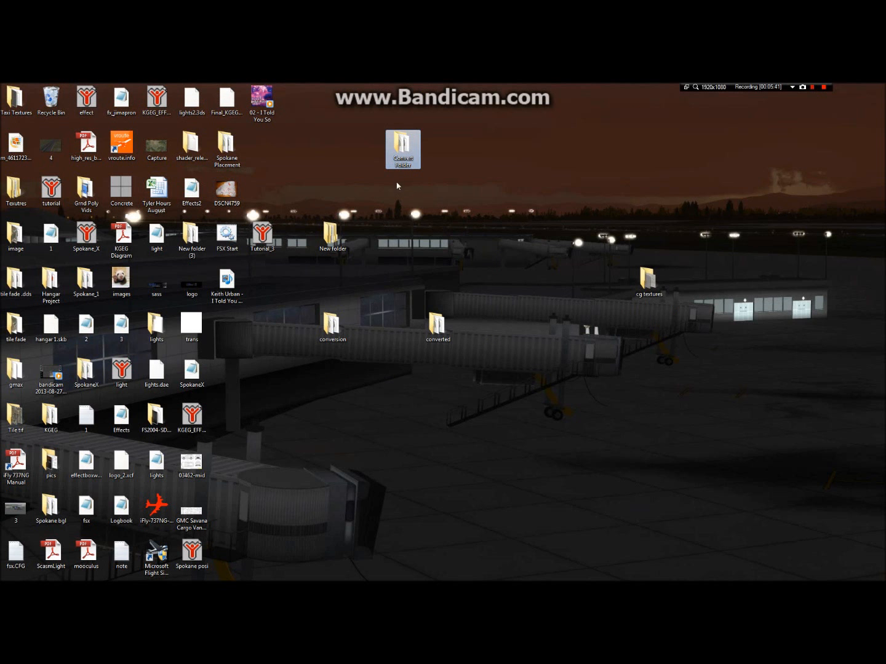
{"action": "double_click", "coordinate": [400, 148]}
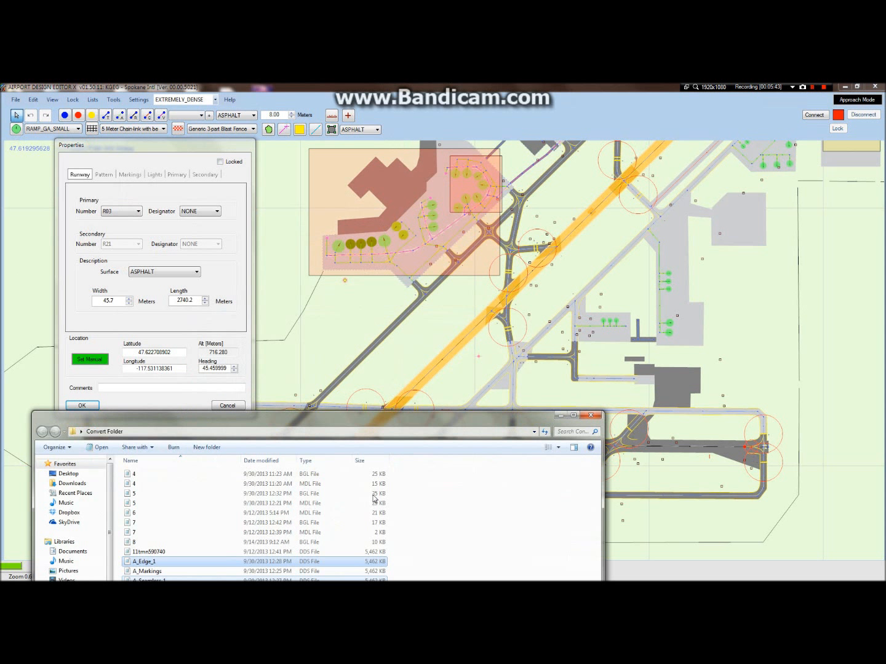
Bring the full Convert Folder window into view and select the 5 BGL file
{"action": "left_click_drag", "start_coordinate": [363, 417], "coordinate": [443, 231]}
{"action": "left_click", "coordinate": [388, 288]}
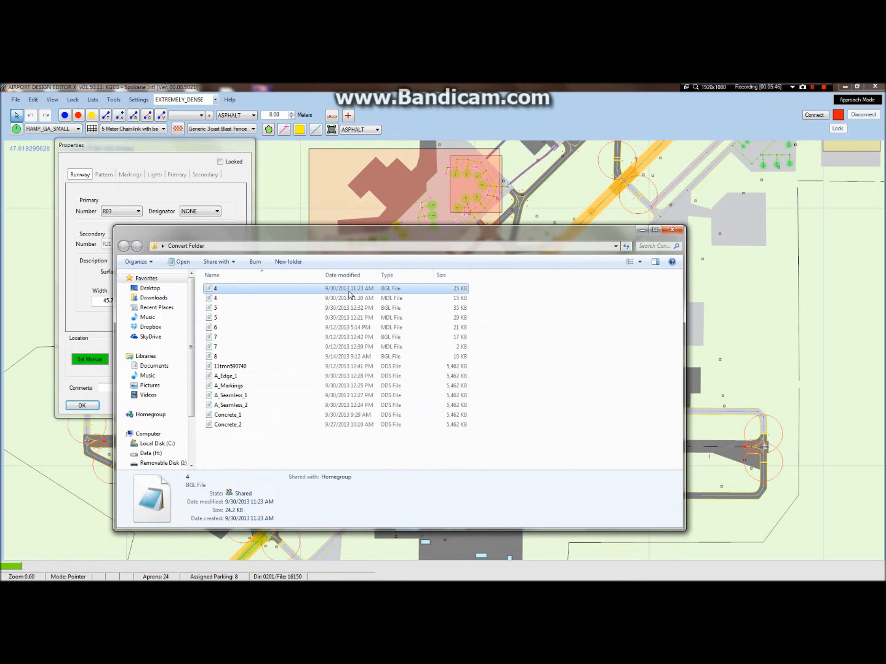
{"action": "left_click", "coordinate": [263, 309]}
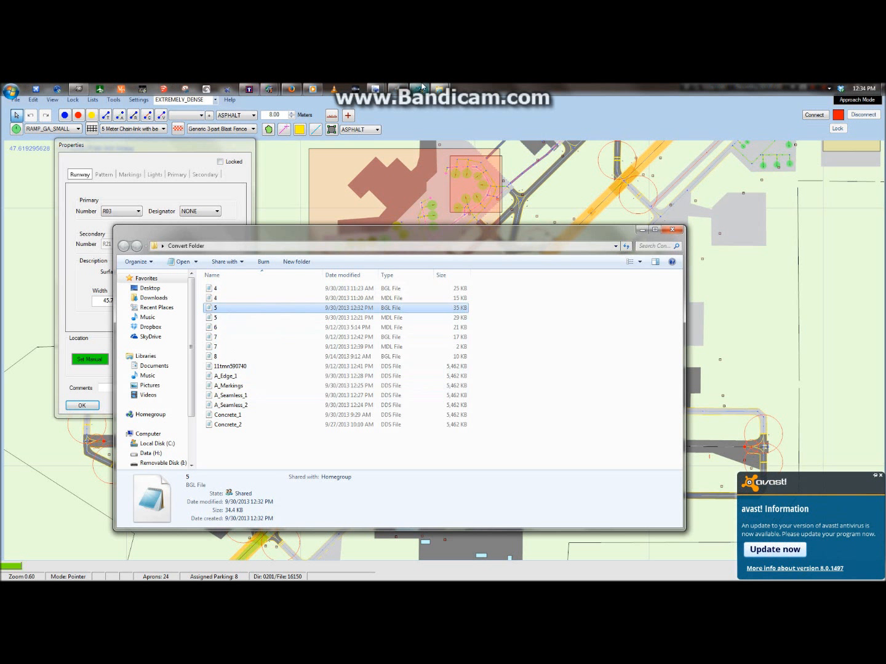
Open Microsoft Flight Simulator X's Addon Scenery folder in a window beside the Convert Folder
{"action": "left_click", "coordinate": [438, 86]}
{"action": "right_click", "coordinate": [438, 86]}
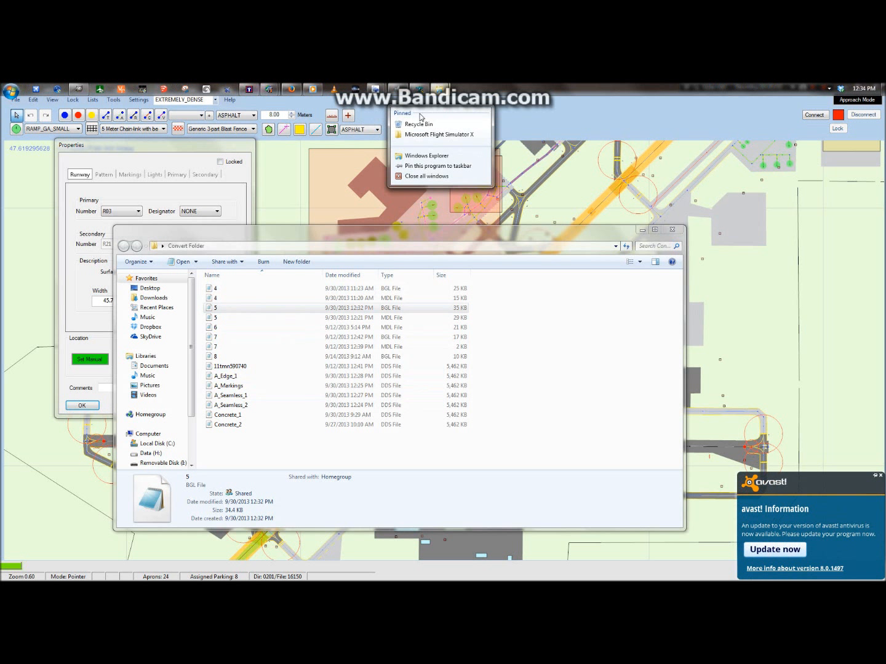
{"action": "left_click", "coordinate": [468, 136]}
{"action": "left_click_drag", "start_coordinate": [406, 249], "coordinate": [645, 286]}
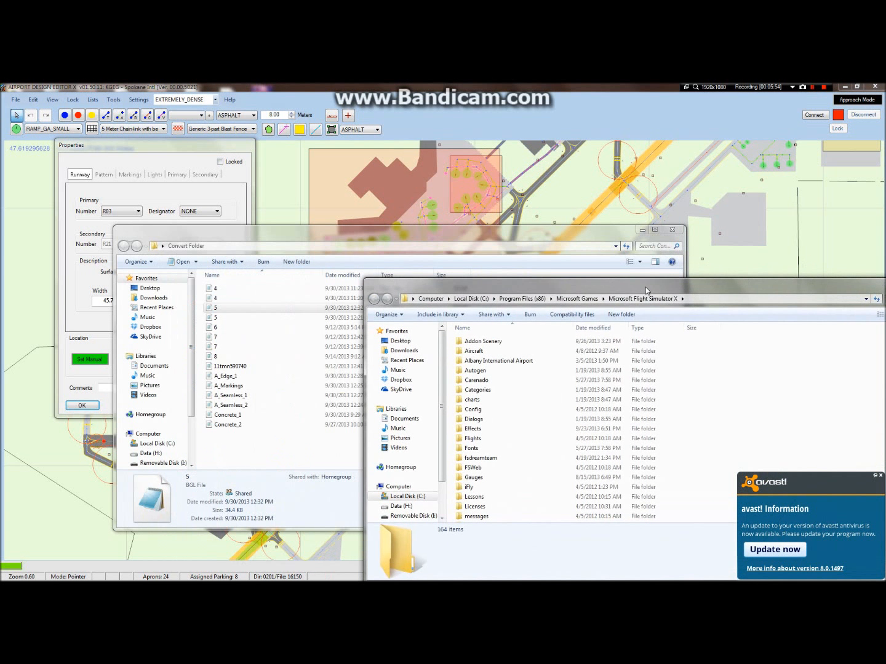
{"action": "double_click", "coordinate": [477, 342]}
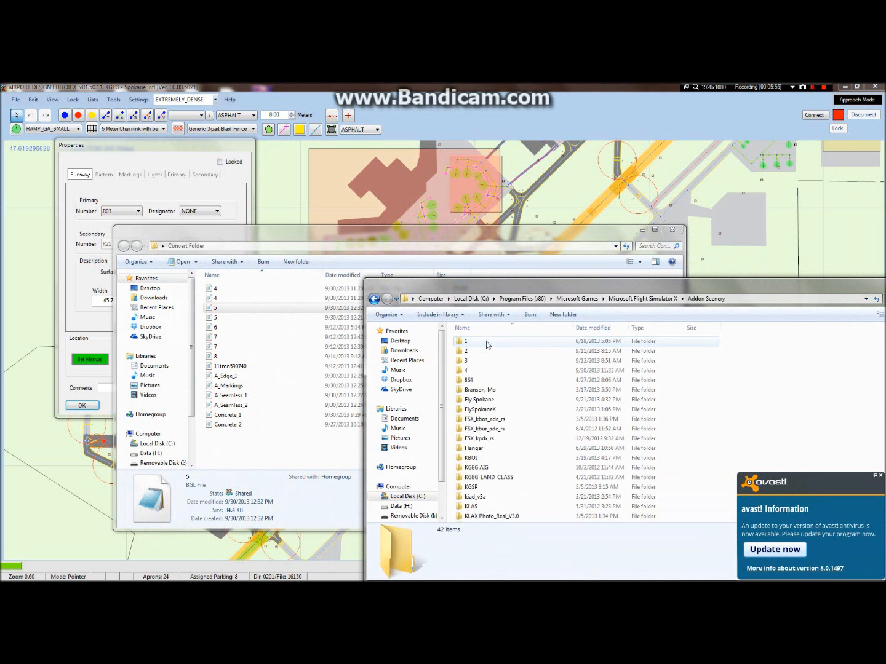
Create a new folder named Tutorial inside Addon Scenery
{"action": "right_click", "coordinate": [452, 412]}
{"action": "mouse_move", "coordinate": [544, 521]}
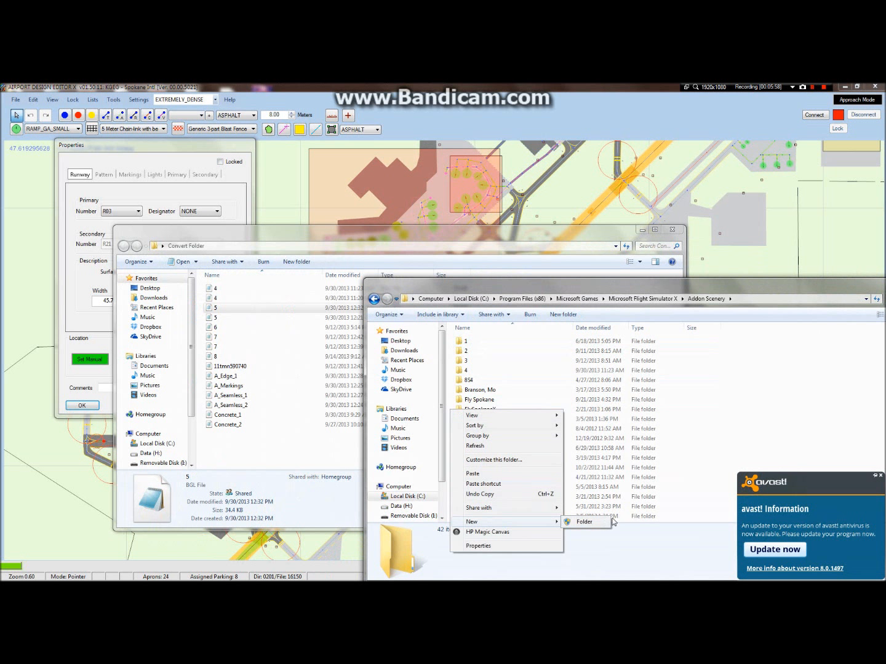
{"action": "left_click", "coordinate": [594, 522]}
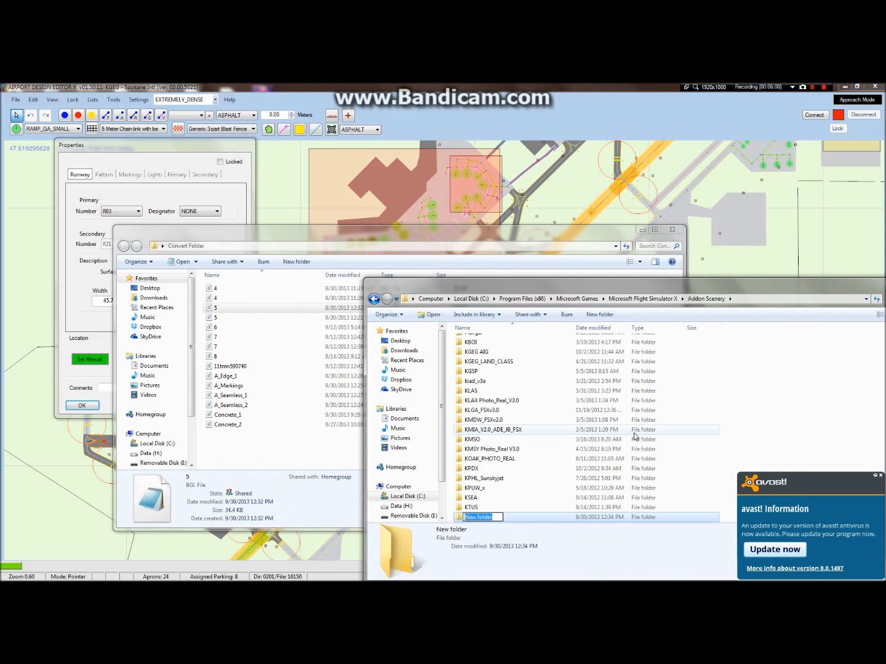
{"action": "type", "text": "Tutorial"}
{"action": "key", "text": "Return"}
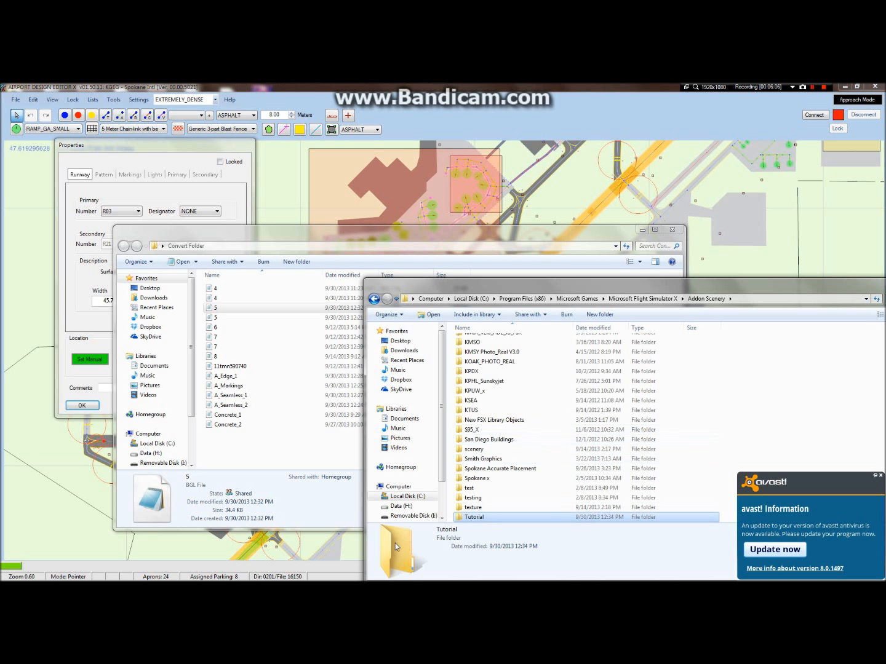
Open the Tutorial folder and create a subfolder named scenery
{"action": "double_click", "coordinate": [473, 523]}
{"action": "right_click", "coordinate": [489, 386]}
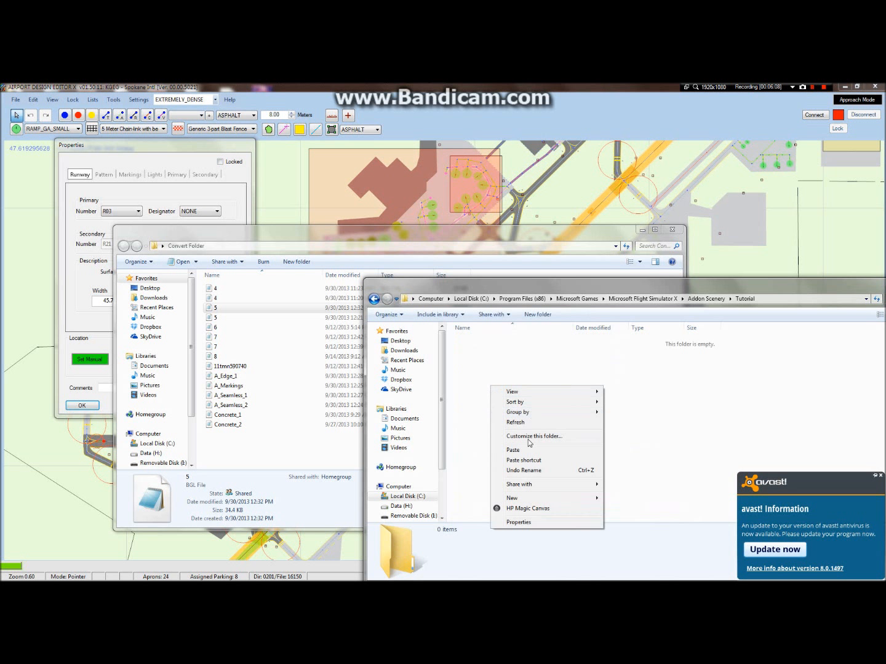
{"action": "mouse_move", "coordinate": [531, 498]}
{"action": "left_click", "coordinate": [615, 499]}
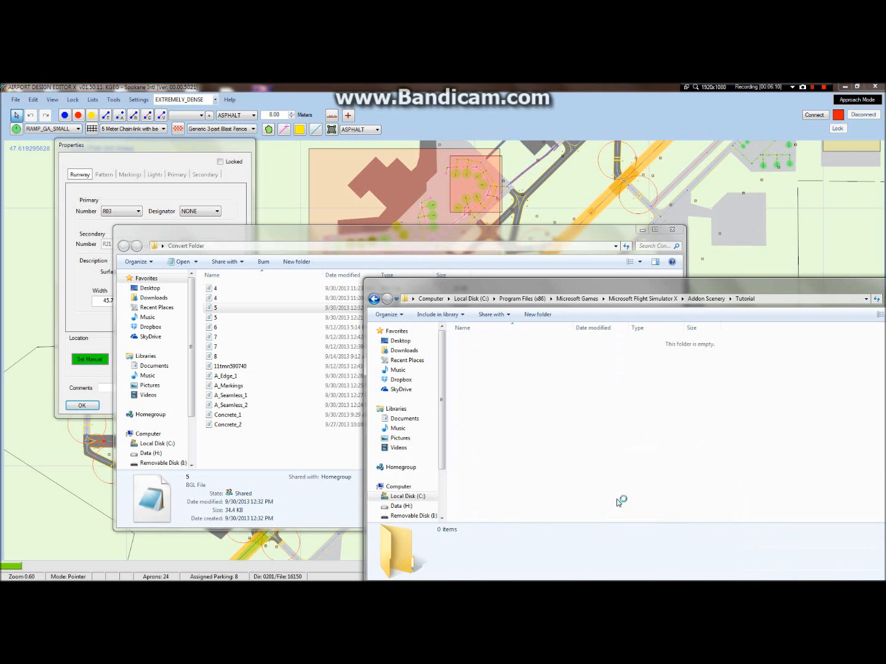
{"action": "type", "text": "scene"}
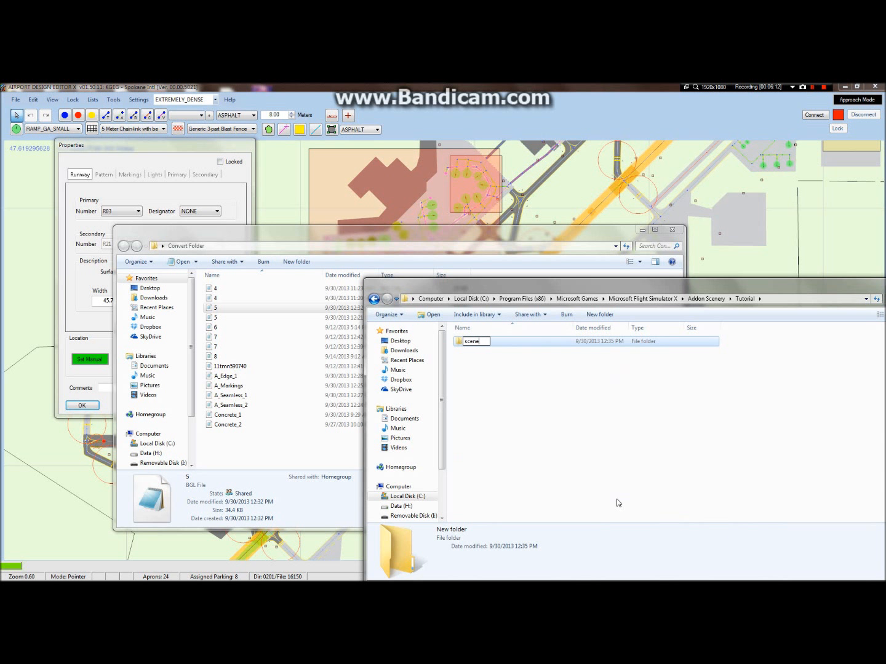
{"action": "key", "text": "Return"}
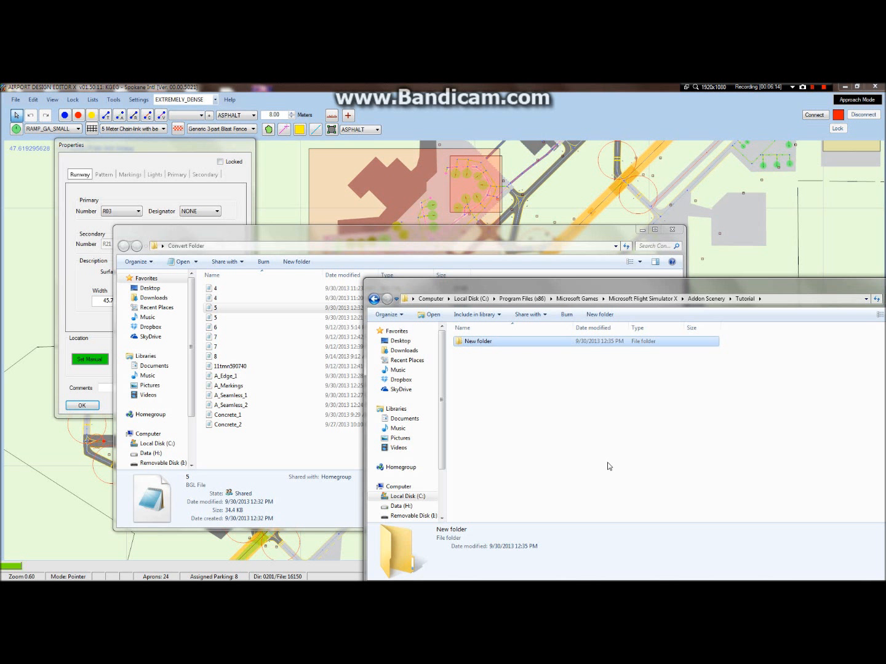
Create a second subfolder named texture inside the Tutorial folder
{"action": "right_click", "coordinate": [555, 418]}
{"action": "mouse_move", "coordinate": [615, 530]}
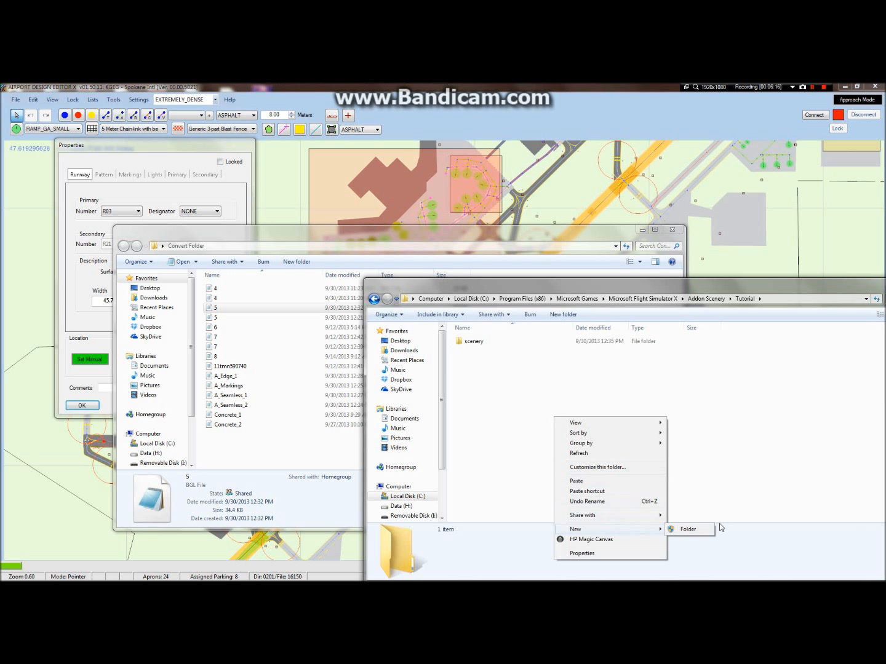
{"action": "left_click", "coordinate": [707, 528]}
{"action": "type", "text": "texture"}
{"action": "key", "text": "Return"}
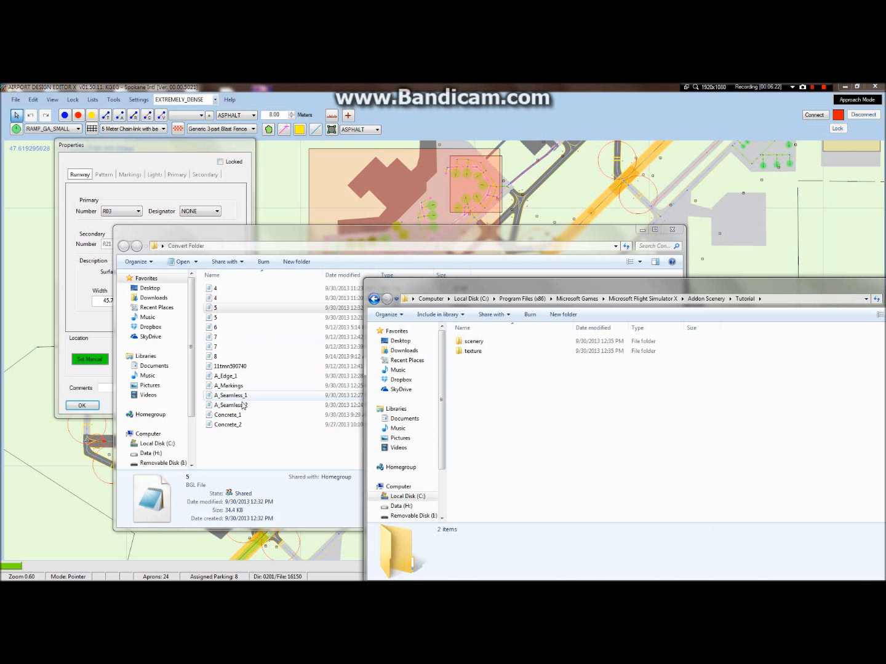
{"action": "left_click", "coordinate": [243, 377]}
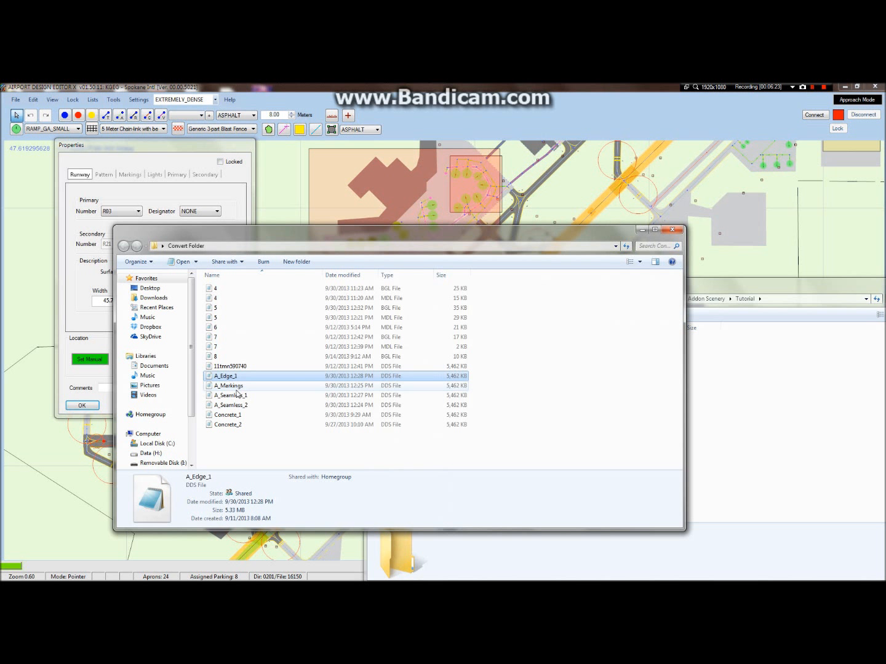
{"action": "left_click", "coordinate": [237, 386], "text": "ctrl"}
{"action": "left_click", "coordinate": [237, 396], "text": "ctrl"}
{"action": "left_click", "coordinate": [238, 406], "text": "ctrl"}
{"action": "left_click", "coordinate": [238, 415], "text": "ctrl"}
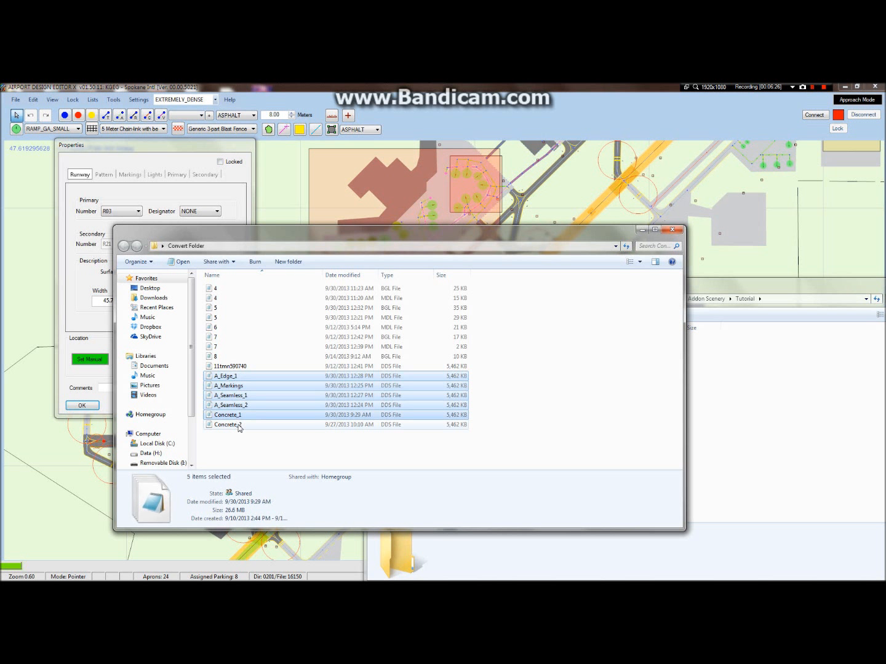
{"action": "left_click", "coordinate": [239, 424], "text": "ctrl"}
Copy the DDS textures A_Edge_1, A_Markings, A_Seamless_1, A_Seamless_2 and Concrete_1 from the Convert Folder
{"action": "left_click", "coordinate": [243, 415]}
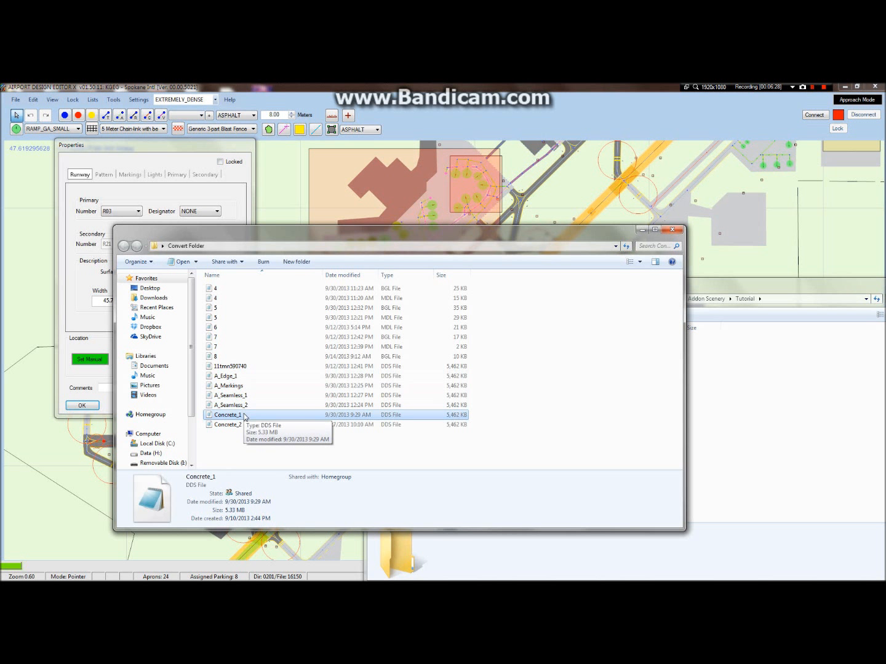
{"action": "left_click", "coordinate": [251, 406], "text": "ctrl"}
{"action": "left_click", "coordinate": [252, 406], "text": "ctrl"}
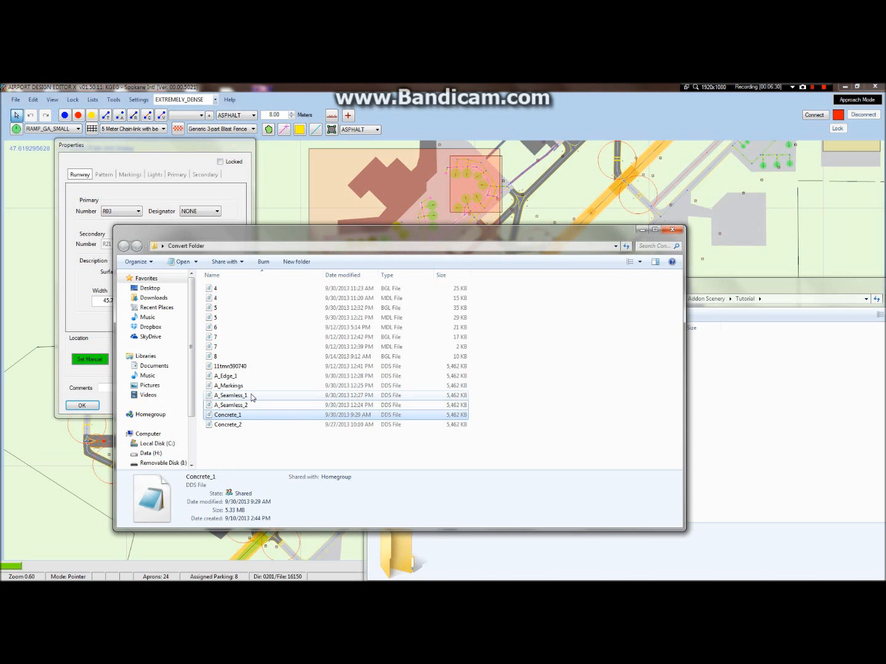
{"action": "left_click", "coordinate": [251, 396], "text": "ctrl"}
{"action": "left_click", "coordinate": [231, 376], "text": "ctrl"}
{"action": "left_click", "coordinate": [234, 396], "text": "ctrl"}
{"action": "left_click", "coordinate": [234, 386], "text": "ctrl"}
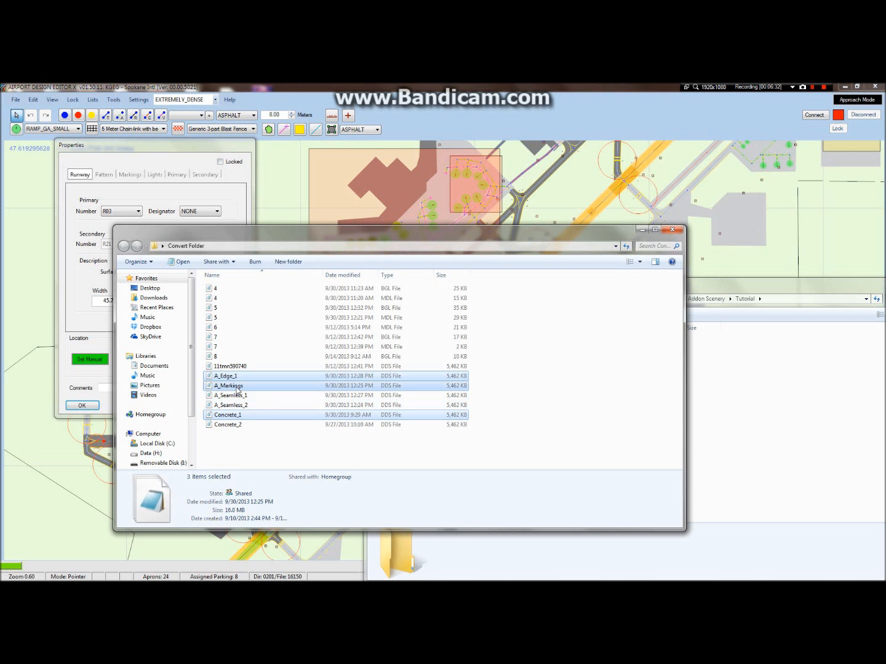
{"action": "left_click", "coordinate": [241, 396], "text": "ctrl"}
{"action": "left_click", "coordinate": [247, 405], "text": "ctrl"}
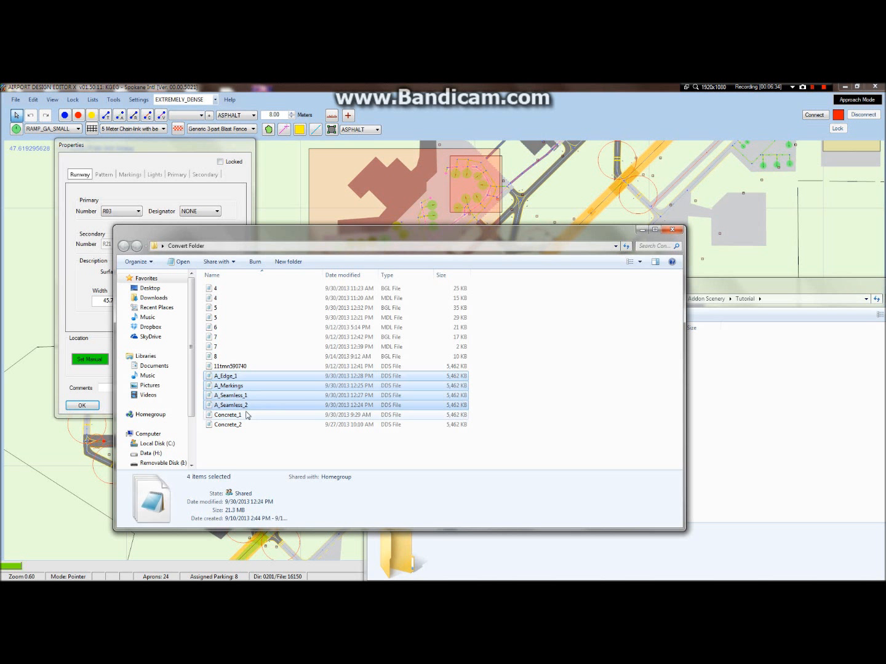
{"action": "right_click", "coordinate": [254, 387]}
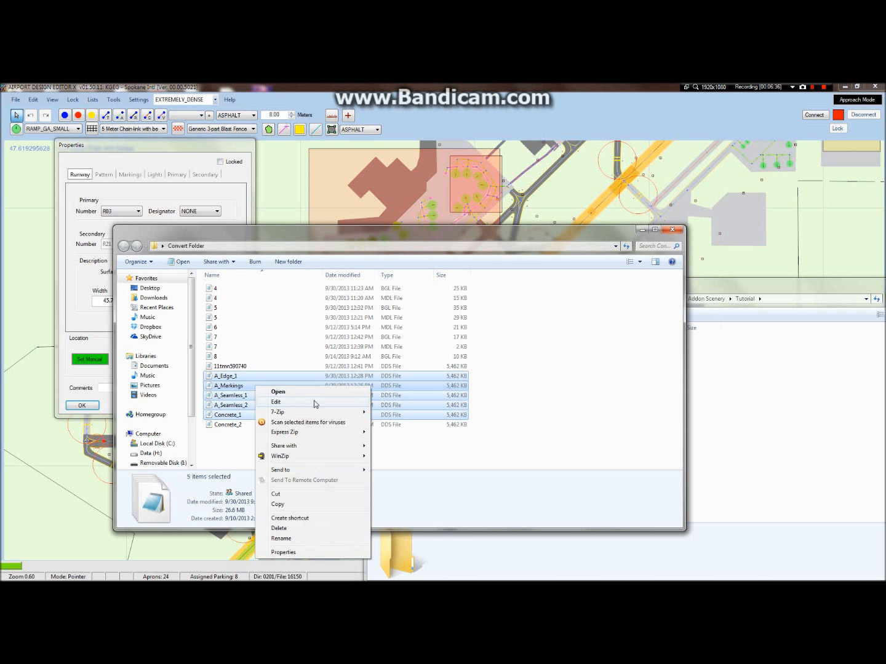
{"action": "left_click", "coordinate": [278, 504]}
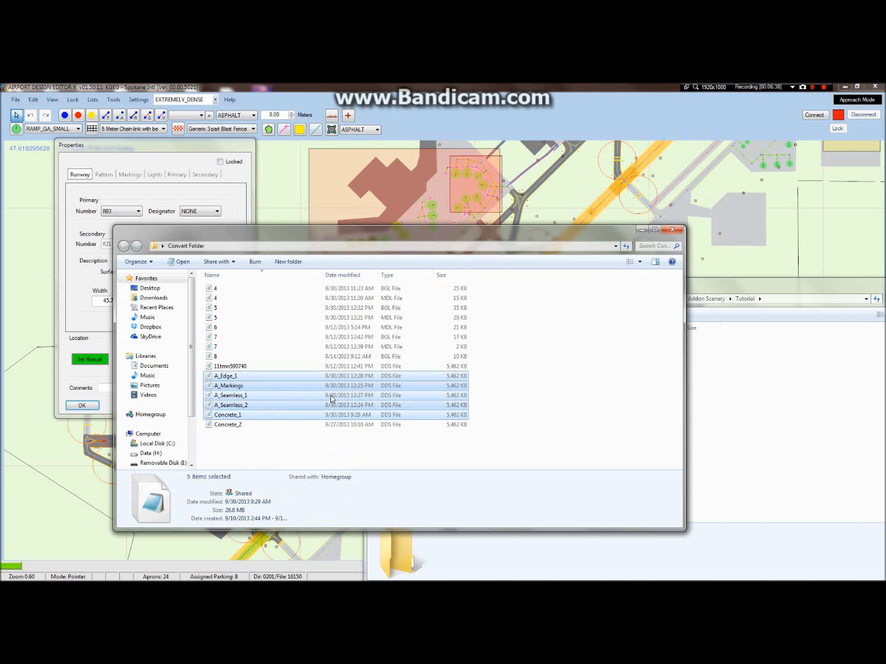
Paste the copied DDS textures into Tutorial's texture folder, granting administrator permission for all items
{"action": "left_click", "coordinate": [779, 387]}
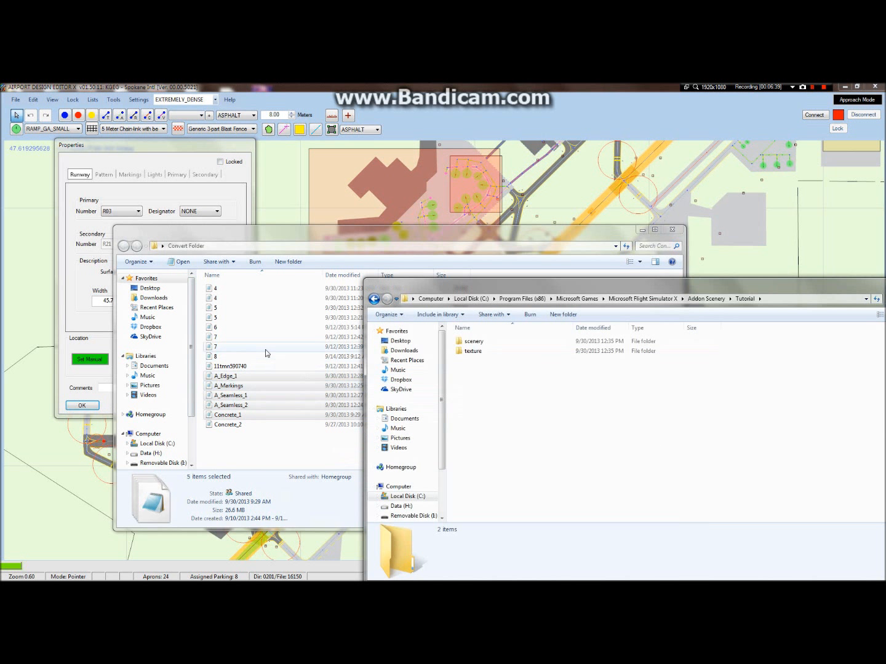
{"action": "right_click", "coordinate": [488, 356]}
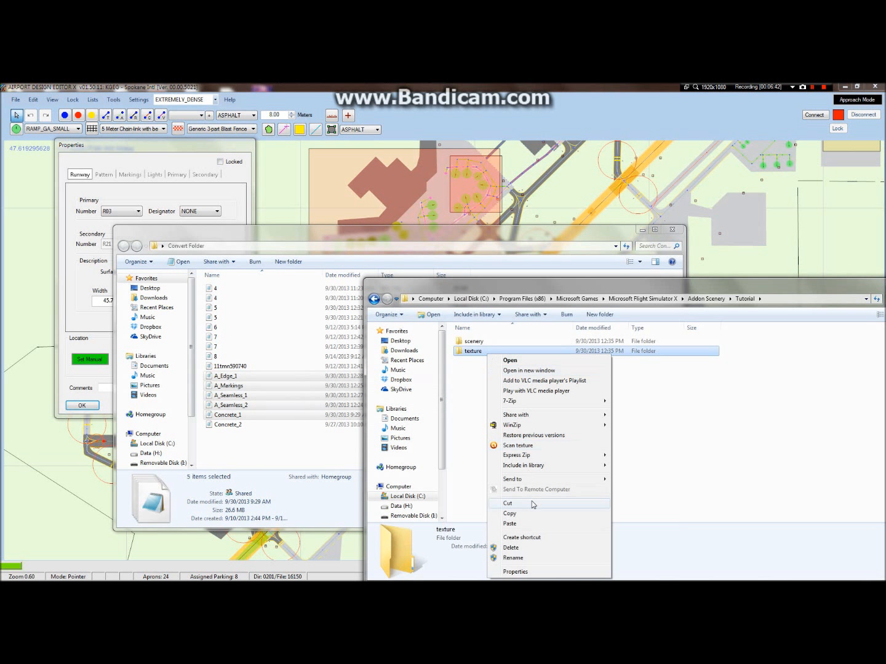
{"action": "left_click", "coordinate": [533, 523]}
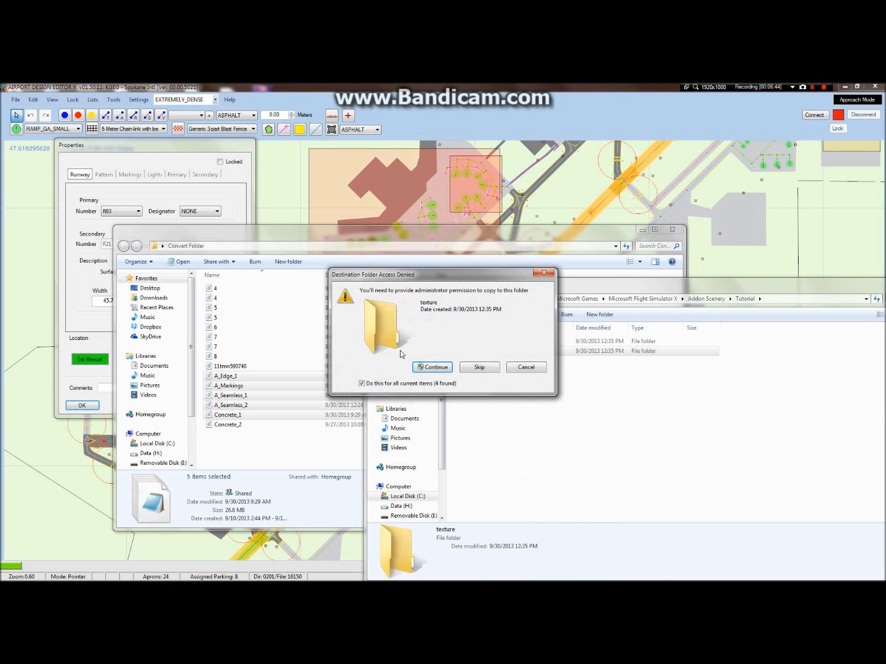
{"action": "left_click", "coordinate": [435, 369]}
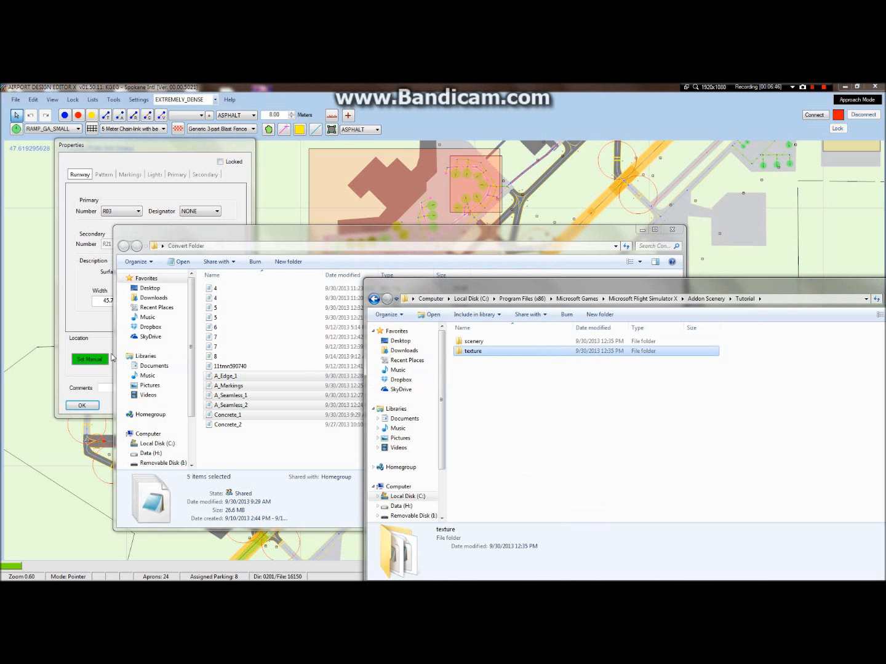
{"action": "left_click", "coordinate": [227, 309]}
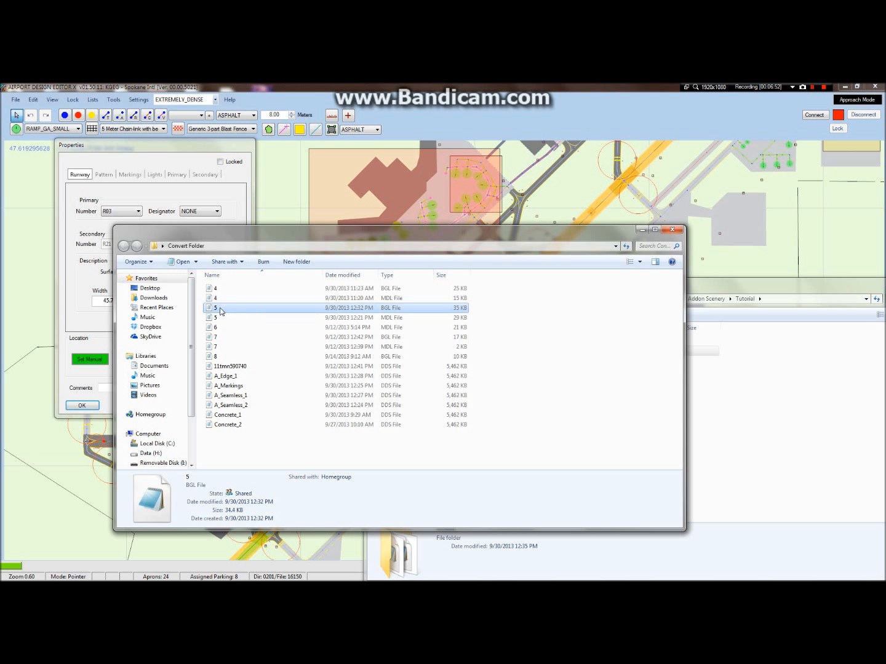
{"action": "right_click", "coordinate": [220, 309]}
{"action": "left_click", "coordinate": [242, 446]}
{"action": "left_click", "coordinate": [879, 432]}
{"action": "left_click", "coordinate": [474, 341]}
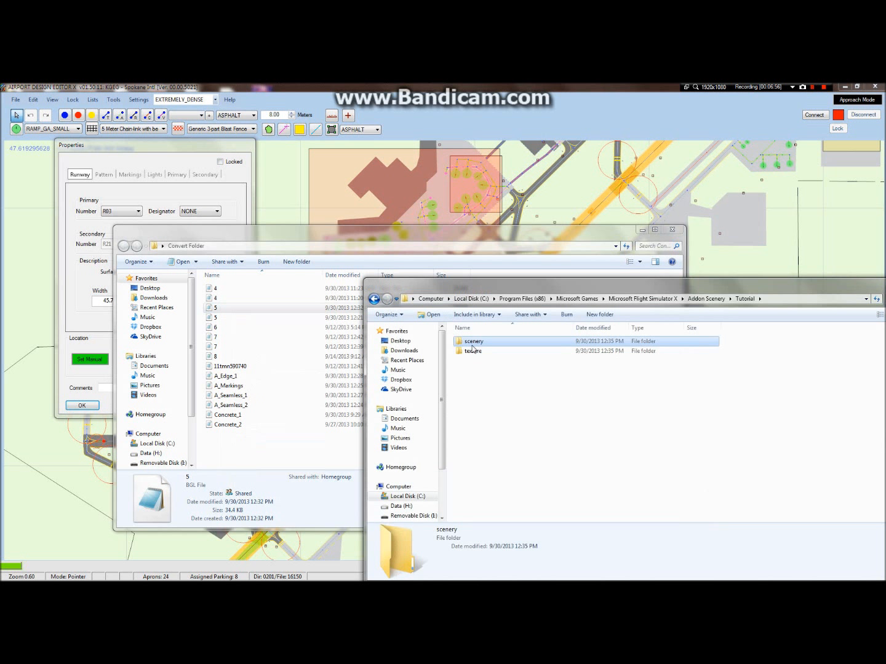
{"action": "right_click", "coordinate": [473, 344]}
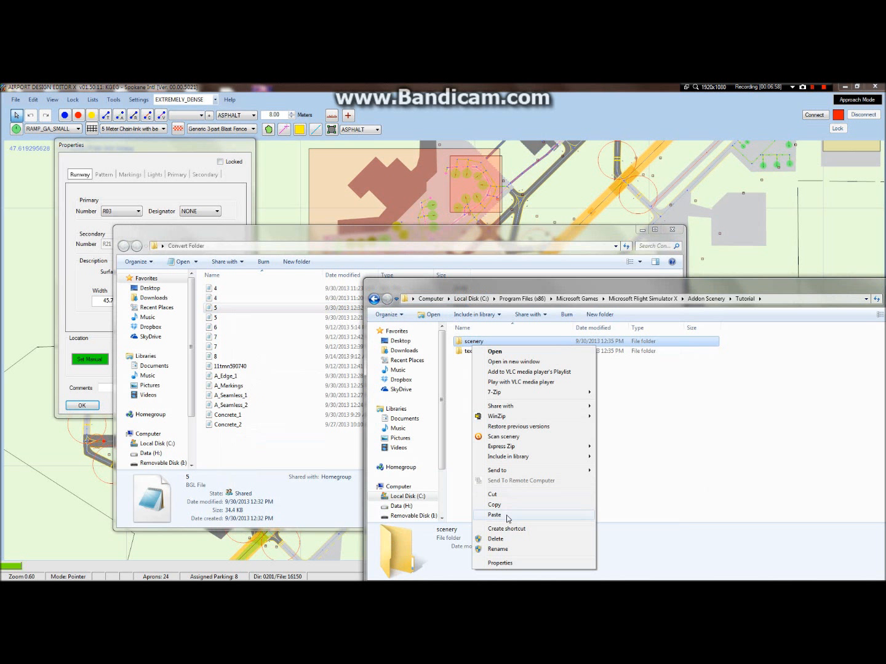
{"action": "left_click", "coordinate": [235, 315]}
Move the 5 BGL file into Tutorial's scenery folder with administrator permission, and check the folder's contents
{"action": "left_click_drag", "start_coordinate": [220, 309], "coordinate": [707, 343]}
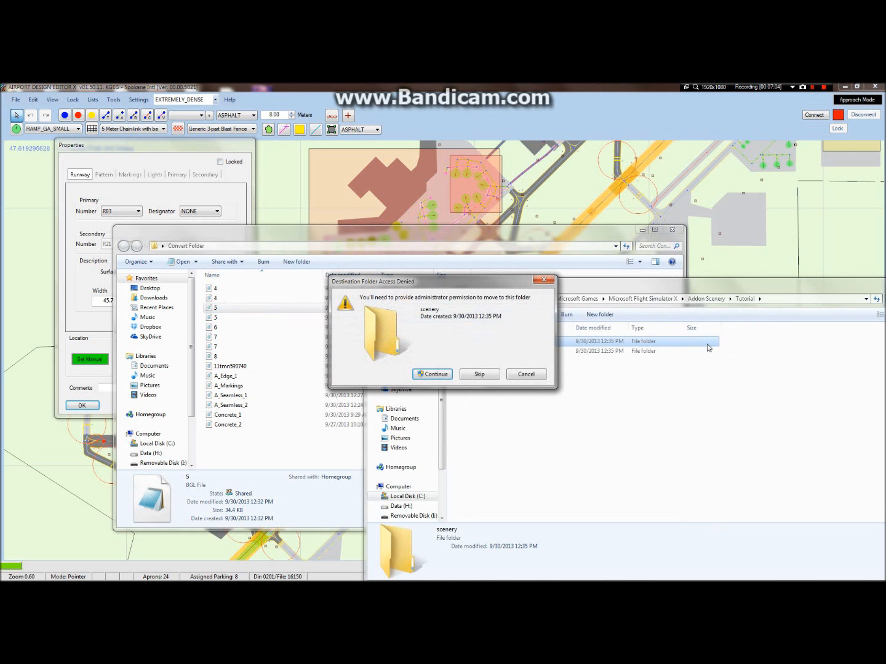
{"action": "left_click", "coordinate": [433, 374]}
{"action": "double_click", "coordinate": [504, 341]}
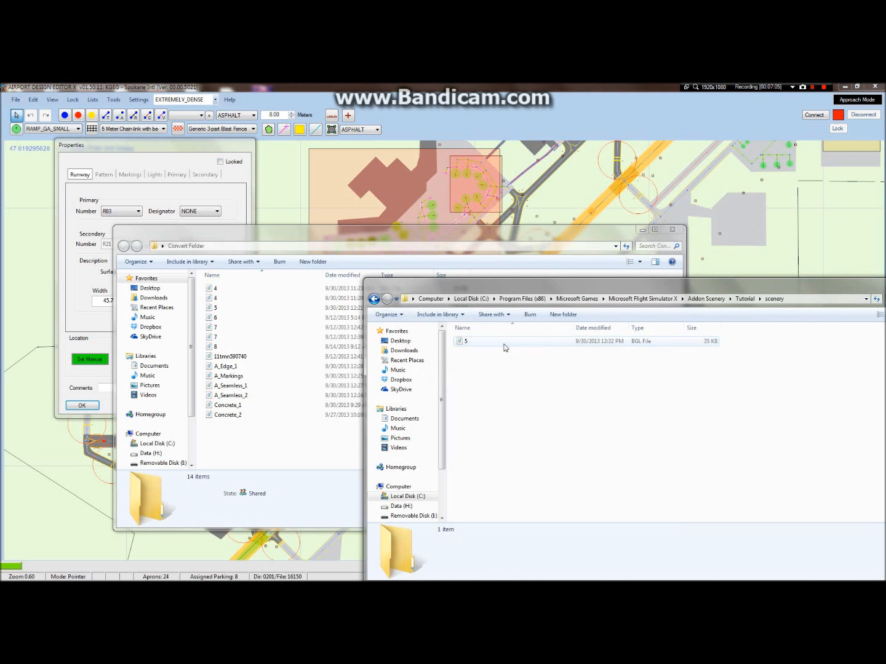
{"action": "left_click", "coordinate": [374, 298]}
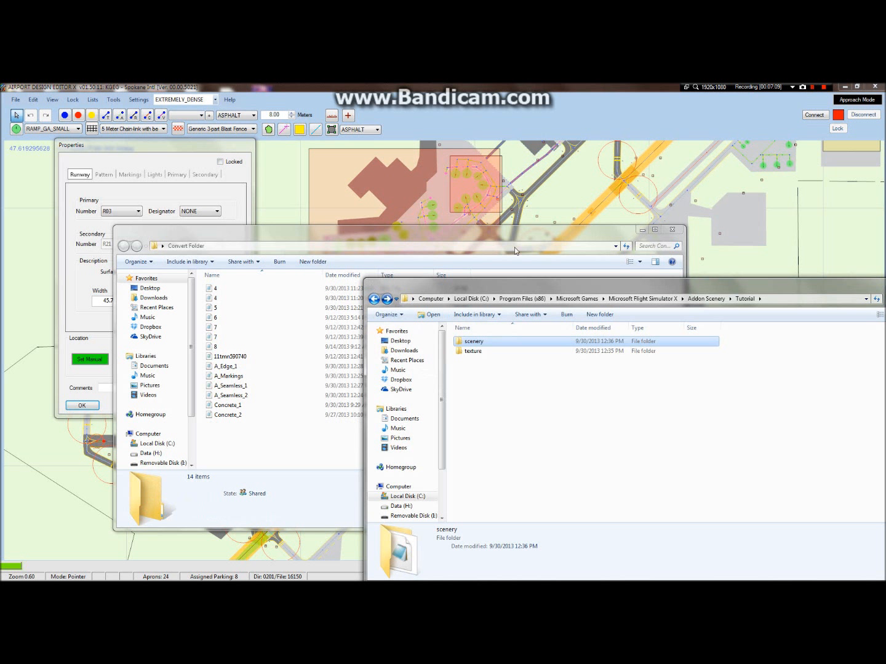
Go back up to Addon Scenery and minimize both folder windows to return to Airport Design Editor
{"action": "left_click", "coordinate": [374, 299]}
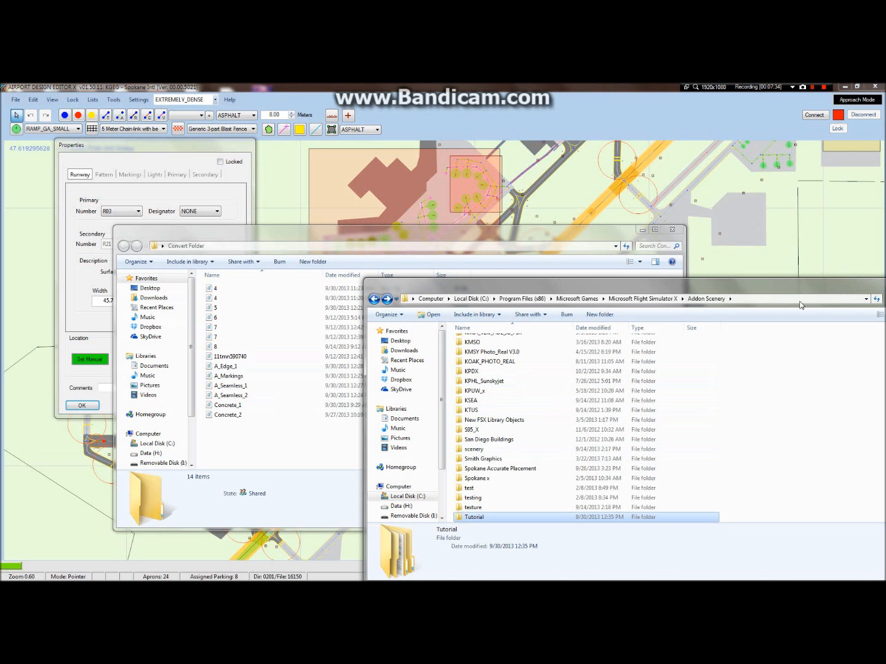
{"action": "left_click_drag", "start_coordinate": [800, 293], "coordinate": [566, 262]}
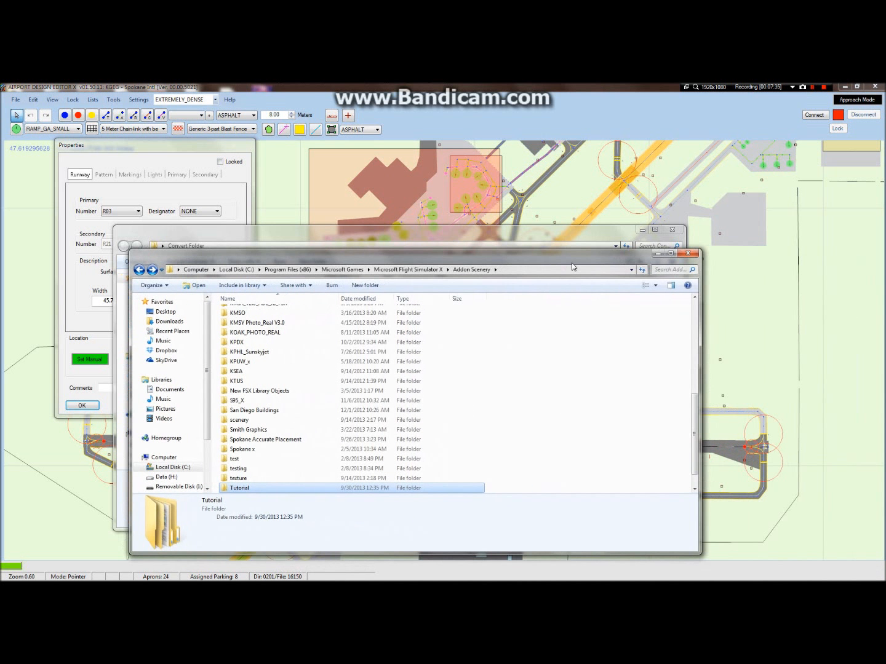
{"action": "left_click", "coordinate": [657, 253]}
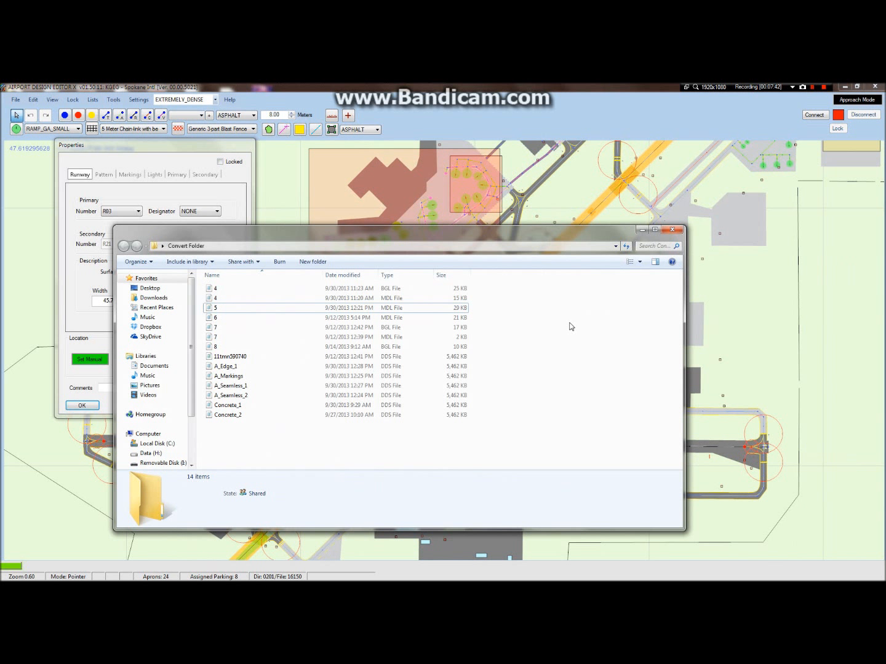
{"action": "left_click", "coordinate": [643, 230]}
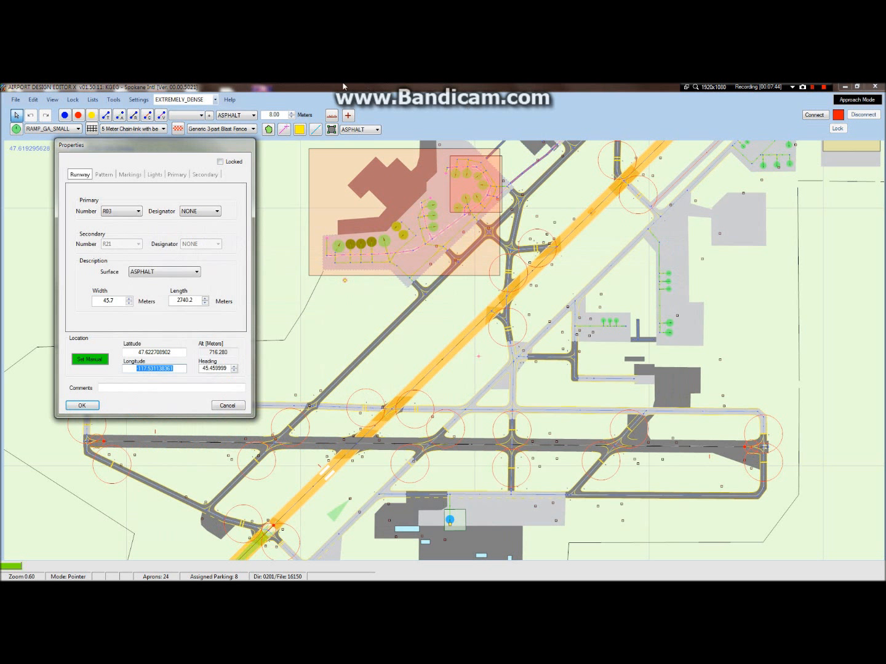